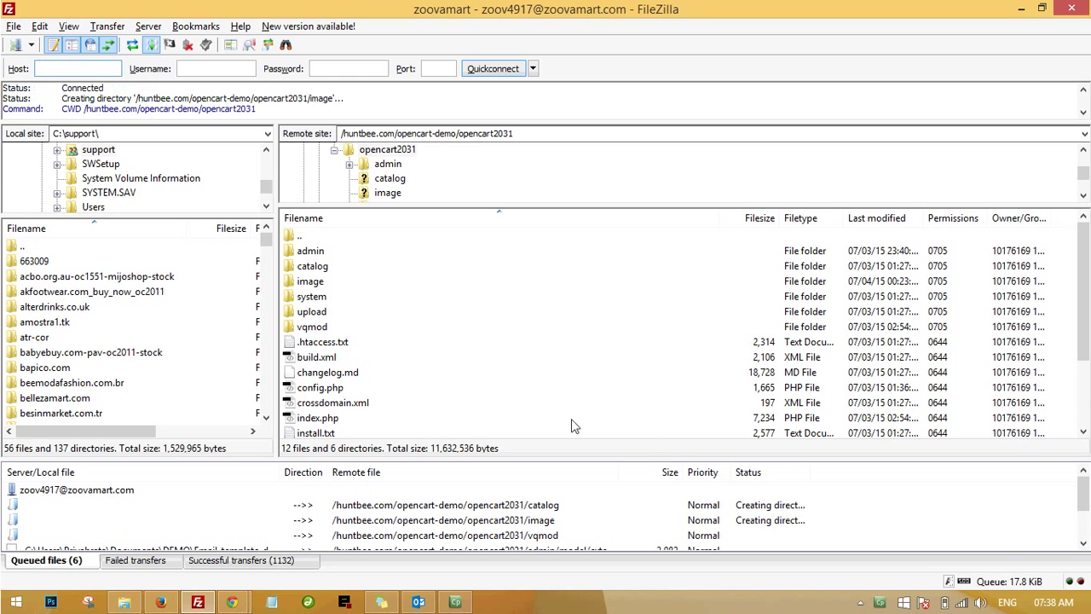
Skip the already existing target files in the upload, always applying this action to the current queue only.
left_click(831, 355)
left_click(816, 340)
left_click(806, 313)
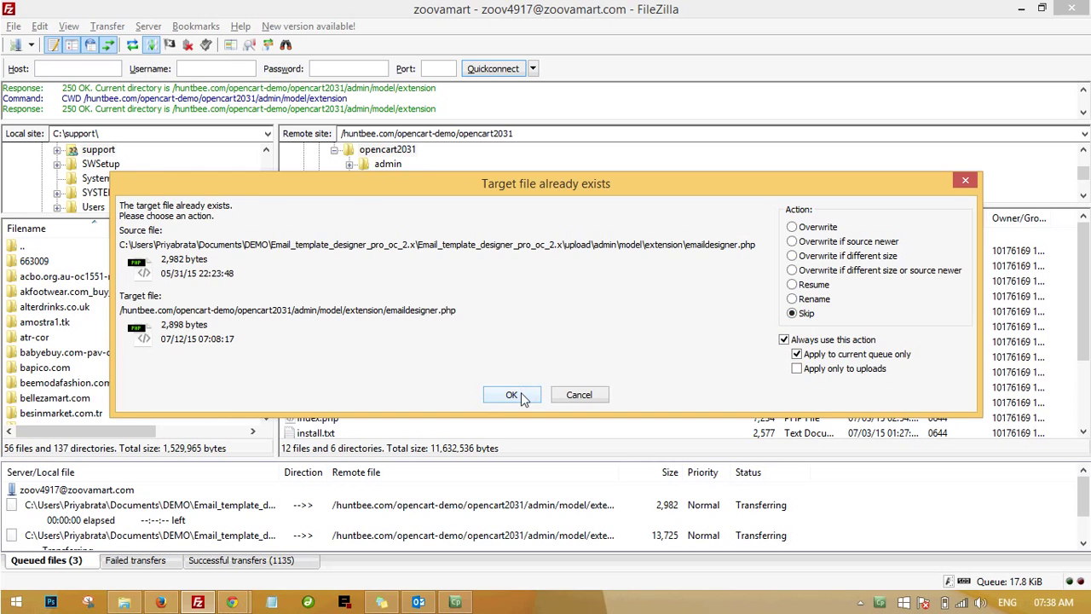
left_click(522, 395)
Switch to the OpenCart admin dashboard in Chrome and reload the page.
mouse_move(232, 602)
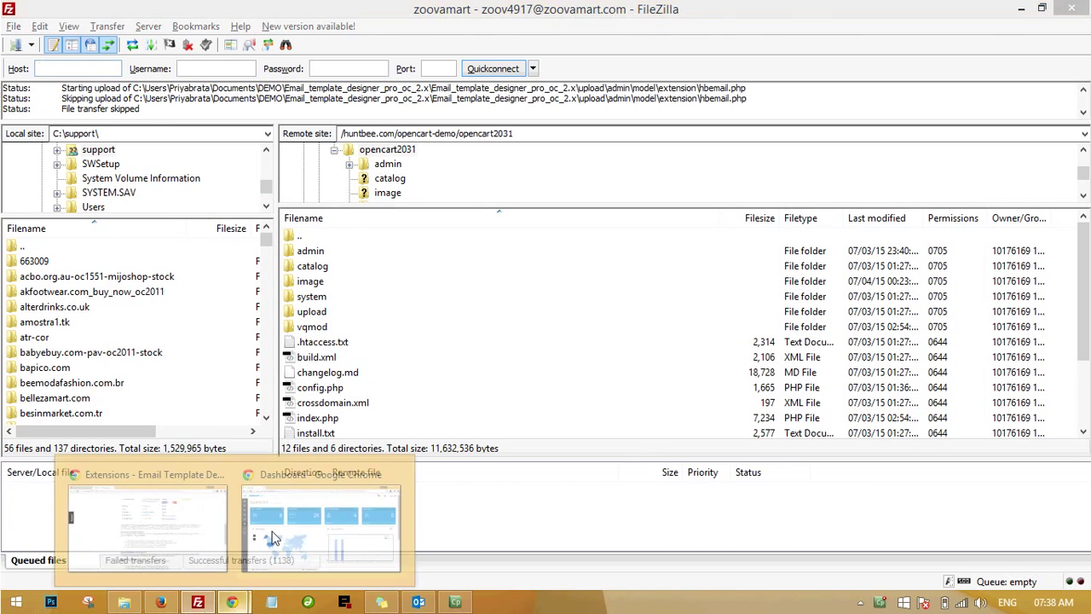
left_click(305, 519)
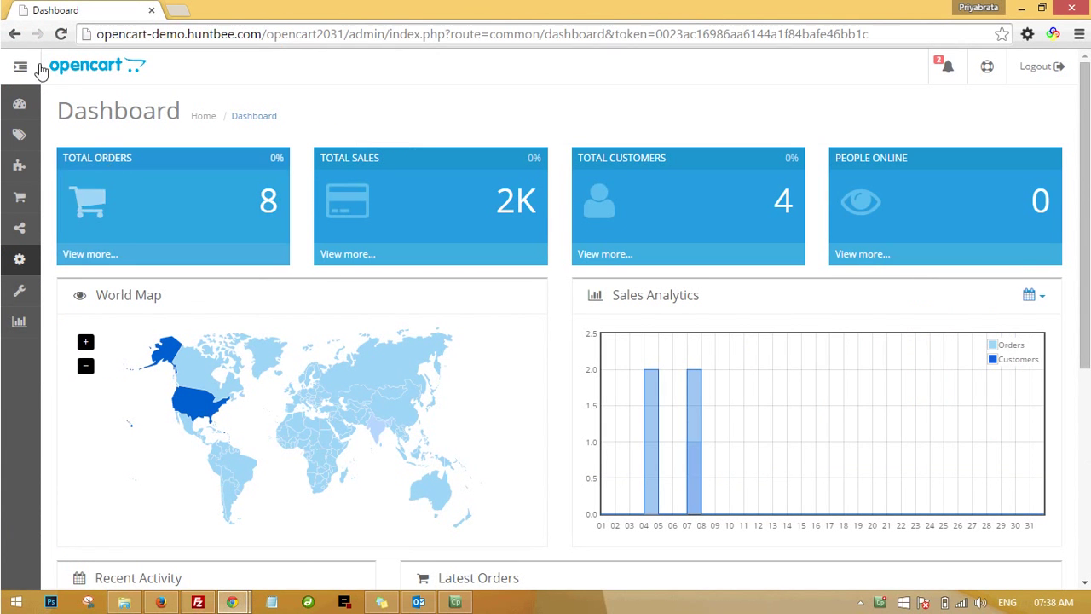
left_click(56, 136)
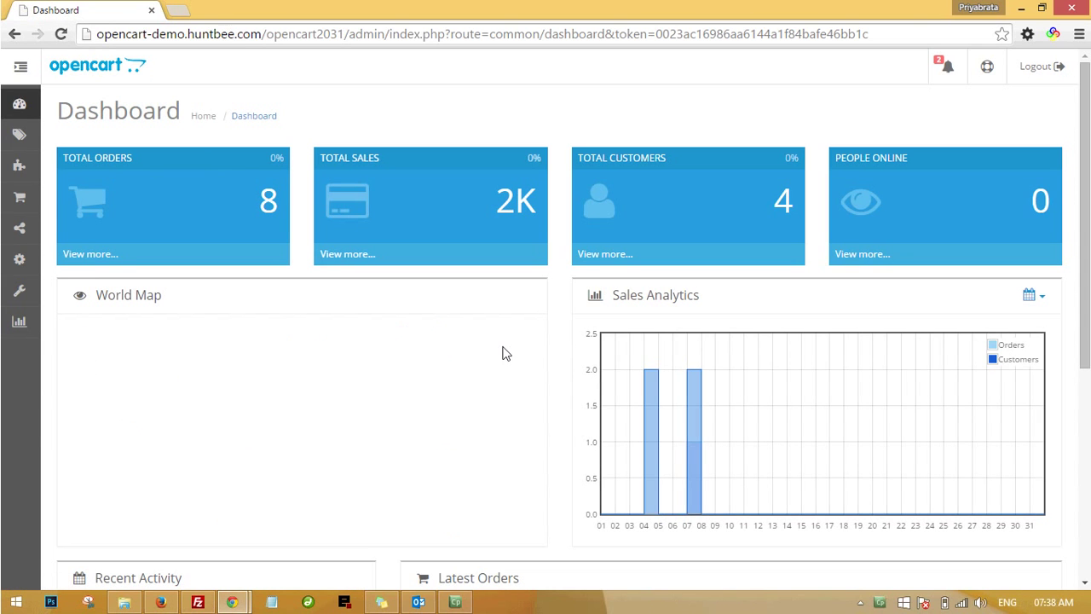
Open the Administrator user group for editing.
mouse_move(18, 271)
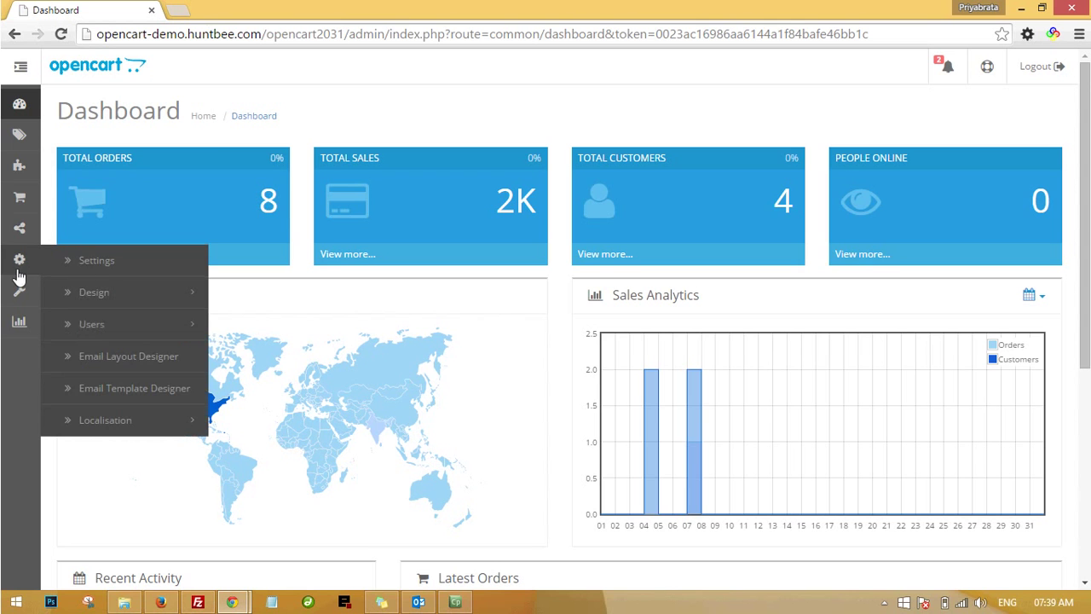
left_click(92, 331)
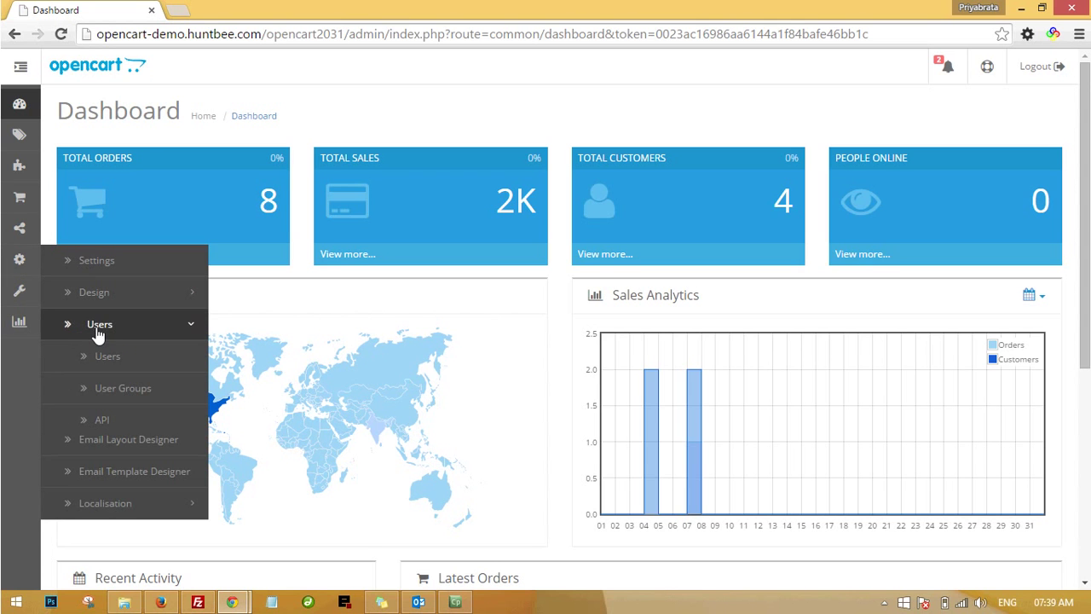
left_click(124, 388)
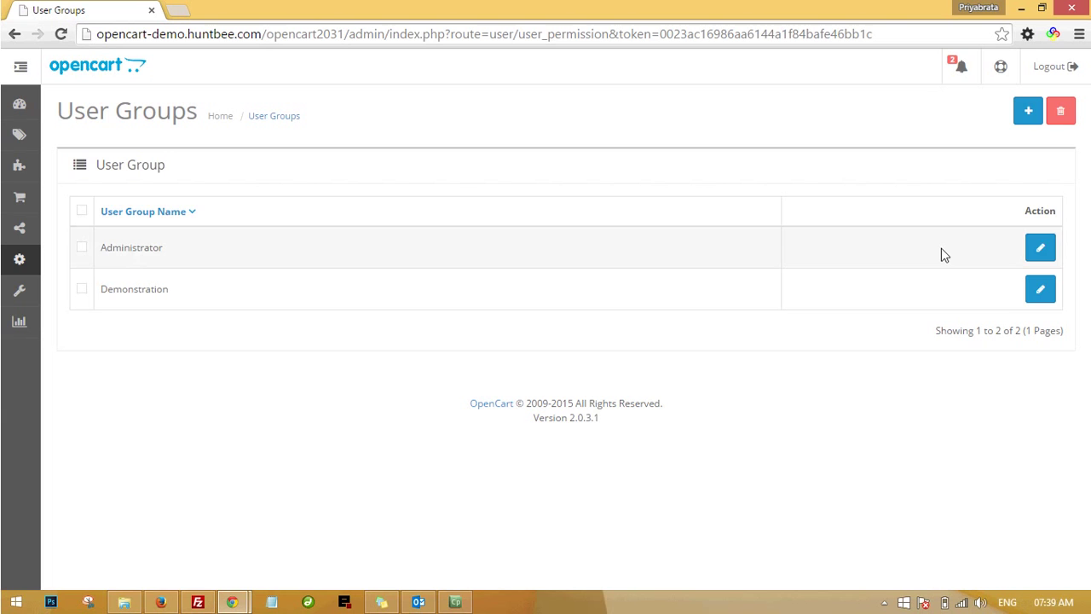
left_click(1040, 247)
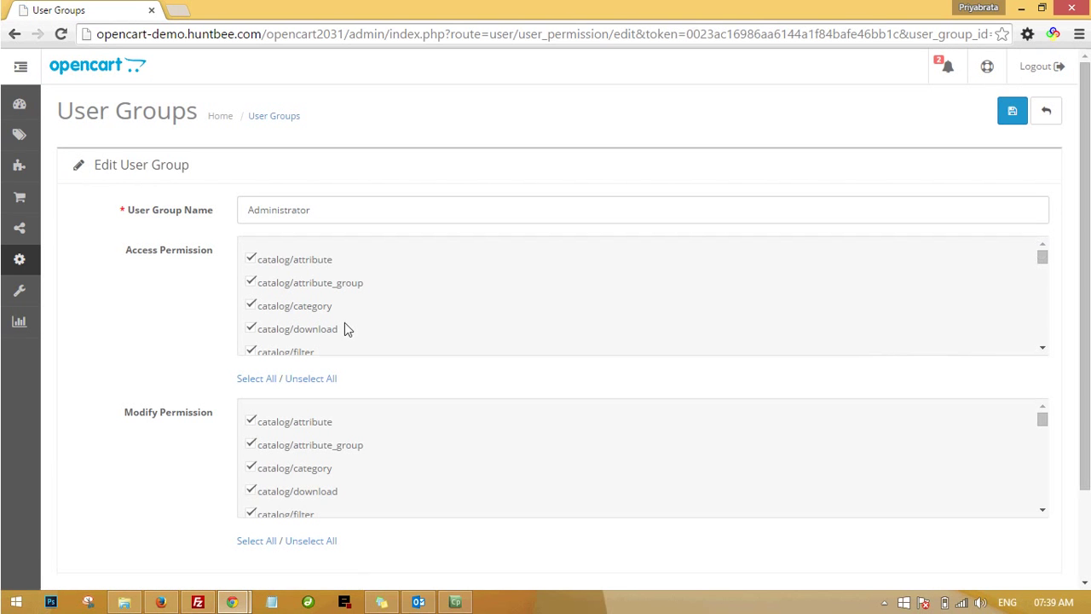
Grant the Administrator group access permission for extension/emaildesigner, extension/emailtemplate and extension/hborderemail.
scroll(281, 312, "down", 3)
scroll(281, 316, "down", 3)
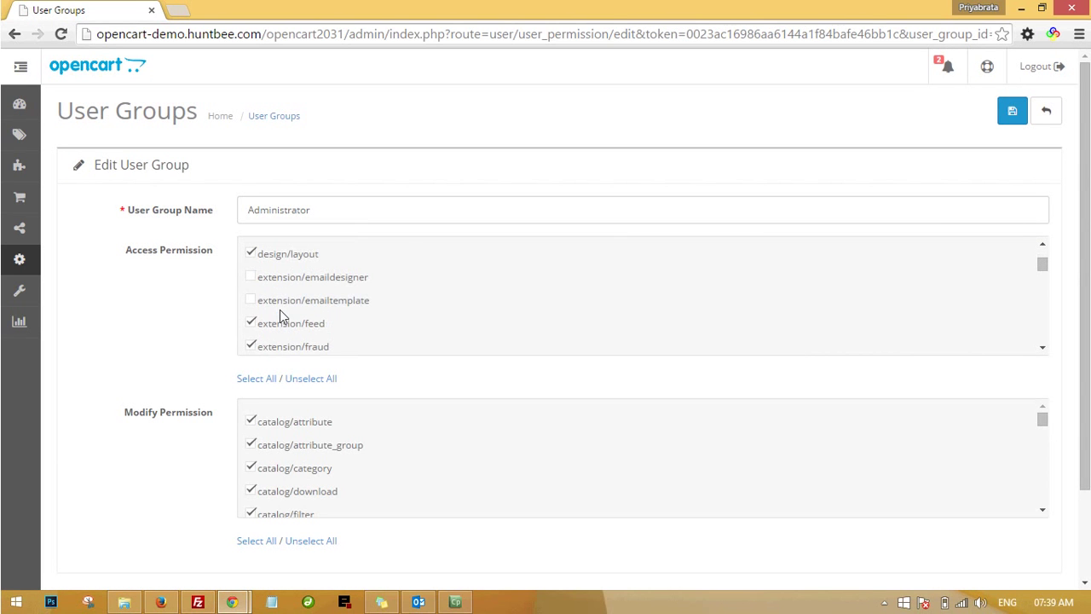
left_click(309, 283)
left_click(291, 305)
scroll(324, 307, "down", 1)
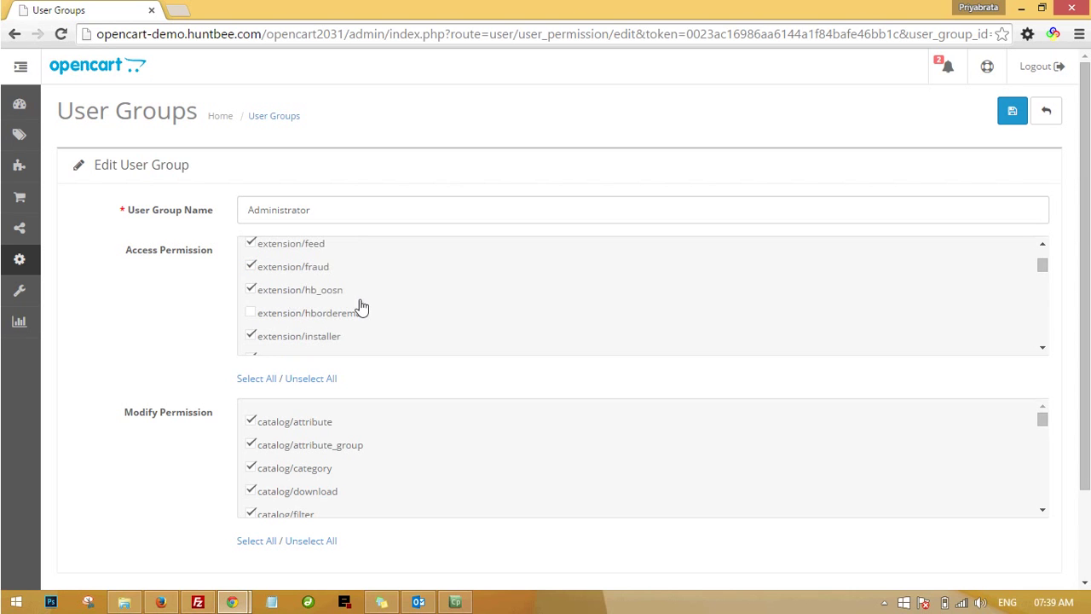
left_click(270, 317)
Grant the Administrator group modify permission for extension/emaildesigner and extension/hborderemail, and save the user group.
scroll(276, 442, "down", 2)
scroll(277, 450, "down", 5)
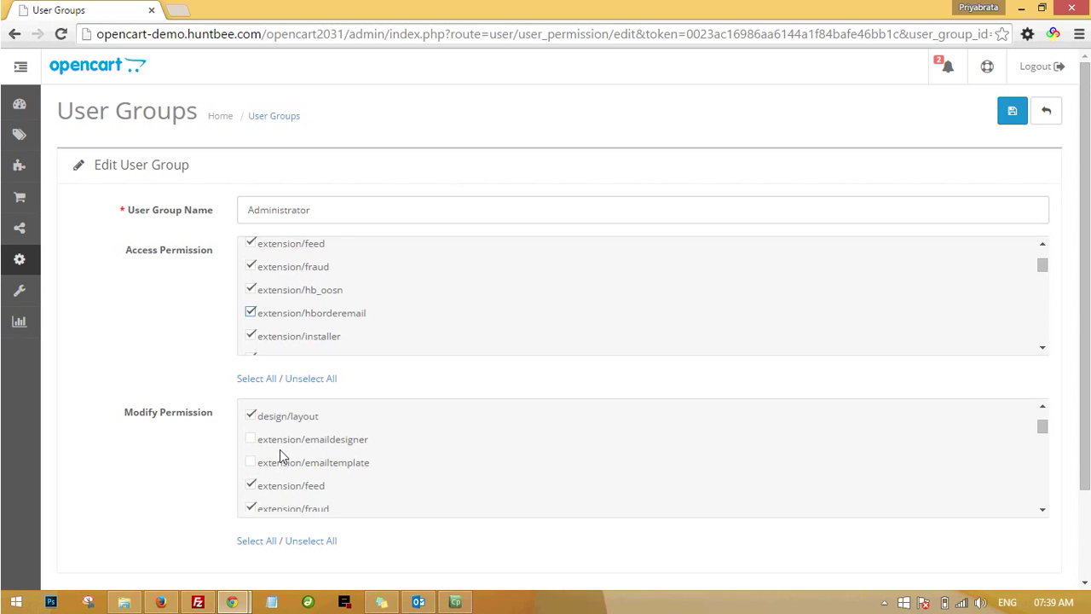
left_click(284, 442)
scroll(286, 465, "down", 1)
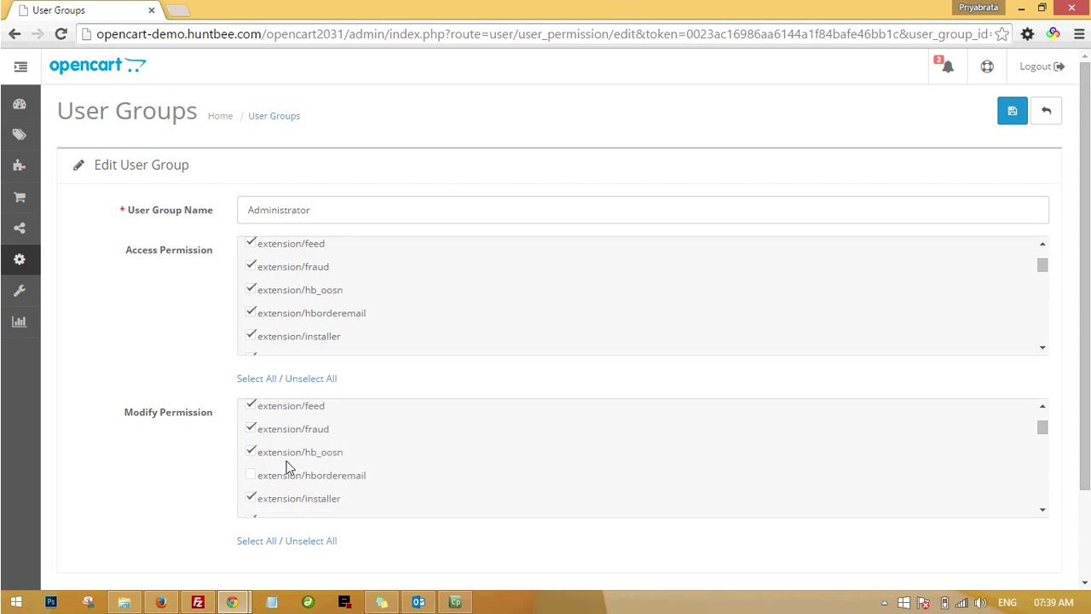
left_click(298, 482)
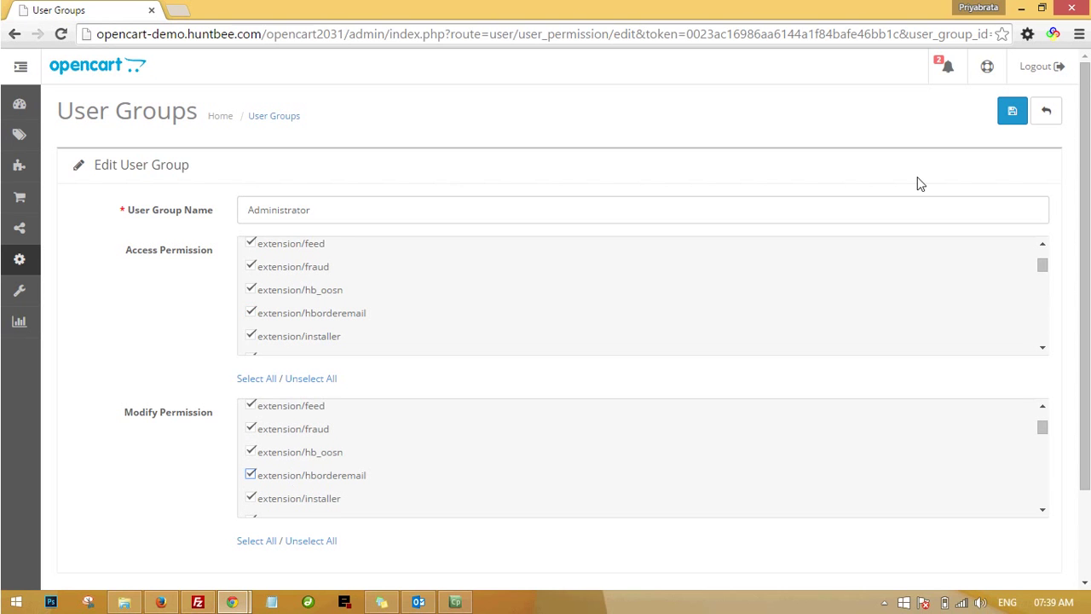
left_click(1024, 125)
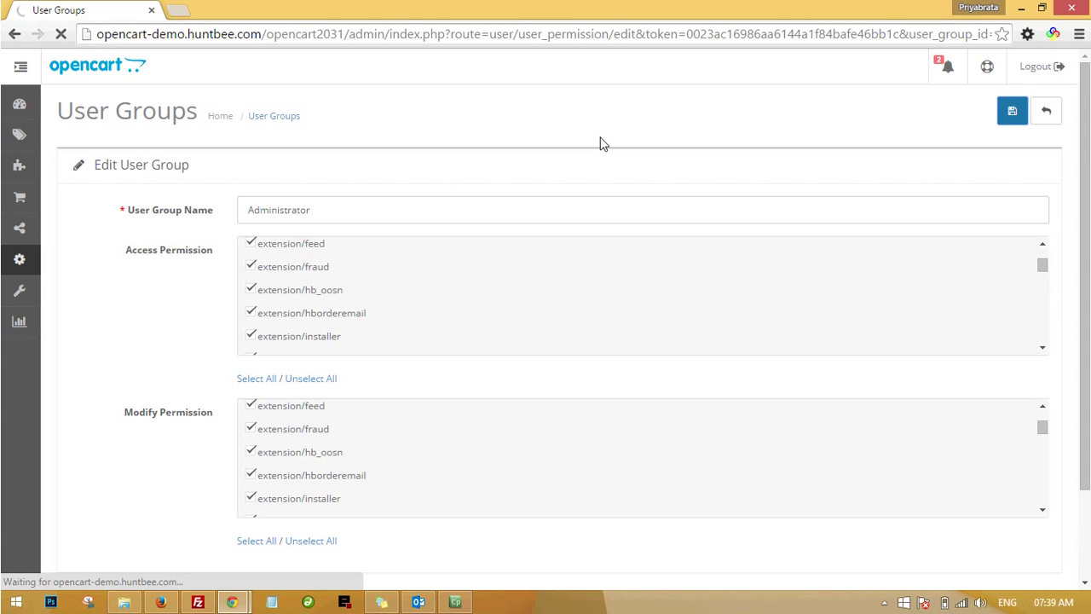
Look at the Email Layout Designer page and the Email Template Designer's template assignment and settings pages.
mouse_move(32, 265)
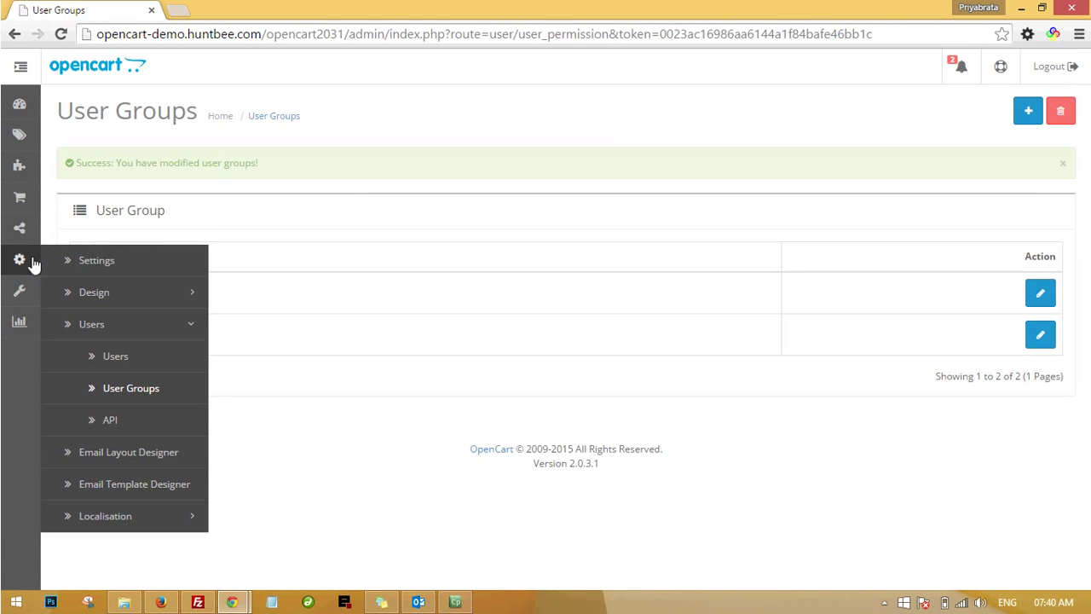
left_click(111, 458)
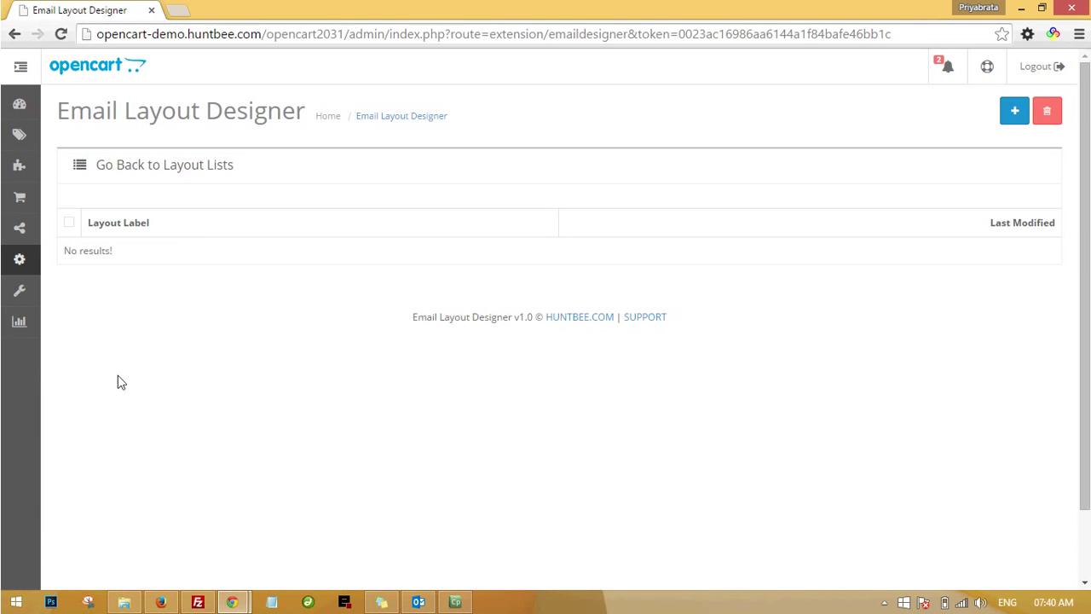
mouse_move(30, 266)
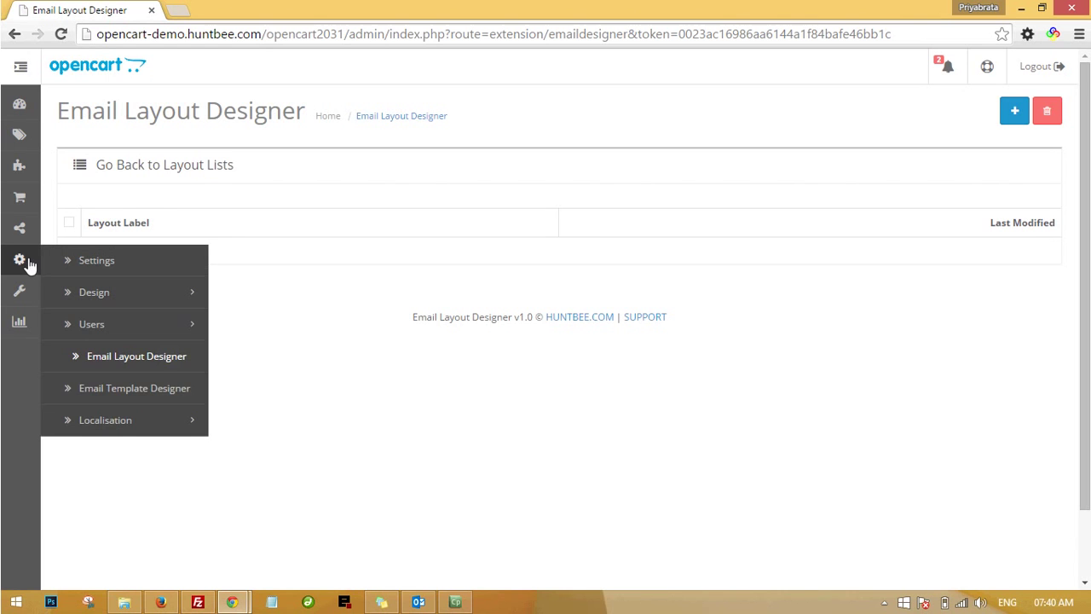
left_click(146, 394)
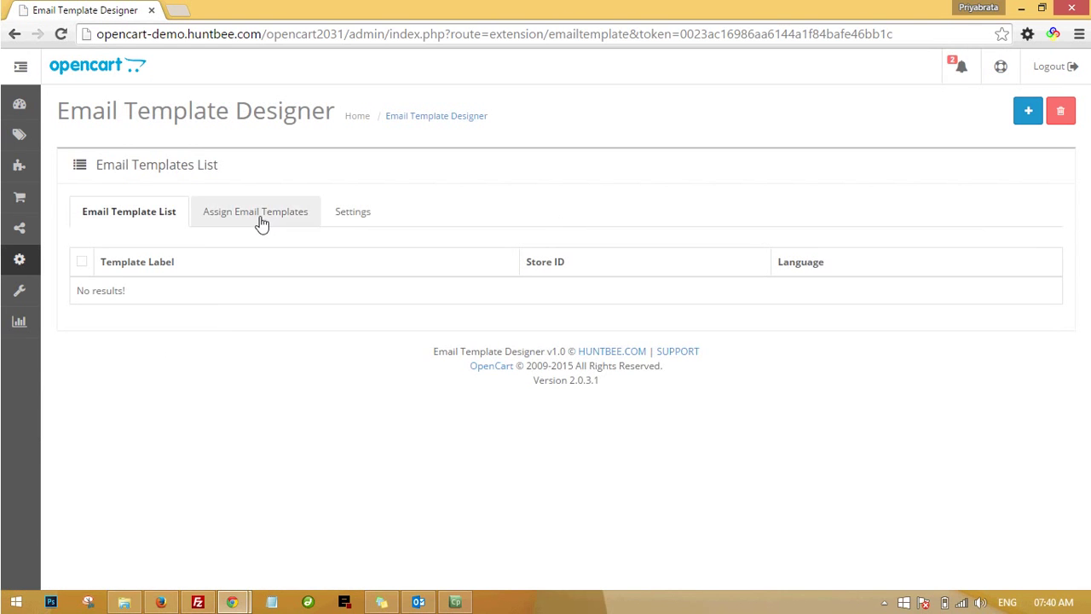
left_click(261, 220)
left_click(345, 215)
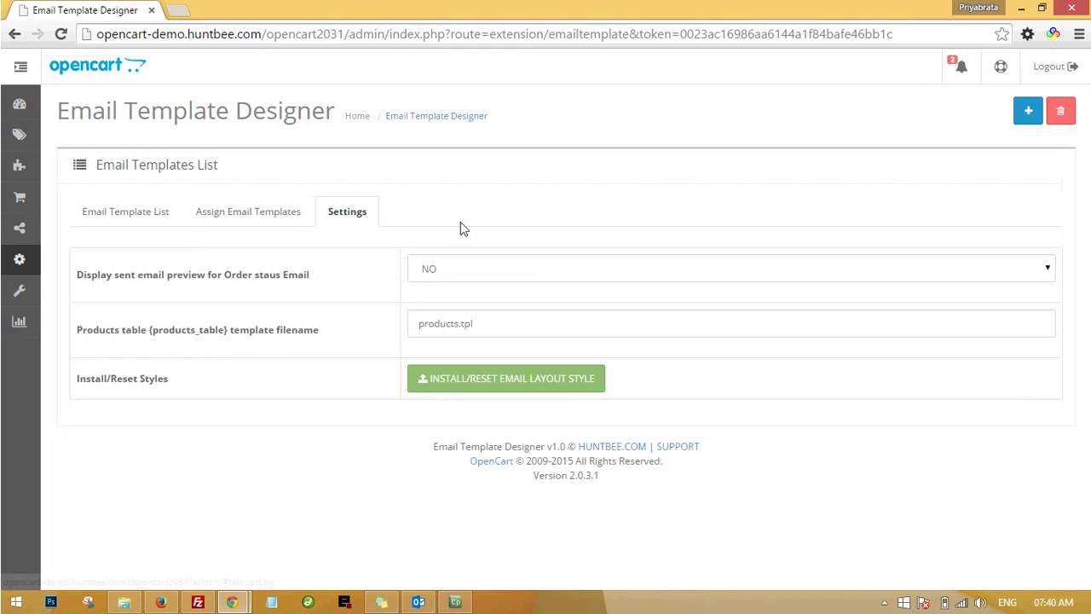
Add a new layout in the Email Layout Designer and label it Basic Template.
mouse_move(20, 259)
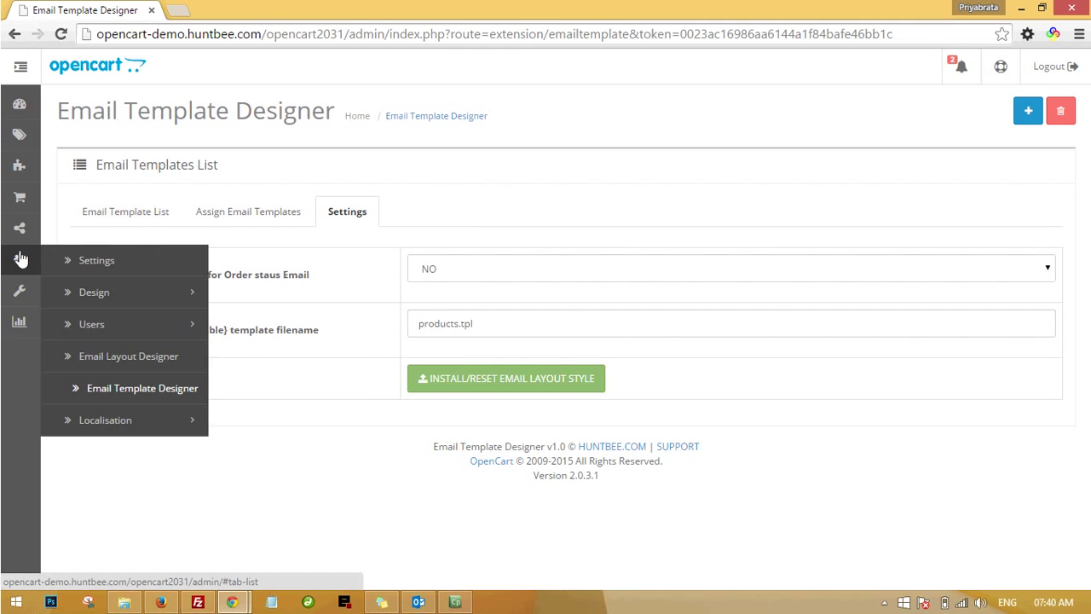
left_click(122, 358)
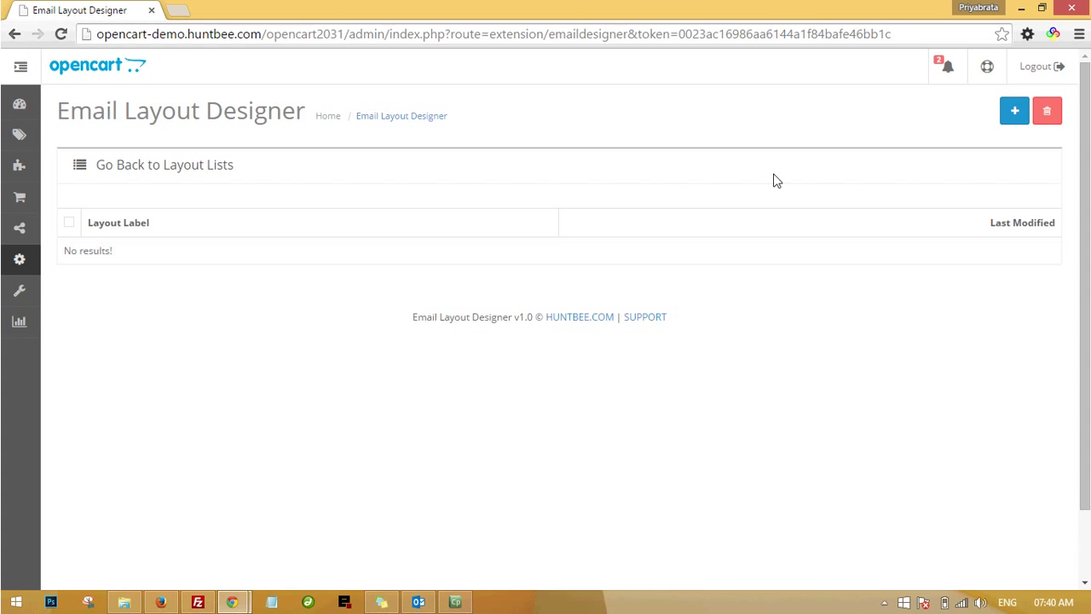
left_click(1015, 119)
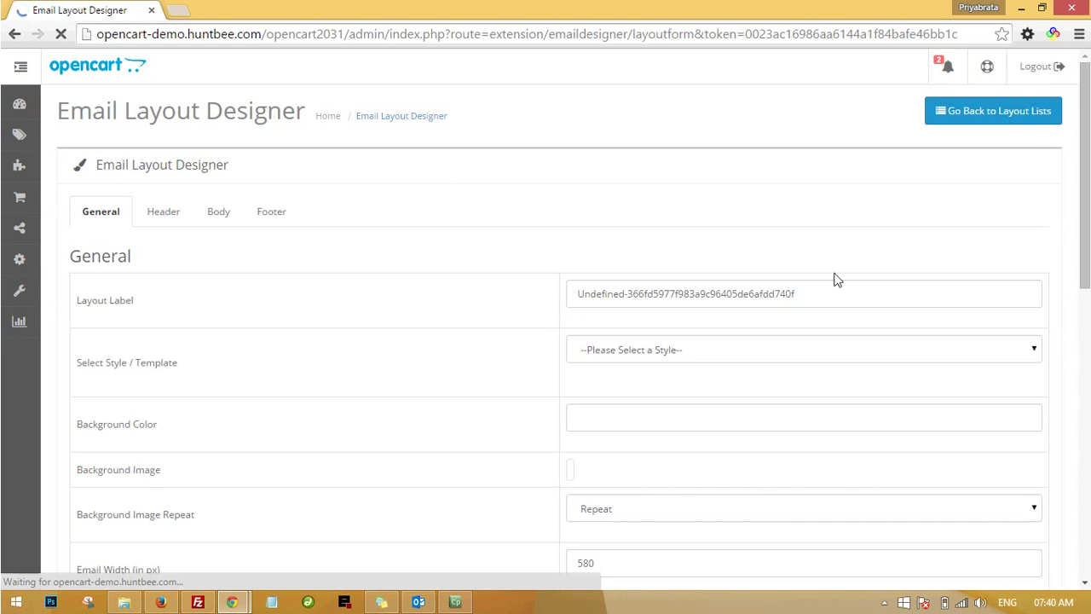
left_click_drag(819, 297, 538, 299)
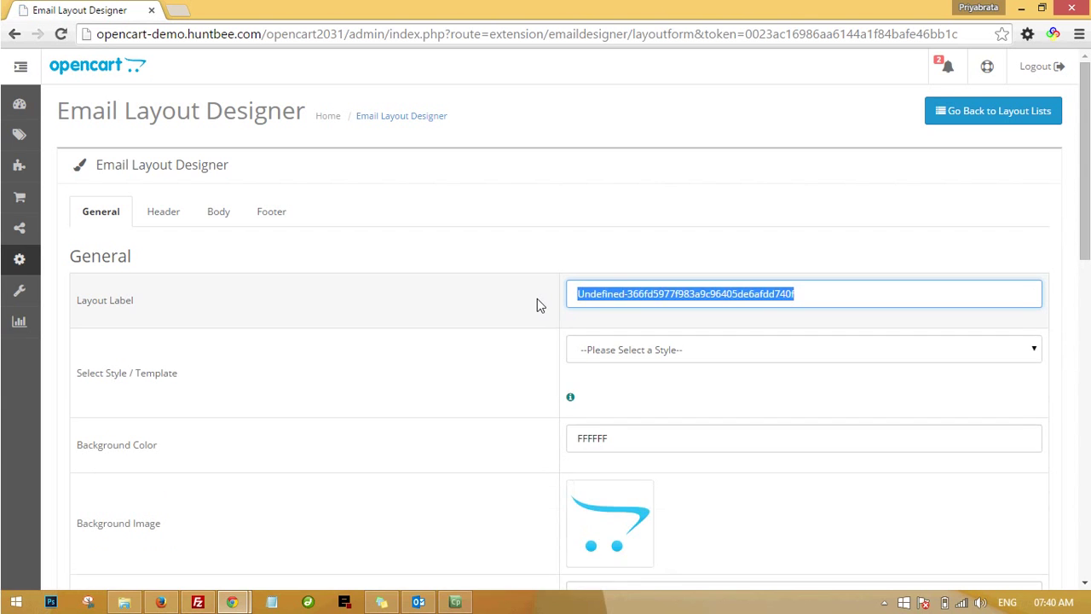
type("Basic Template")
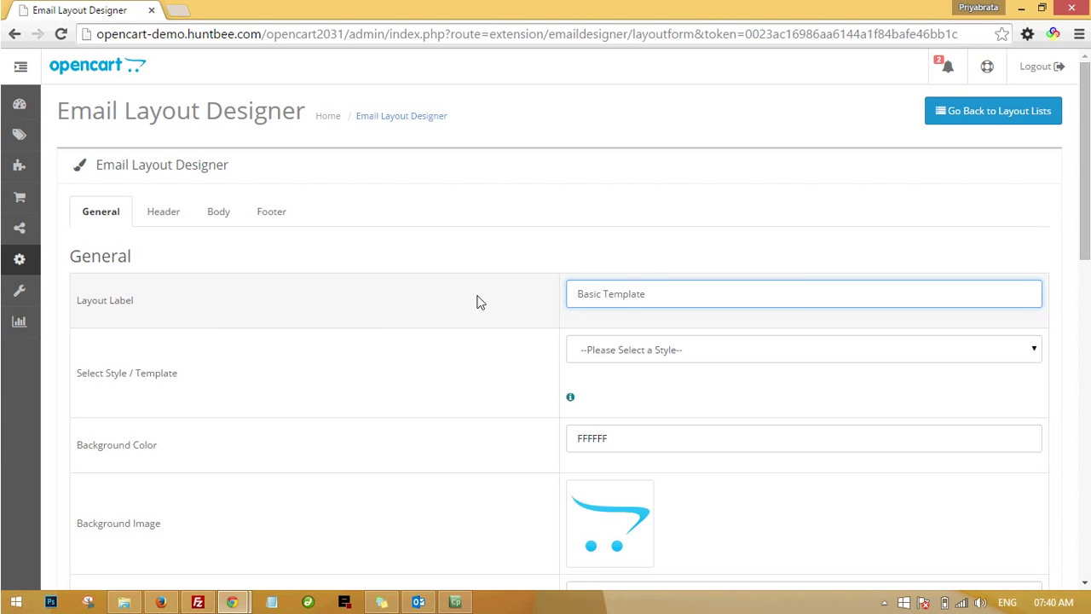
Choose the Basic style for the new email layout.
scroll(480, 302, "down", 1)
left_click(612, 273)
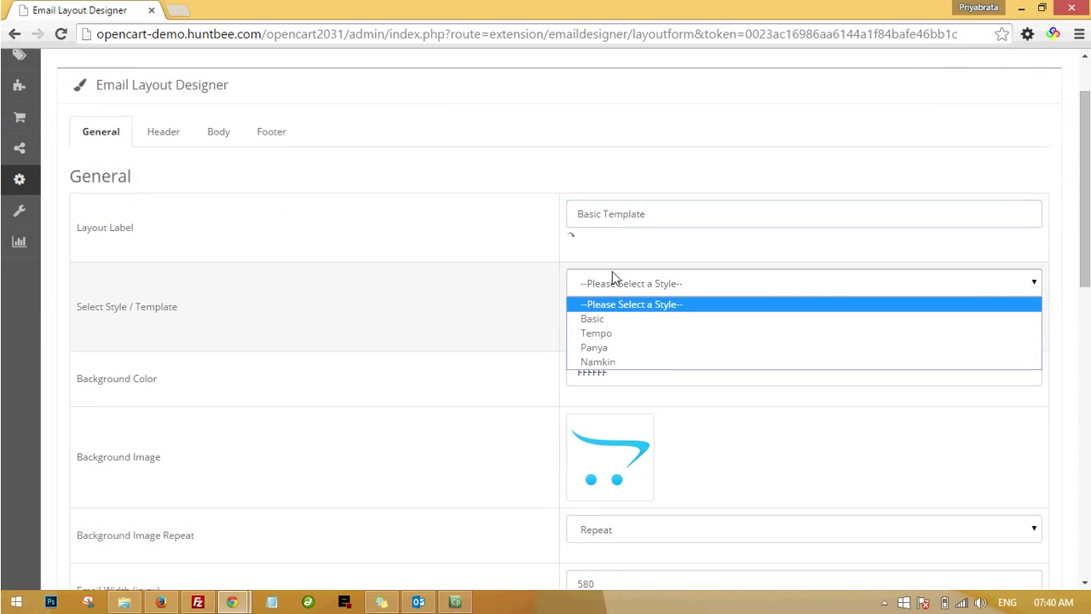
left_click(618, 319)
scroll(435, 286, "down", 1)
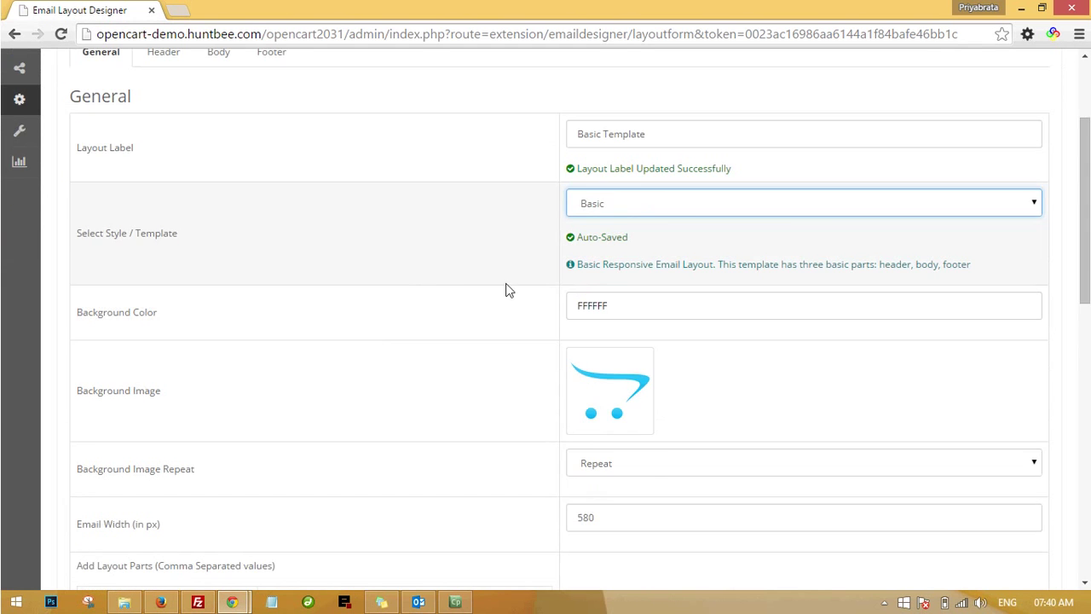
Keep the layout's email width at 580 px and leave the field so that it is saved.
scroll(506, 290, "down", 3)
left_click(597, 284)
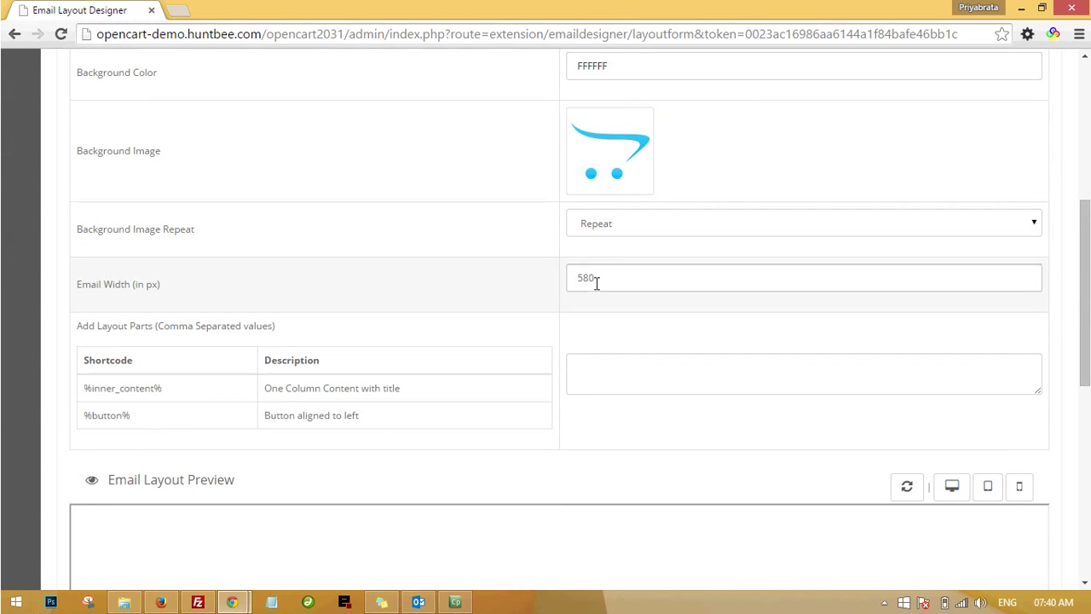
left_click(613, 278)
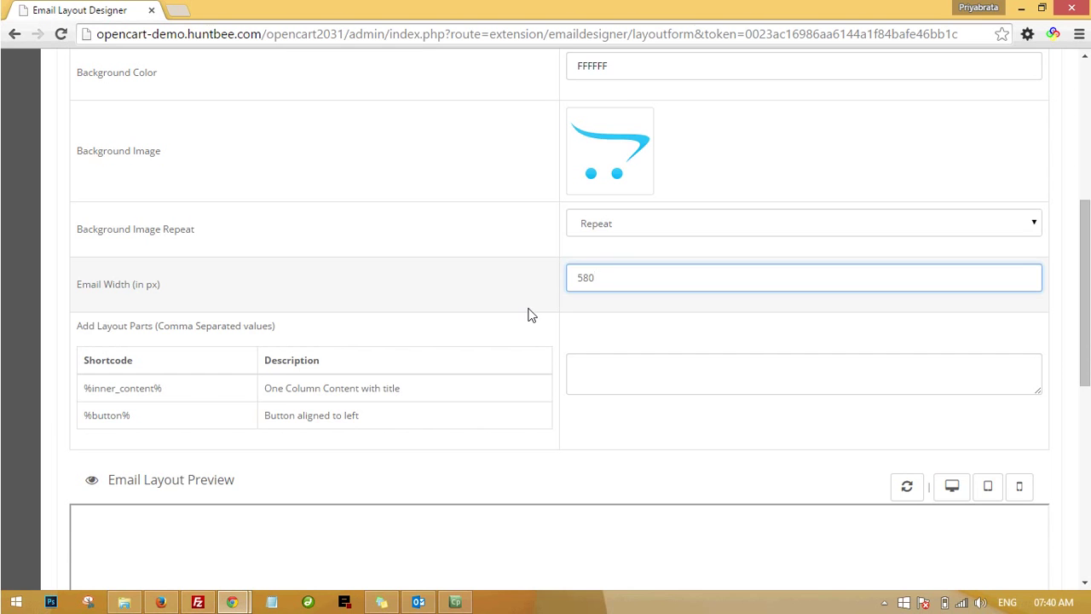
scroll(528, 316, "down", 1)
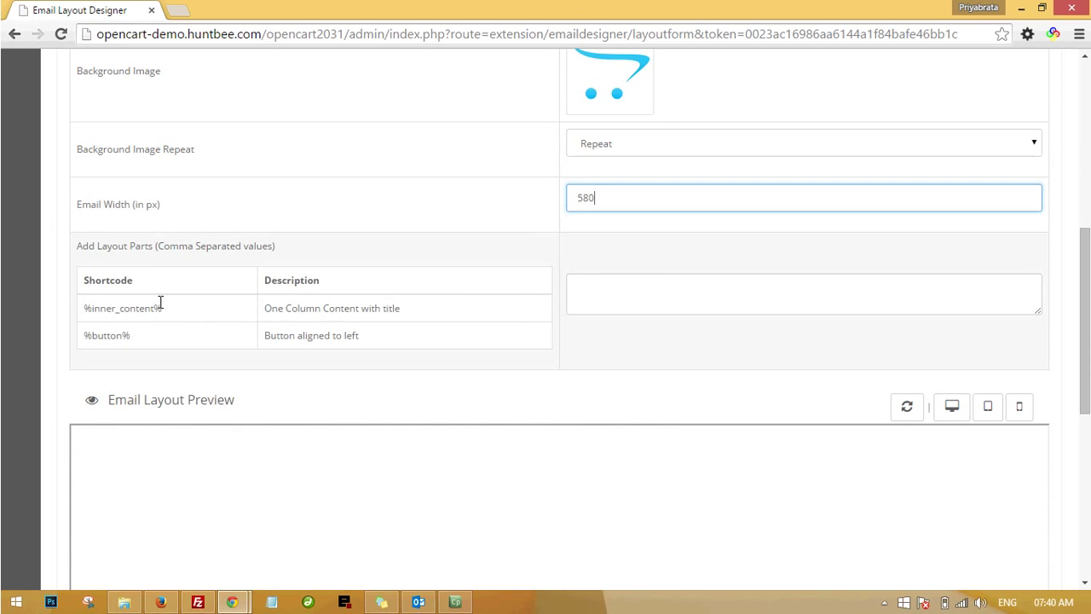
left_click(638, 334)
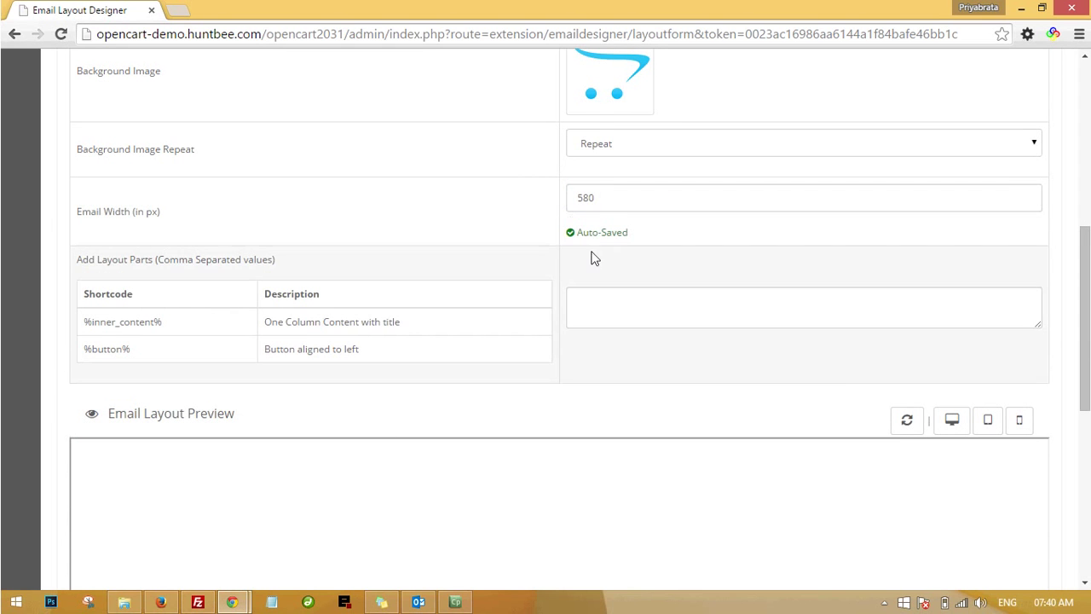
Refresh the email layout preview, inspect its header, body and footer, and show it at tablet width.
left_click(909, 421)
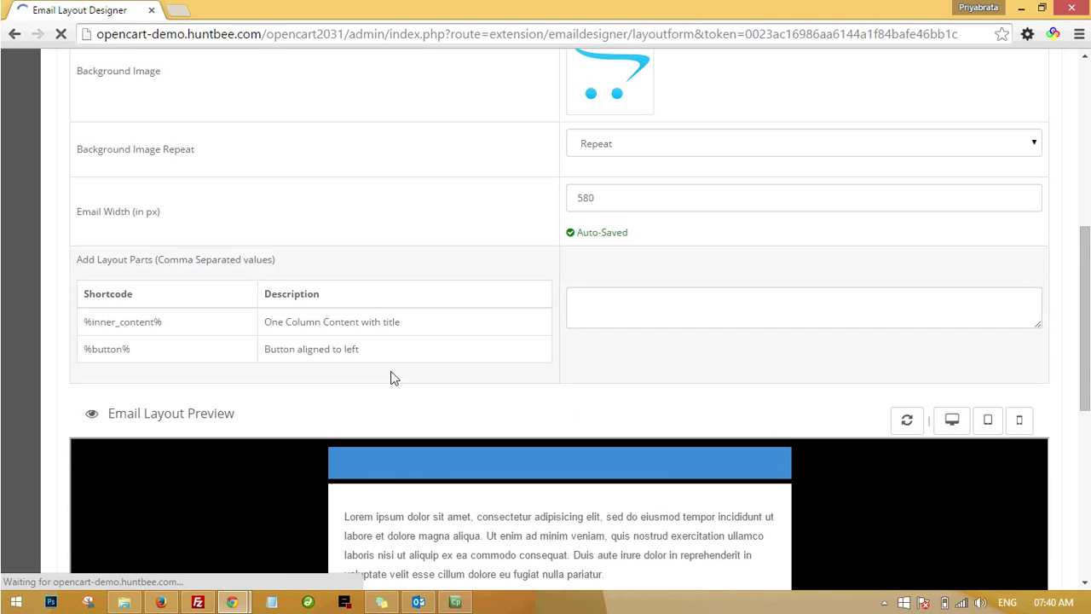
scroll(1084, 448, "down", 2)
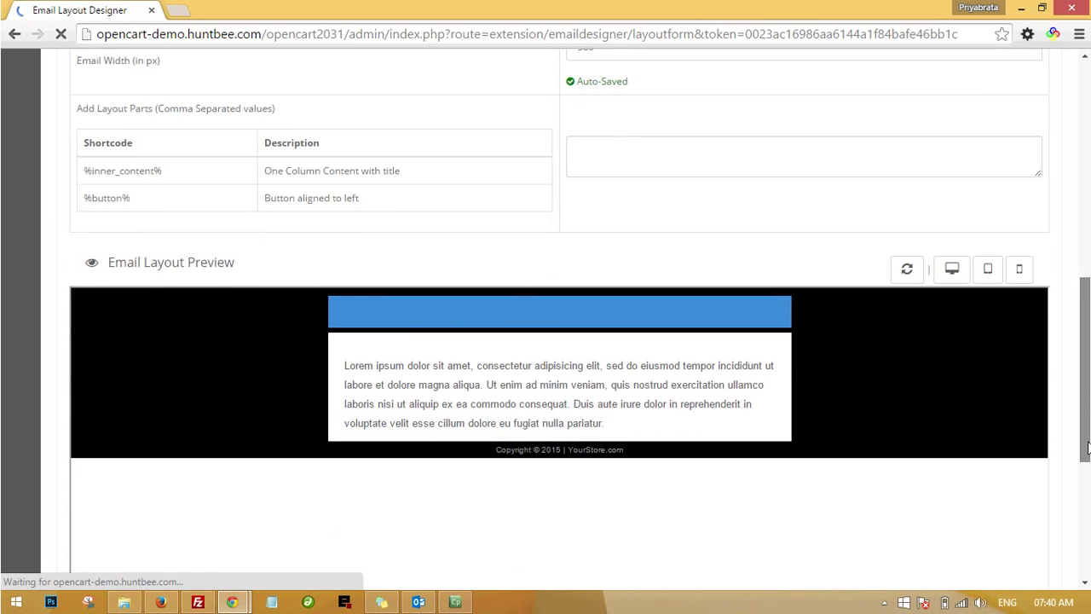
scroll(934, 378, "up", 1)
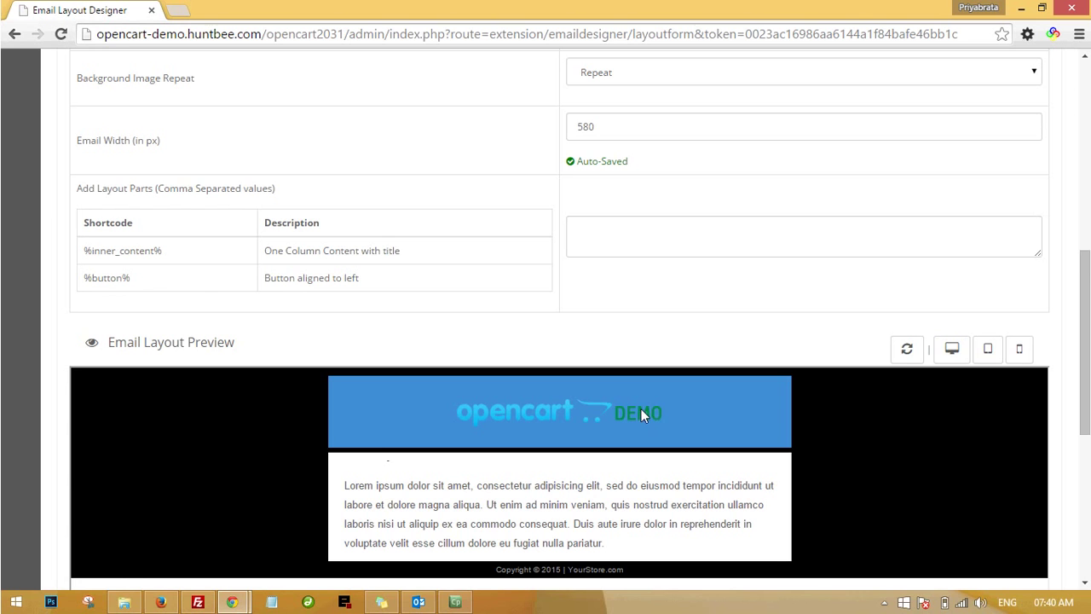
scroll(438, 409, "down", 1)
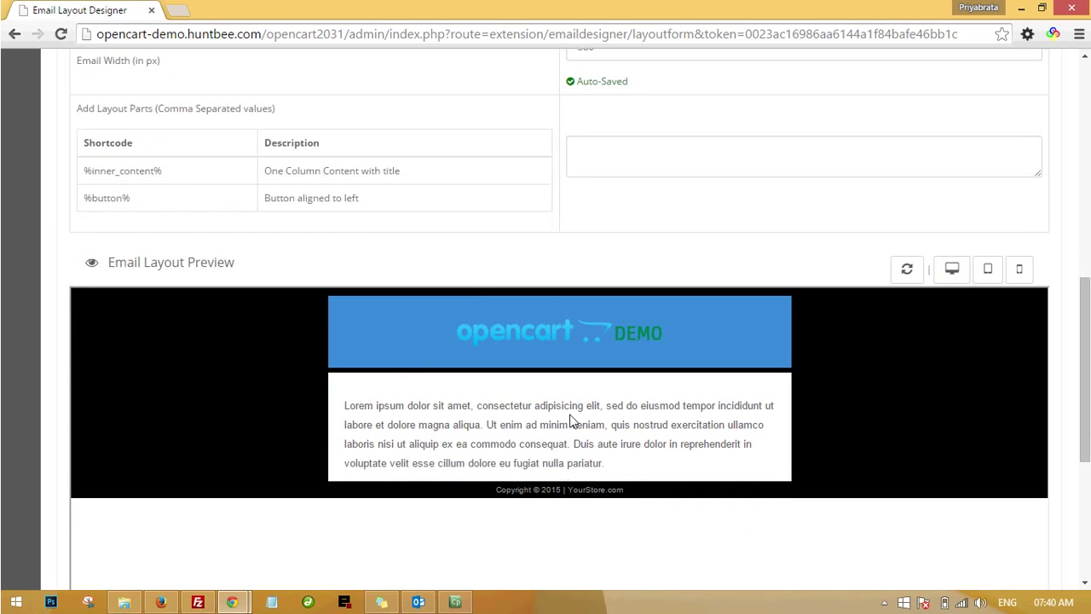
left_click(987, 272)
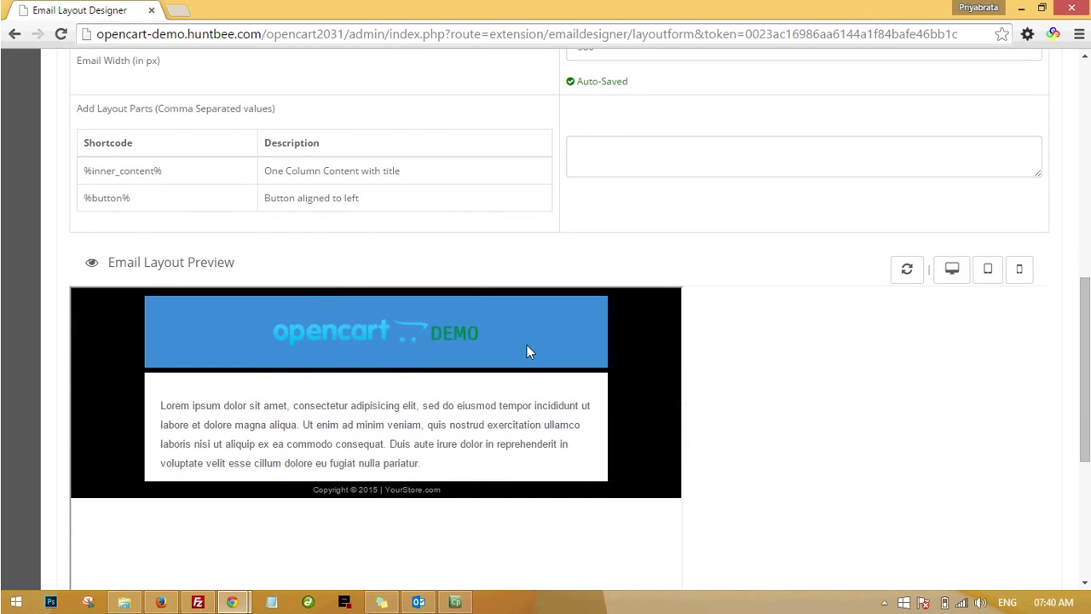
Show the email layout preview at mobile width, then return it to desktop width.
left_click(1023, 271)
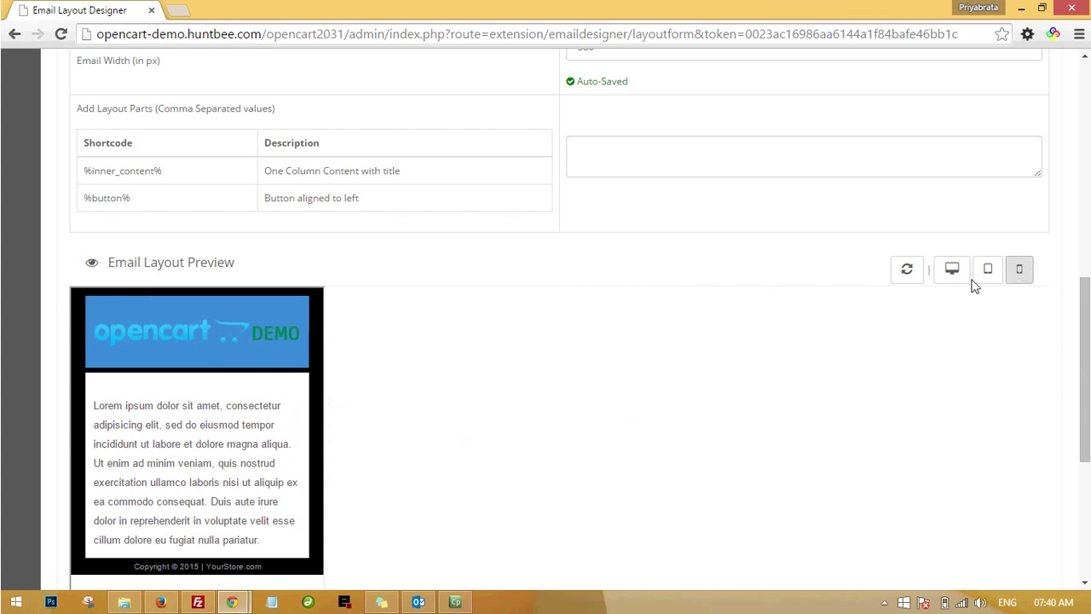
left_click(953, 282)
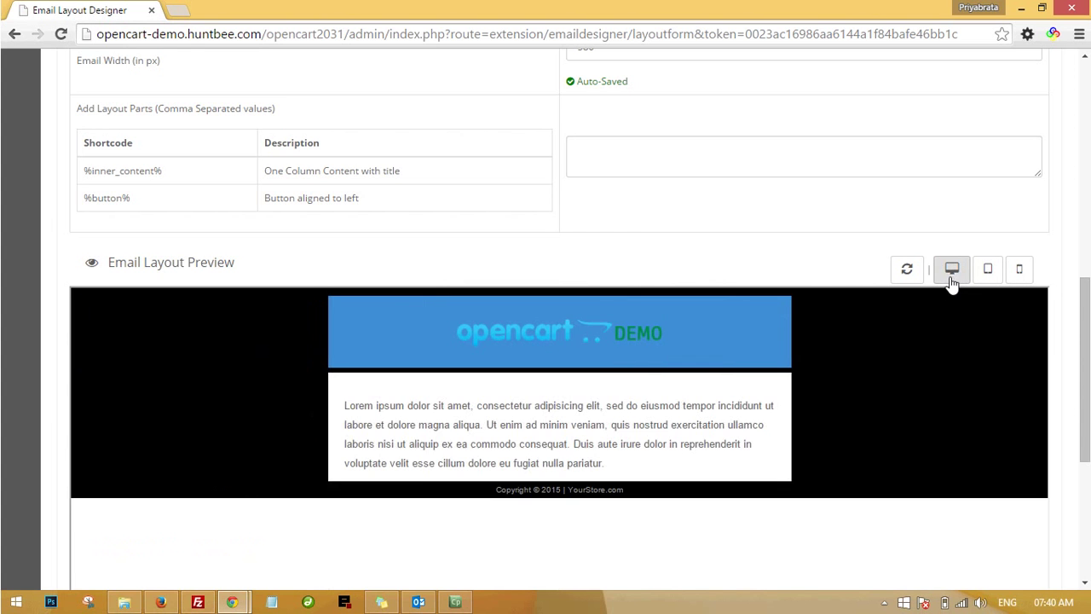
Set the layout's general background color to D9D4D4 and refresh the email layout preview.
scroll(811, 377, "up", 2)
scroll(810, 377, "up", 1)
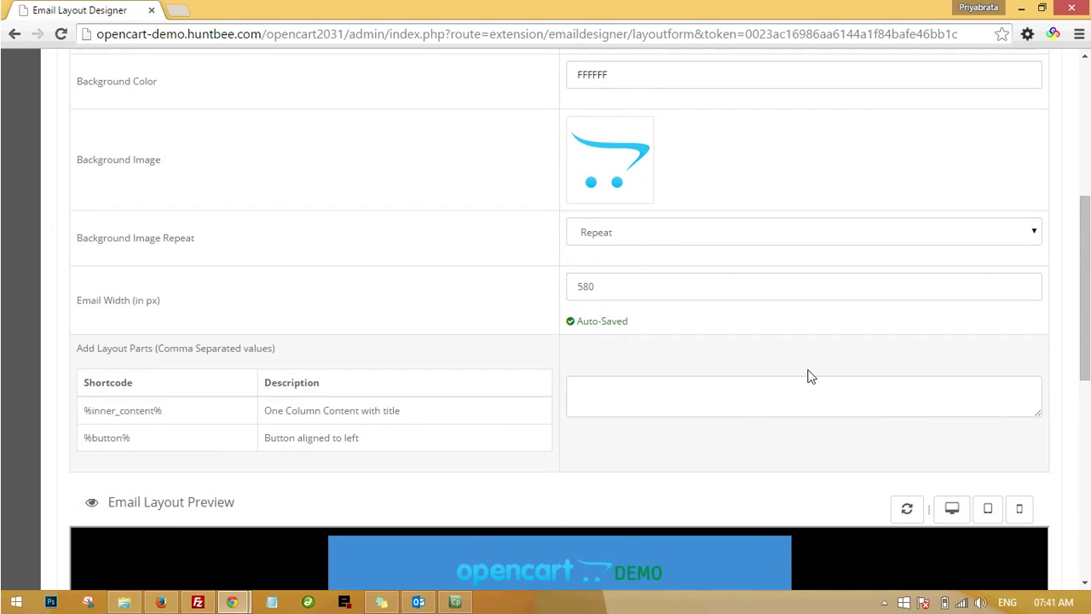
scroll(811, 377, "up", 2)
left_click(650, 239)
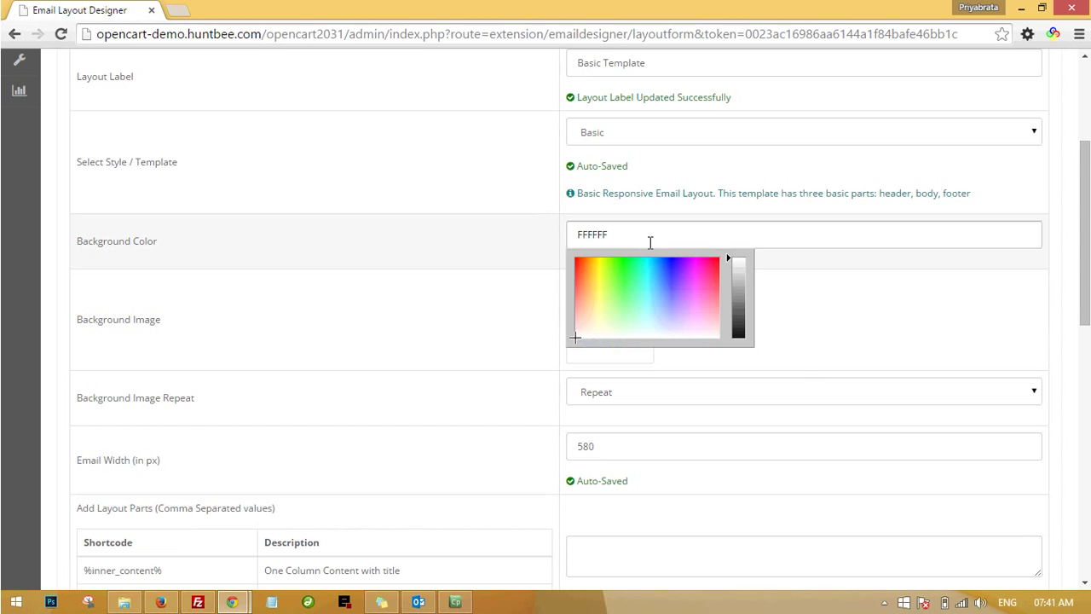
left_click(579, 324)
left_click_drag(579, 323, 718, 335)
left_click_drag(738, 295, 741, 282)
left_click(801, 269)
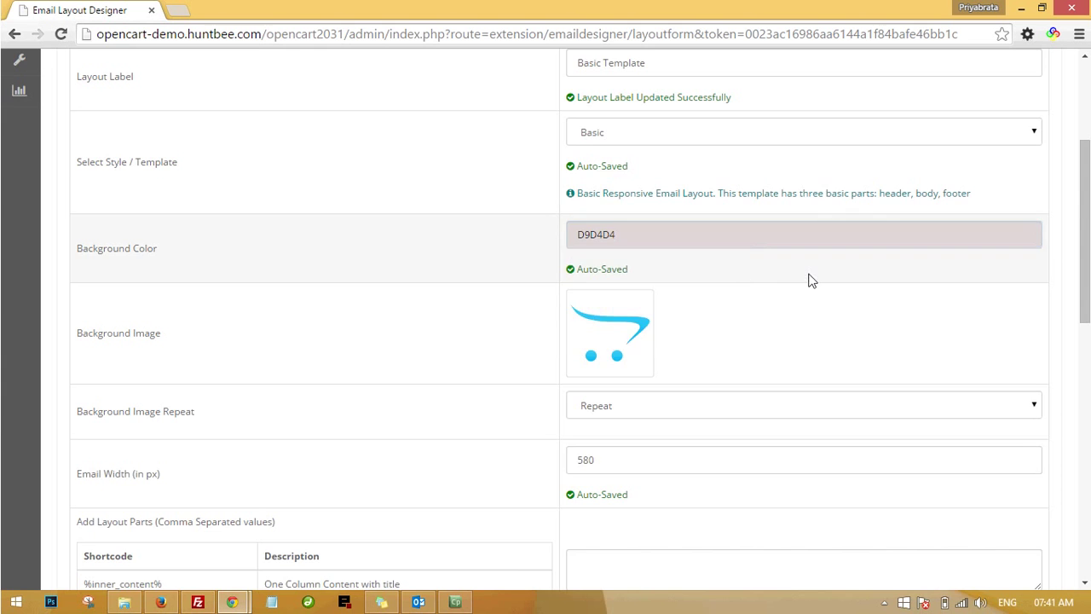
scroll(815, 286, "down", 3)
left_click(906, 441)
scroll(868, 422, "down", 2)
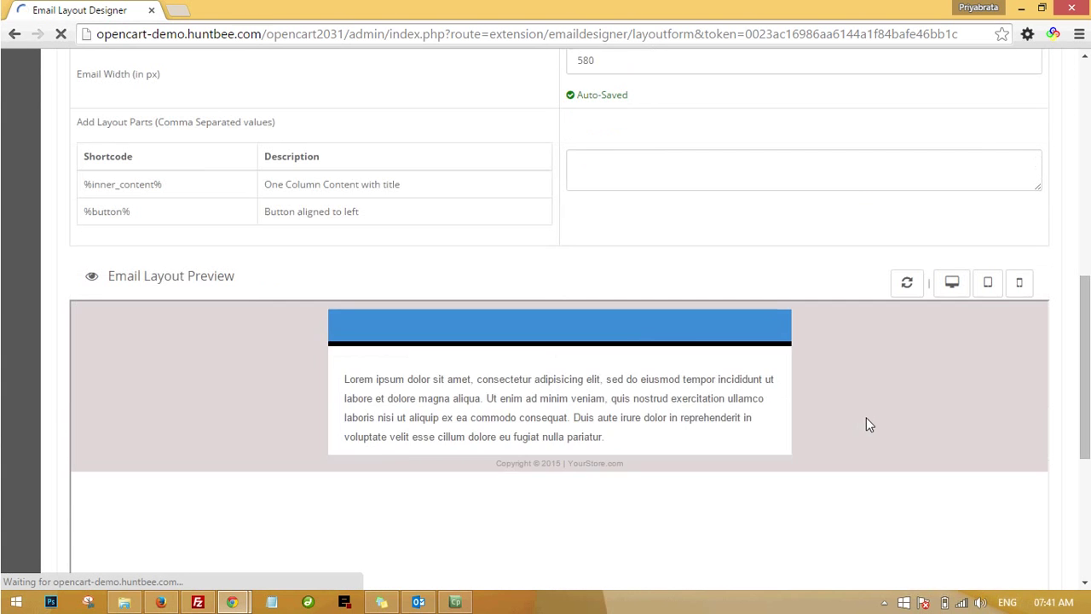
Copy the %inner_content% shortcode into the layout parts field and leave the field so that it is saved.
scroll(517, 406, "up", 2)
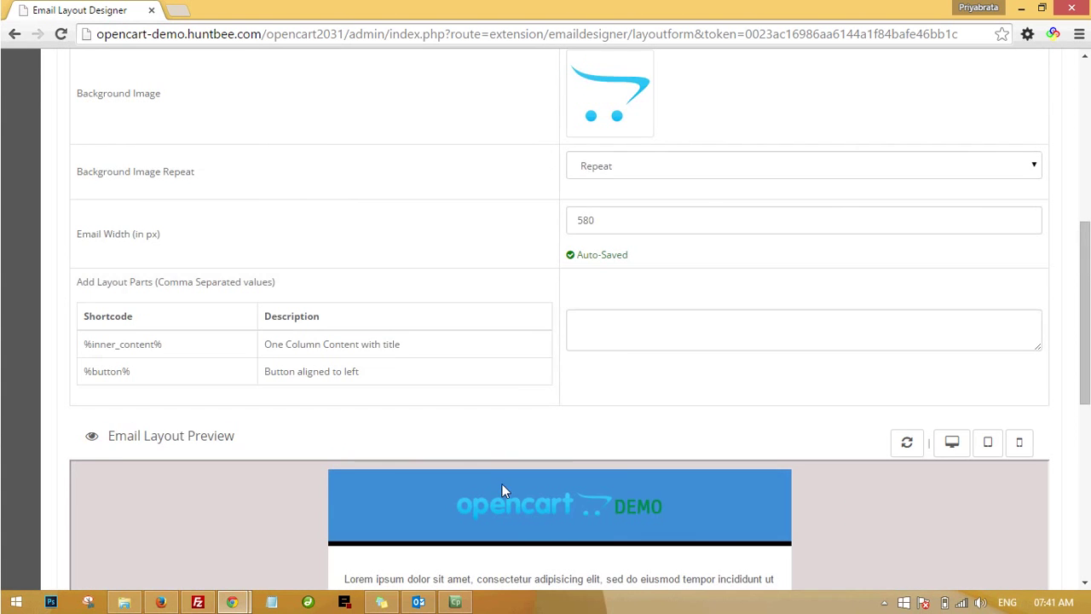
scroll(502, 483, "up", 6)
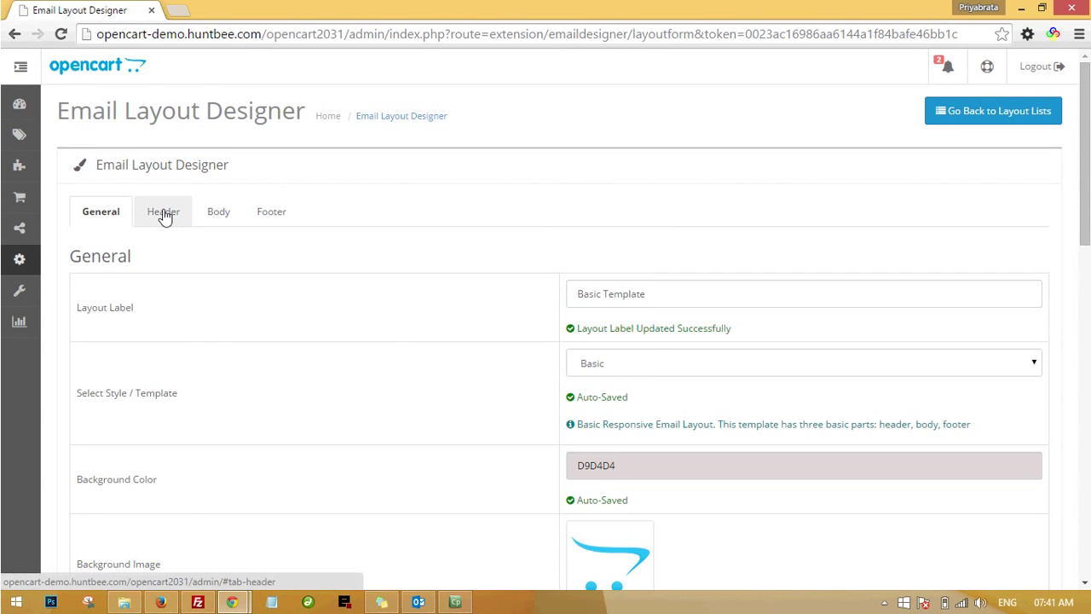
scroll(332, 324, "down", 3)
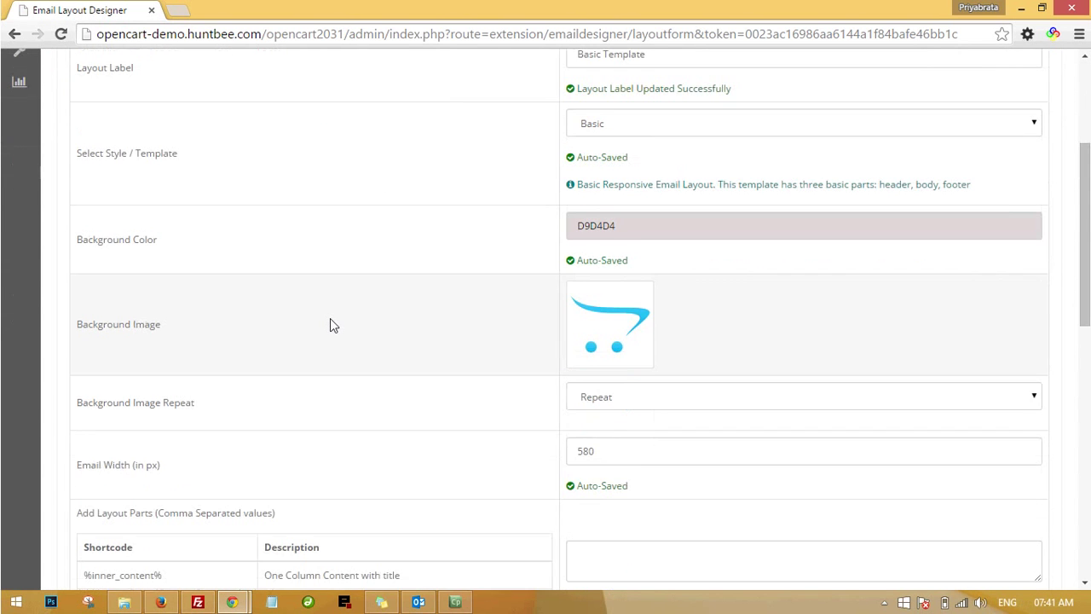
scroll(329, 322, "up", 3)
scroll(325, 325, "down", 5)
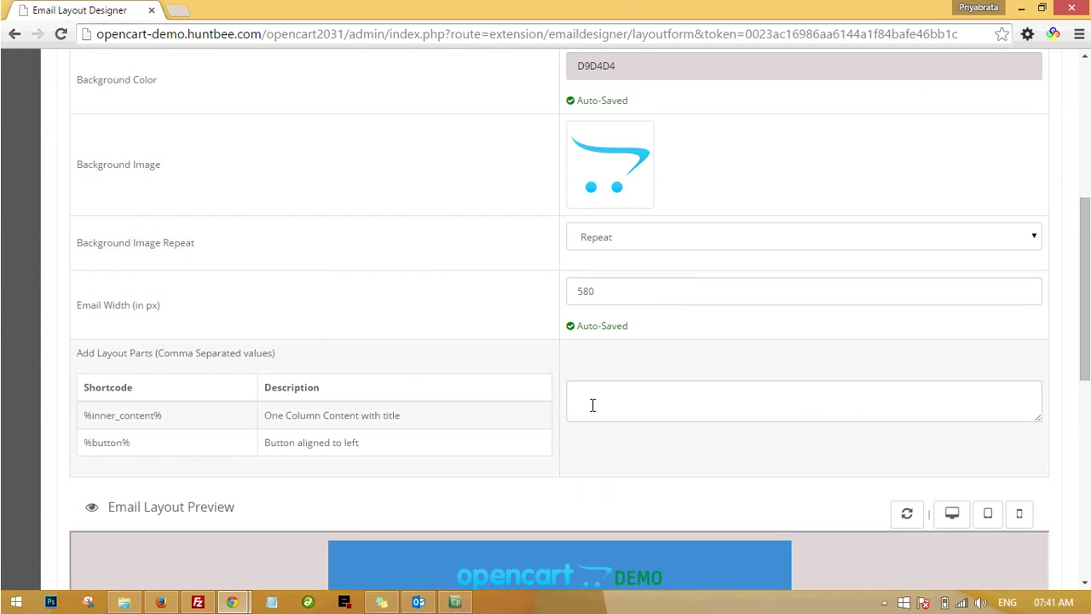
scroll(592, 432, "down", 2)
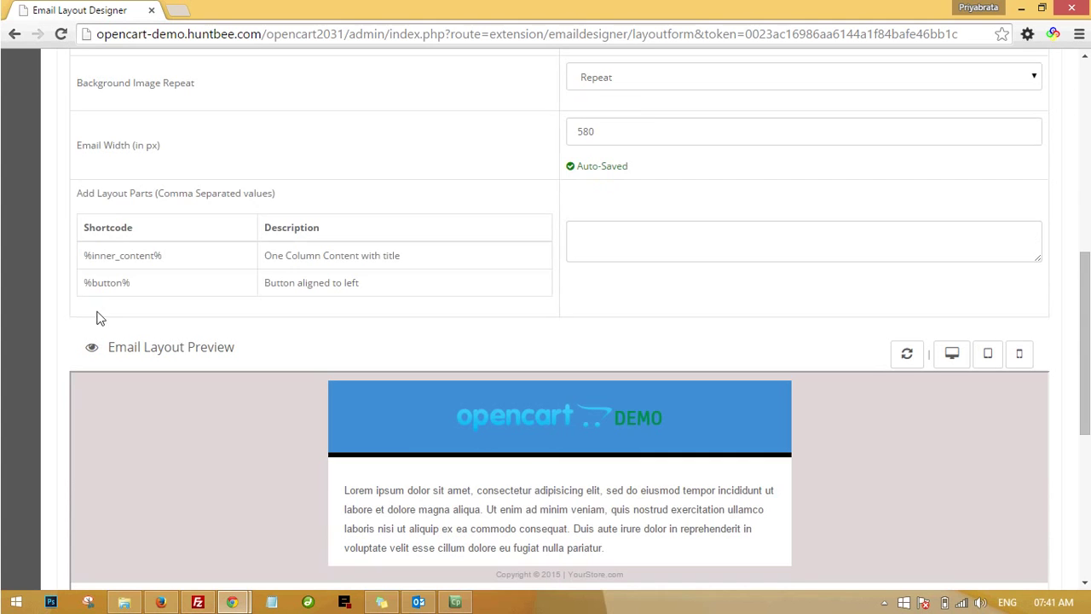
triple_click(161, 255)
key("ctrl+c")
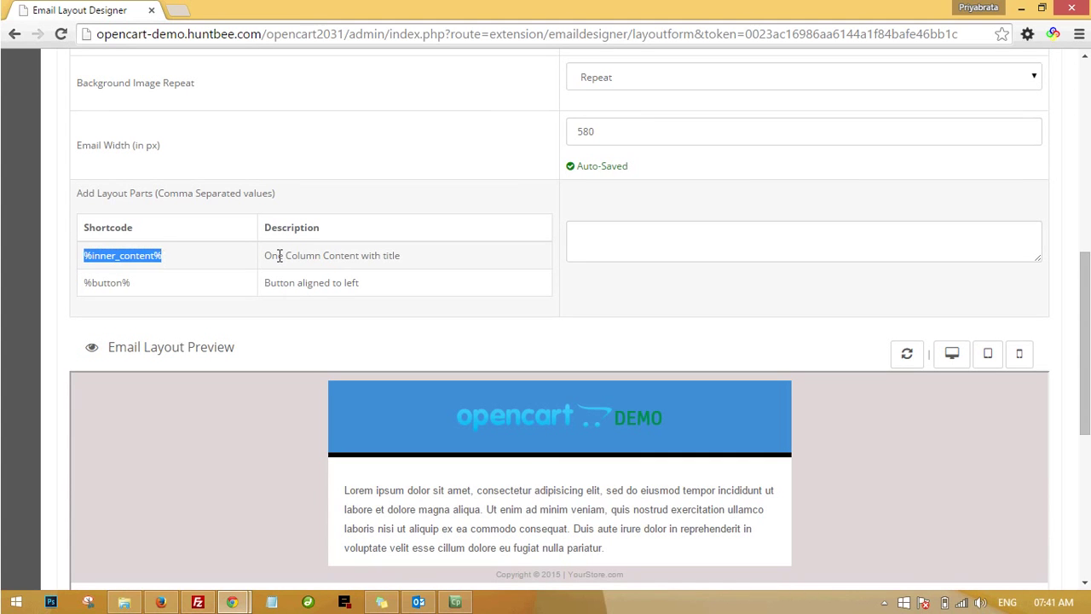
left_click(590, 234)
key("ctrl+v")
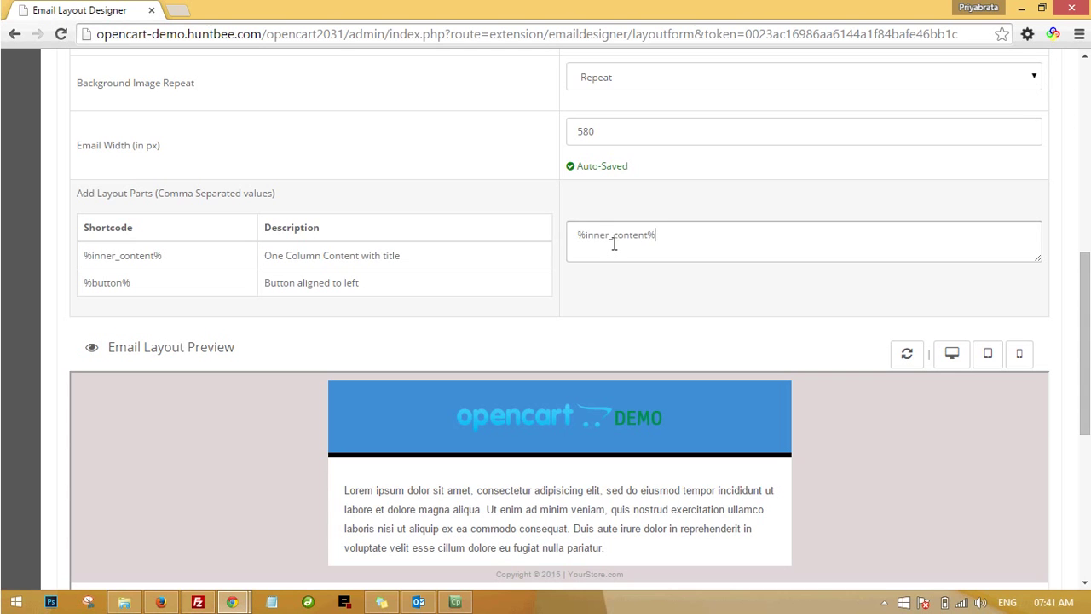
left_click(863, 298)
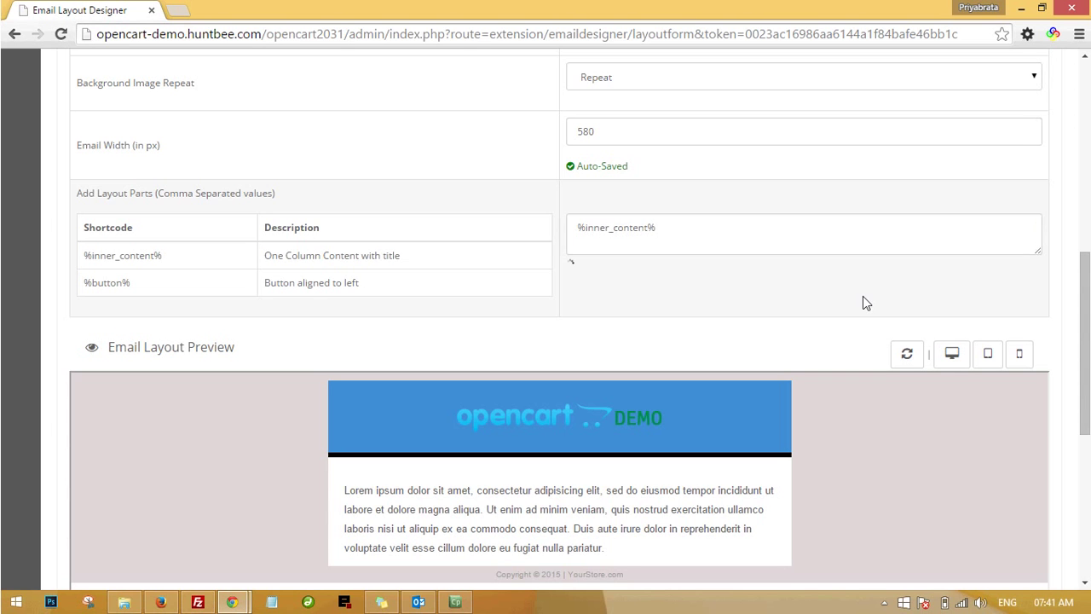
Refresh the email layout preview and examine how the one-column content with title is laid out.
left_click(907, 355)
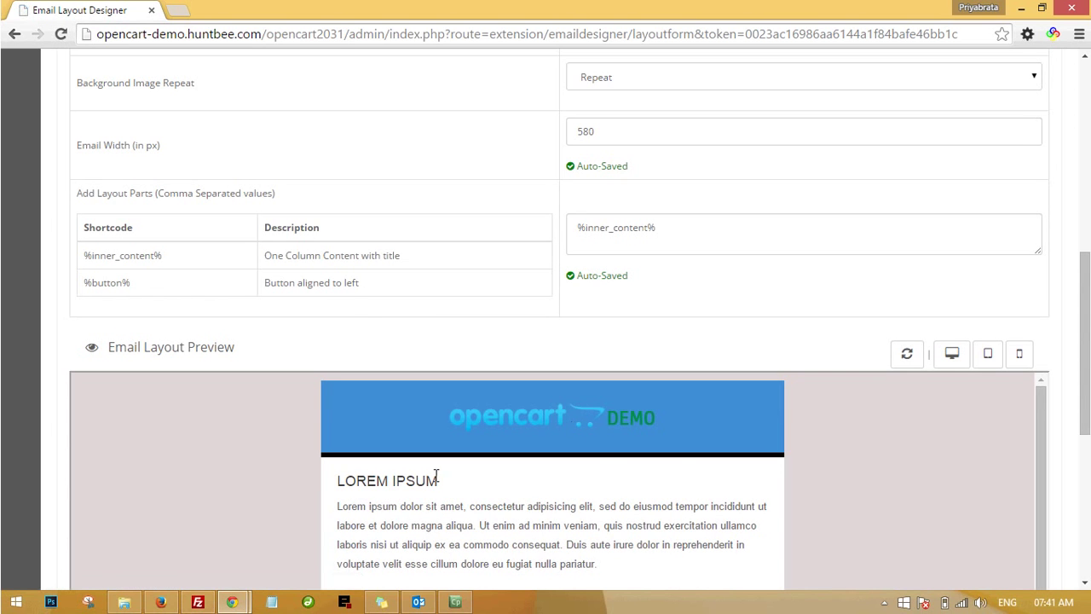
scroll(373, 461, "down", 1)
scroll(373, 461, "down", 5)
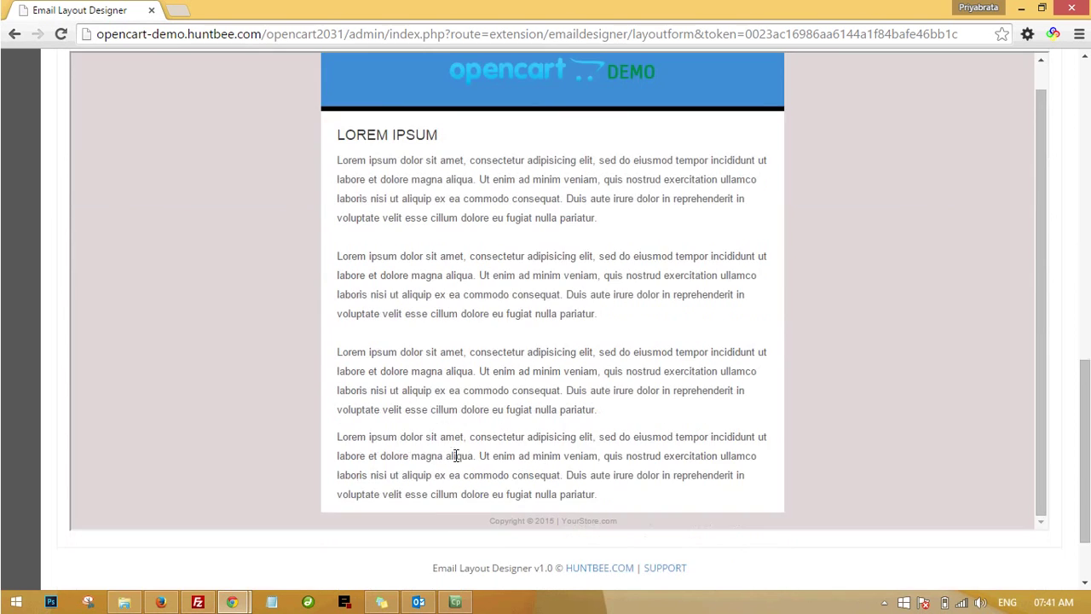
scroll(450, 454, "up", 4)
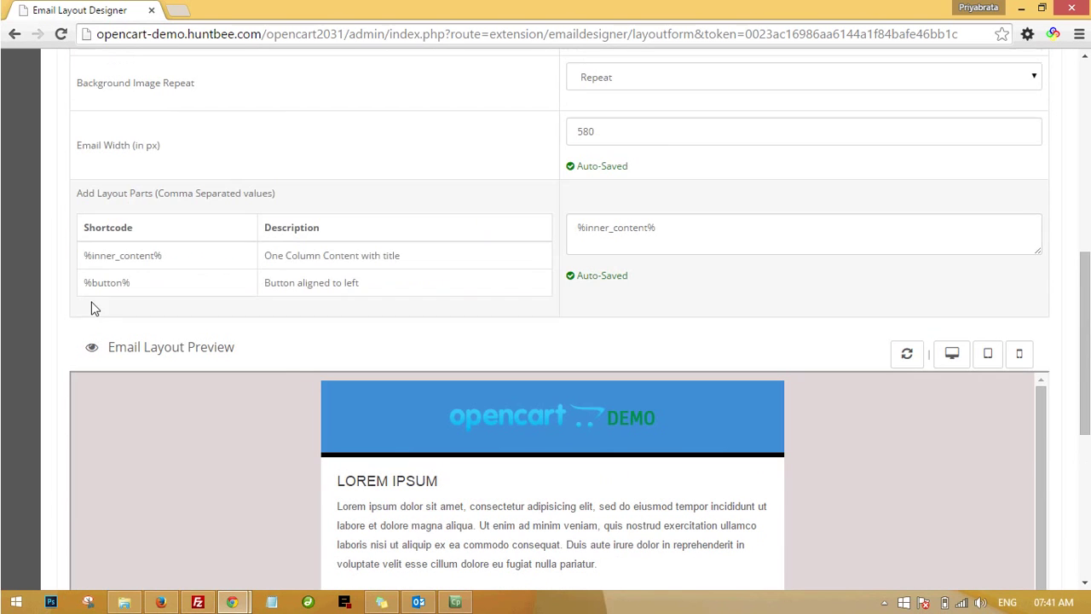
Append the %button% shortcode to the layout parts after a comma, making the value %inner_content%,%button%.
left_click_drag(131, 288, 86, 288)
key("ctrl+c")
left_click(670, 239)
type(",")
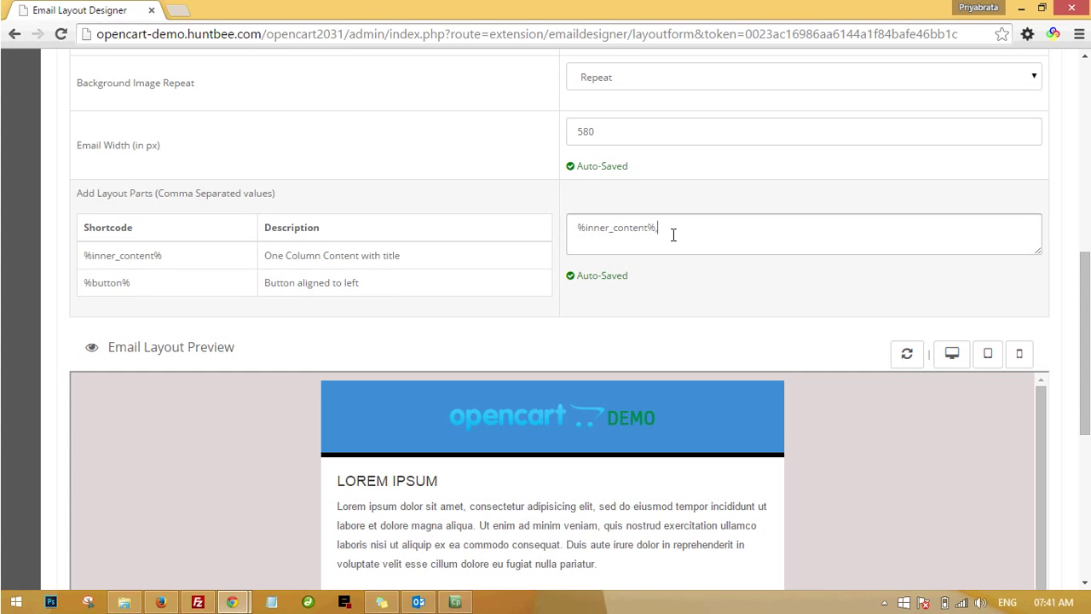
key("ctrl+v")
left_click(657, 276)
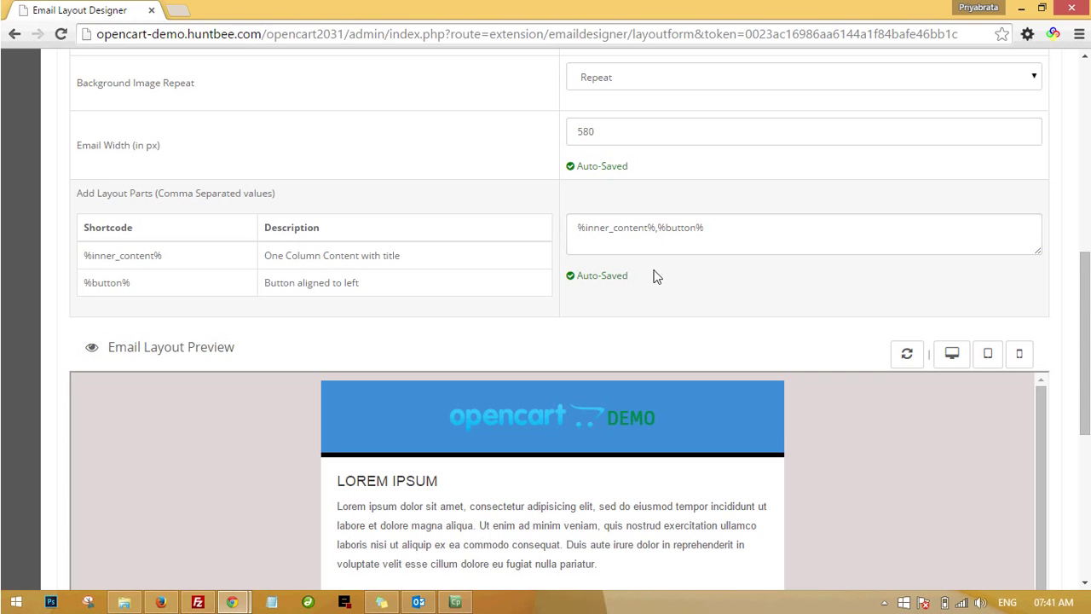
Refresh the email layout preview and examine its lower part for the added button.
left_click(905, 355)
scroll(825, 368, "down", 1)
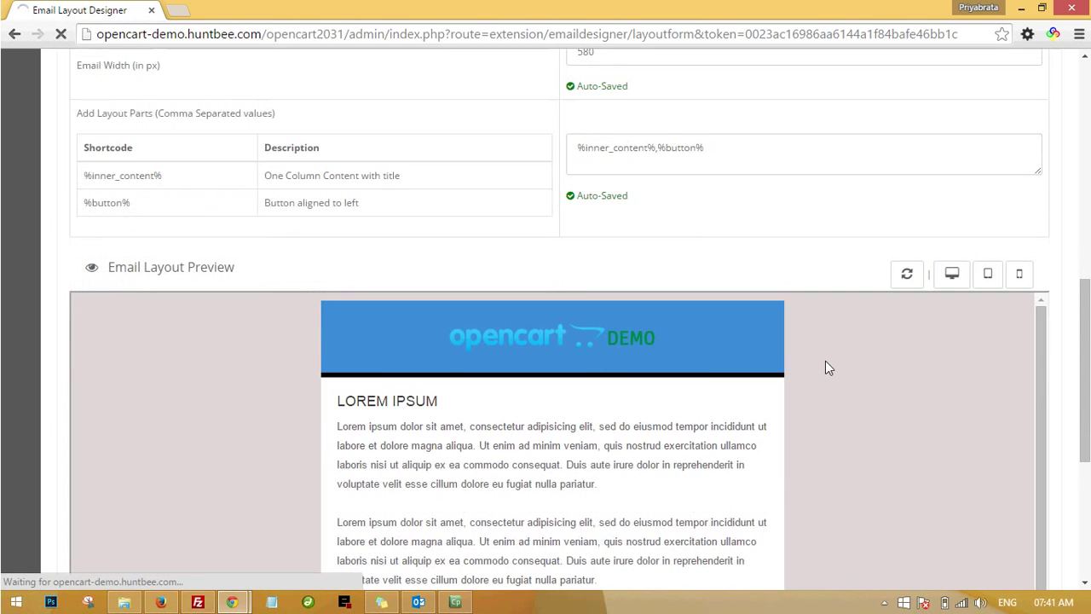
scroll(768, 400, "down", 5)
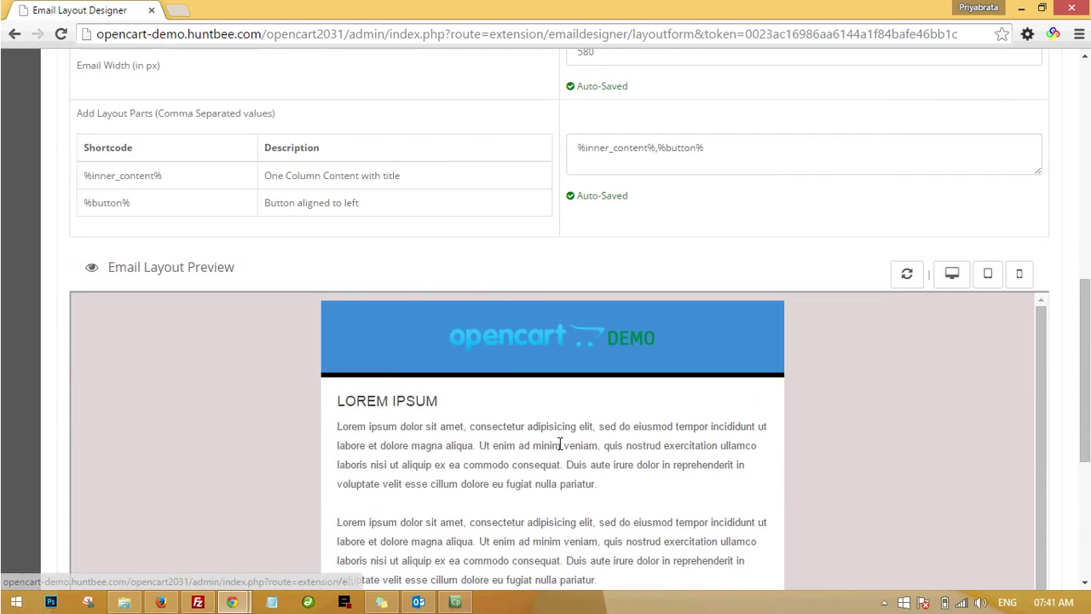
Set the background color in the layout's header settings to 2A6096 and refresh the preview.
scroll(560, 444, "up", 5)
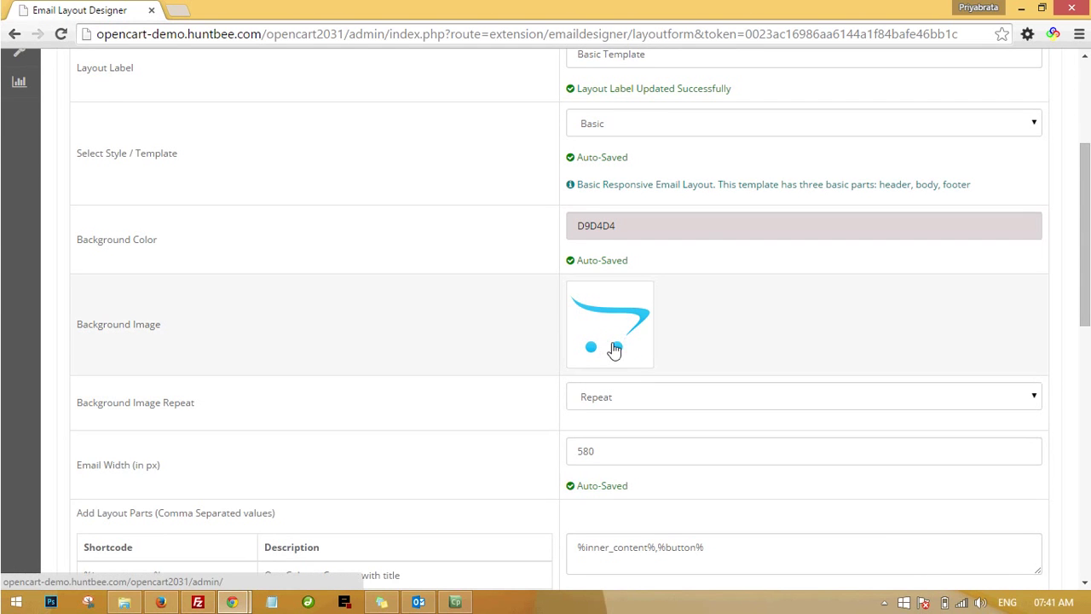
scroll(420, 335, "up", 1)
scroll(420, 335, "up", 2)
left_click(164, 213)
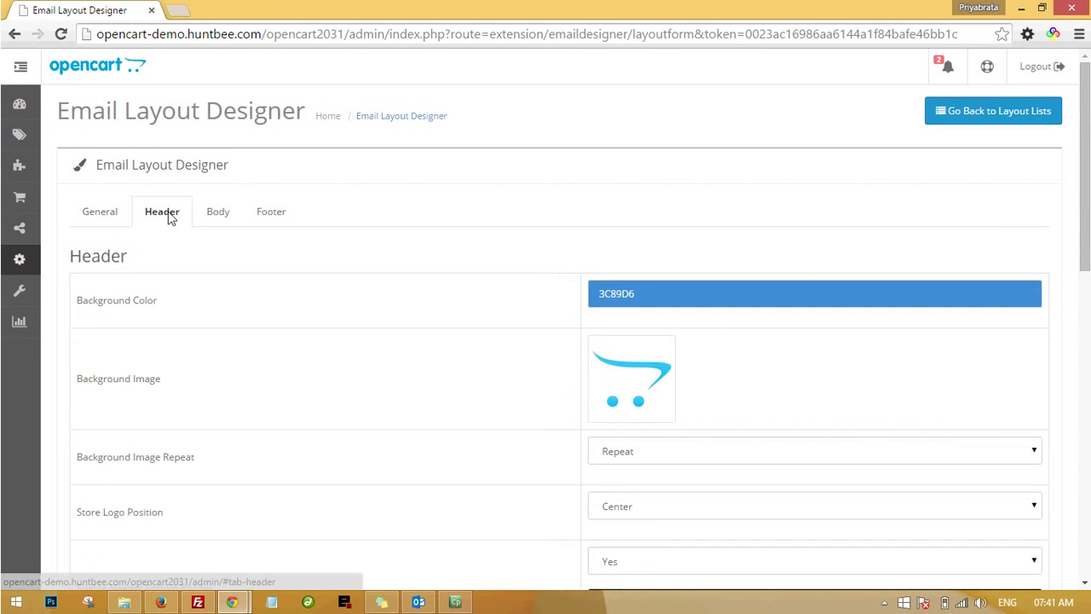
left_click(673, 295)
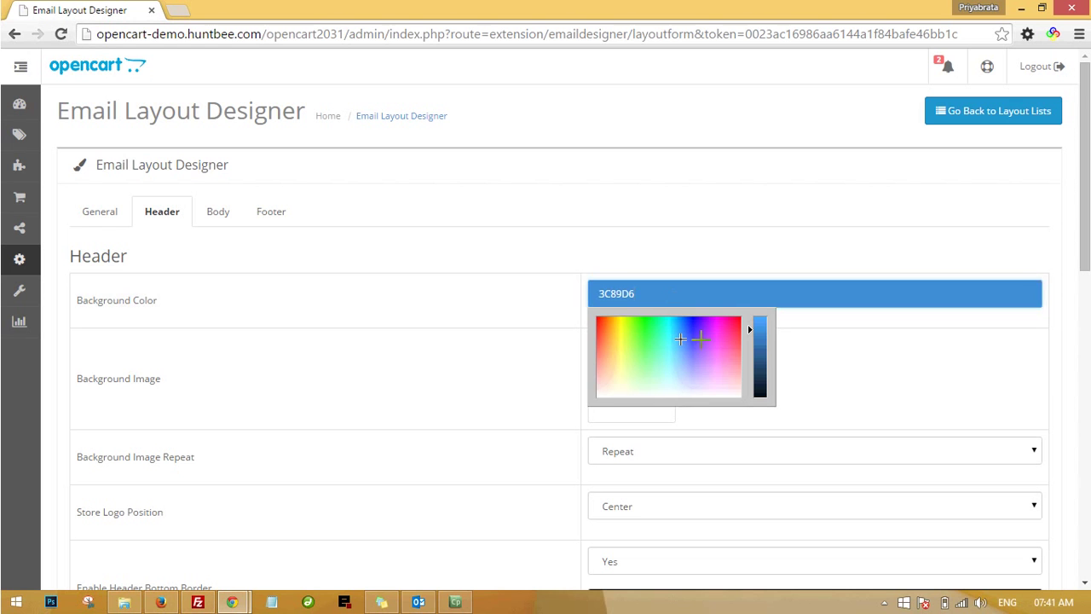
left_click(761, 360)
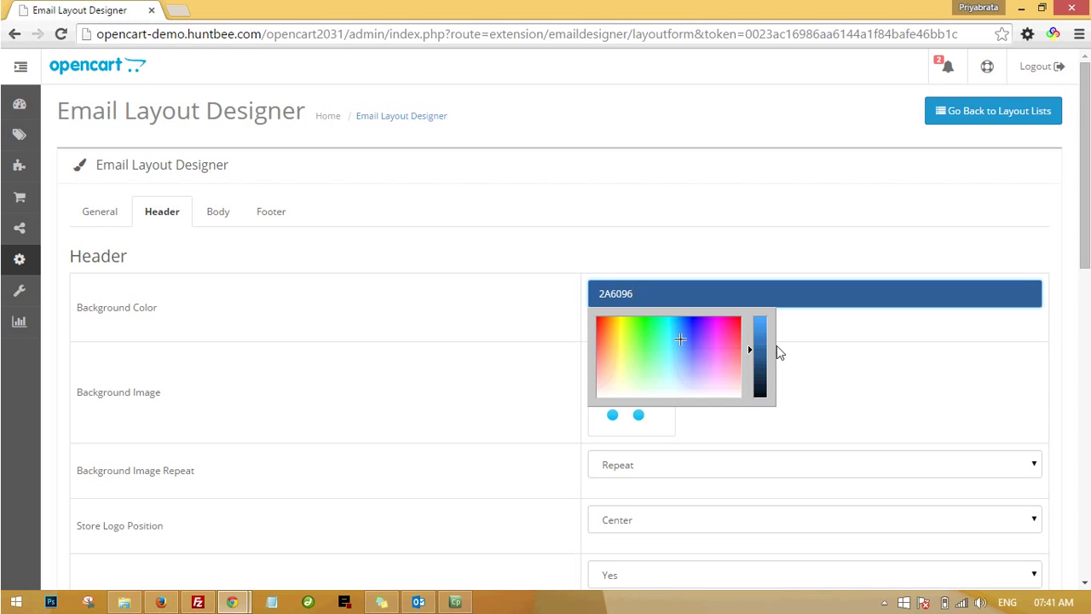
left_click(815, 339)
scroll(810, 340, "down", 1)
scroll(809, 341, "down", 4)
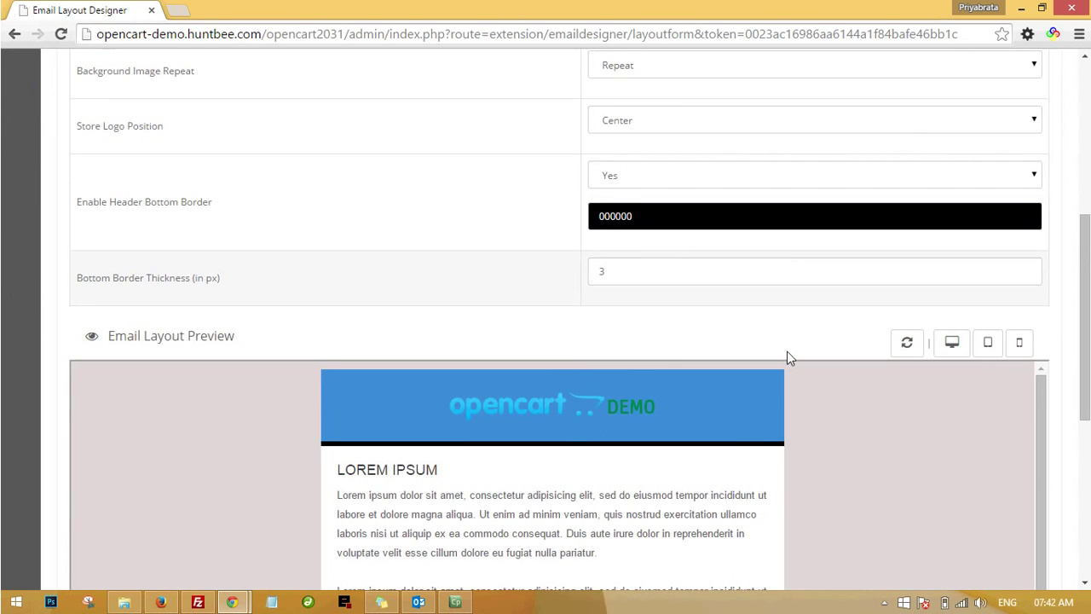
scroll(787, 351, "down", 1)
left_click(911, 269)
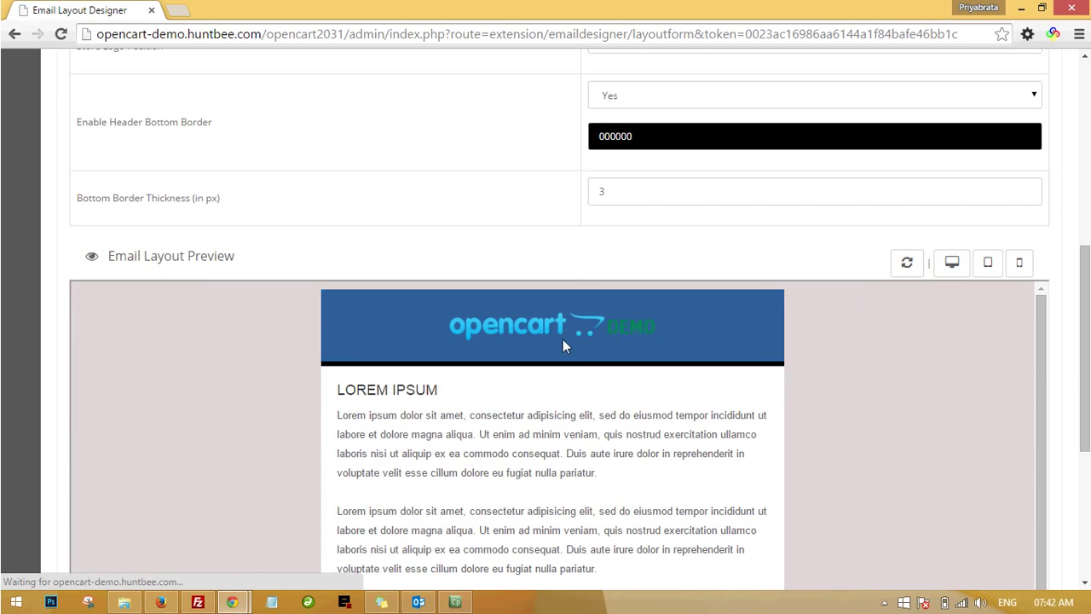
Set the header's bottom border color to FFD505 and refresh the email layout preview.
scroll(674, 346, "up", 2)
left_click(656, 299)
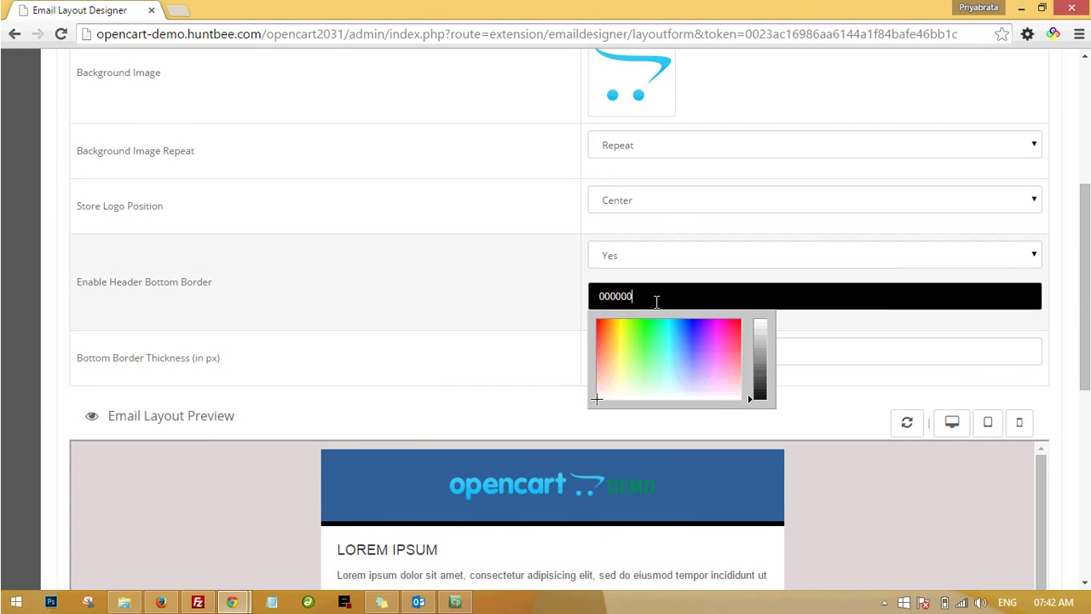
left_click(613, 333)
left_click(616, 317)
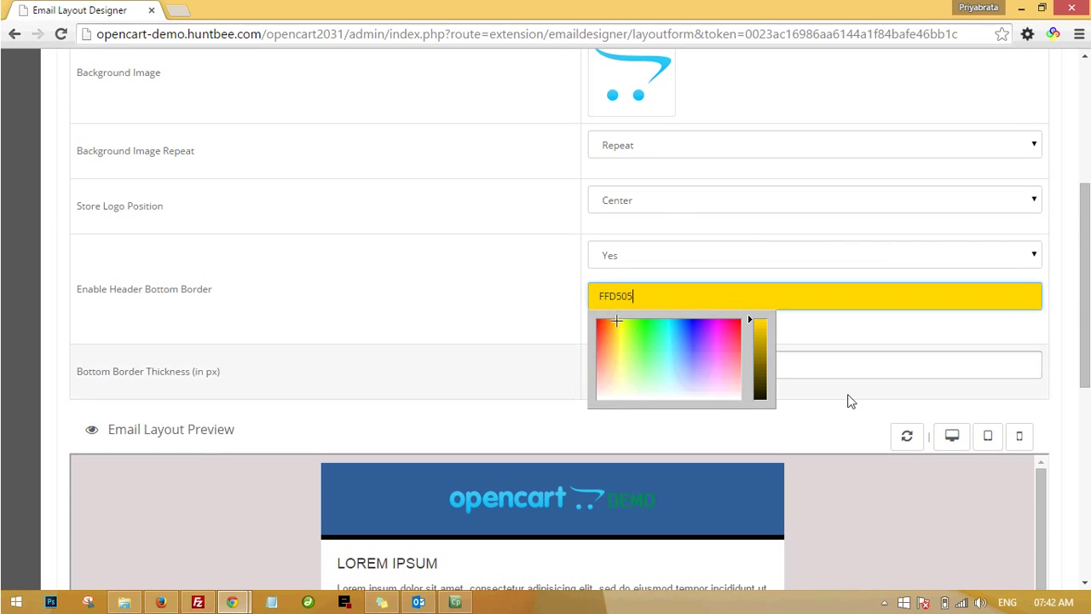
left_click(865, 362)
left_click(908, 438)
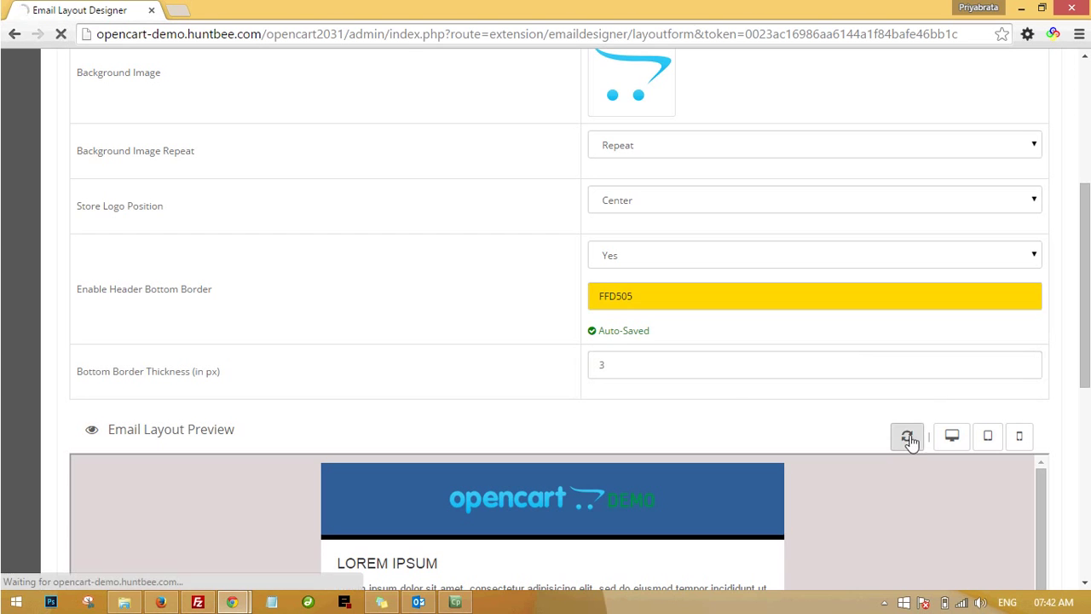
scroll(659, 369, "down", 1)
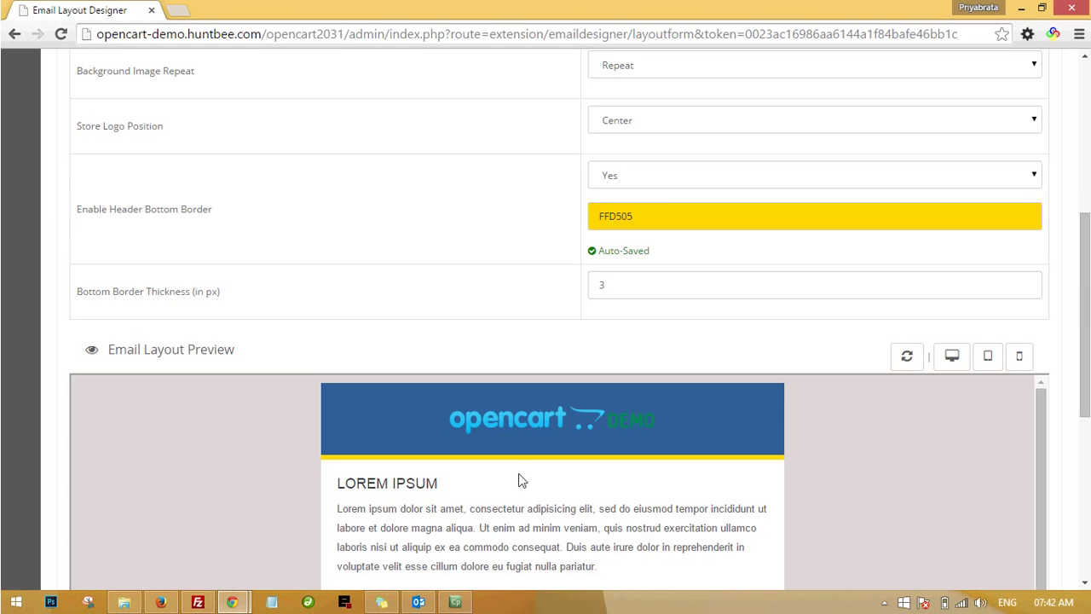
Set Enable Header Bottom Border to No and refresh the preview.
left_click(665, 181)
left_click(639, 211)
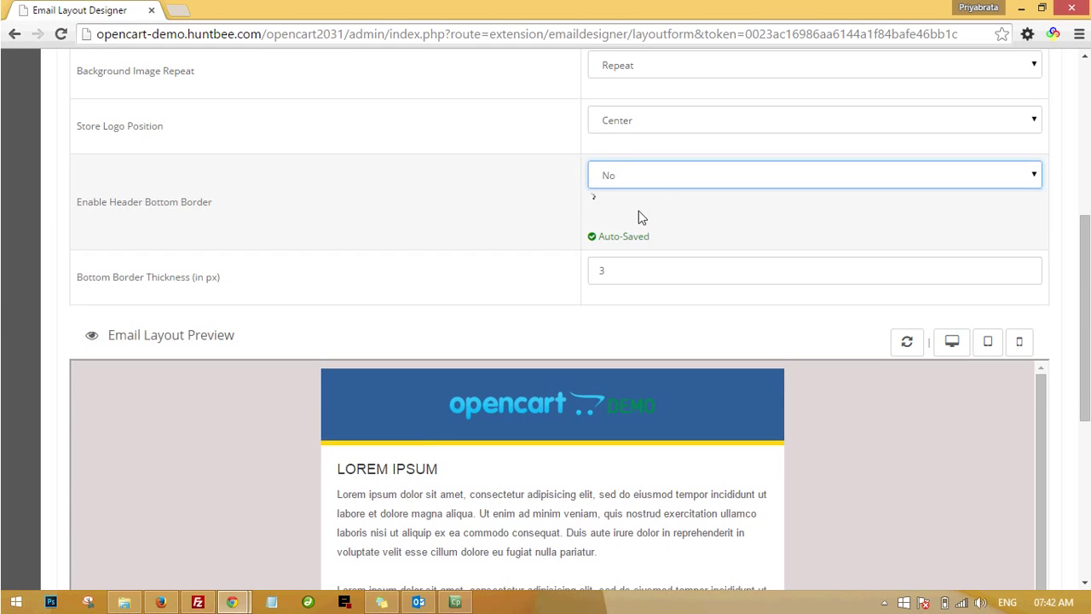
left_click(909, 343)
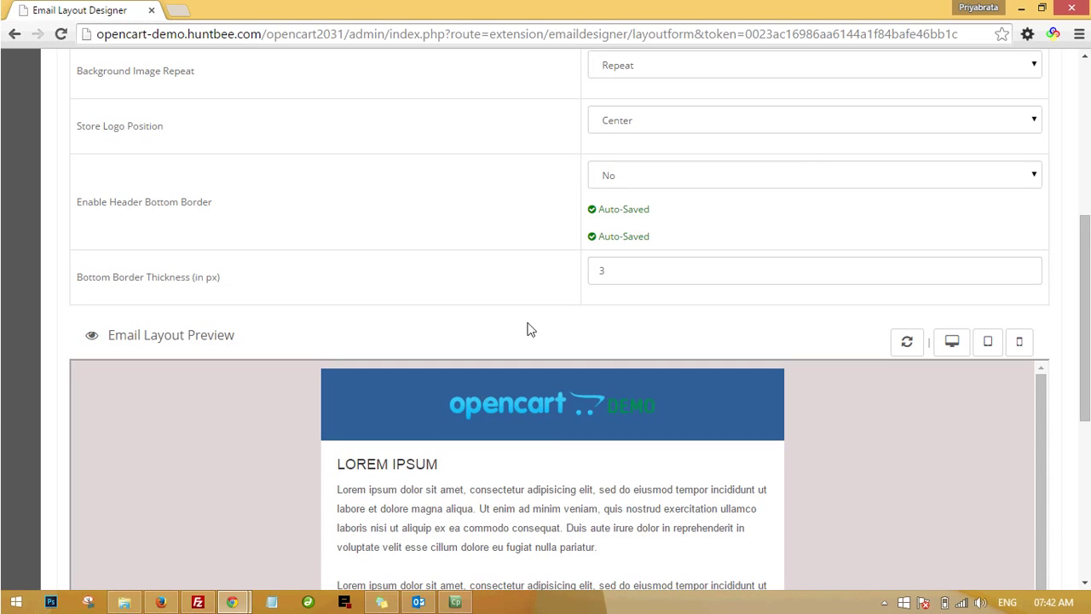
Select the value of the header's bottom border thickness and review the other header settings.
left_click(619, 275)
double_click(582, 272)
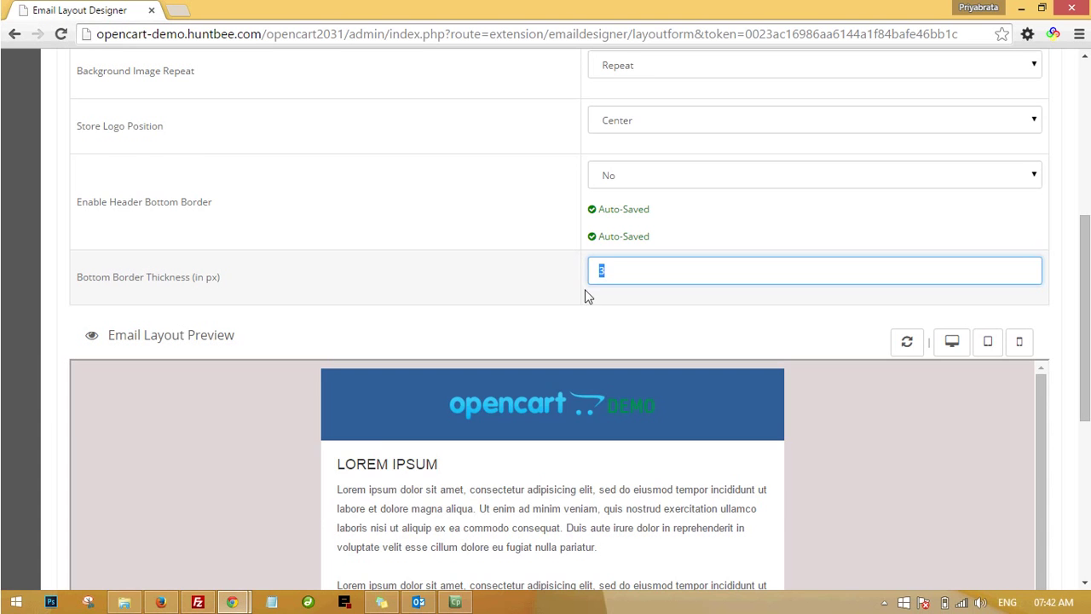
scroll(509, 276, "up", 3)
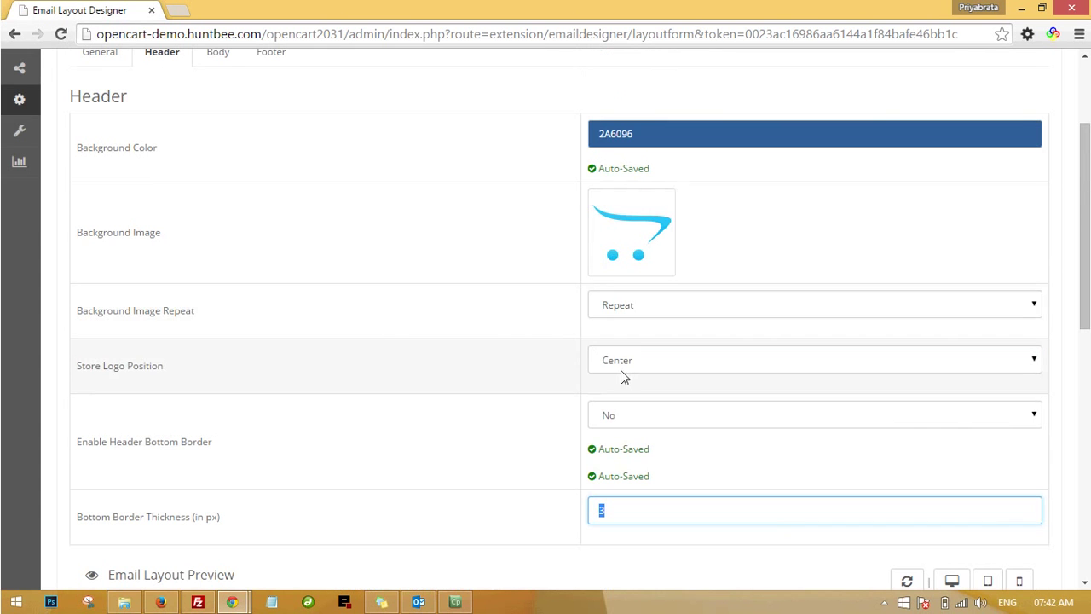
Examine the body settings of the email layout, including its background and button color options.
scroll(640, 329, "down", 2)
scroll(613, 341, "down", 1)
scroll(613, 341, "up", 4)
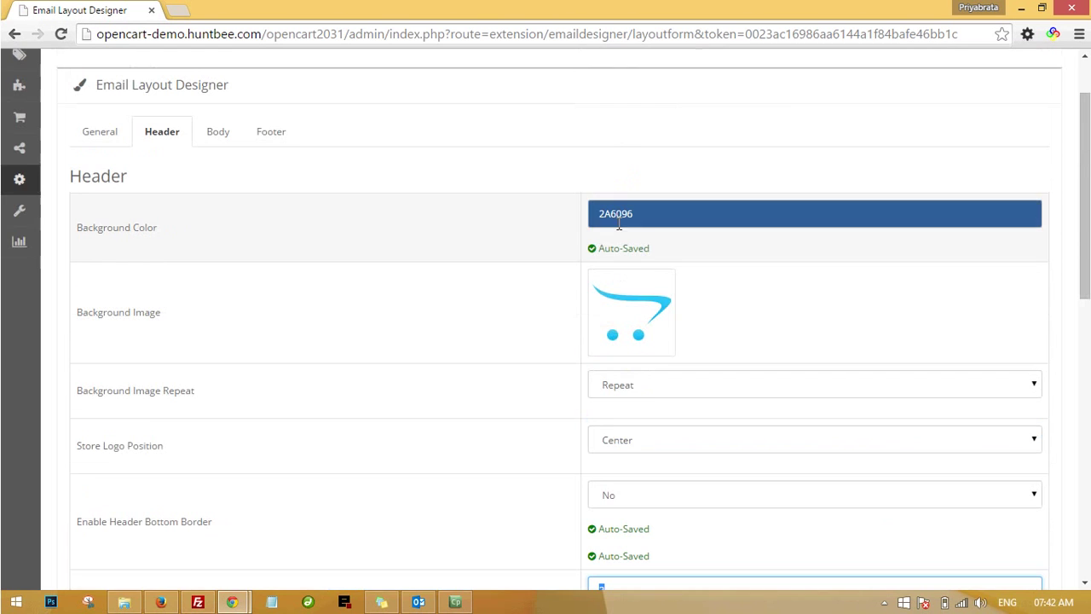
left_click(207, 149)
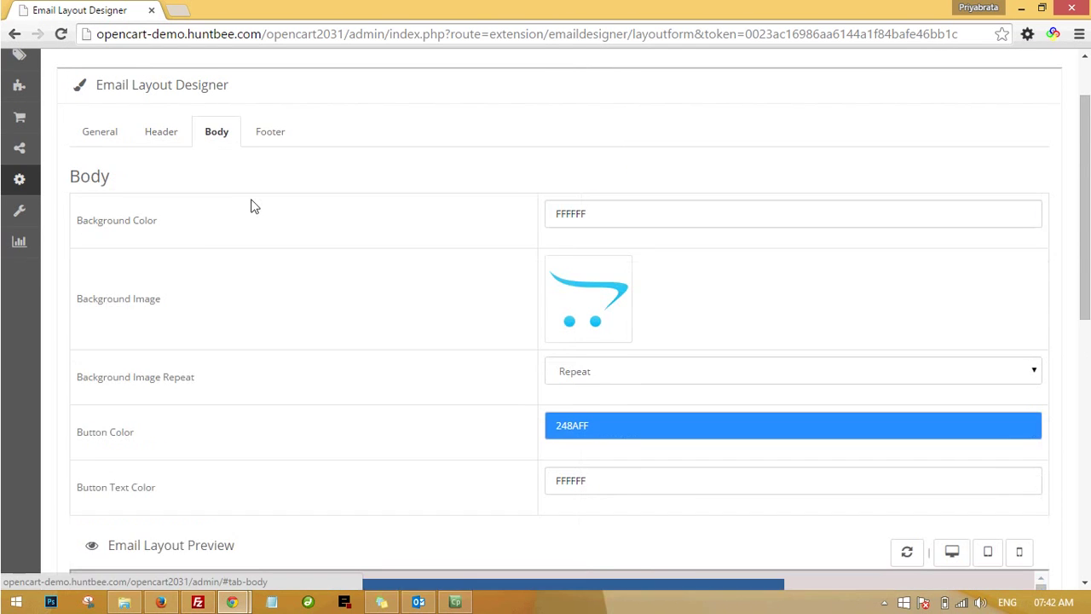
scroll(304, 278, "down", 4)
scroll(404, 369, "up", 3)
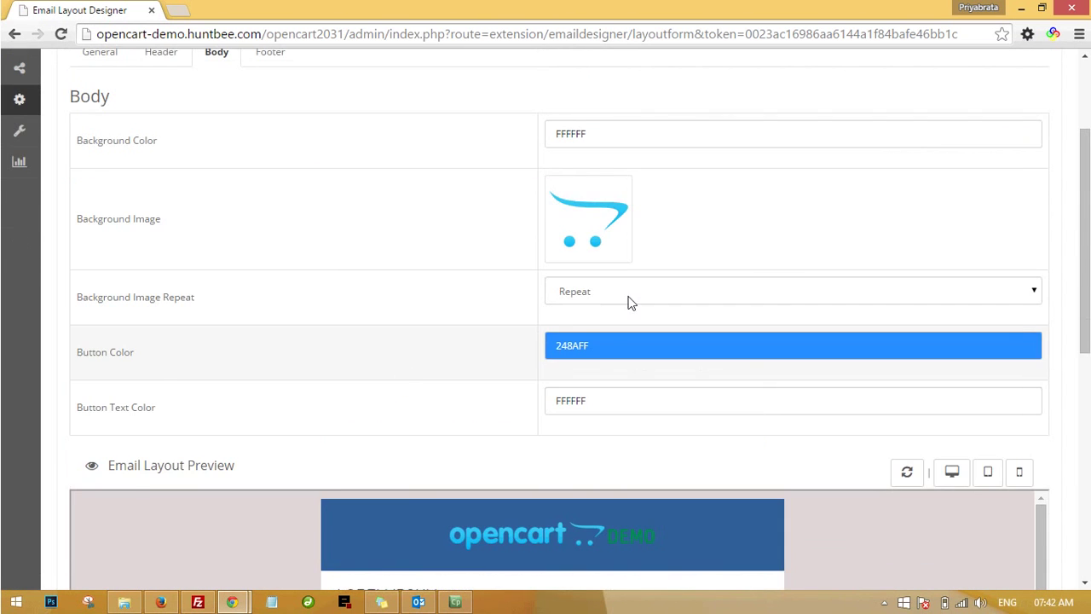
scroll(573, 164, "up", 1)
Compare the layout's footer settings with its body and header settings.
left_click(266, 144)
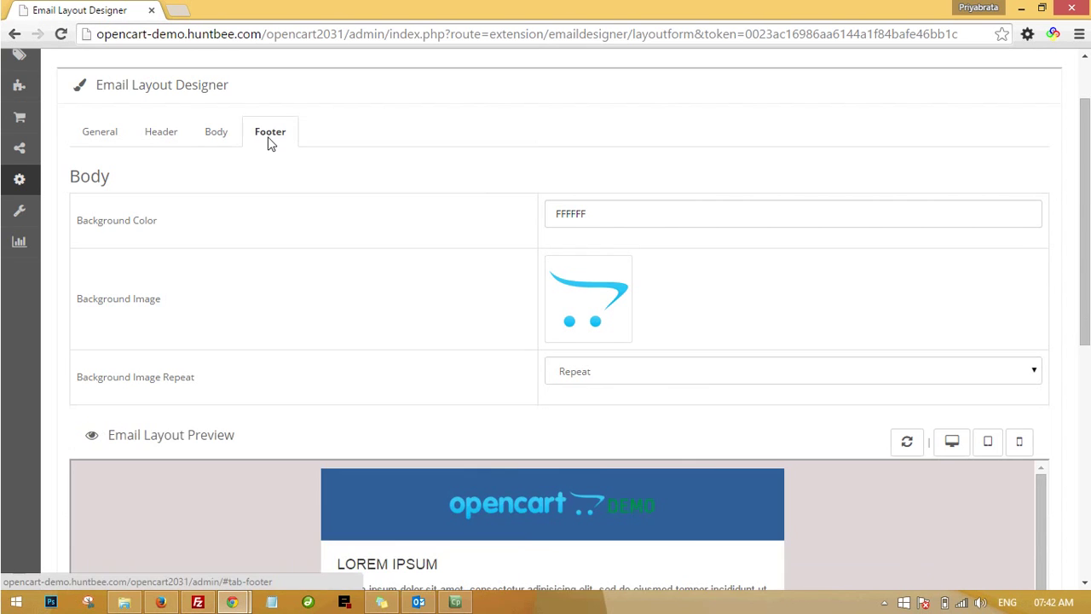
scroll(367, 298, "down", 3)
scroll(193, 190, "up", 3)
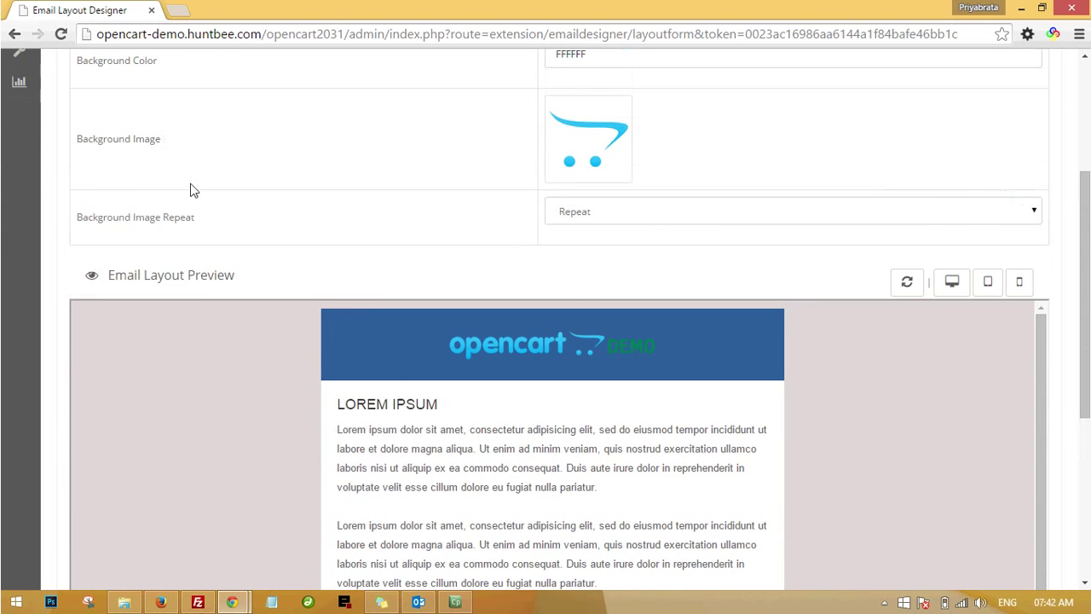
left_click(213, 136)
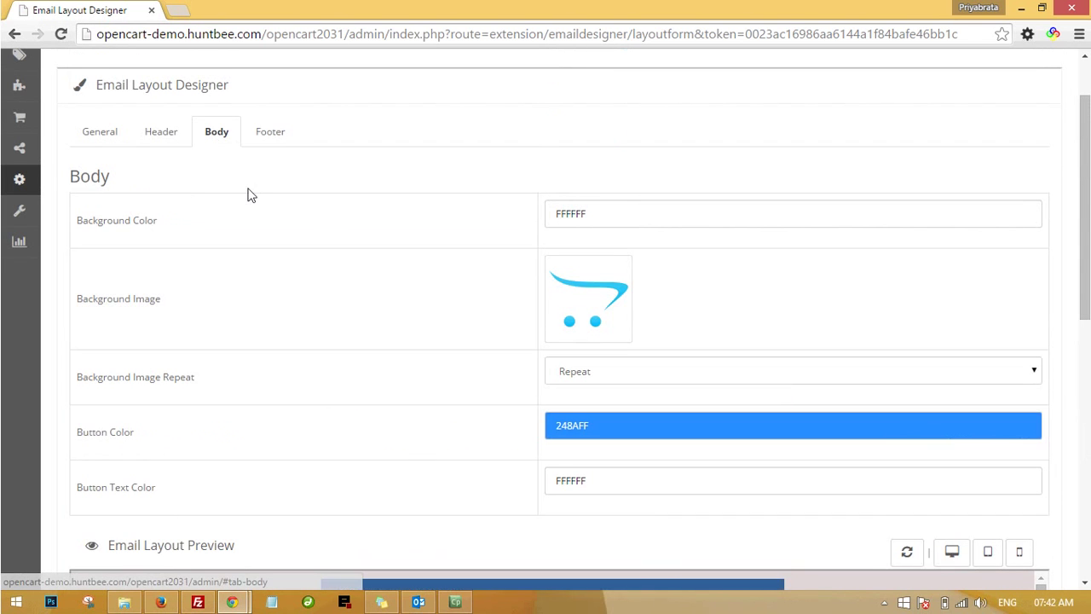
left_click(273, 137)
scroll(499, 256, "down", 2)
scroll(498, 240, "up", 1)
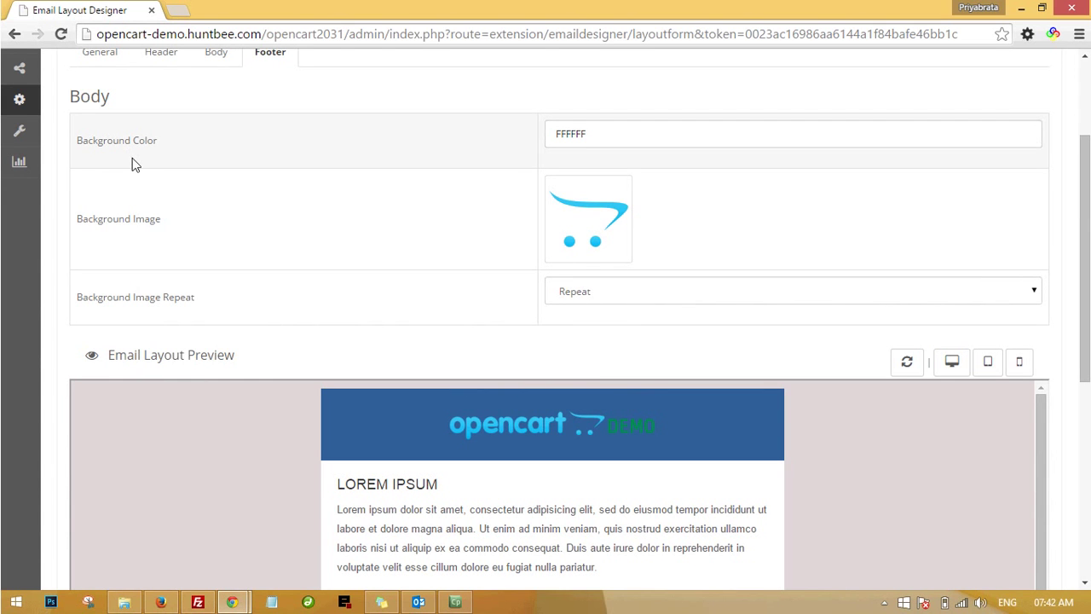
scroll(120, 157, "up", 1)
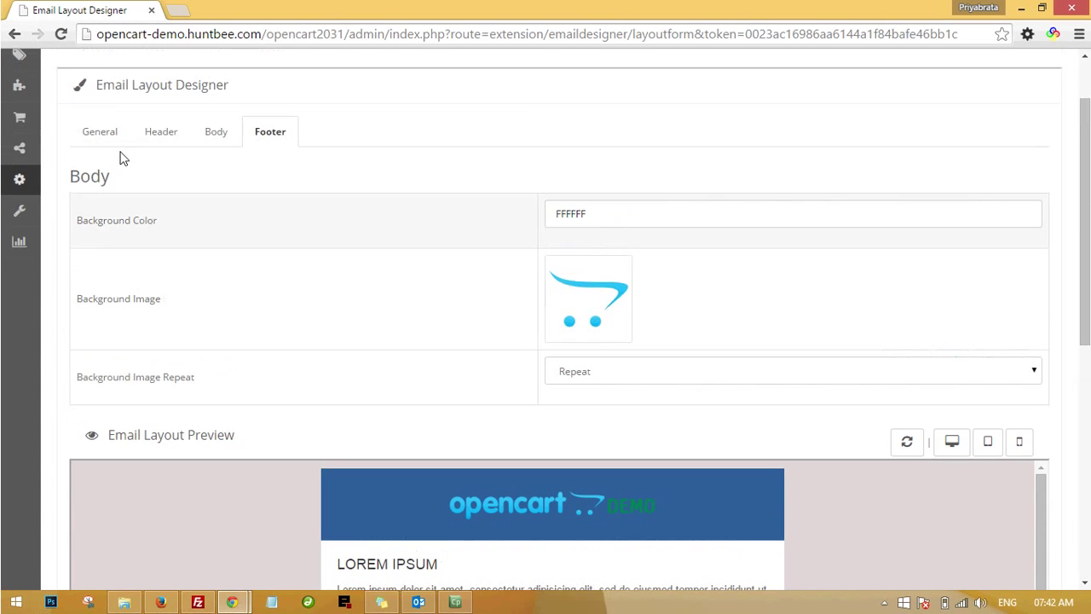
left_click(227, 137)
left_click(177, 139)
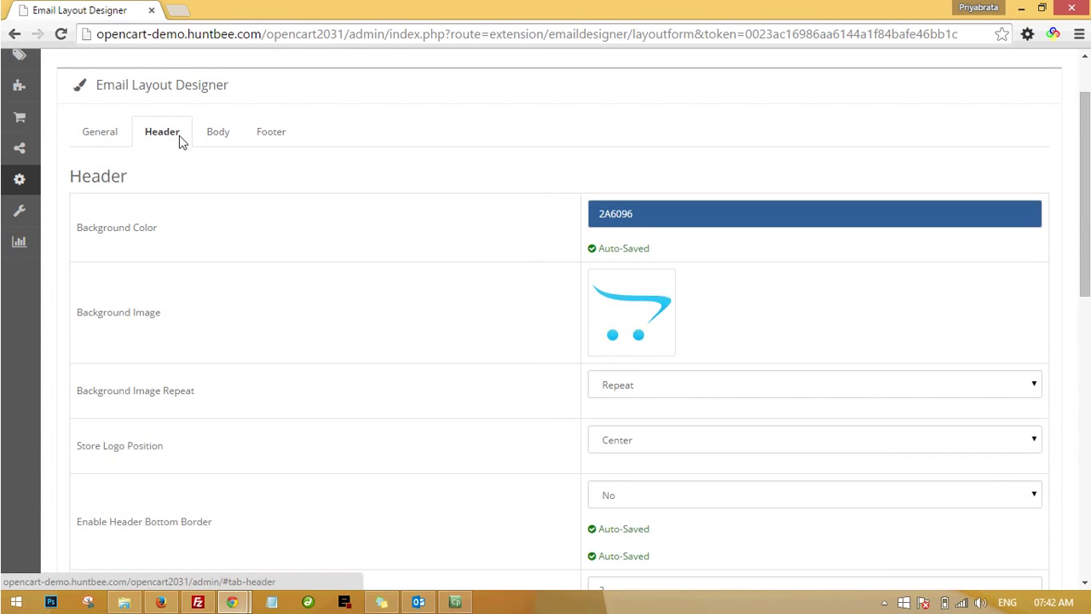
Set the background color in the layout's footer settings to FFC812 and refresh the preview.
left_click(258, 139)
scroll(319, 231, "down", 2)
scroll(304, 232, "up", 1)
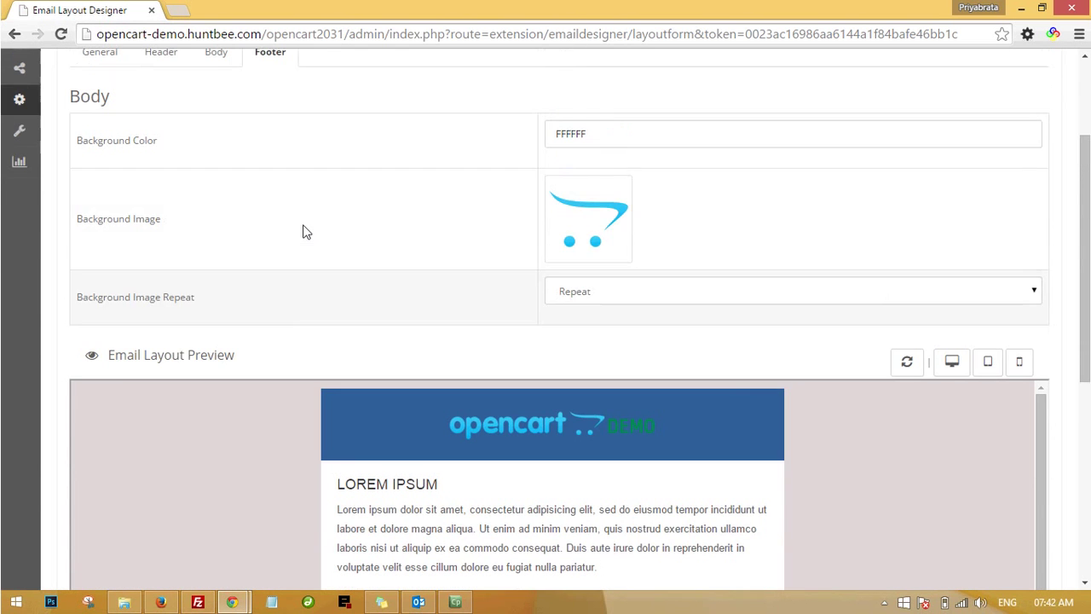
scroll(444, 169, "down", 1)
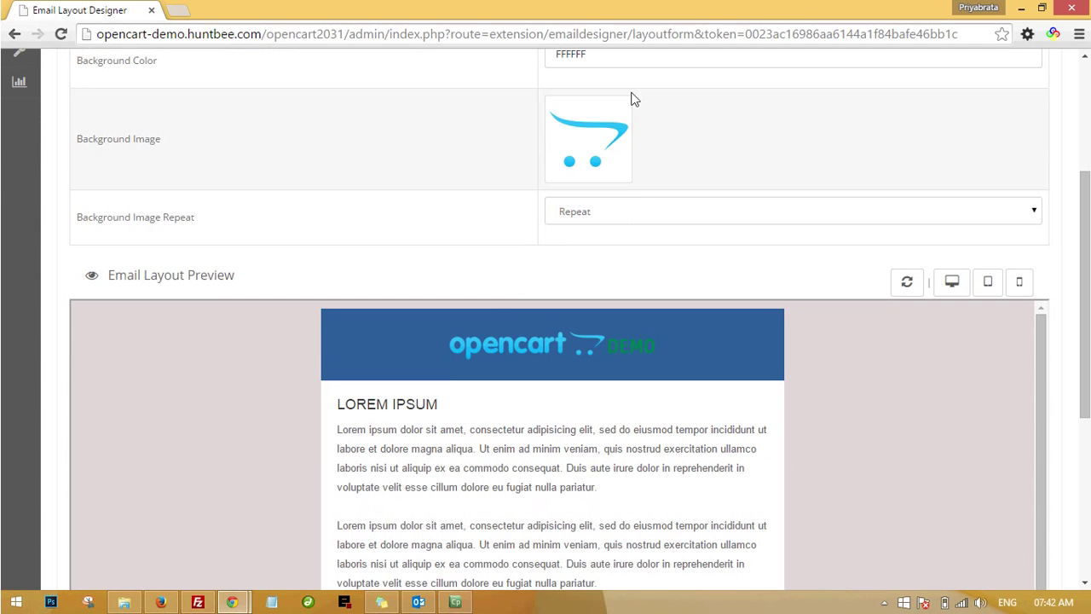
left_click(605, 61)
left_click(574, 88)
left_click(571, 83)
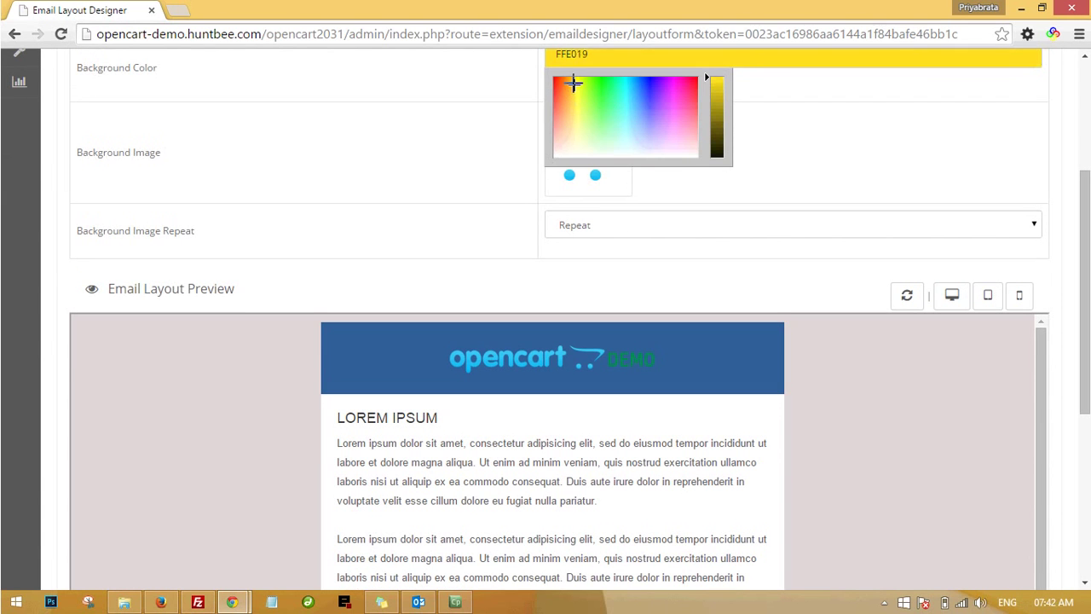
left_click(777, 92)
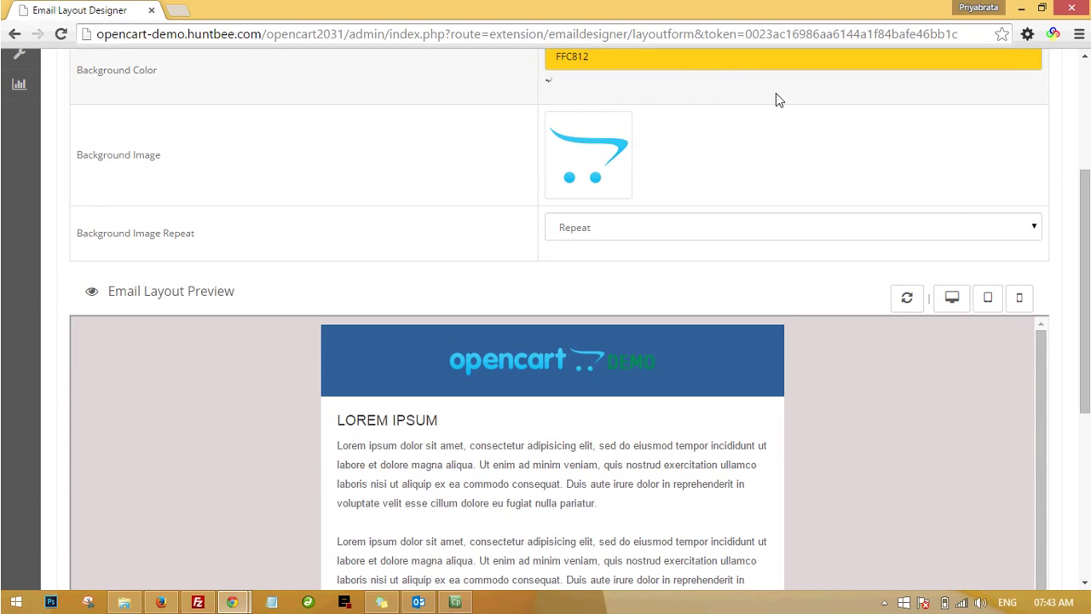
left_click(888, 307)
Inspect the whole email layout preview from the header down to the footer.
scroll(858, 383, "down", 8)
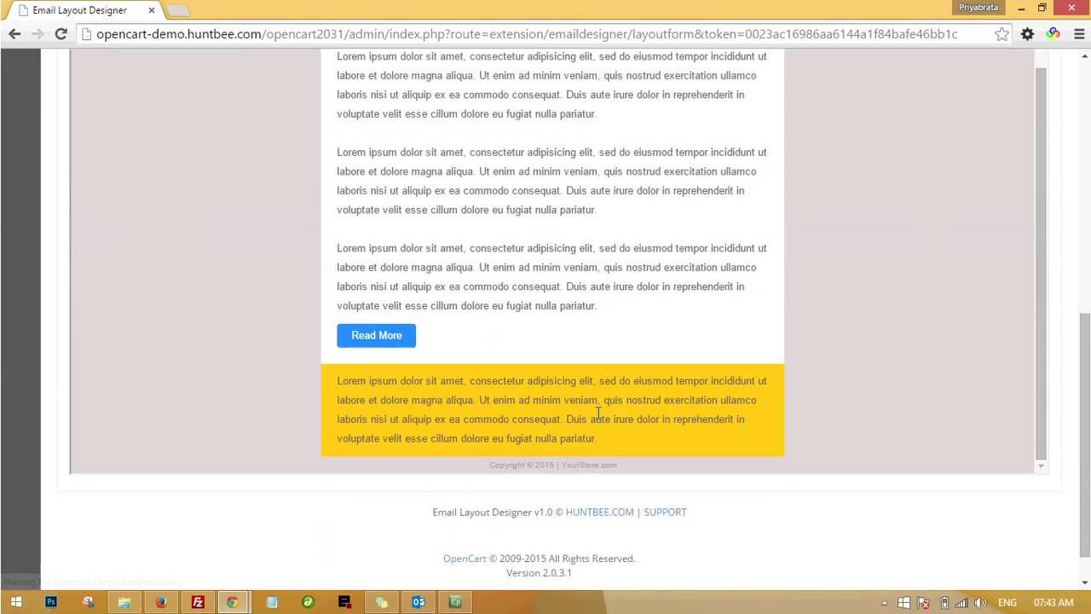
scroll(582, 395, "up", 6)
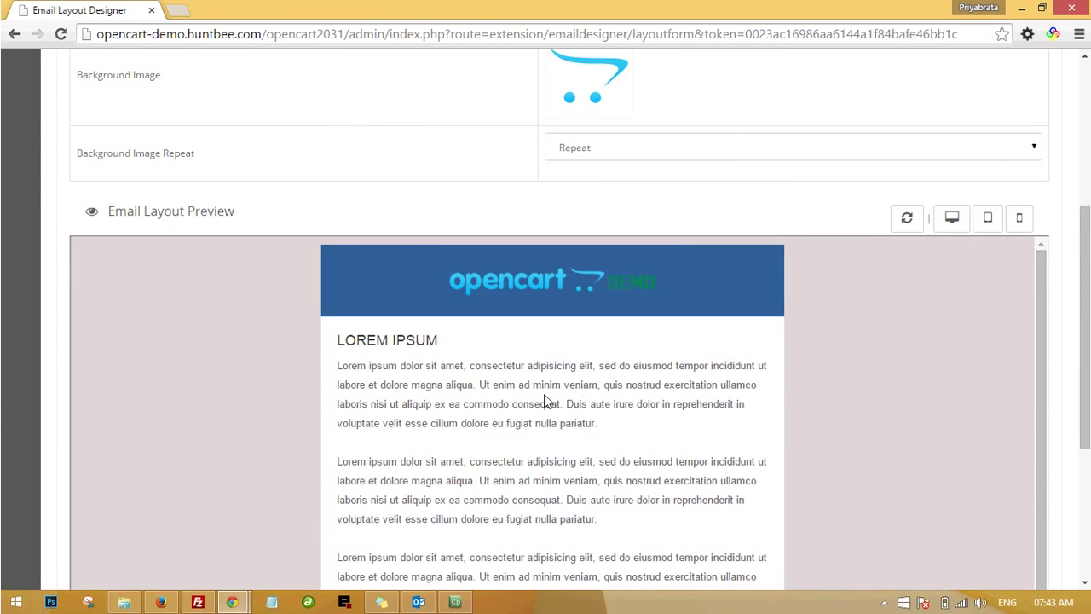
scroll(545, 398, "up", 2)
scroll(522, 428, "down", 5)
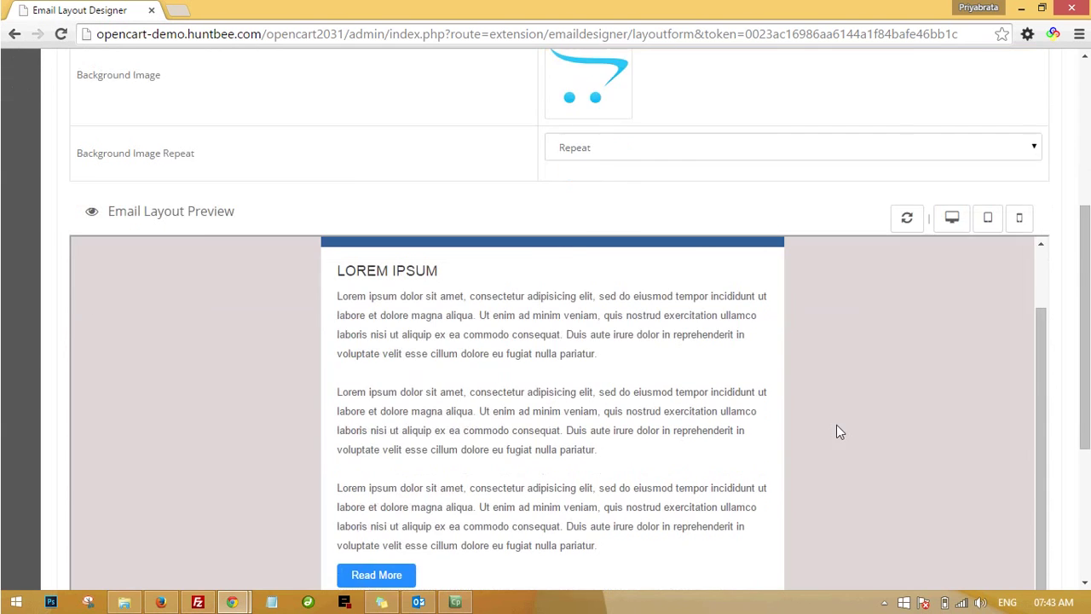
scroll(906, 314, "up", 6)
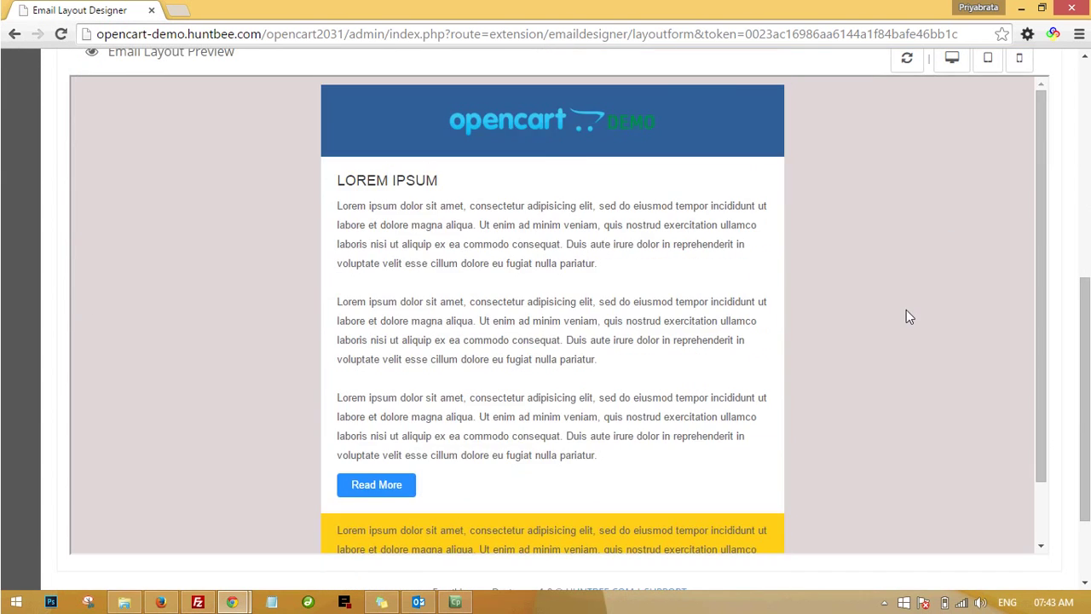
scroll(688, 324, "up", 1)
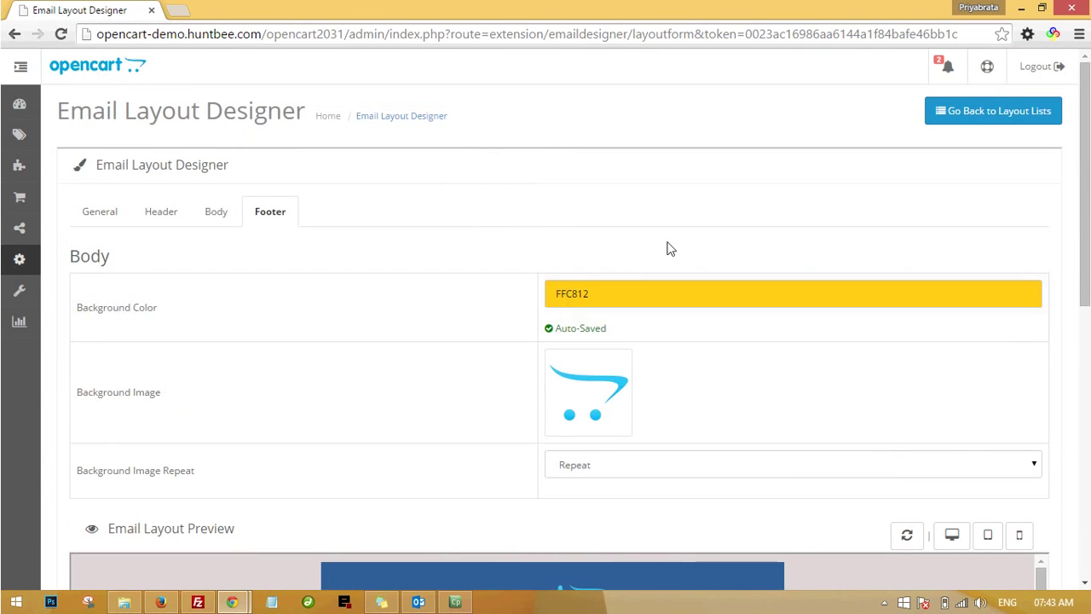
Return to the layout list and add a new email layout labelled Tempo Sample.
left_click(970, 126)
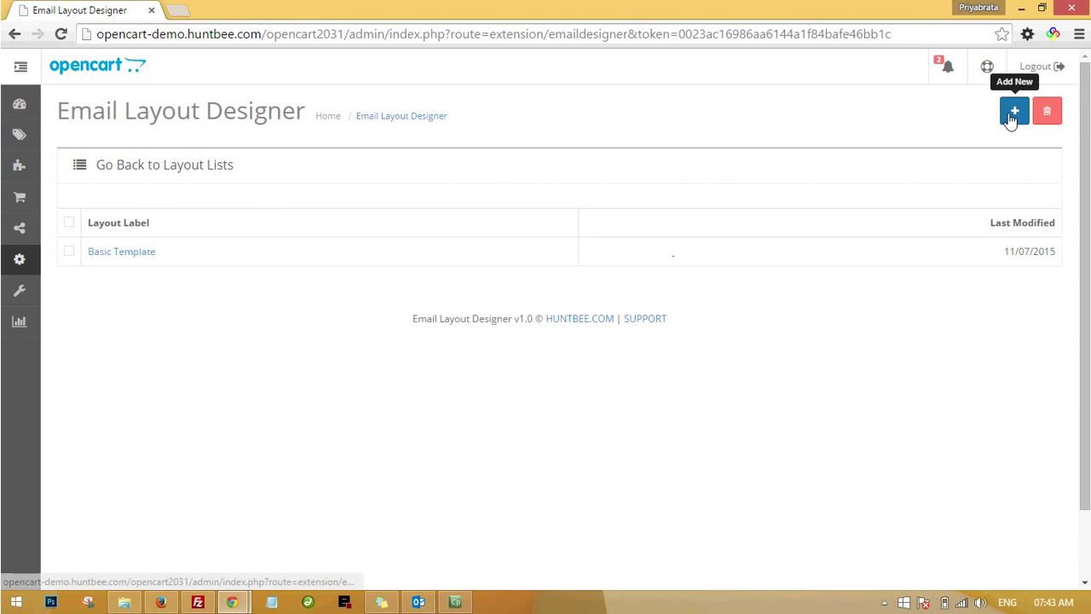
left_click(1009, 122)
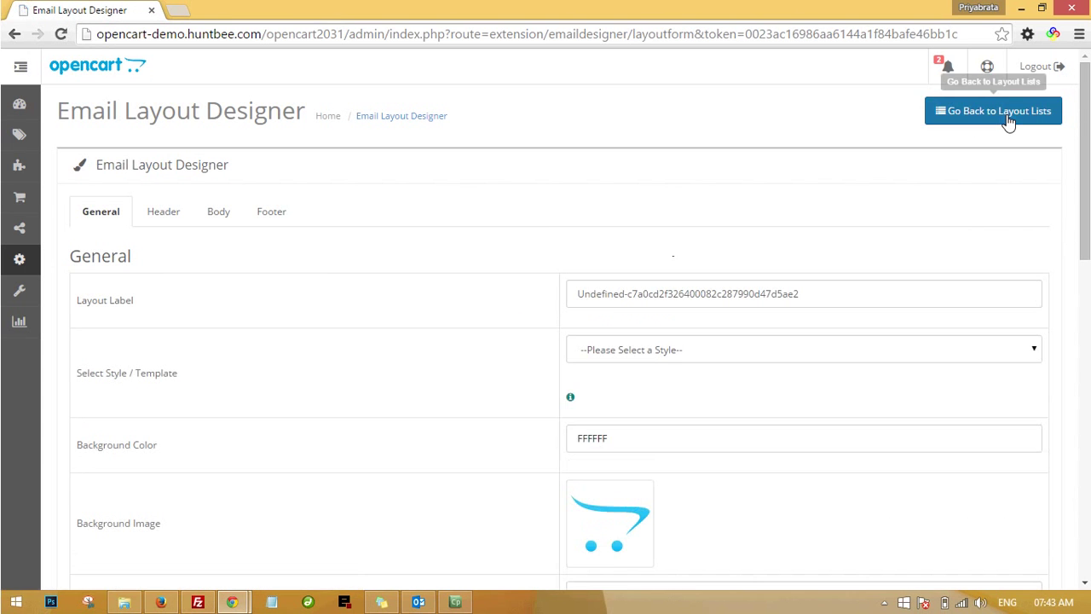
left_click_drag(827, 287, 526, 309)
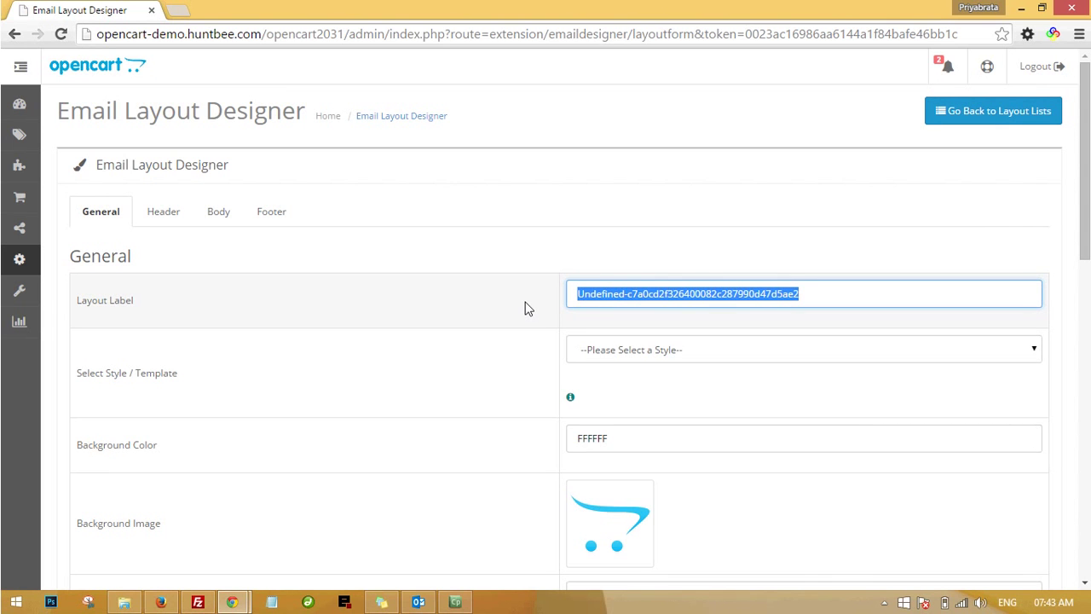
type("Tempa")
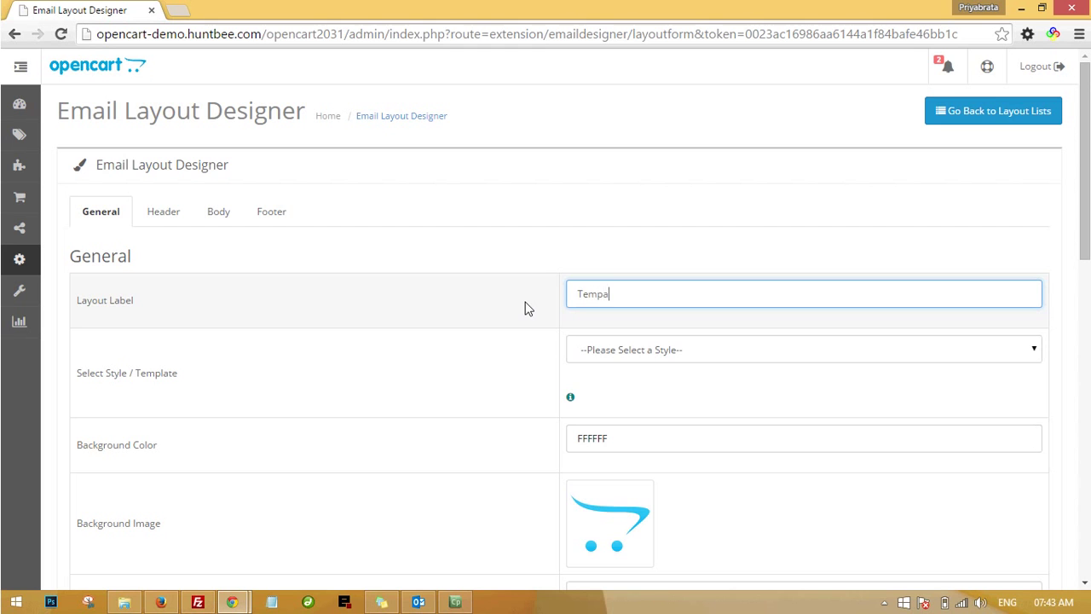
key("BackSpace")
type("o Sample")
left_click(596, 341)
Choose Tempo as the new layout's style and read the recommended width in its description.
left_click(620, 362)
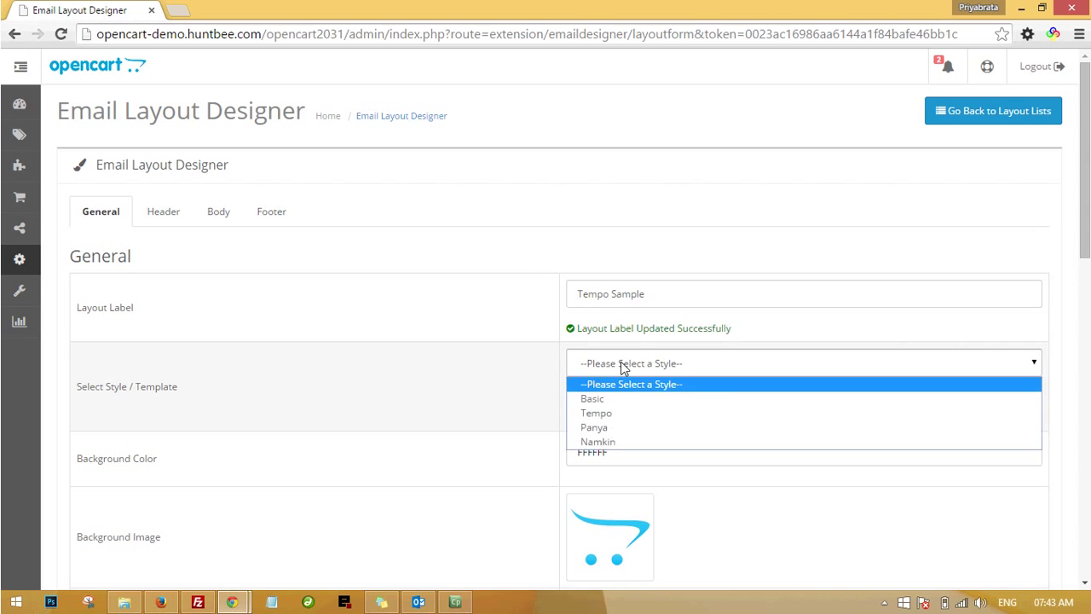
left_click(614, 413)
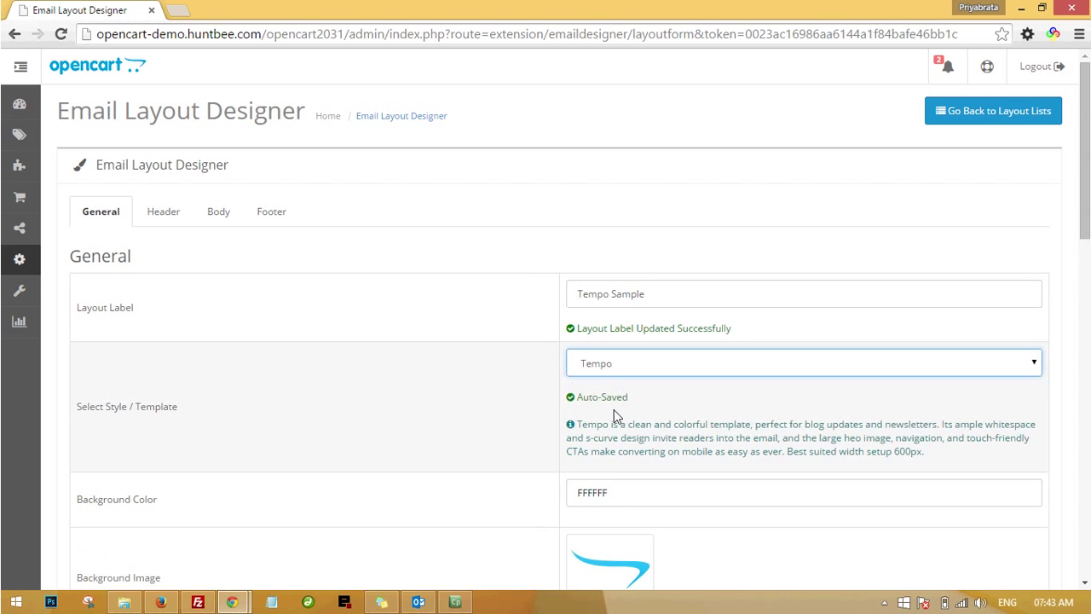
scroll(613, 414, "down", 2)
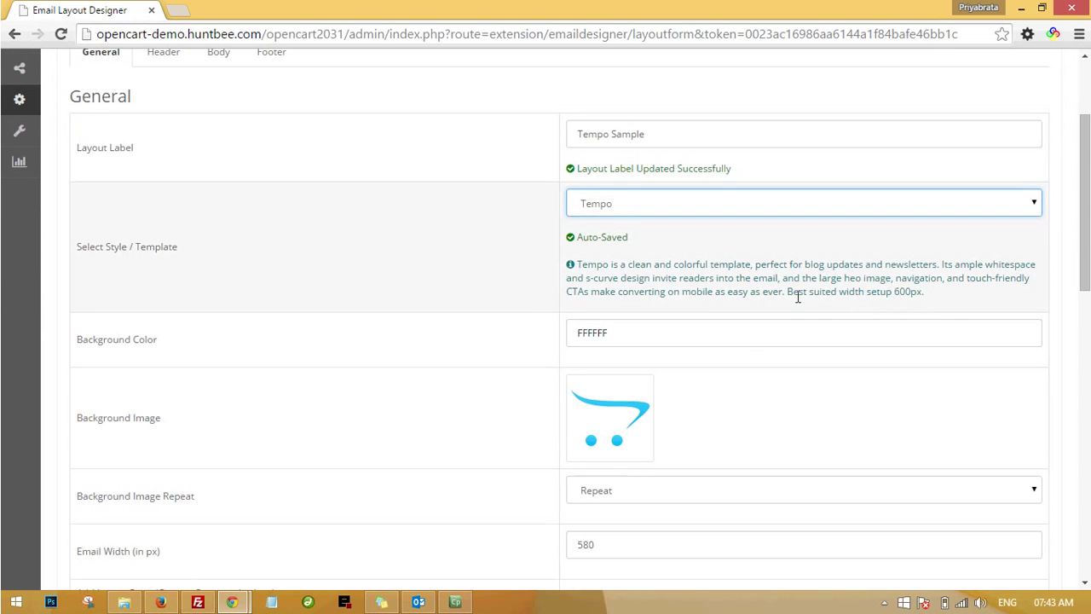
left_click_drag(788, 292, 924, 292)
left_click(900, 293)
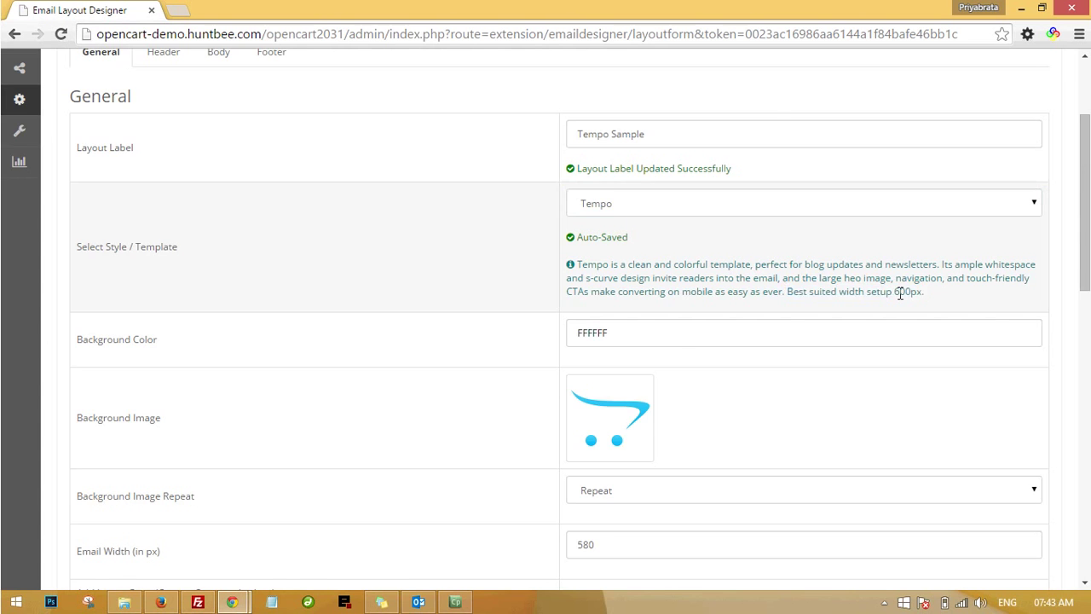
Set the Tempo Sample layout's email width to 600 px.
scroll(901, 293, "down", 2)
left_click(602, 385)
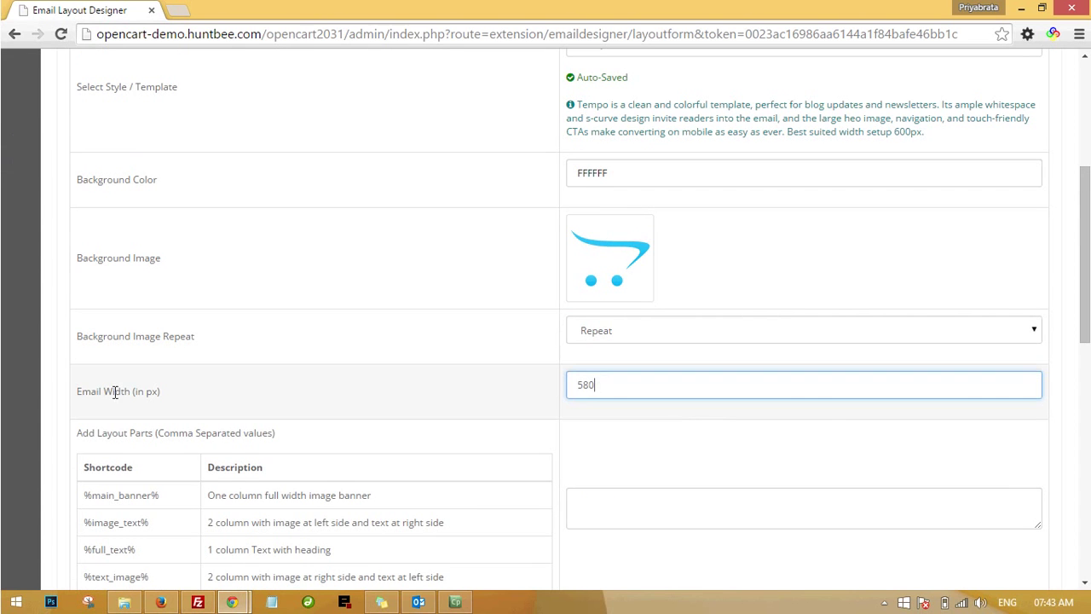
left_click_drag(605, 384, 556, 389)
type("600")
left_click(572, 399)
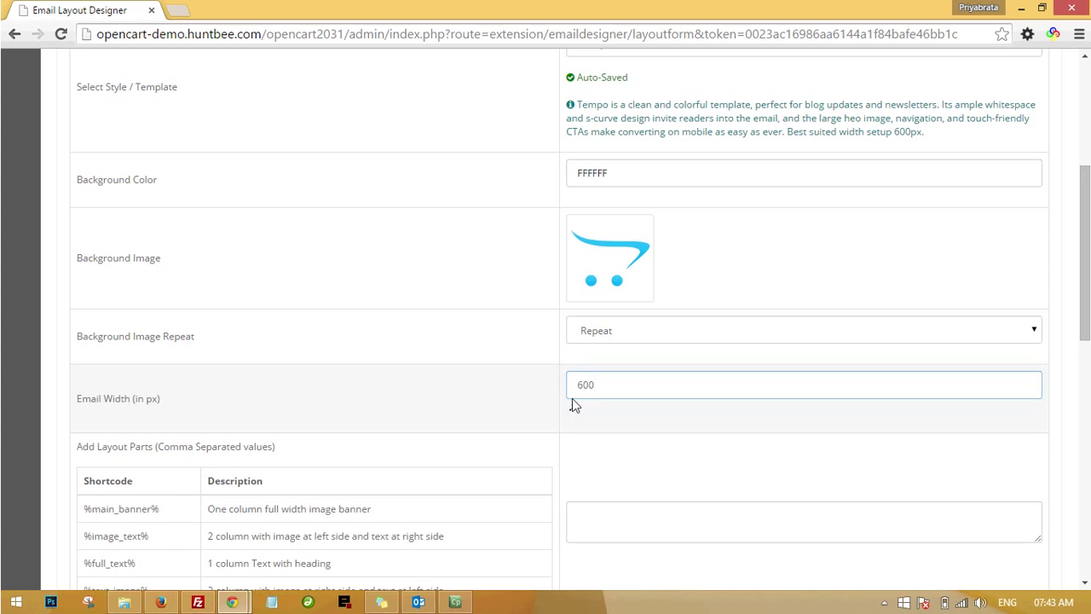
Pick D6A502, a darkened yellow, as the layout's general background color.
left_click(623, 178)
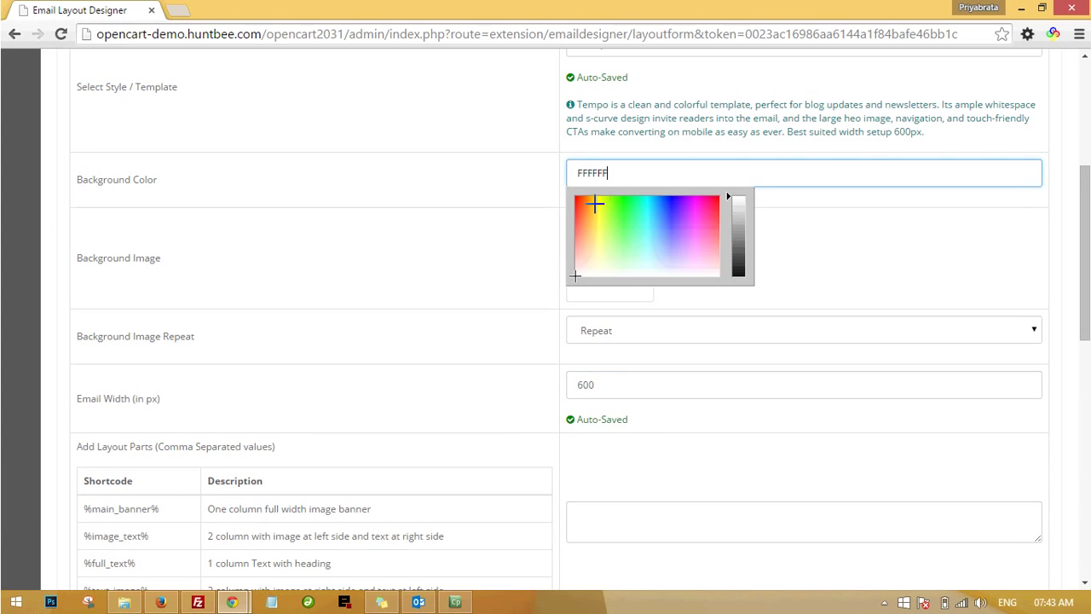
left_click(592, 198)
left_click(593, 198)
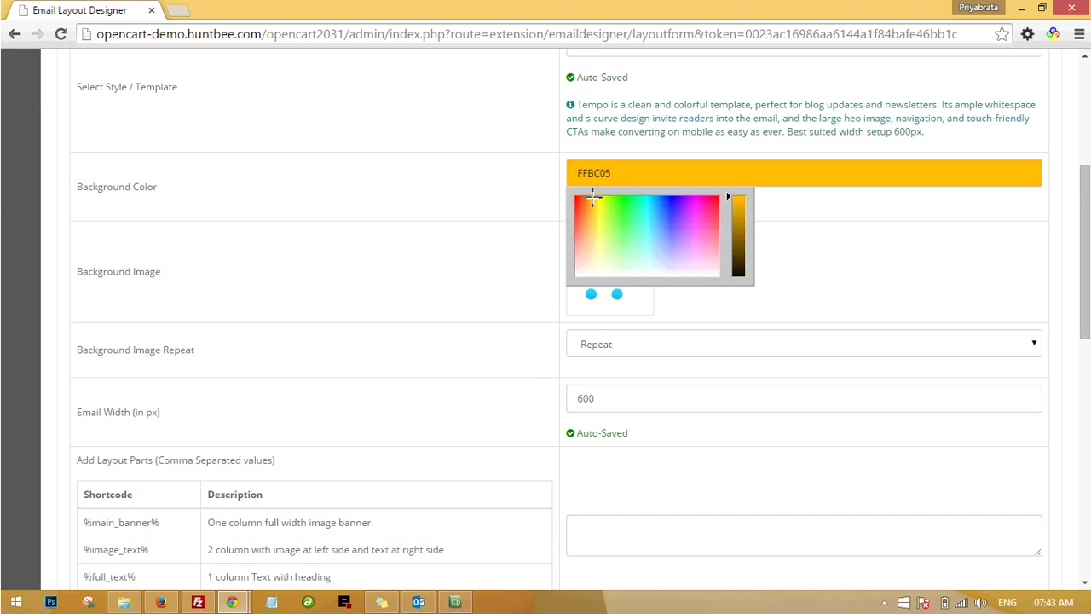
left_click_drag(738, 197, 740, 211)
left_click(803, 203)
scroll(738, 256, "down", 1)
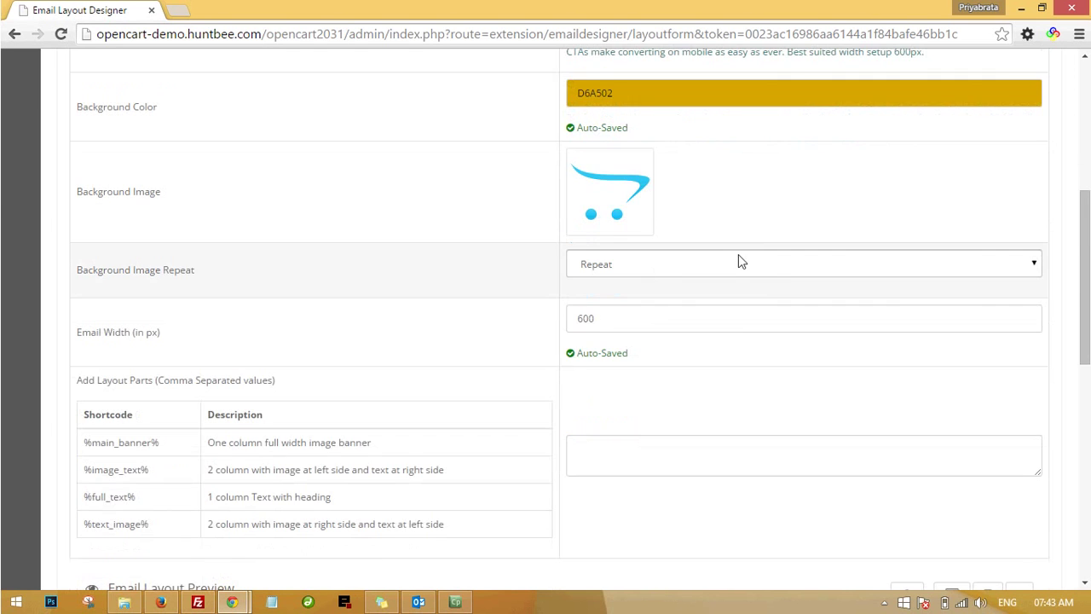
Refresh the email layout preview and inspect the Tempo layout's header and footer.
scroll(667, 331, "down", 1)
scroll(665, 324, "down", 2)
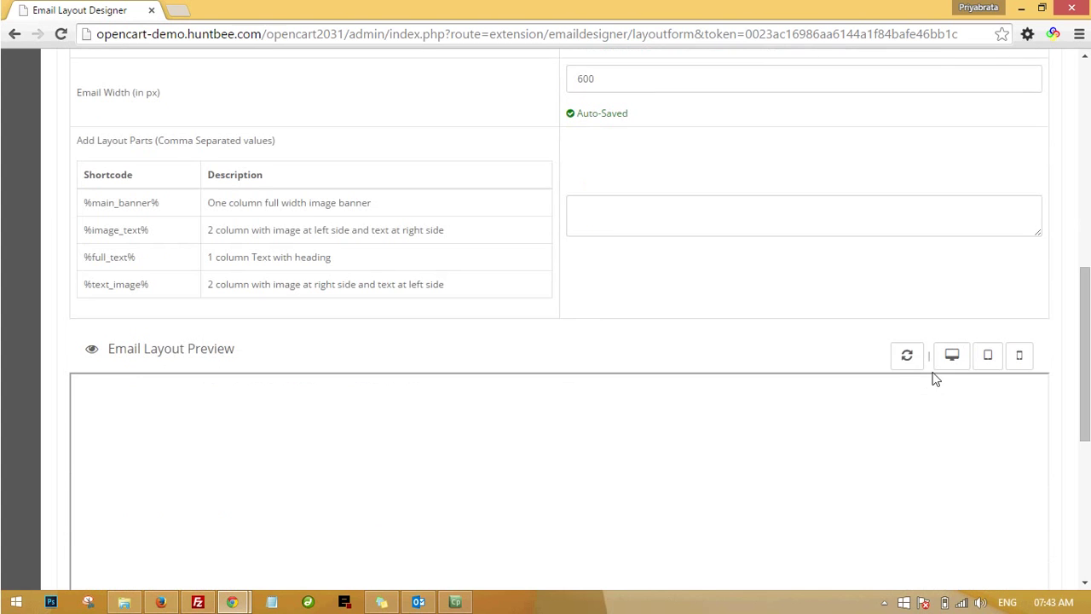
left_click(906, 363)
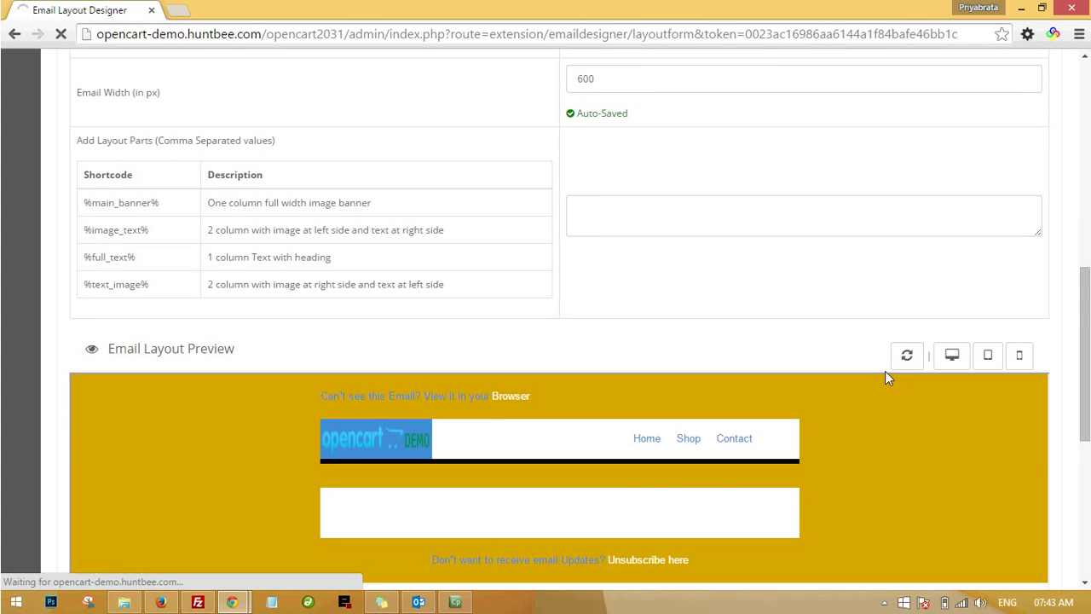
scroll(643, 449, "down", 1)
scroll(729, 381, "down", 1)
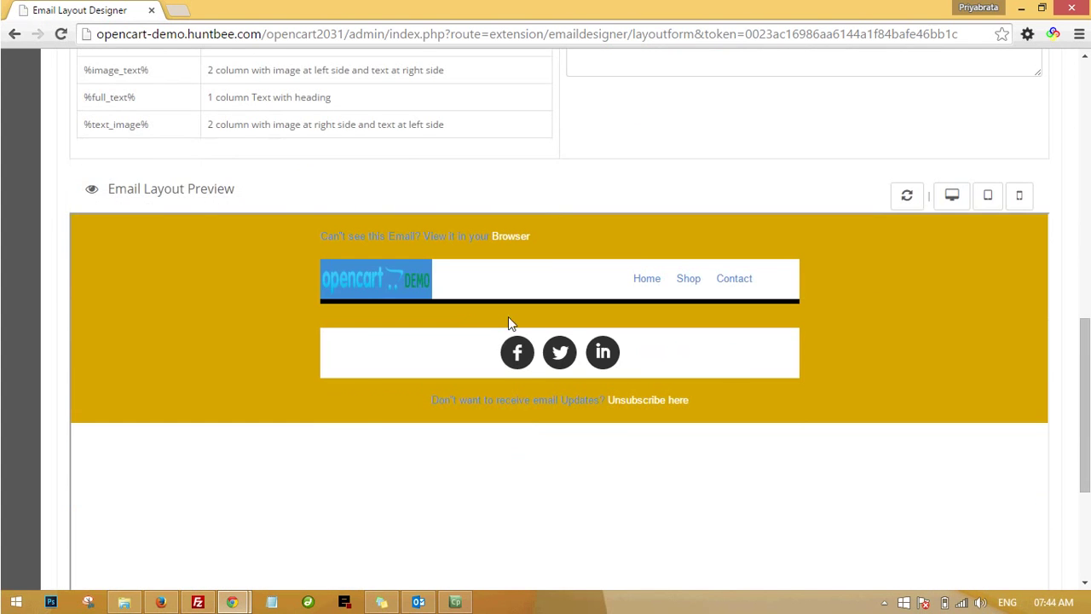
scroll(474, 335, "up", 1)
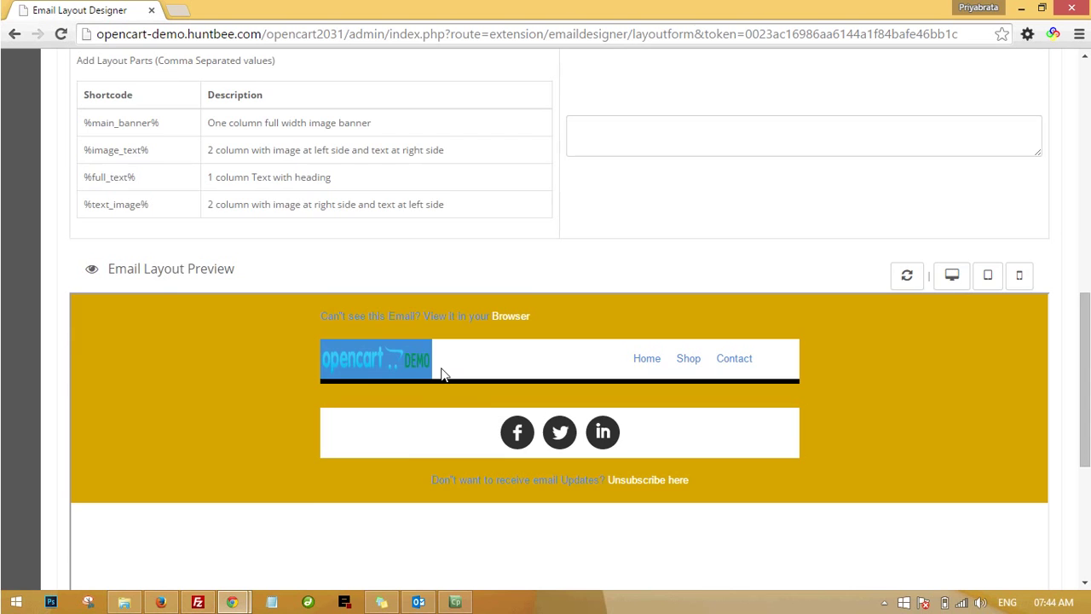
Add the %main_banner% shortcode to the layout parts and refresh the email layout preview.
scroll(333, 346, "up", 1)
left_click_drag(165, 203, 80, 203)
key("ctrl+c")
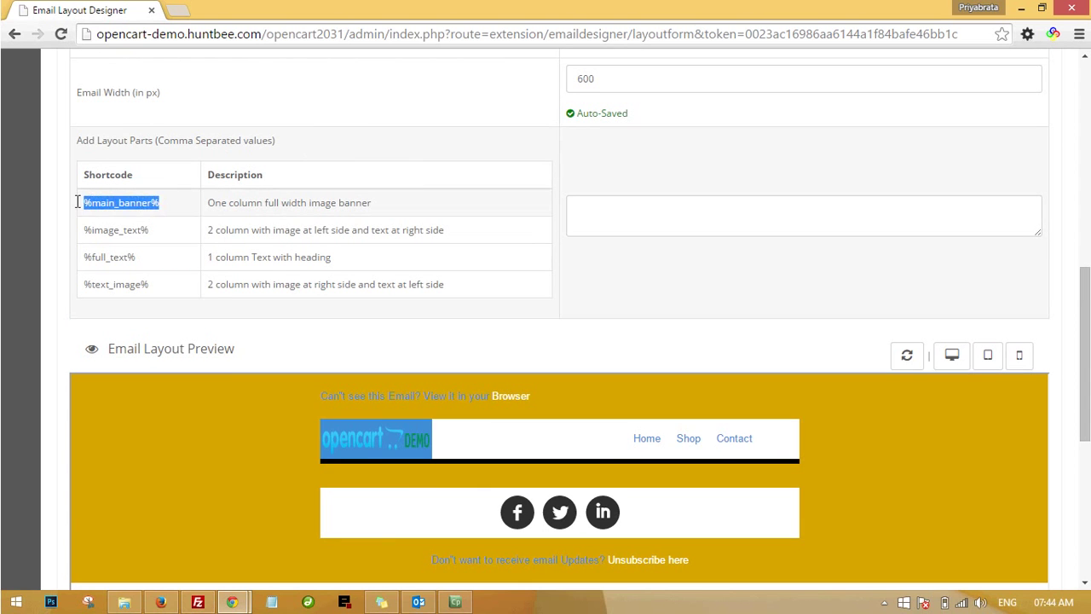
left_click(711, 207)
key("ctrl+v")
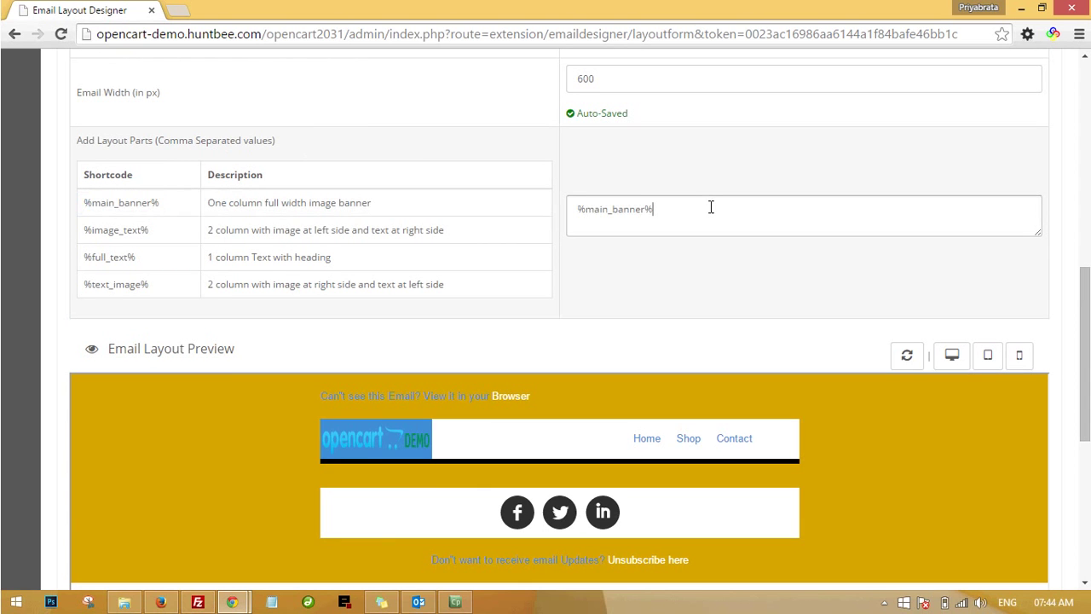
left_click(780, 304)
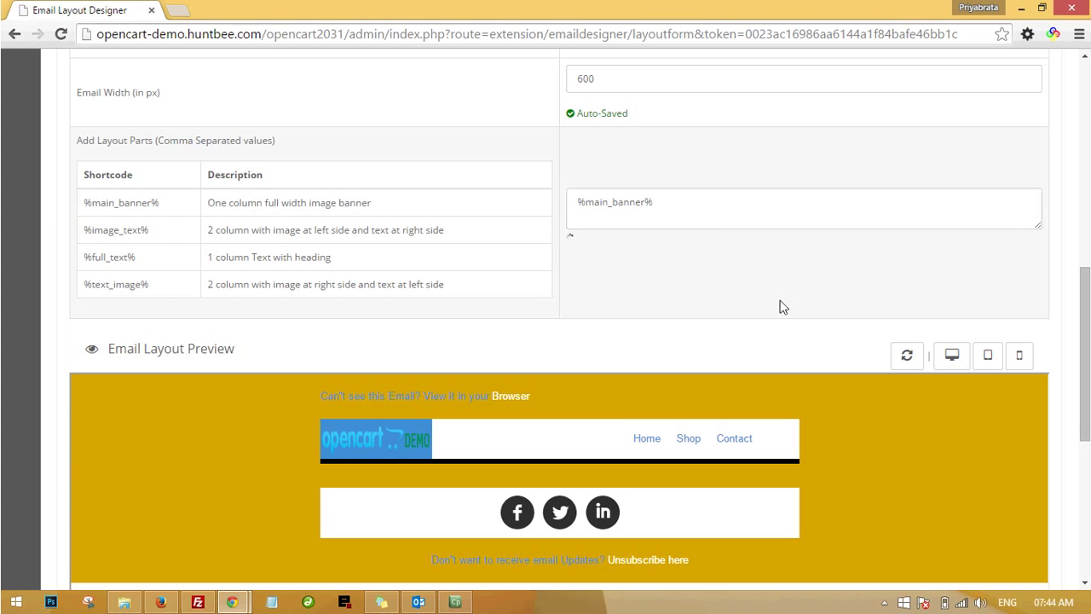
left_click(906, 358)
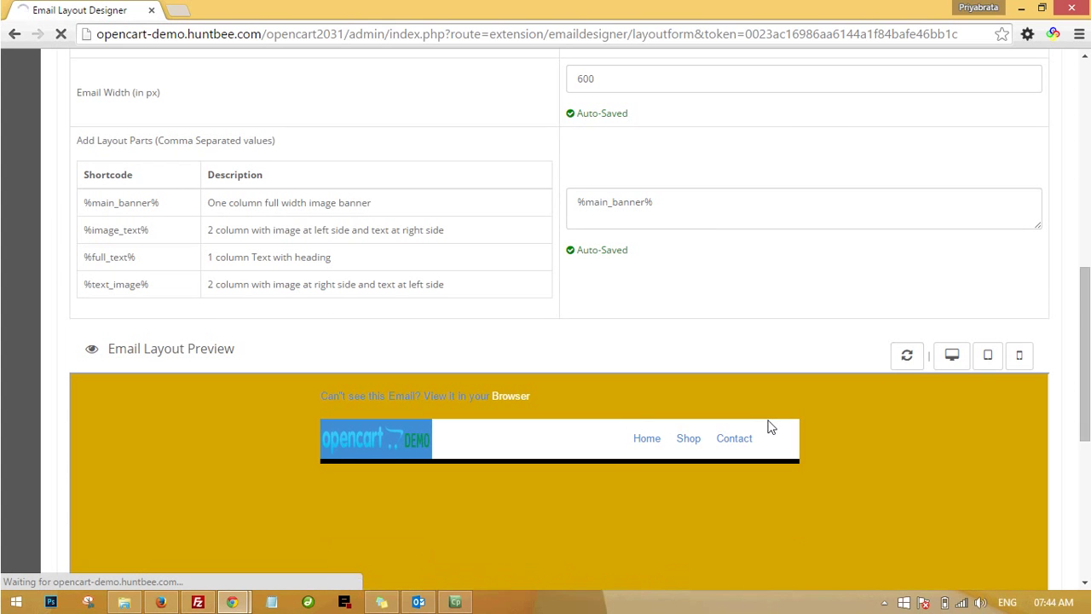
scroll(772, 426, "down", 4)
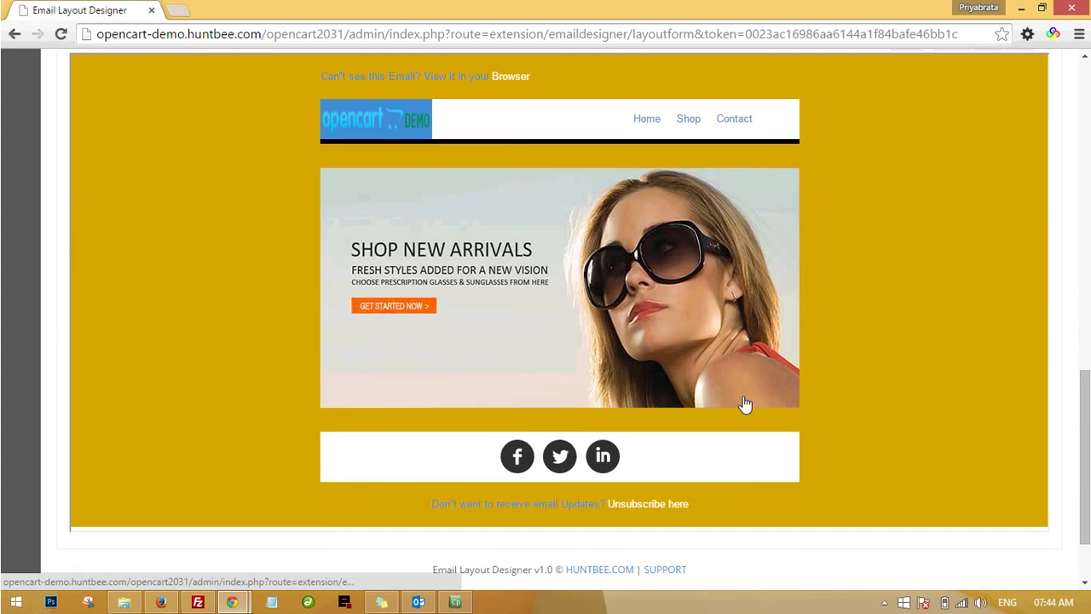
Append the %image_text% shortcode to the layout parts, separated by a comma, and refresh the preview.
scroll(745, 404, "up", 4)
left_click_drag(168, 232, 83, 239)
key("ctrl+c")
left_click(685, 206)
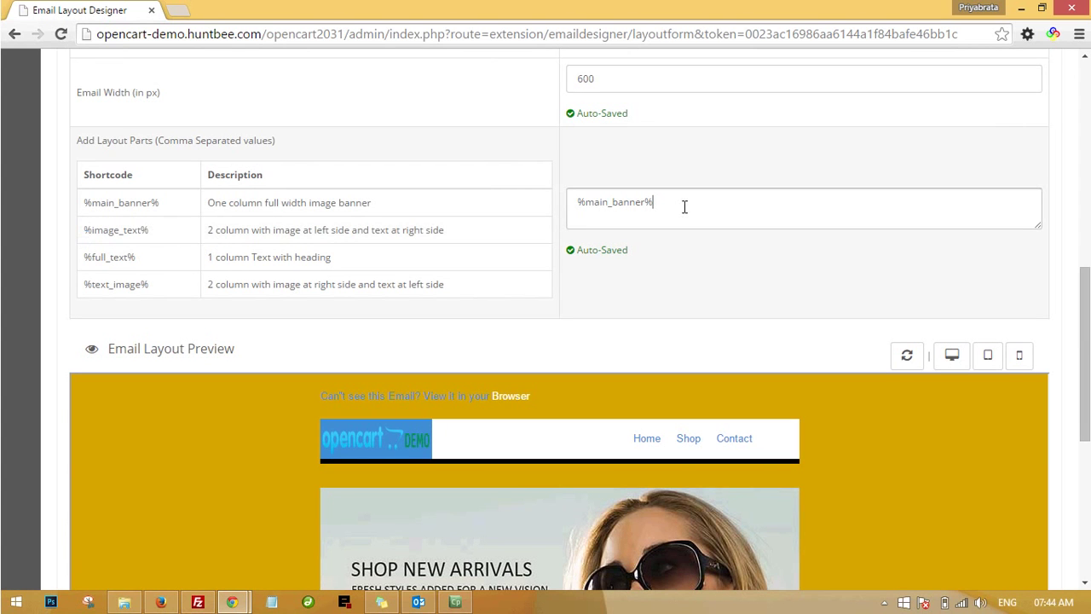
type(",")
key("ctrl+v")
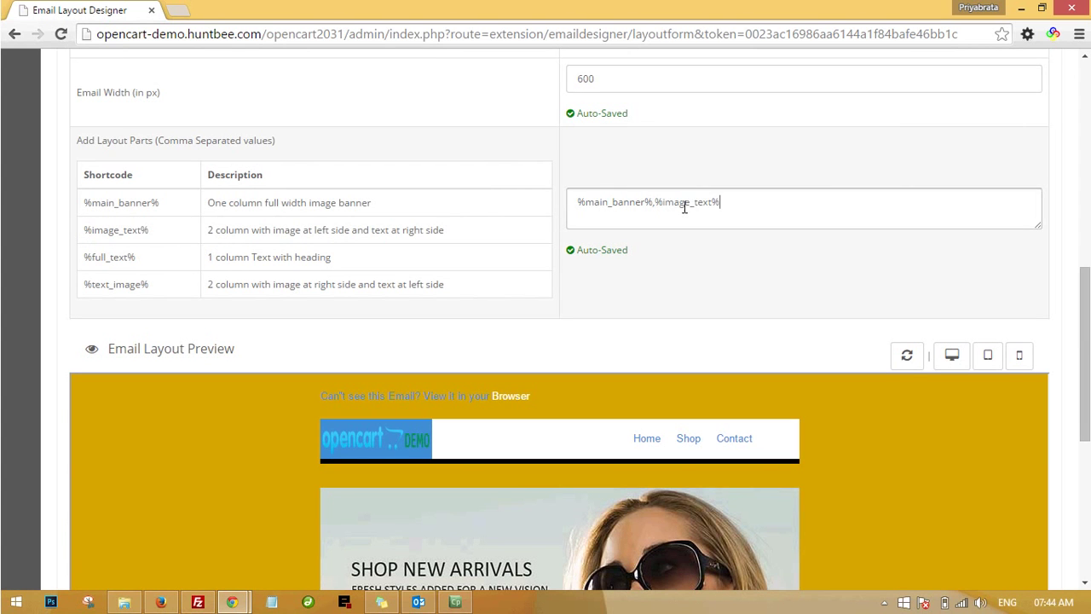
left_click(907, 361)
left_click(904, 360)
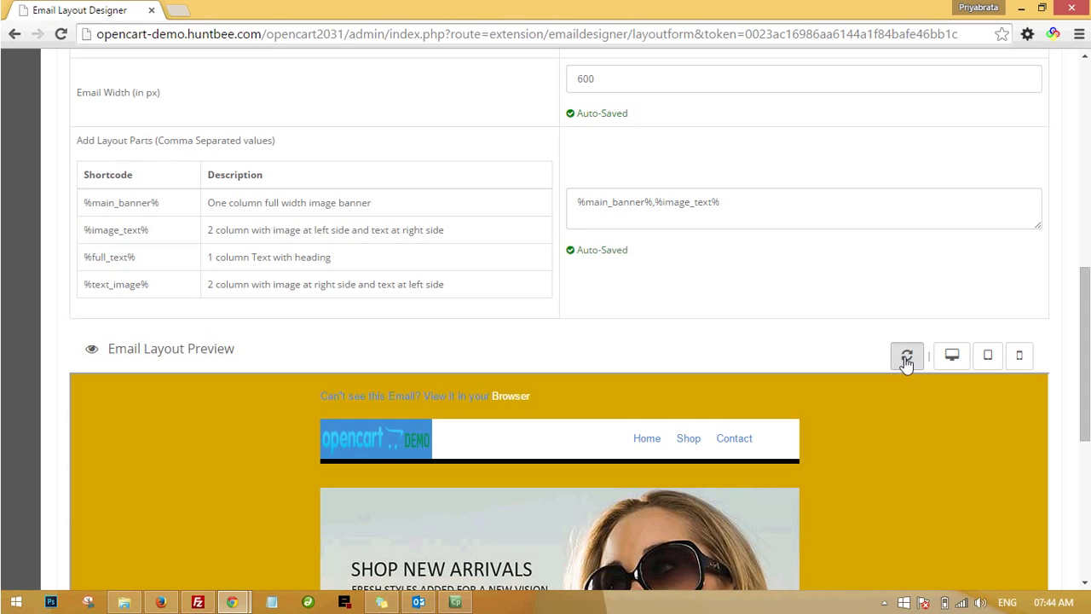
scroll(879, 360, "down", 1)
scroll(879, 362, "down", 2)
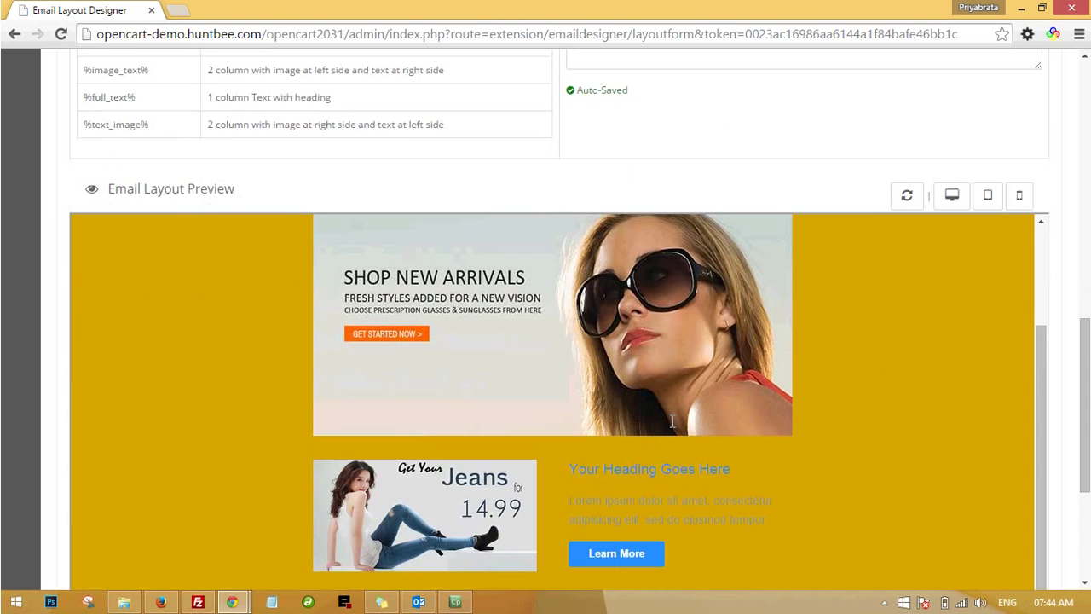
scroll(573, 425, "down", 2)
Append the %full_text% shortcode to the comma-separated layout parts.
scroll(478, 383, "up", 7)
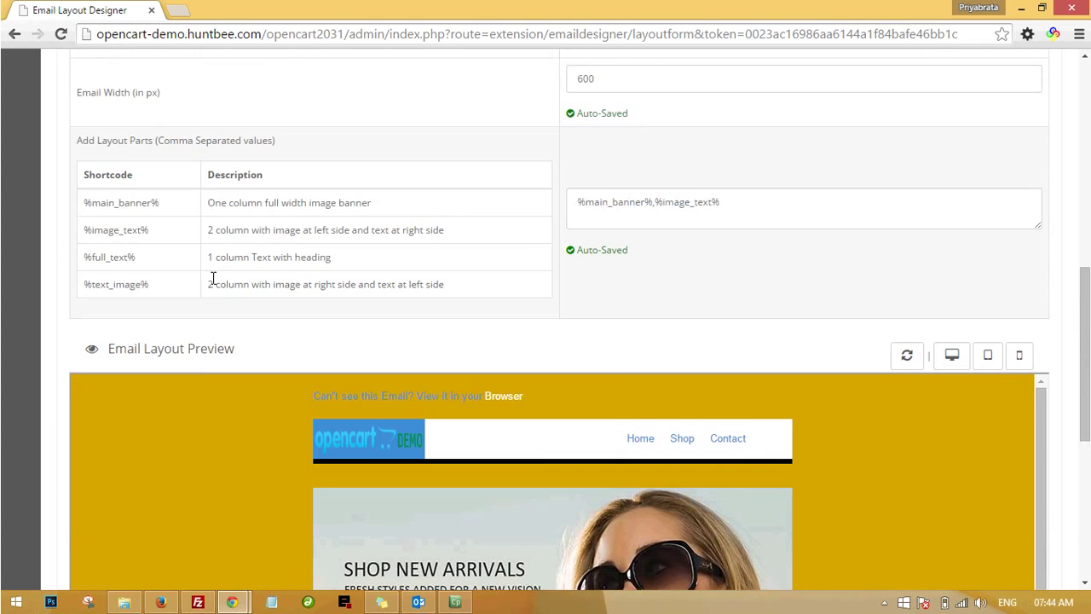
left_click_drag(140, 258, 82, 258)
key("ctrl+c")
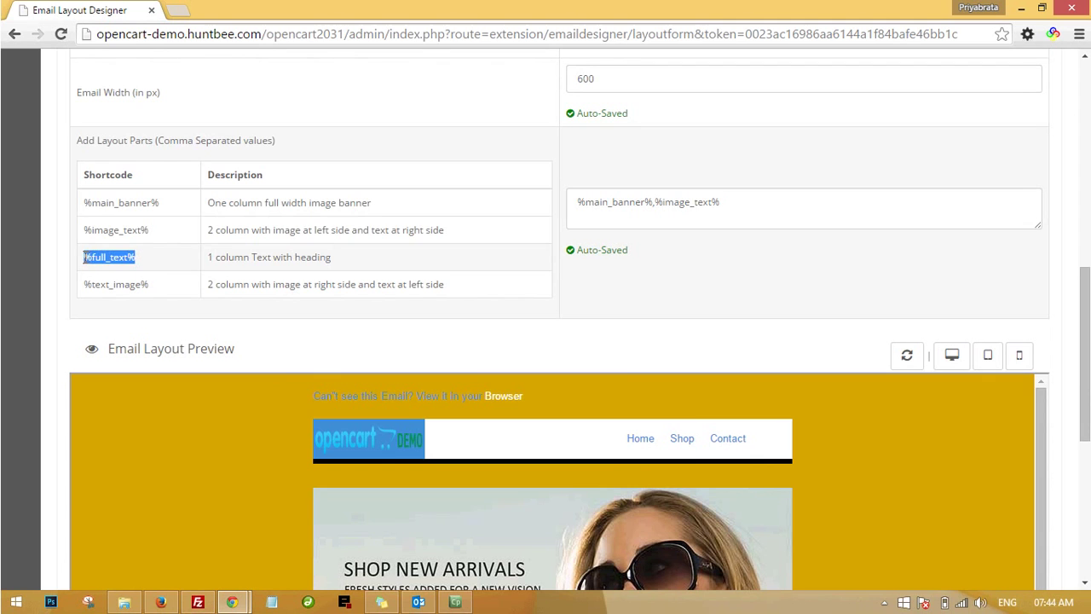
left_click(743, 203)
key("ctrl+v")
type(",")
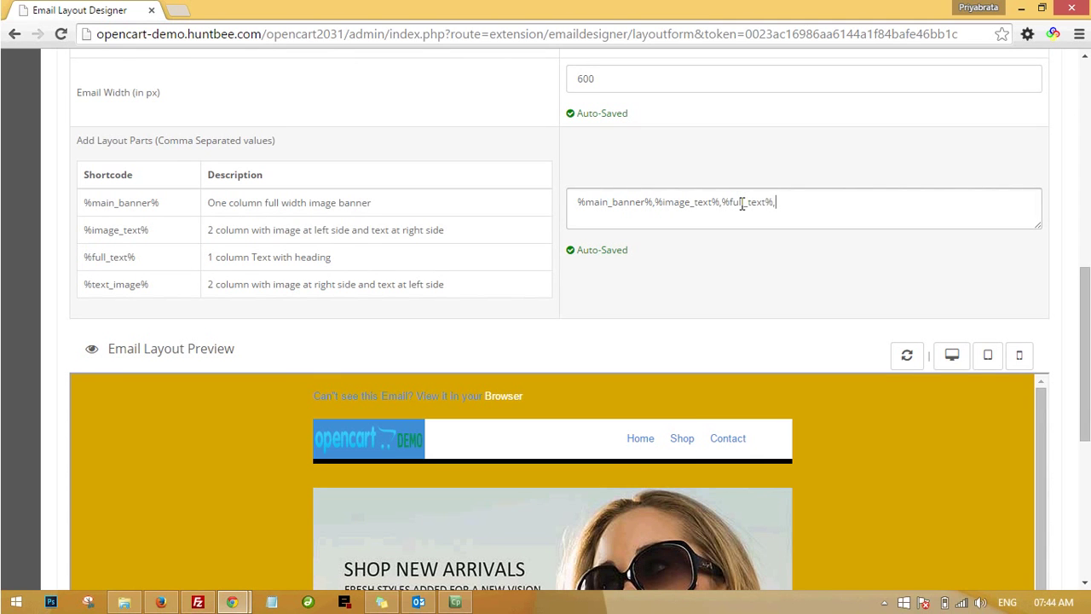
Add the %text_image% shortcode as the last layout part and refresh the email layout preview.
left_click_drag(150, 284, 82, 285)
key("ctrl+c")
left_click(807, 212)
key("ctrl+v")
left_click(810, 307)
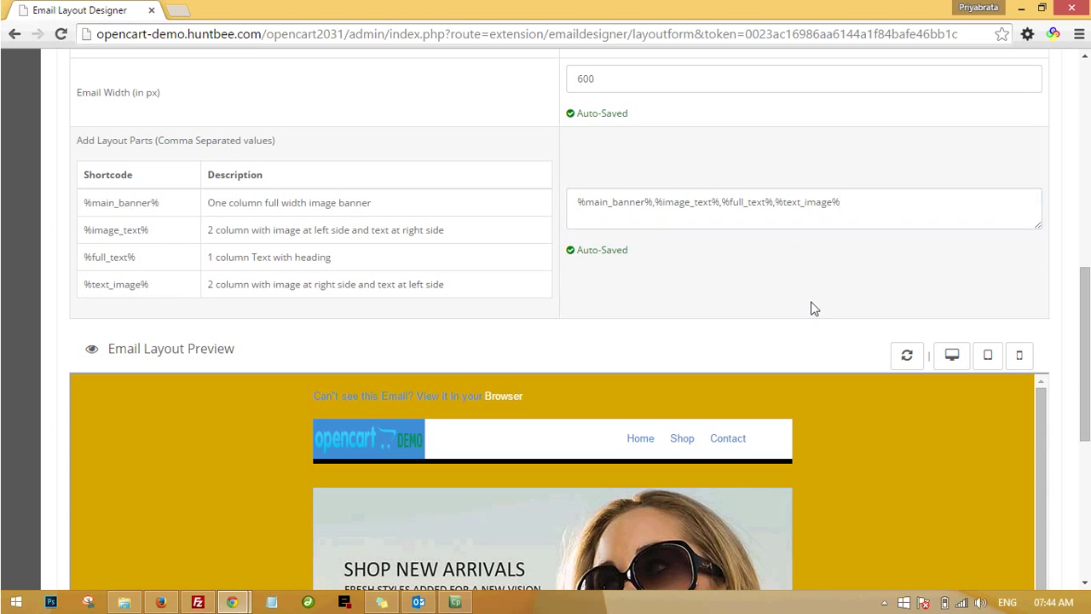
left_click(906, 355)
scroll(815, 357, "down", 6)
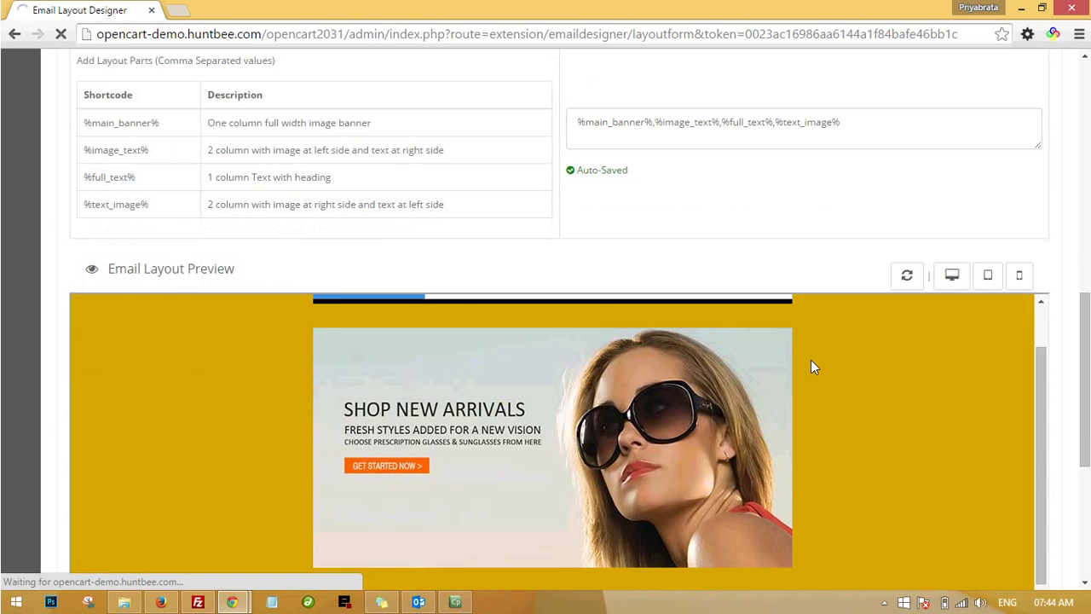
scroll(793, 375, "down", 2)
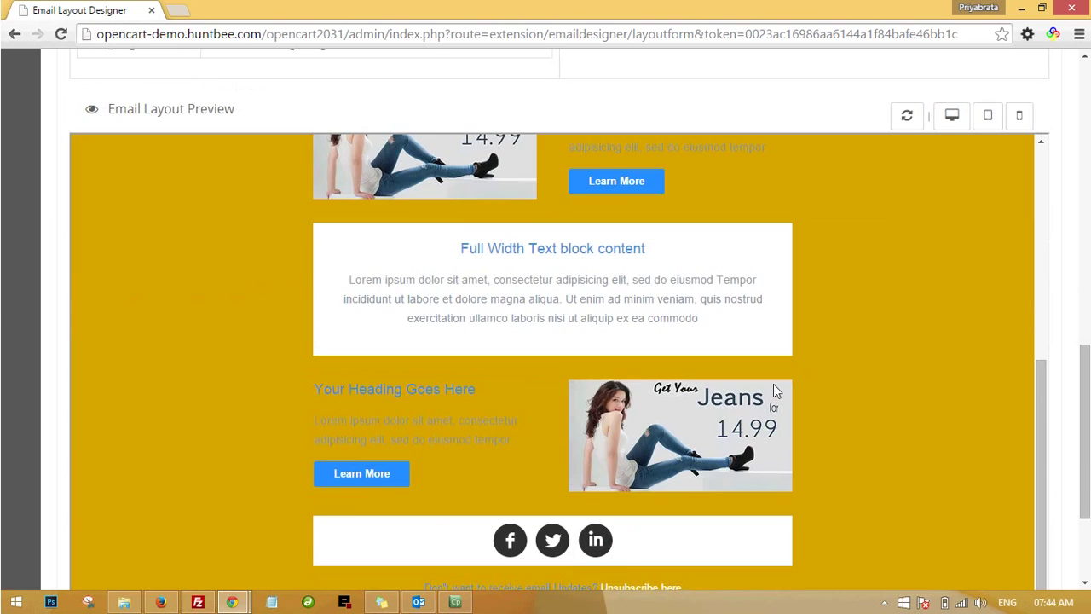
Change the layout's general background color to light gray D6D6D6 and refresh the preview.
scroll(776, 388, "up", 10)
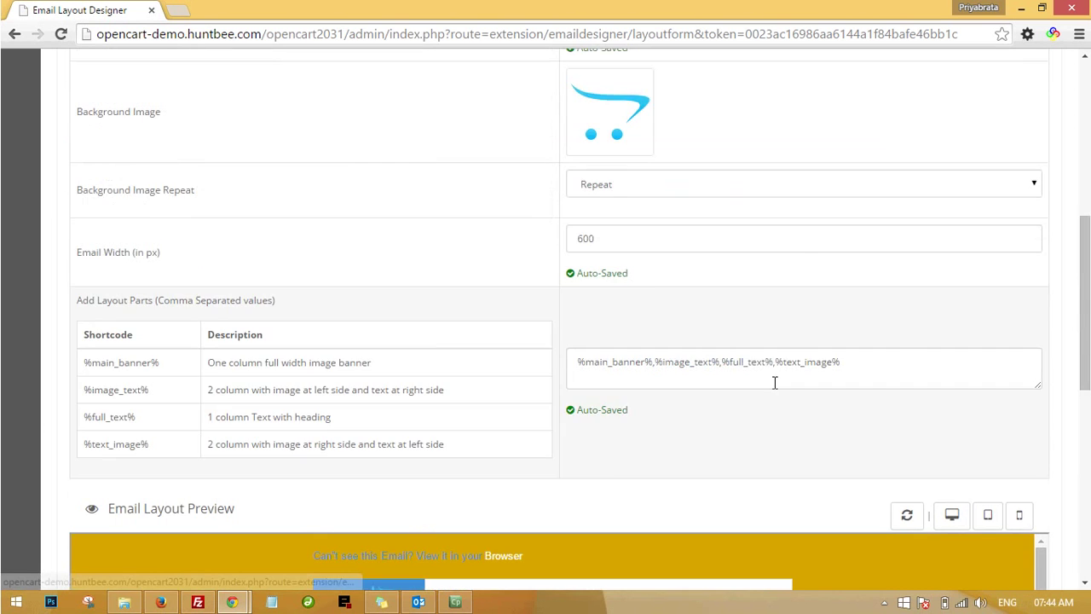
scroll(775, 383, "up", 4)
left_click(702, 173)
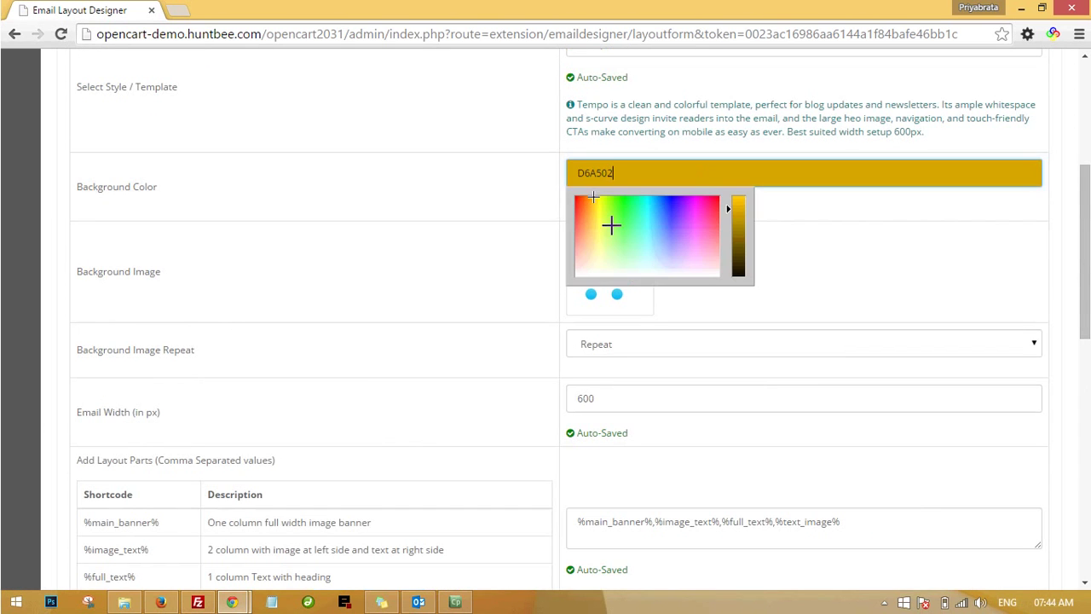
left_click(588, 253)
left_click_drag(588, 253, 592, 279)
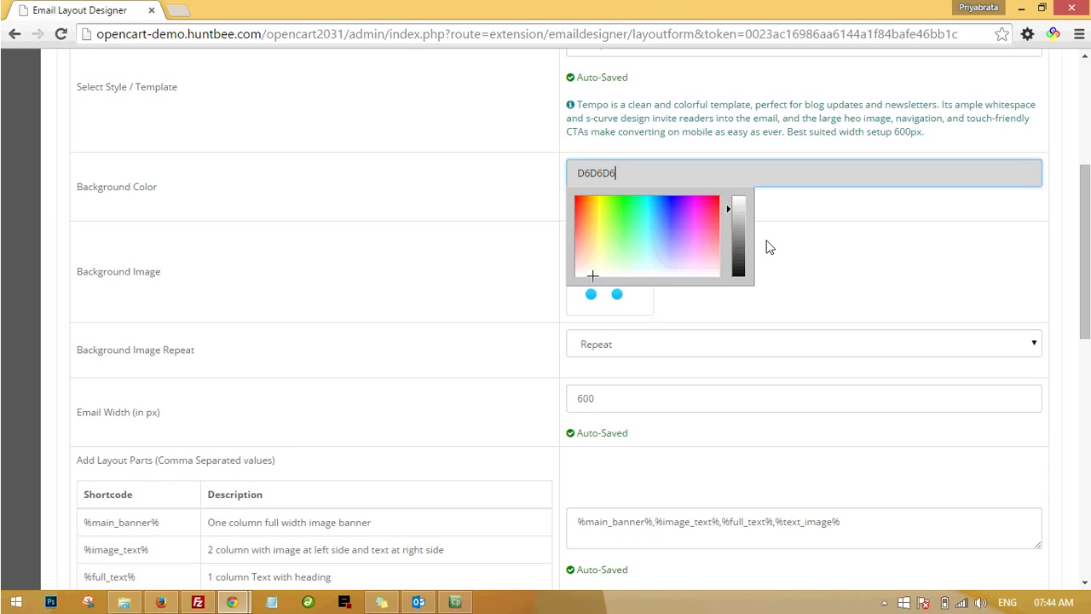
scroll(825, 210, "down", 8)
left_click(906, 354)
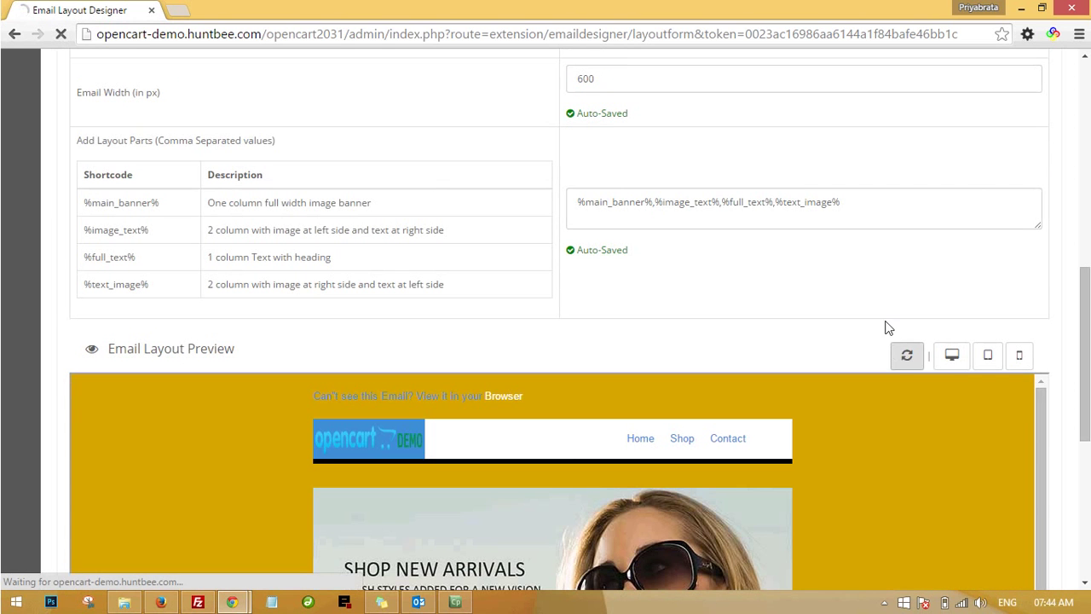
scroll(836, 465, "down", 4)
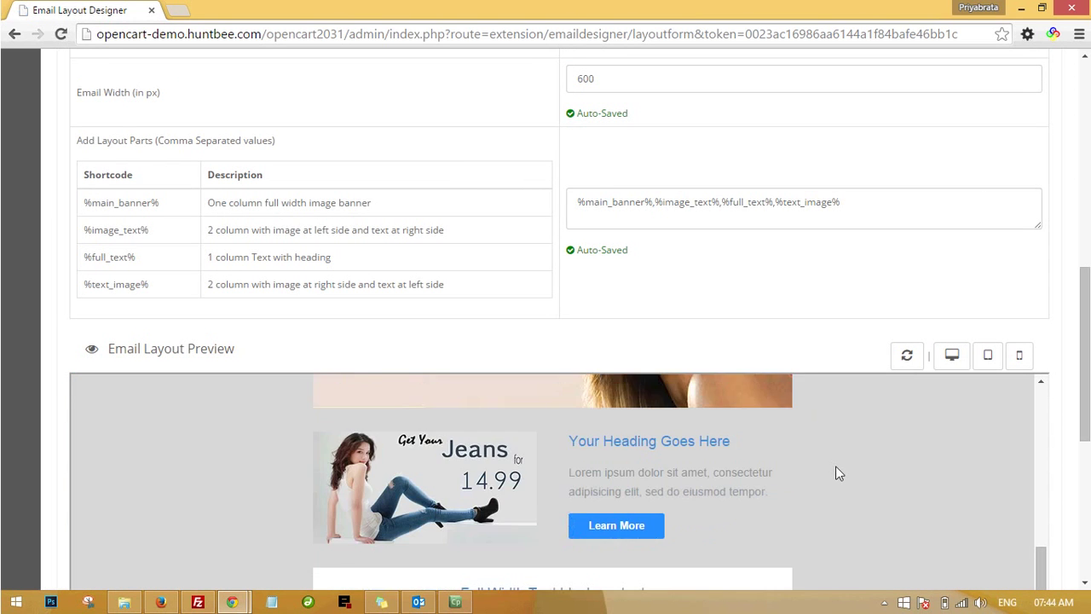
scroll(836, 473, "down", 5)
scroll(864, 470, "up", 5)
Review the header and body settings available for the Tempo Sample layout.
scroll(864, 470, "up", 15)
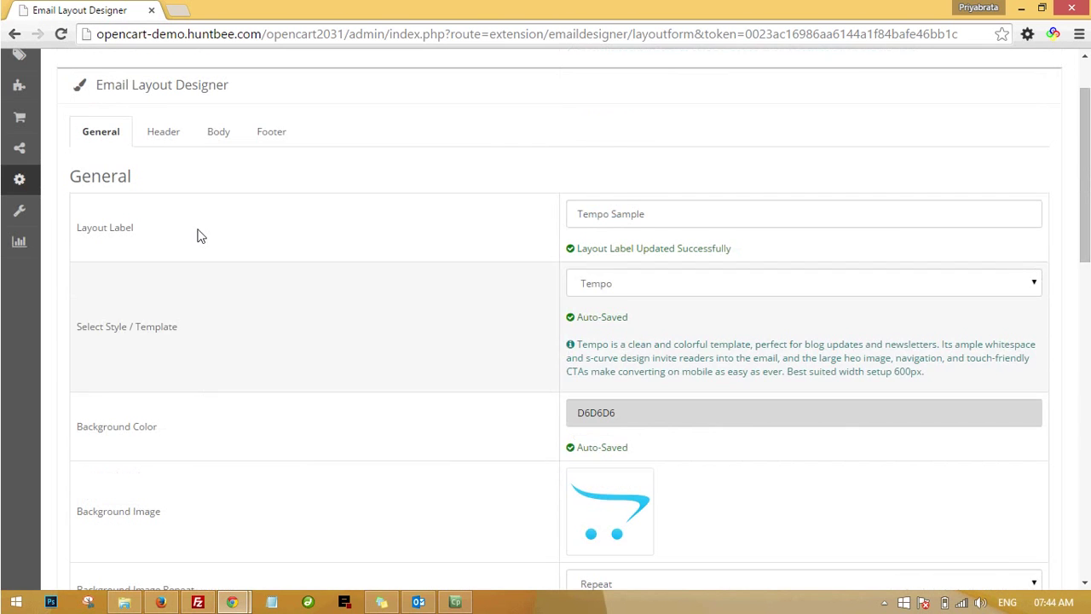
left_click(160, 145)
scroll(453, 284, "down", 2)
scroll(452, 282, "up", 2)
left_click(219, 136)
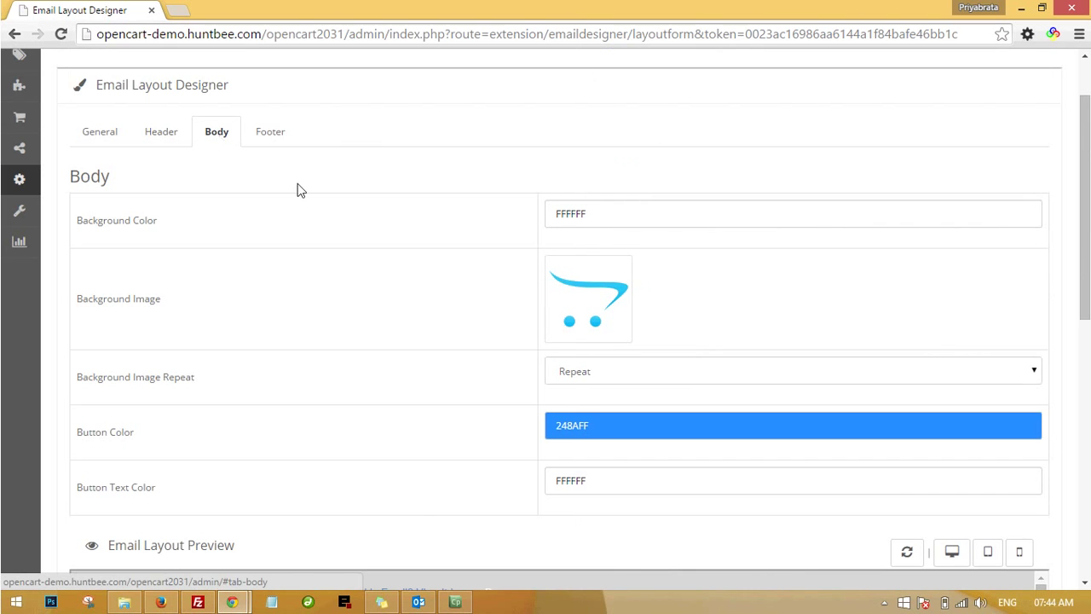
Set the footer's background color to yellow FFC60D and refresh the preview to inspect the layout.
left_click(272, 135)
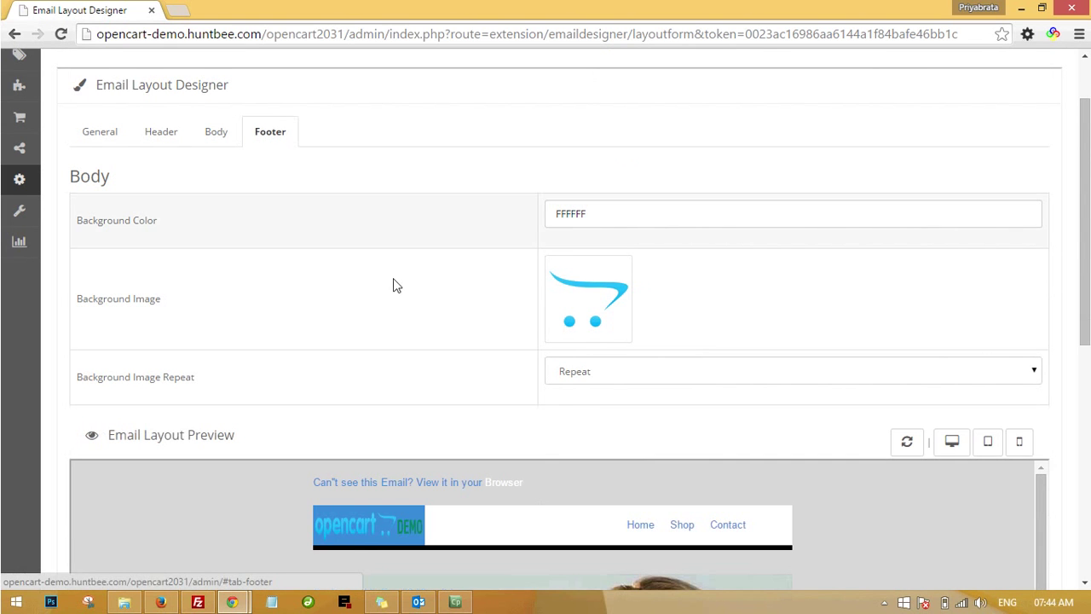
left_click(651, 221)
left_click_drag(565, 270, 575, 237)
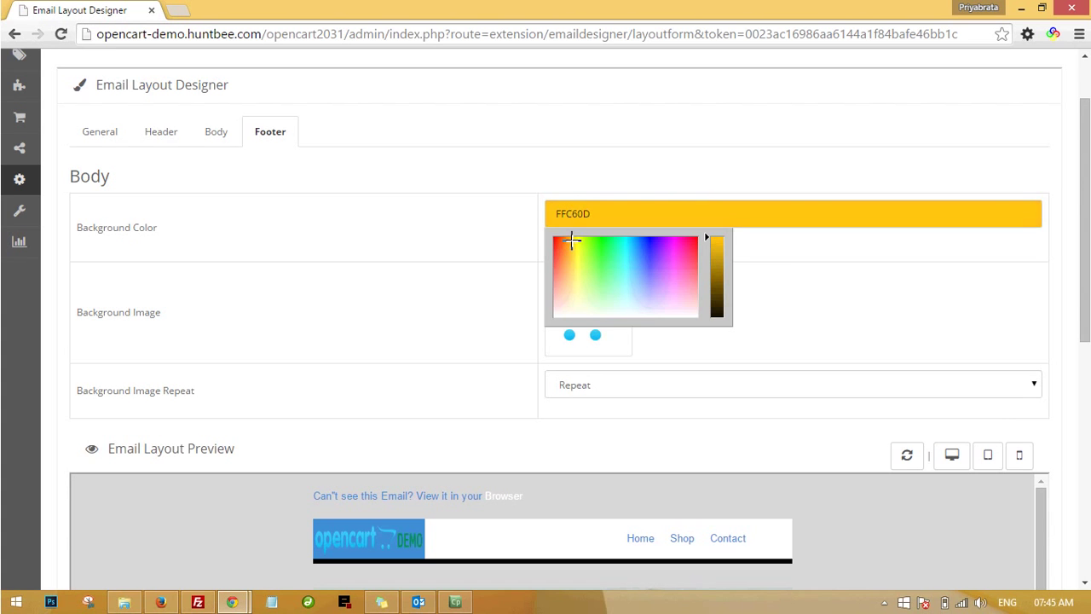
left_click(784, 257)
scroll(600, 359, "down", 2)
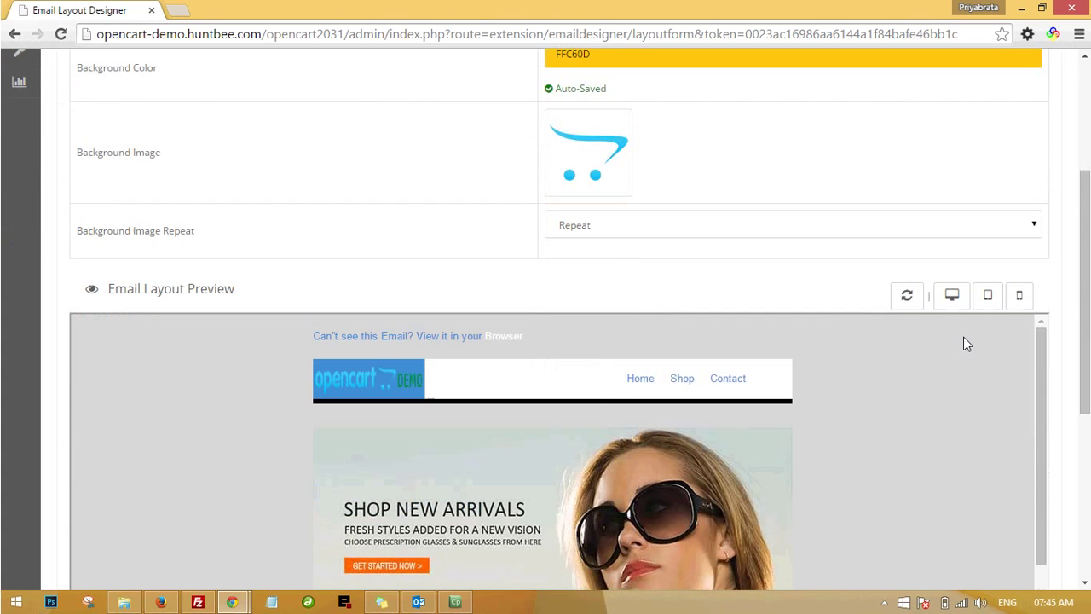
left_click(907, 296)
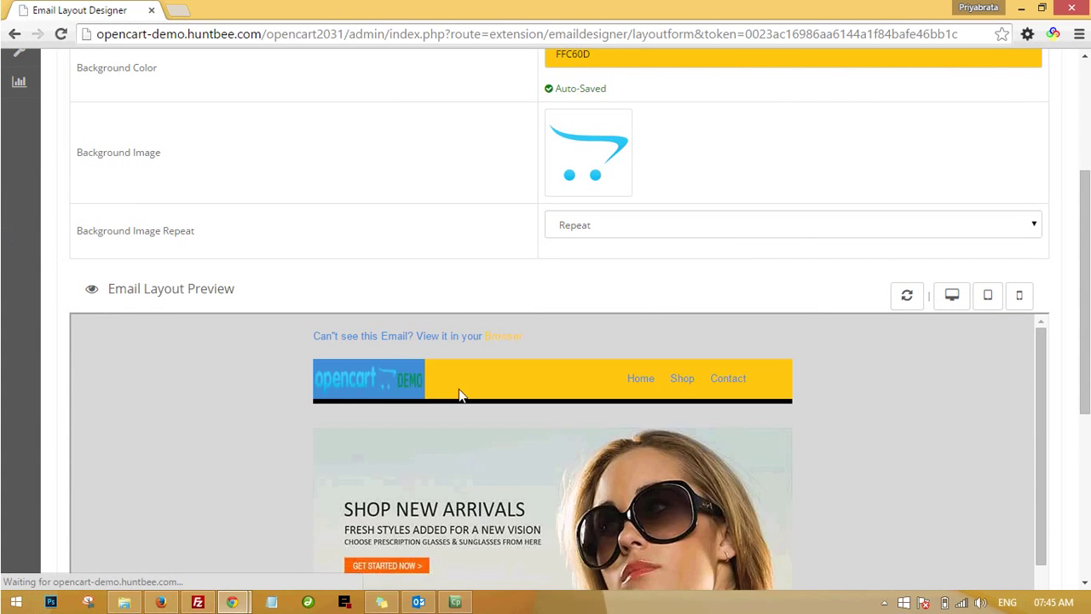
scroll(468, 395, "down", 6)
scroll(475, 415, "down", 3)
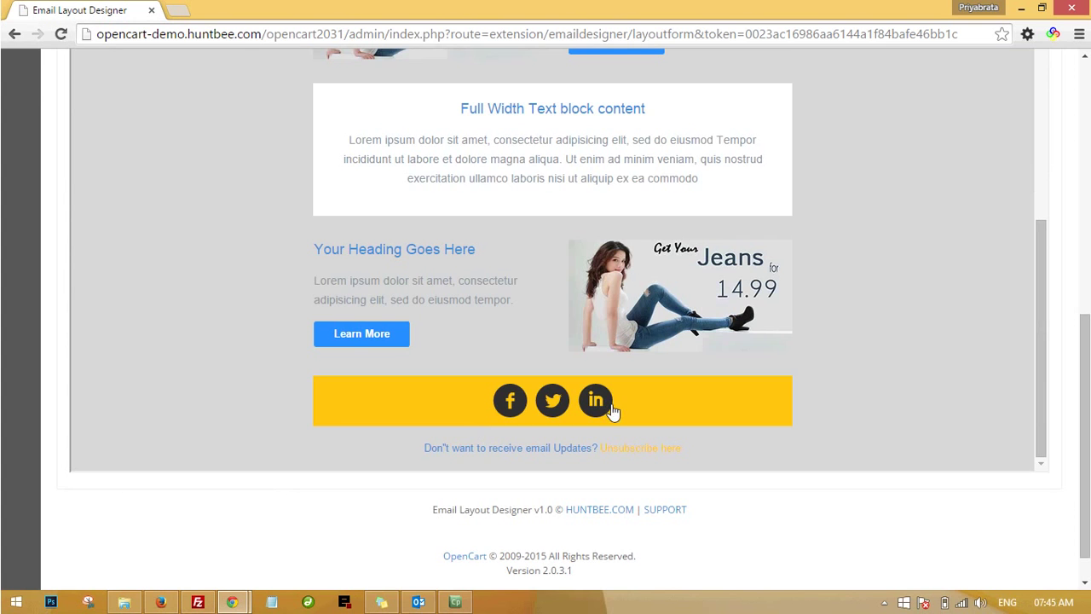
Return to the list of email layouts, then open the Email Template Designer.
scroll(512, 346, "up", 10)
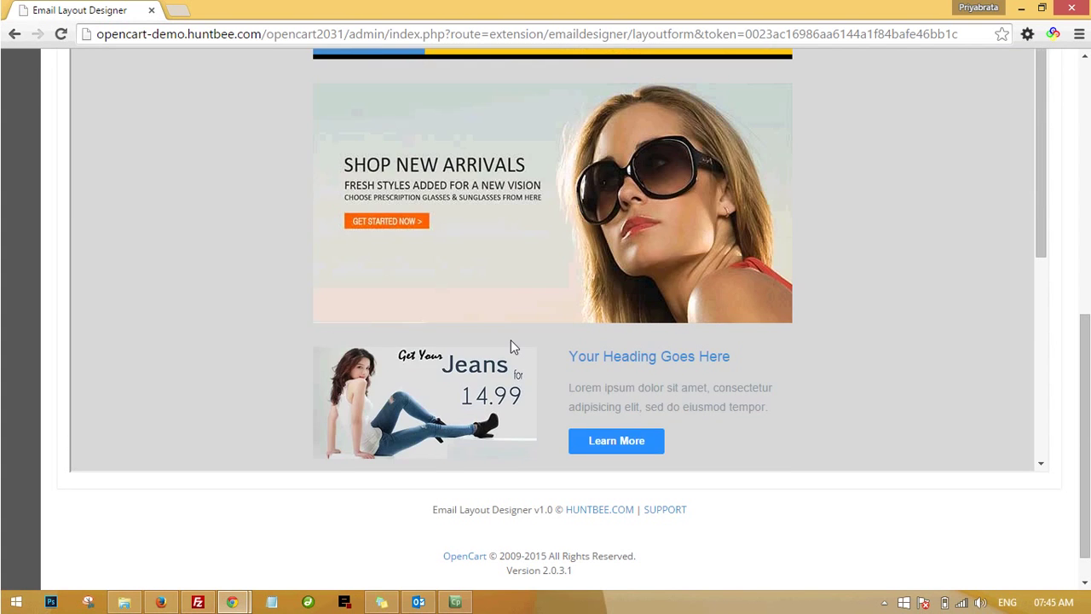
scroll(512, 345, "up", 2)
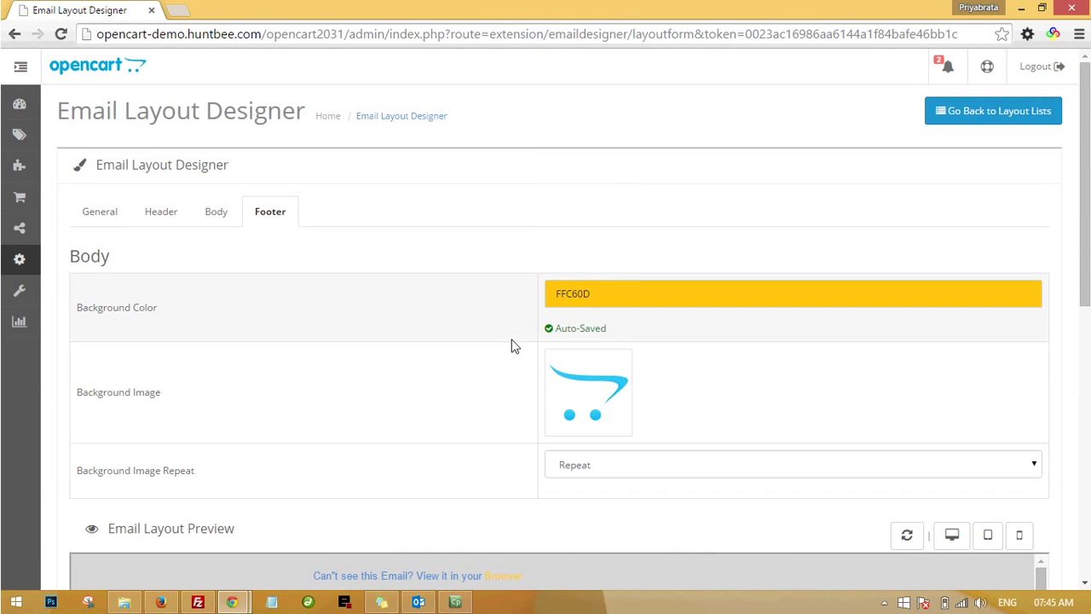
left_click(1003, 119)
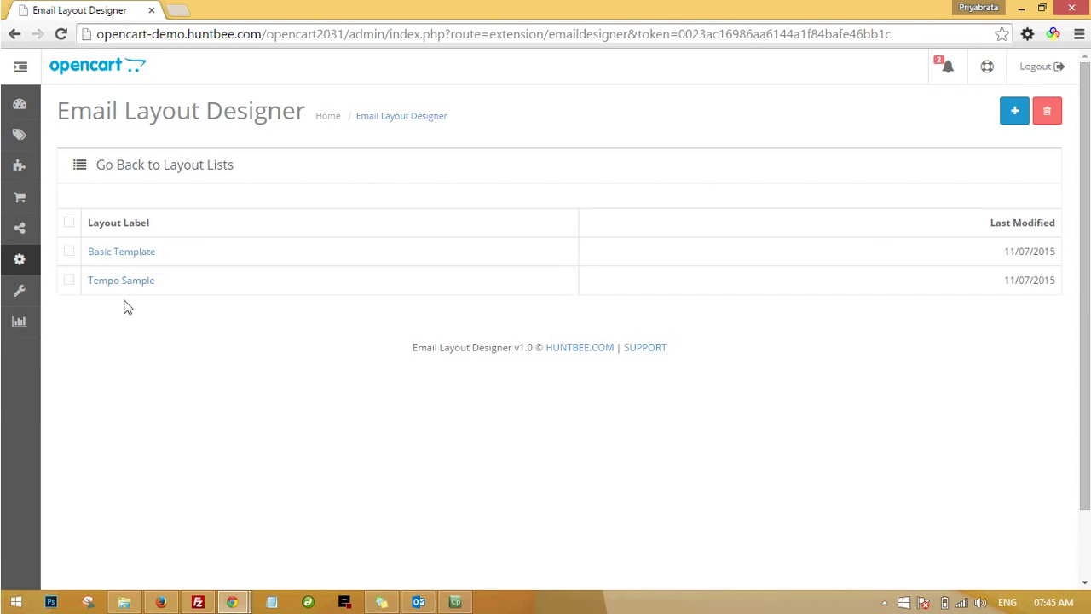
mouse_move(27, 266)
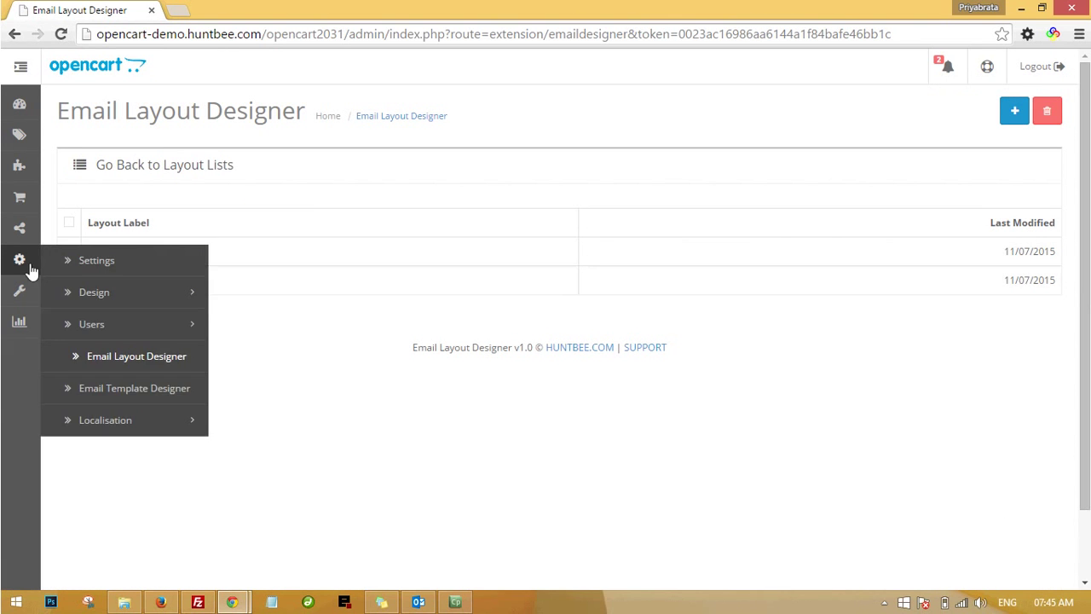
left_click(133, 390)
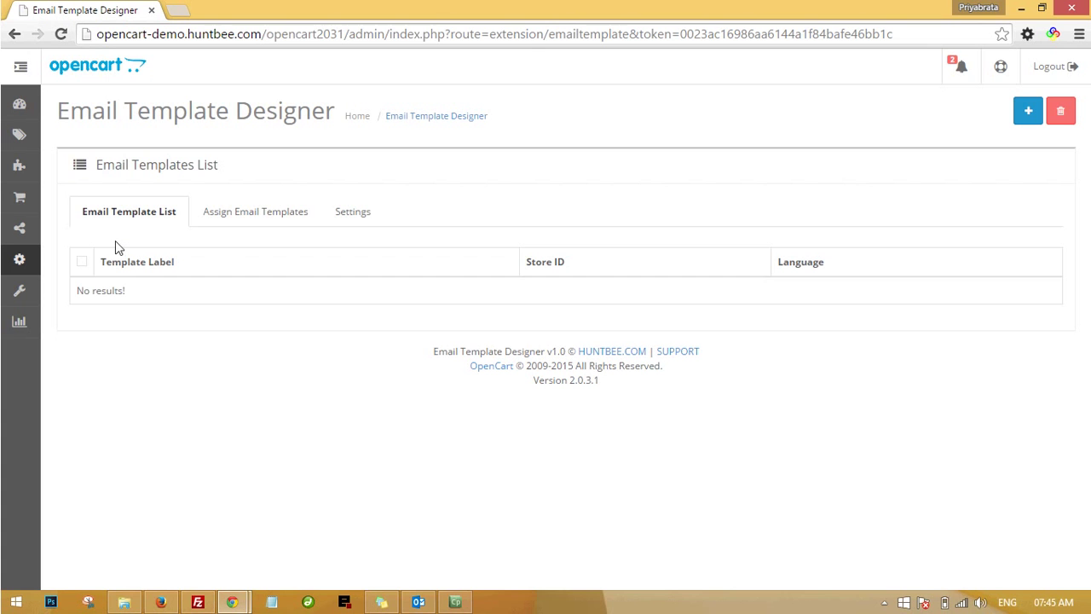
Create a new email template and replace its default label with "Order Status".
left_click(1030, 112)
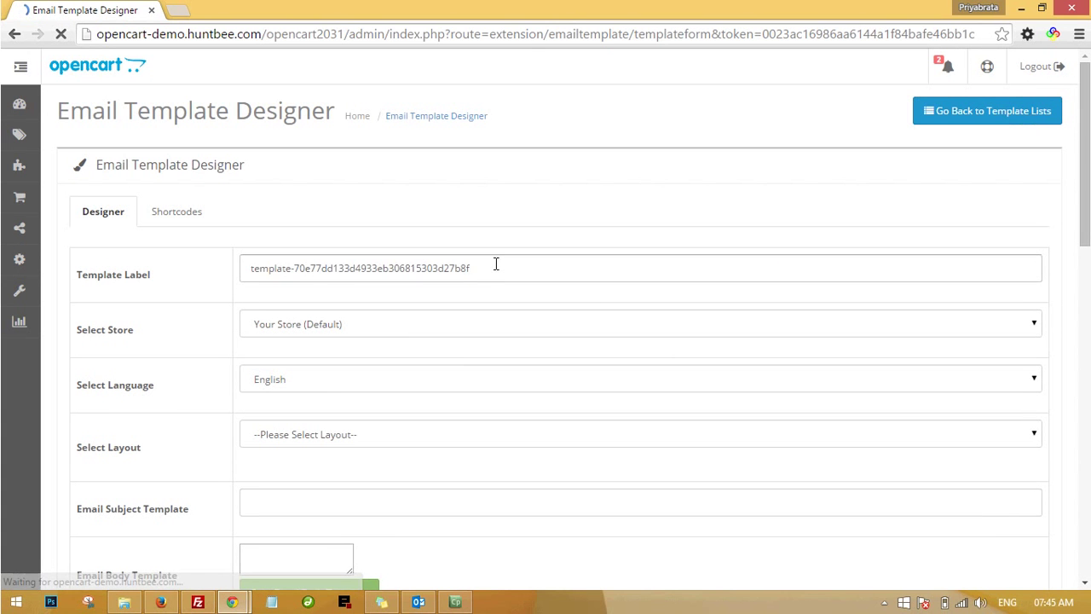
left_click_drag(496, 265, 248, 264)
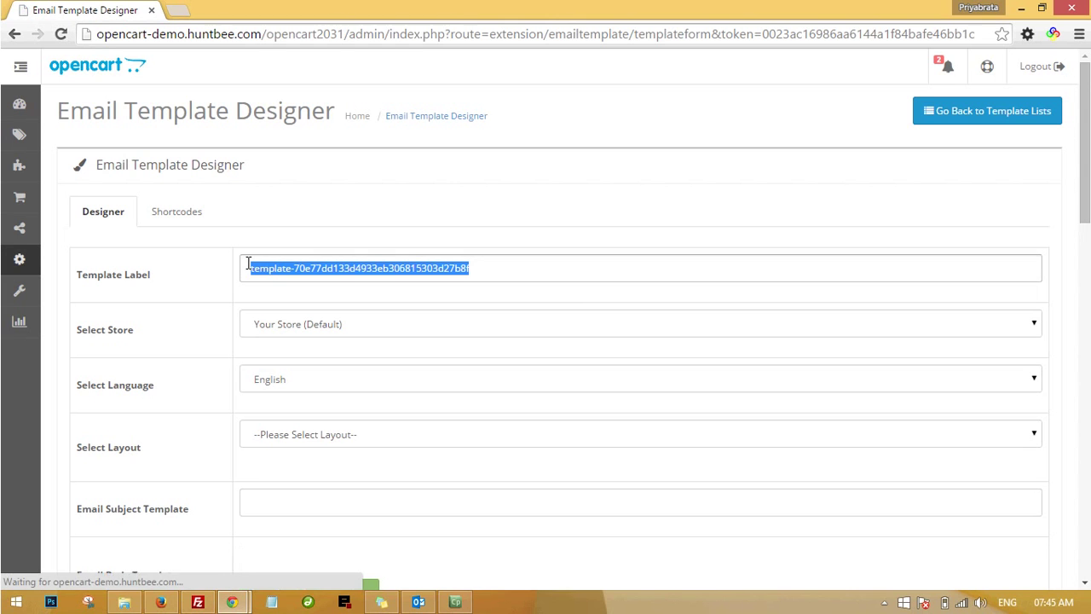
type("order Status ")
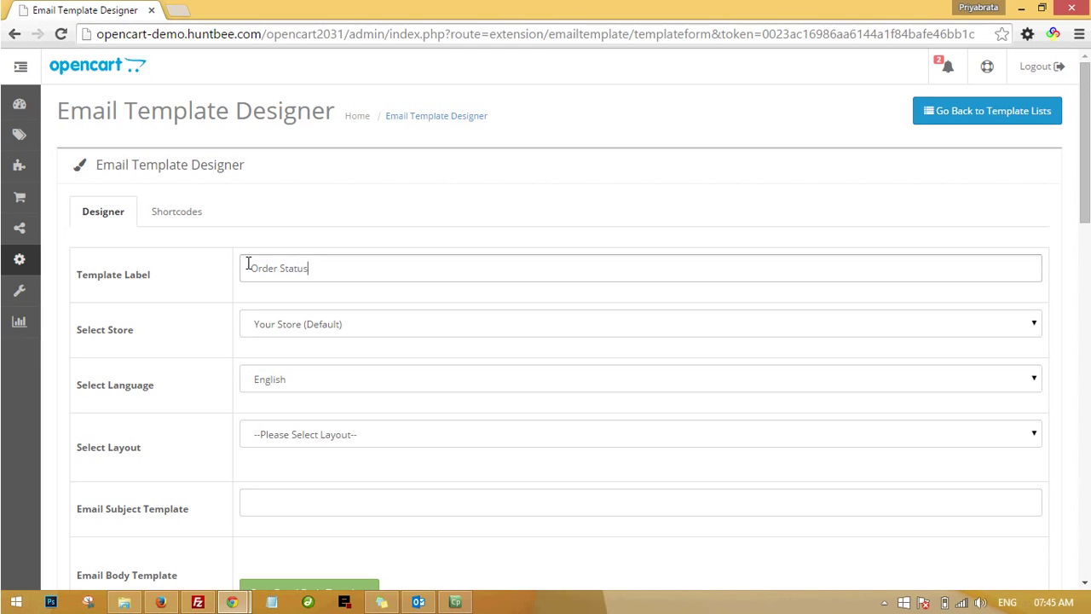
Complete the template label as "Order Status for Shipped" and save it.
type("for ")
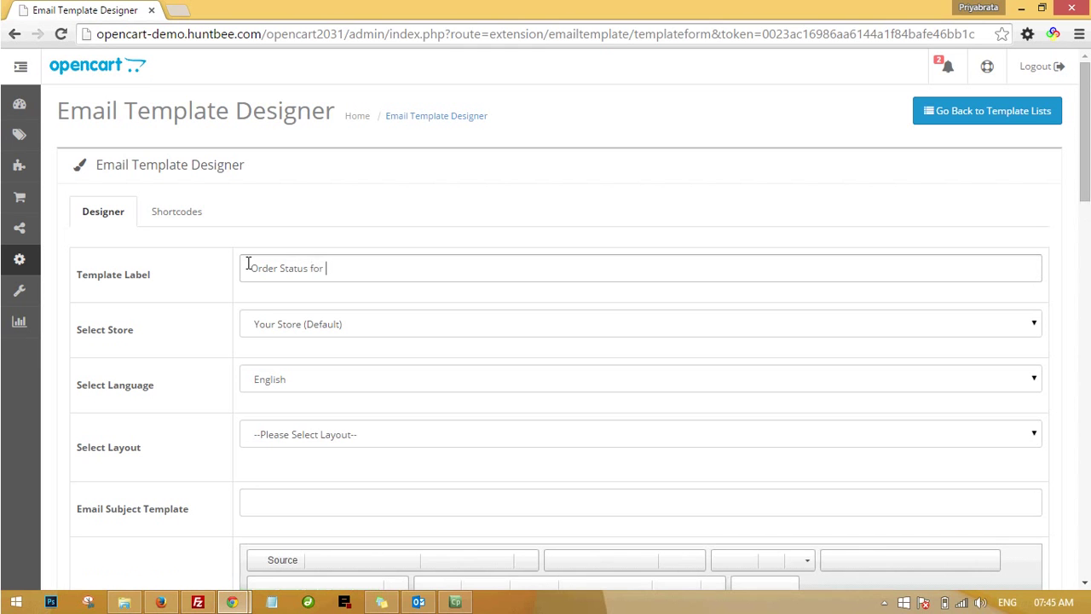
type("Shipped")
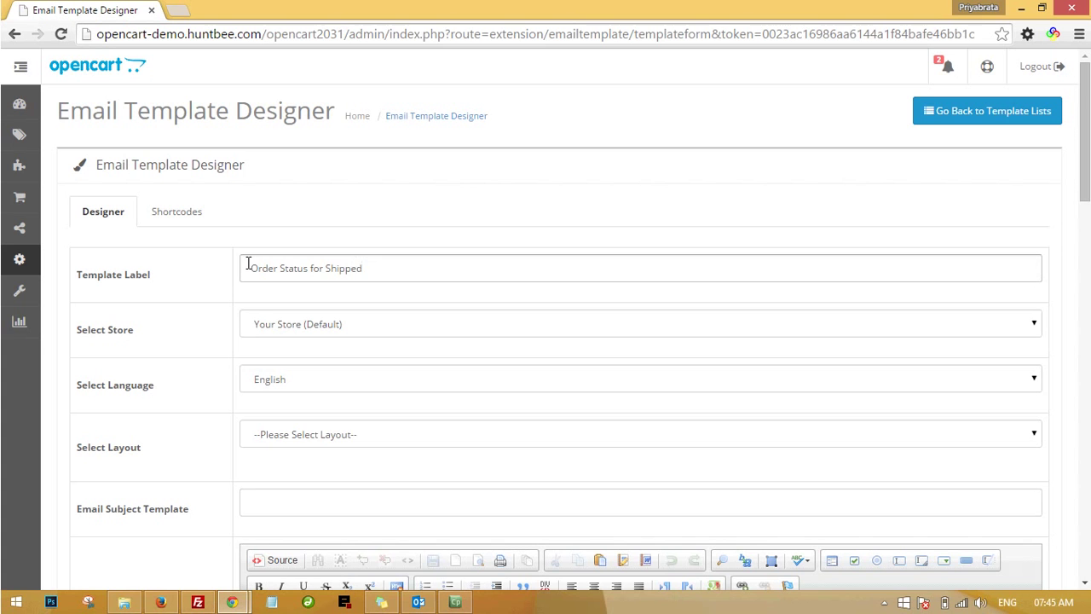
left_click(256, 292)
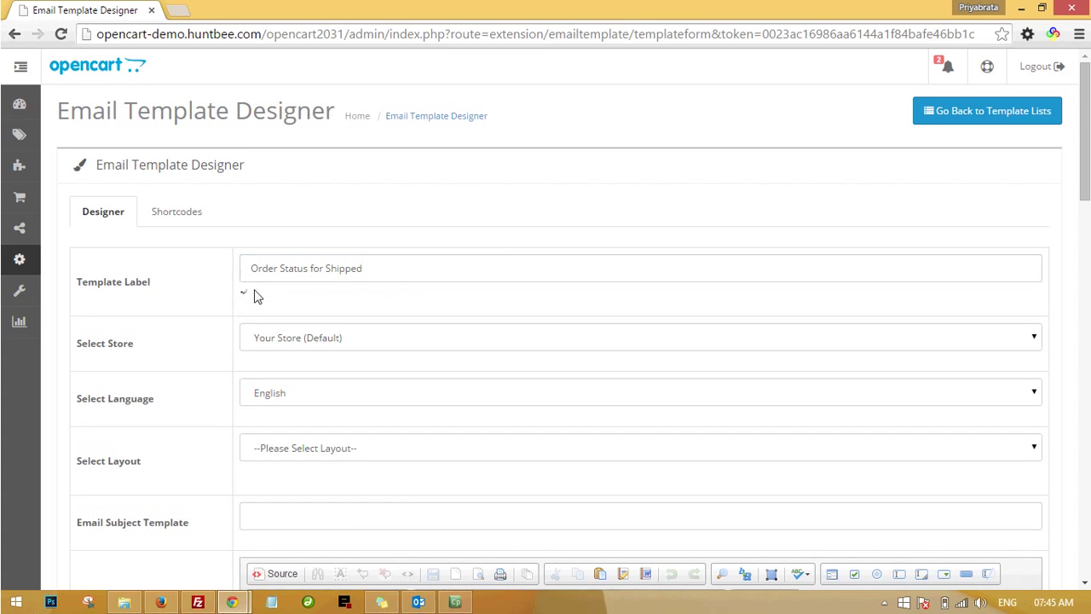
Keep the default store and English language, and assign the Basic Template layout to the email template.
scroll(246, 302, "down", 1)
left_click(347, 264)
left_click(347, 263)
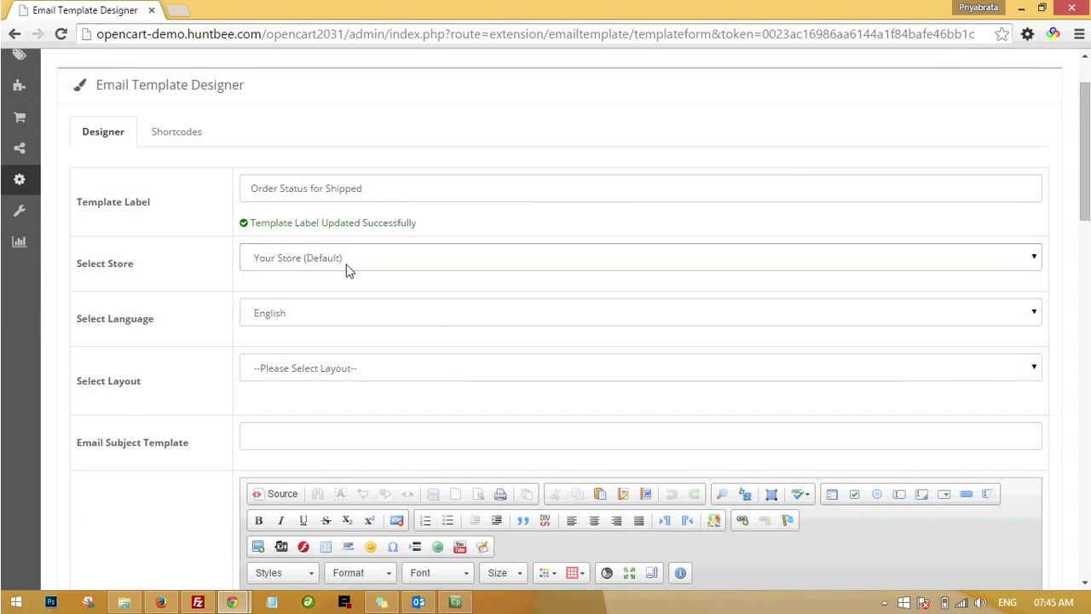
left_click(309, 312)
left_click(246, 333)
scroll(251, 338, "down", 1)
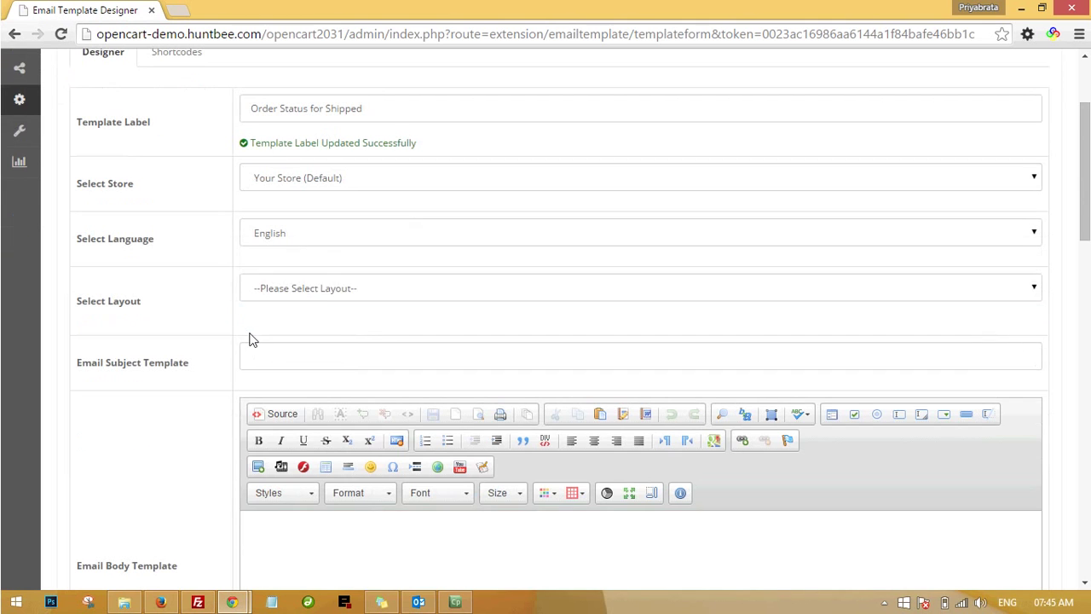
left_click(317, 293)
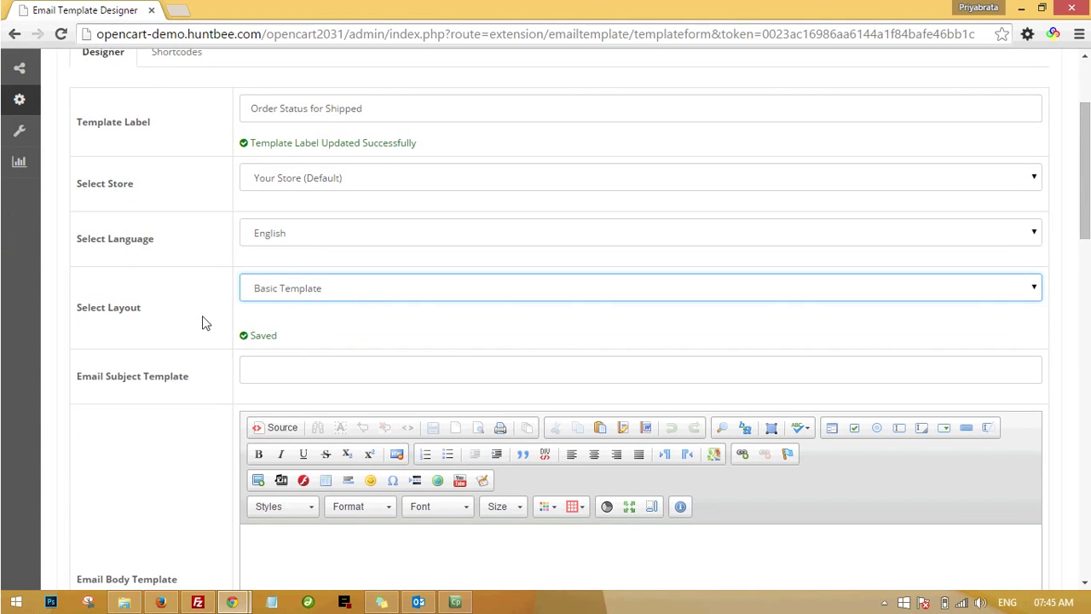
Center the OpenCart logo within the blue header banner of the email body.
scroll(202, 321, "down", 2)
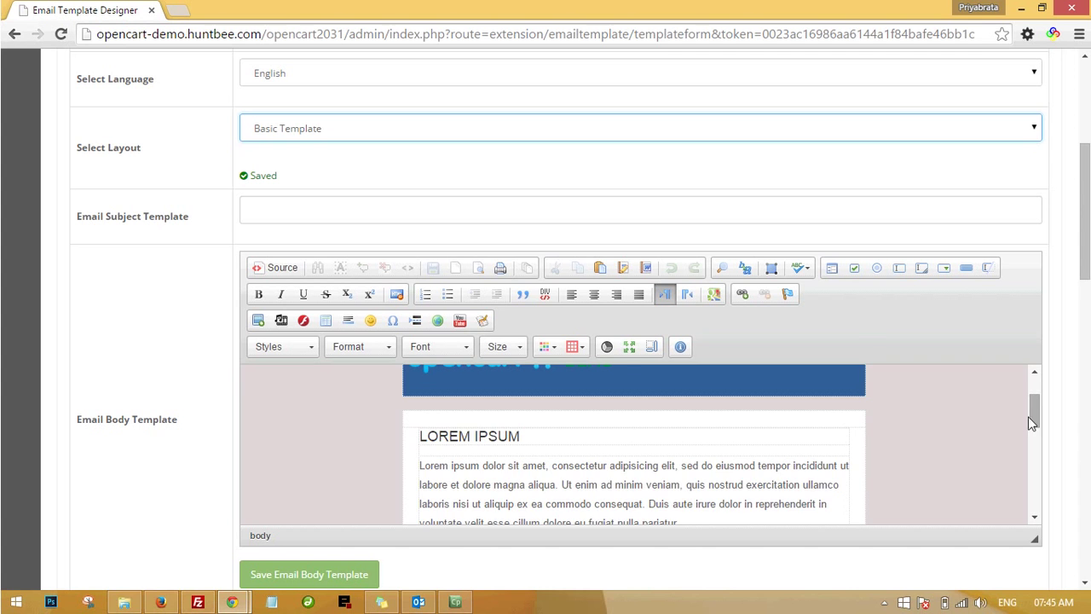
scroll(1028, 416, "up", 1)
scroll(1036, 419, "down", 1)
left_click_drag(1040, 422, 1036, 399)
left_click(367, 365)
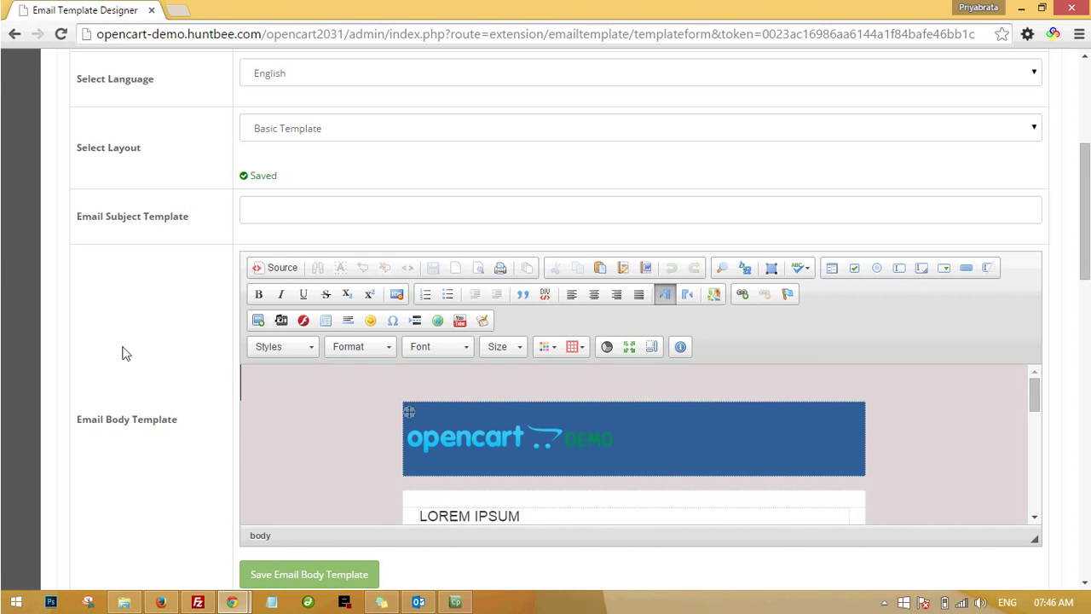
scroll(114, 322, "up", 1)
left_click(460, 522)
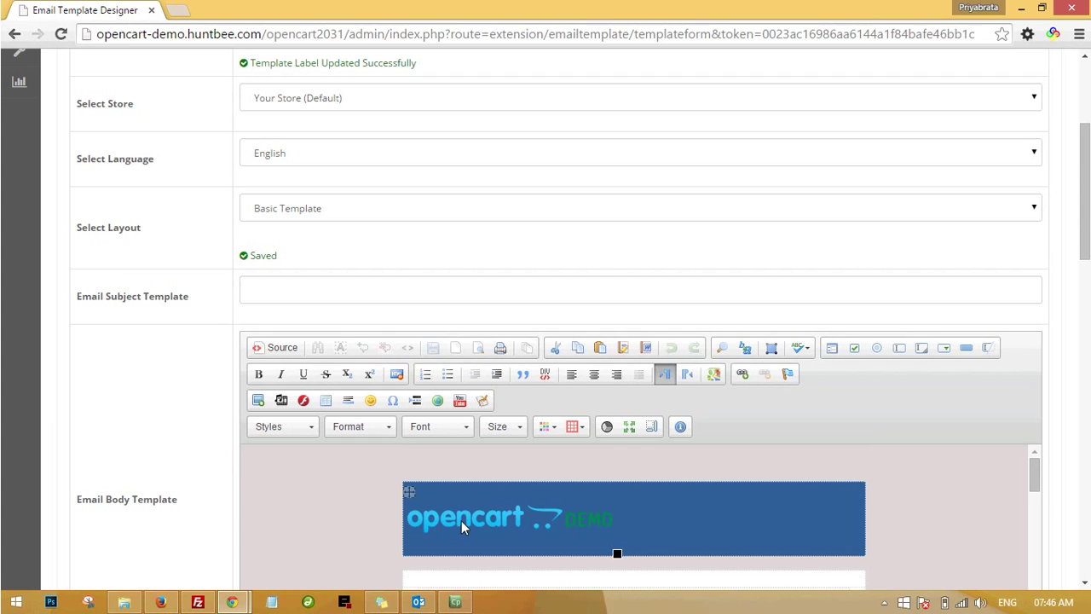
left_click(594, 374)
Set the email subject template to "Order {order_id} updated Status to Shipped" and save it.
scroll(263, 333, "up", 1)
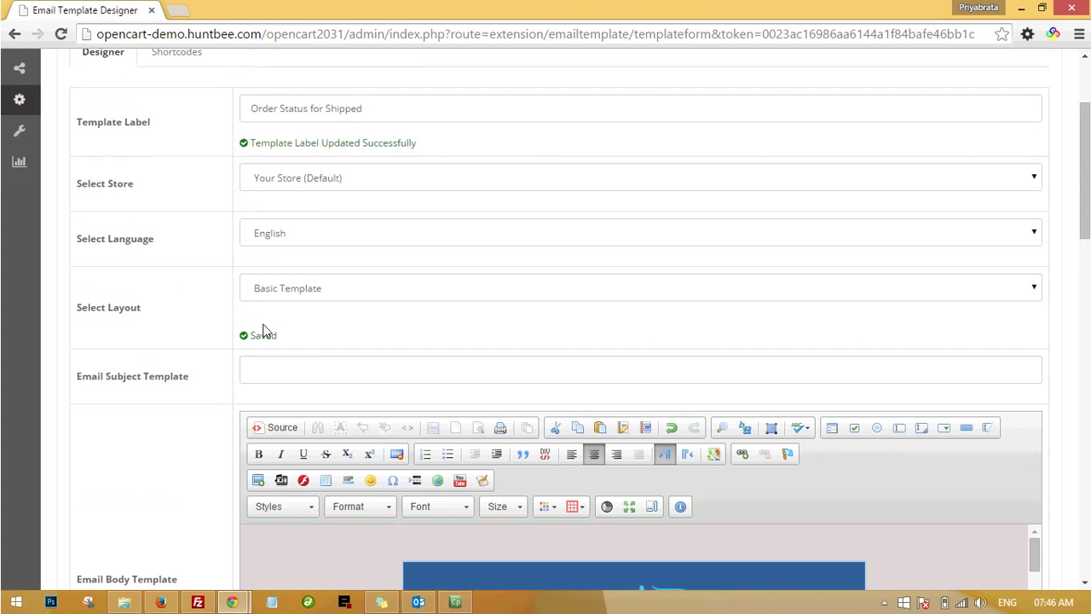
left_click(310, 367)
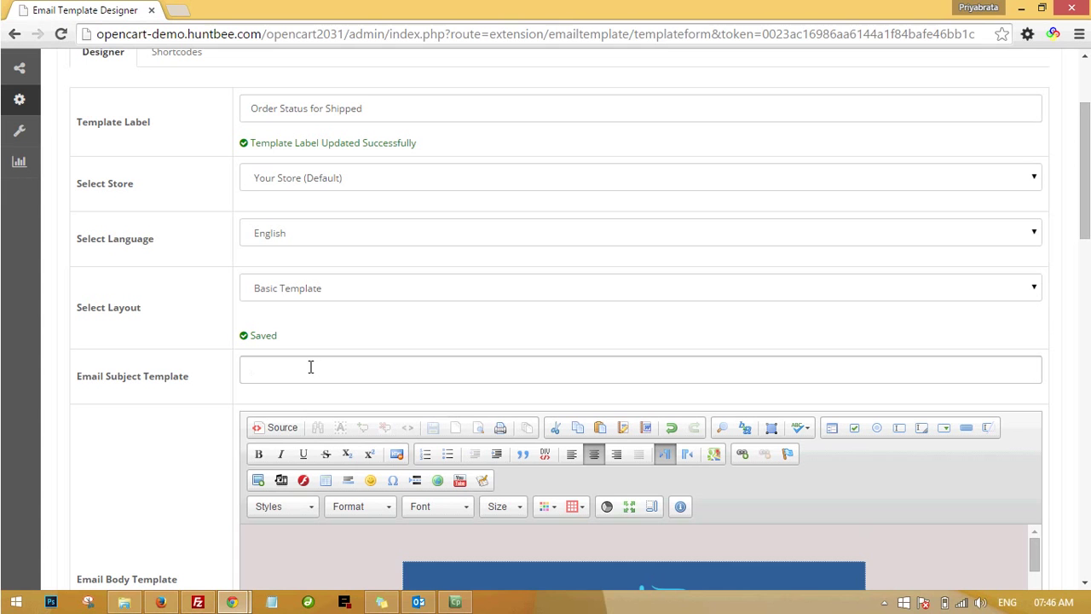
type("Order Status")
left_click(281, 371)
type("{order_id} updated")
left_click(417, 380)
type("to Shipped")
left_click(474, 388)
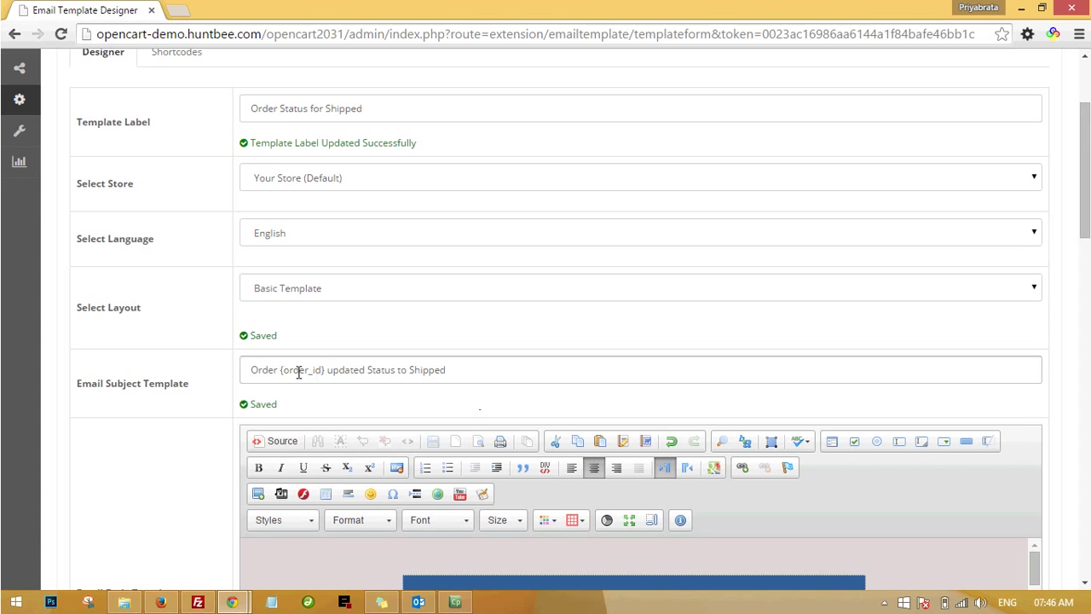
Check the order ID shortcode in the shortcode list, and replace the body's "LOREM IPSUM" heading with "Dear {firstname},".
left_click_drag(281, 370, 331, 372)
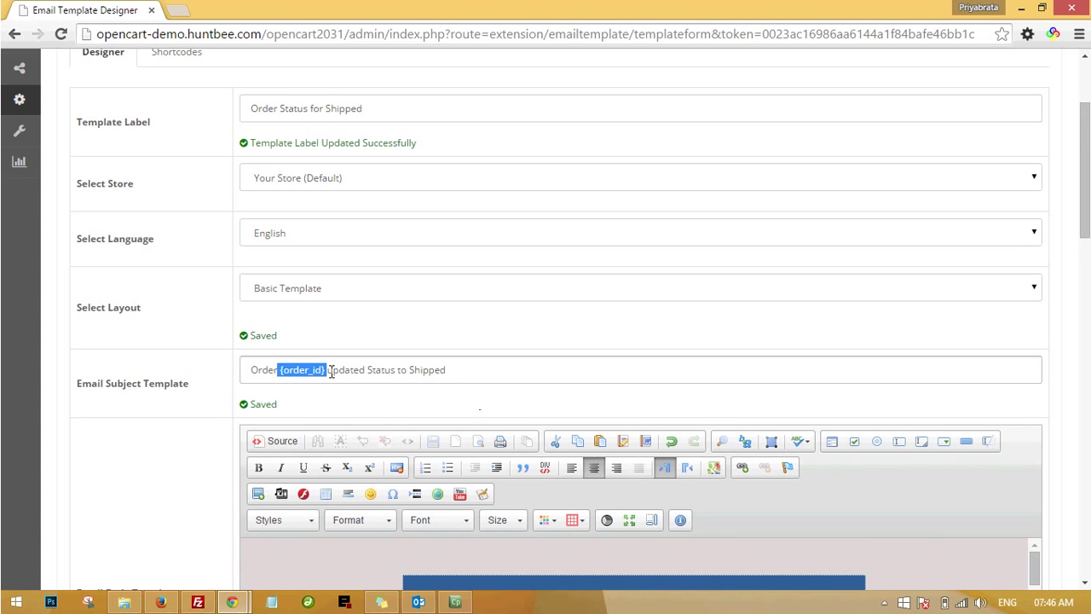
scroll(346, 402, "up", 3)
left_click(179, 212)
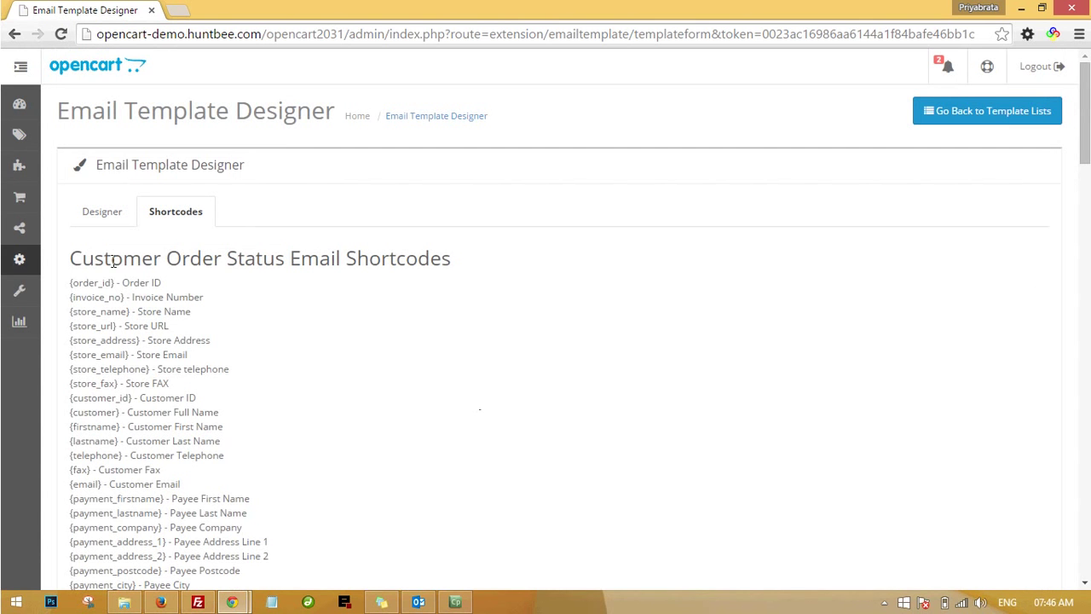
left_click(105, 213)
scroll(384, 390, "down", 5)
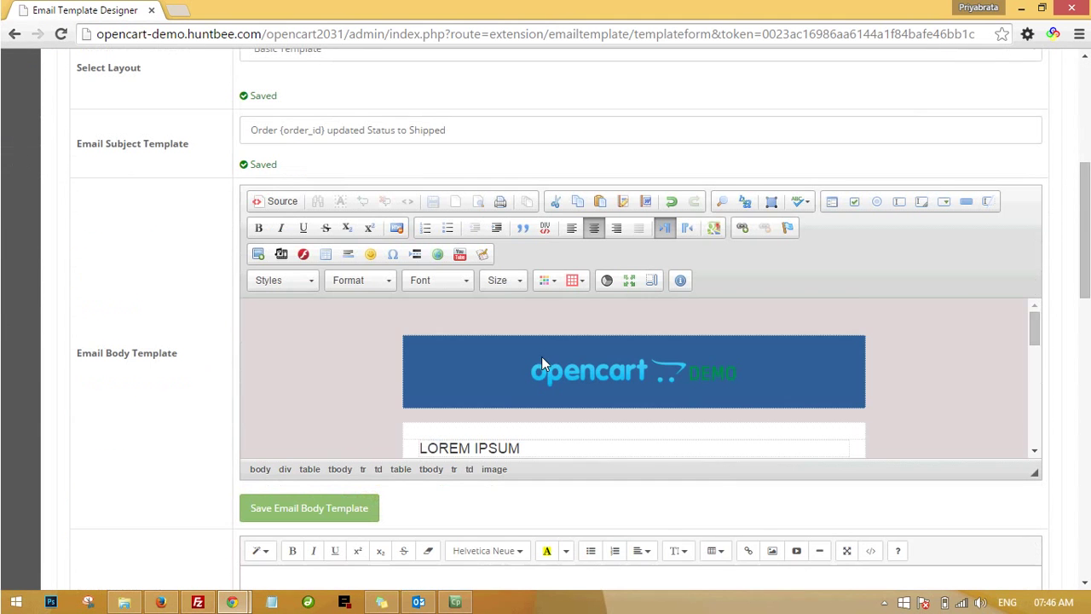
scroll(819, 355, "down", 2)
scroll(597, 367, "up", 1)
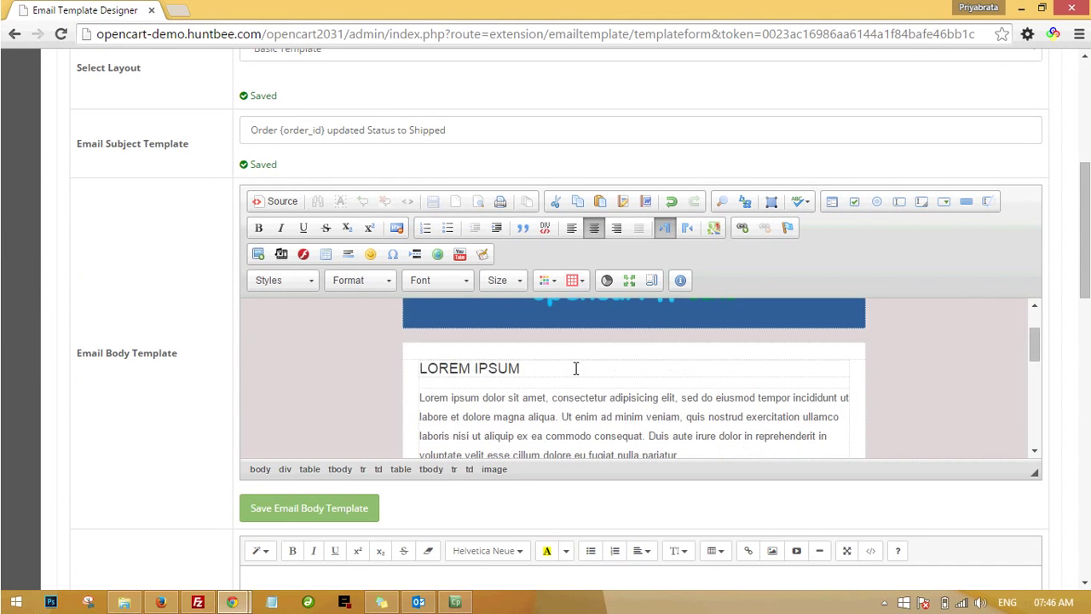
left_click_drag(522, 368, 417, 368)
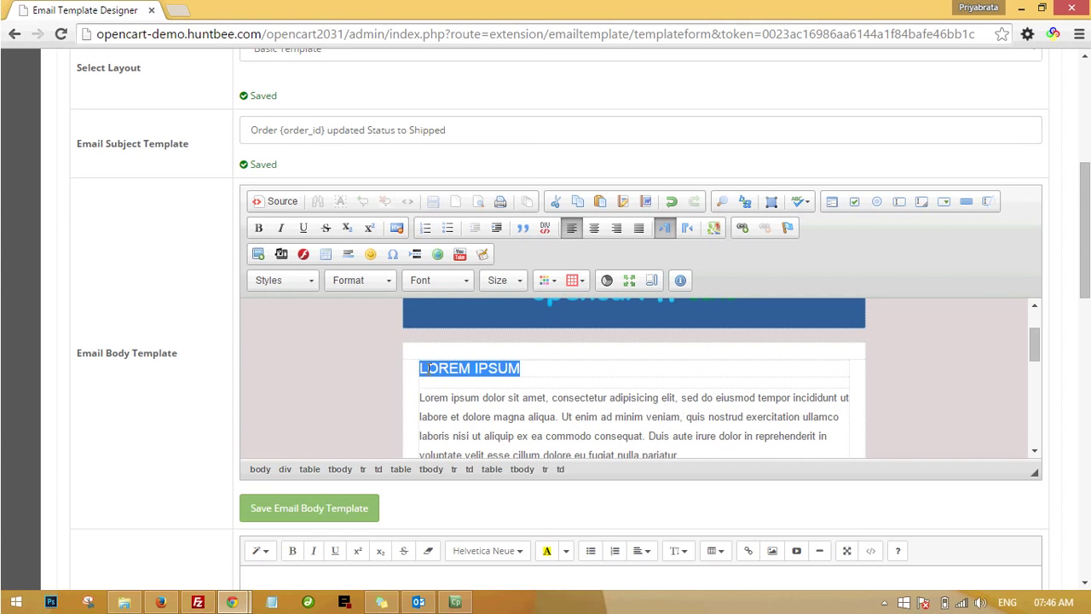
type("Dear")
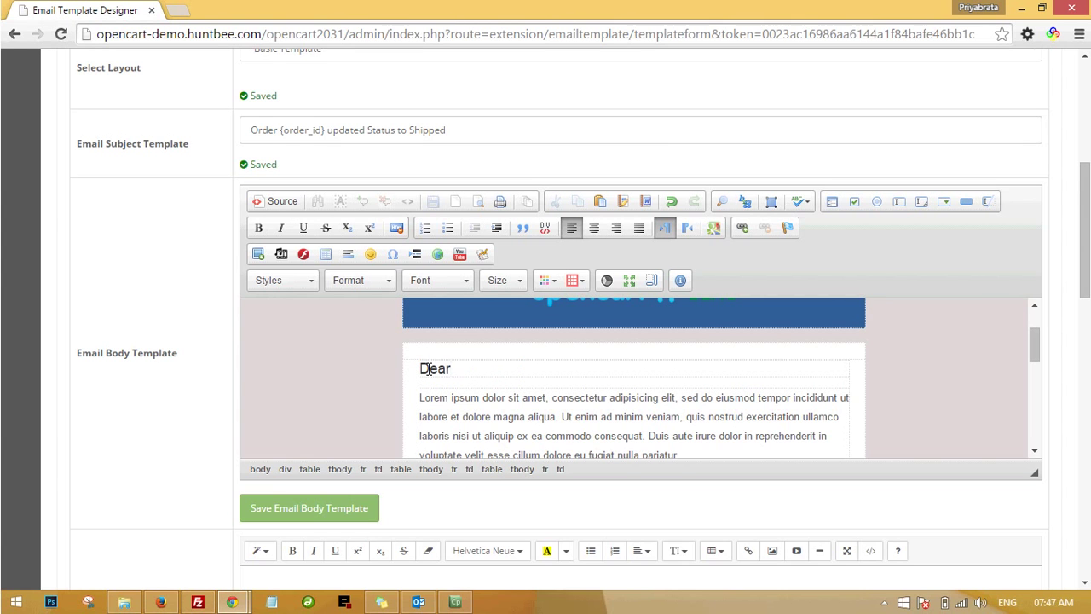
type(" {firstname},")
Review the customer order status shortcodes available for the email, including those for customer, payment and shipping details.
scroll(347, 298, "up", 1)
scroll(347, 292, "up", 1)
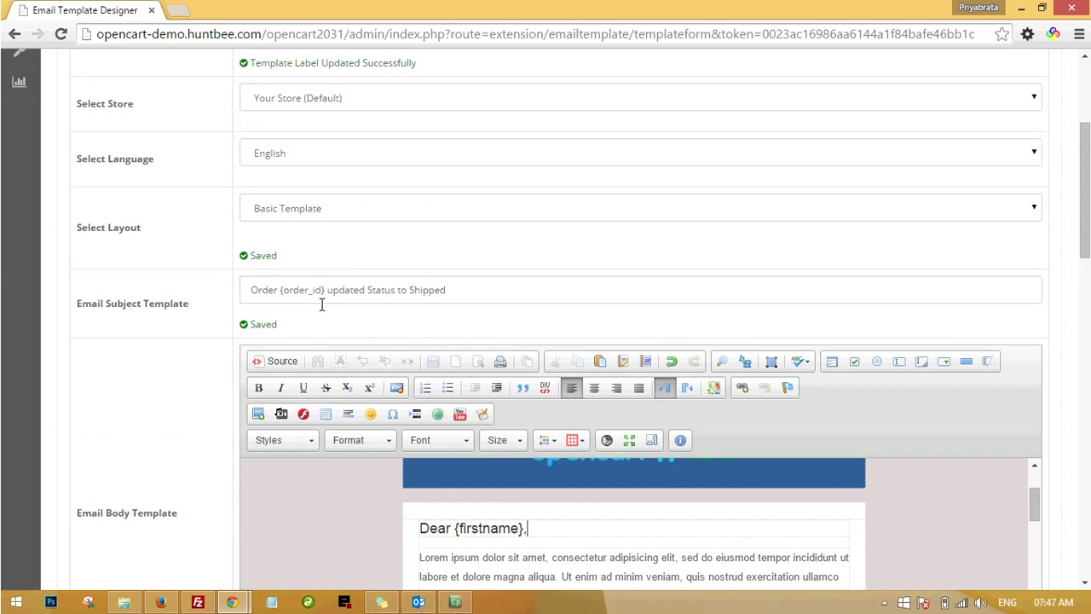
scroll(302, 282, "up", 3)
left_click(182, 215)
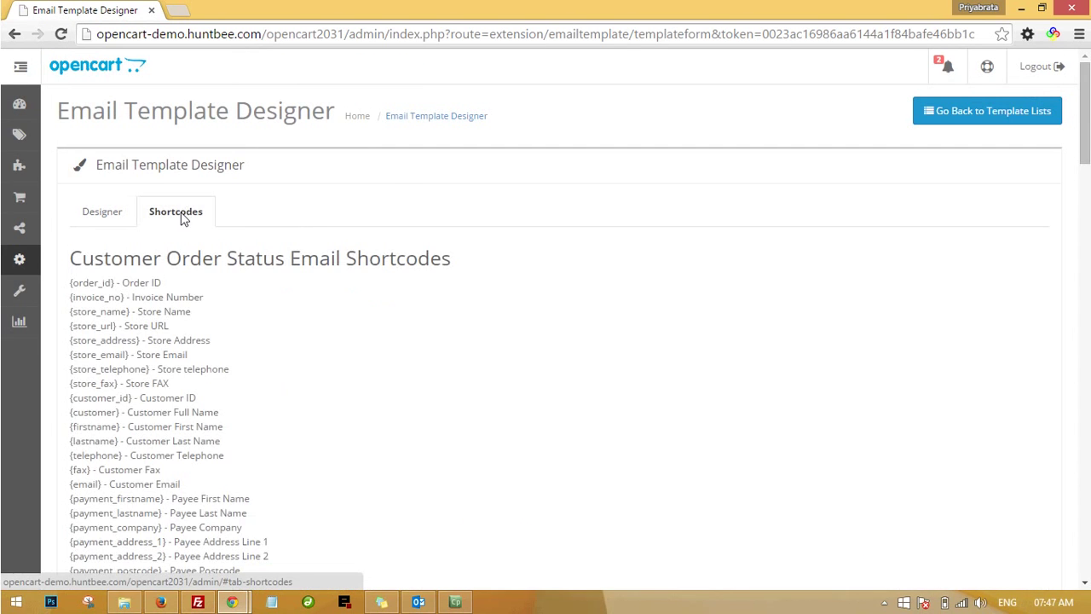
scroll(200, 362, "down", 1)
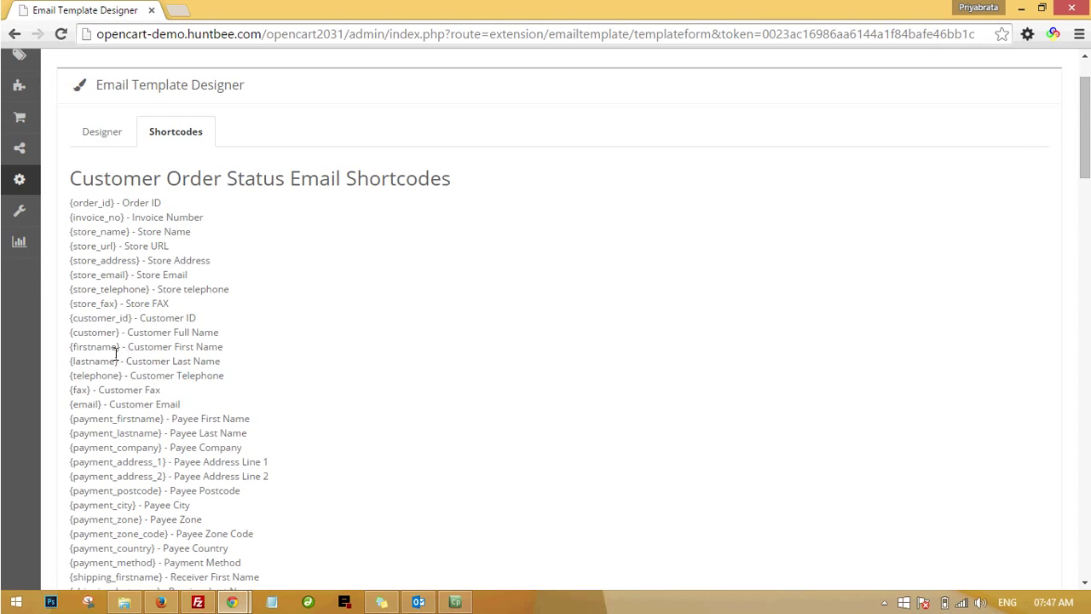
scroll(116, 355, "down", 2)
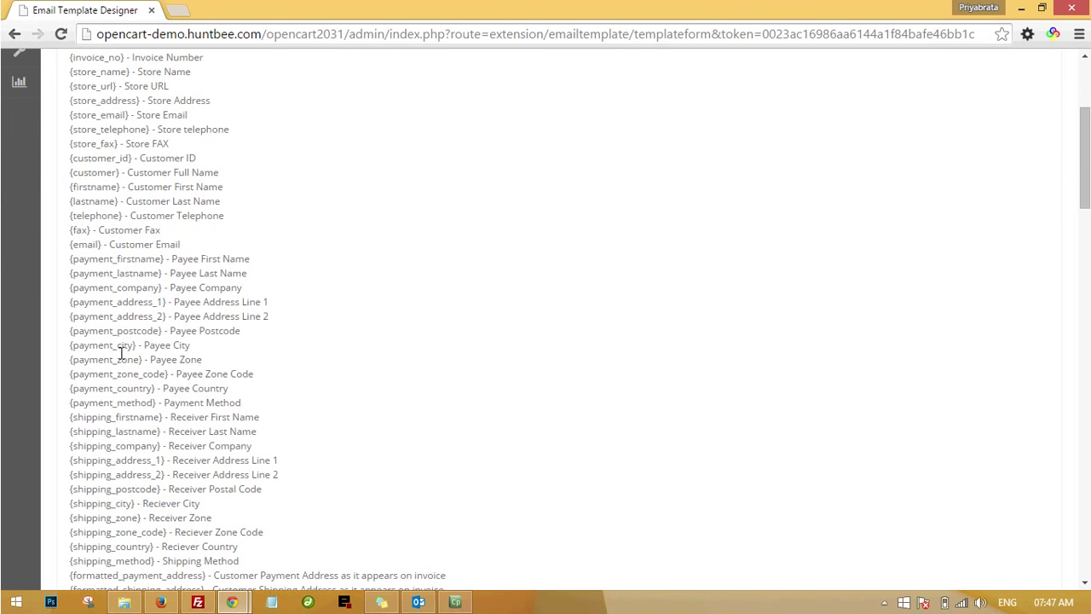
scroll(129, 282, "up", 2)
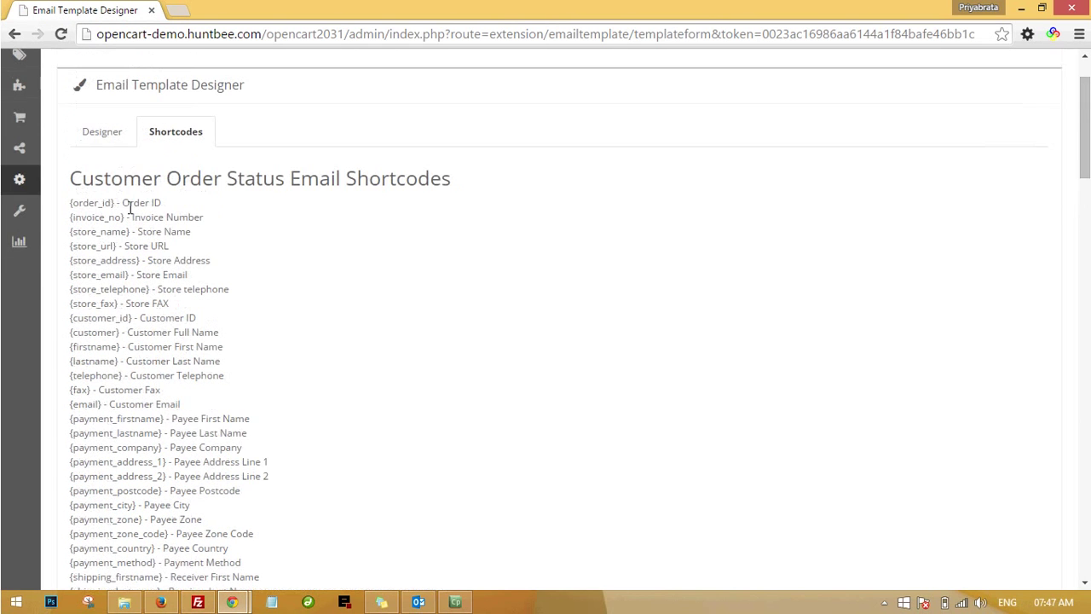
left_click(108, 136)
Delete the first two Lorem ipsum placeholder paragraphs below the greeting in the email body.
scroll(405, 420, "down", 2)
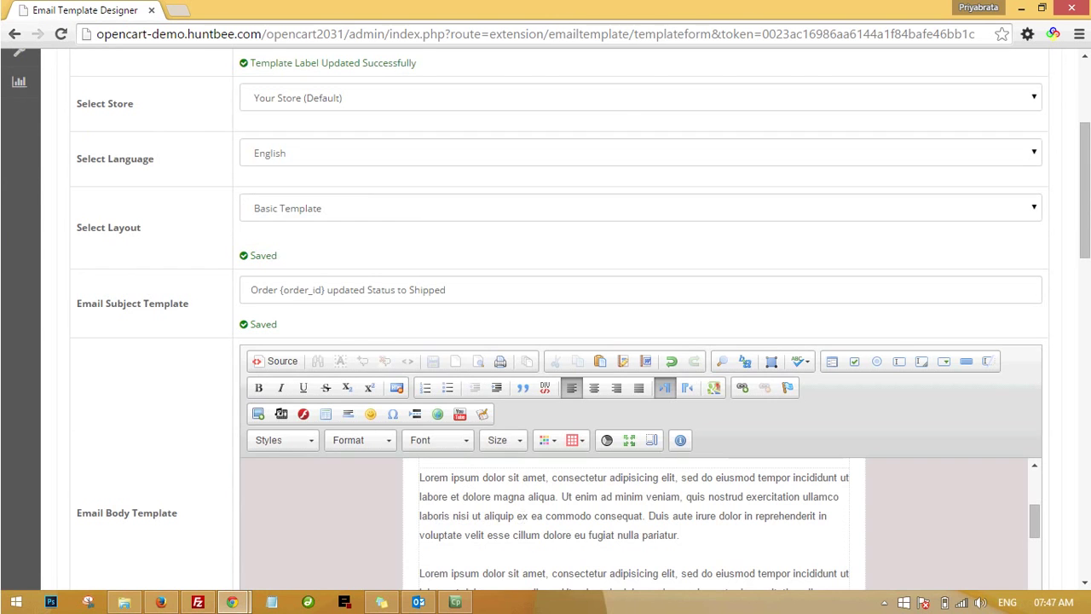
scroll(1087, 253, "down", 5)
scroll(804, 226, "up", 2)
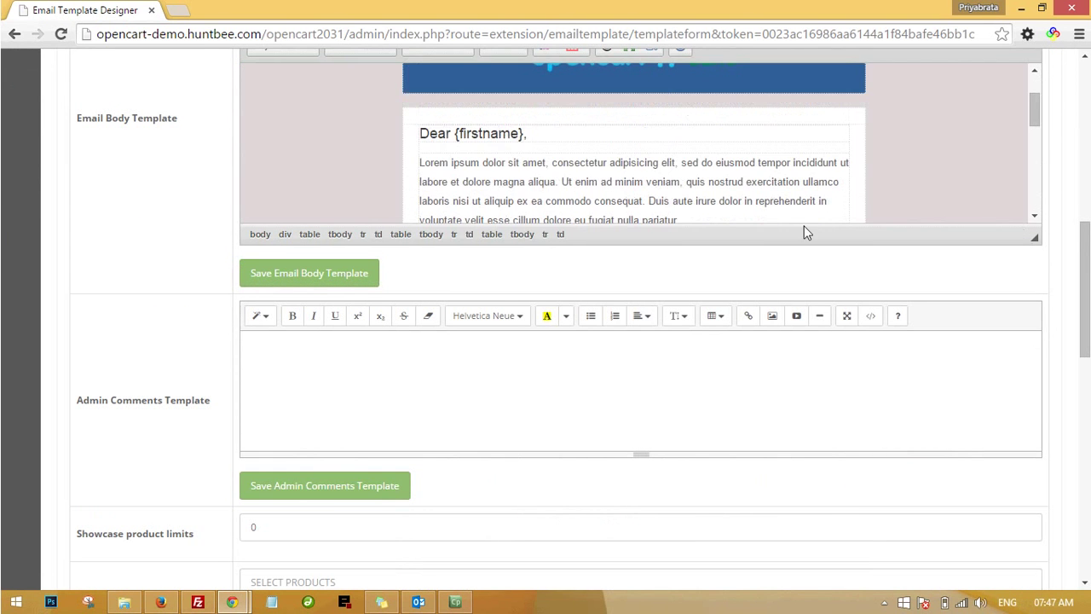
scroll(685, 200, "down", 2)
left_click_drag(680, 142, 420, 83)
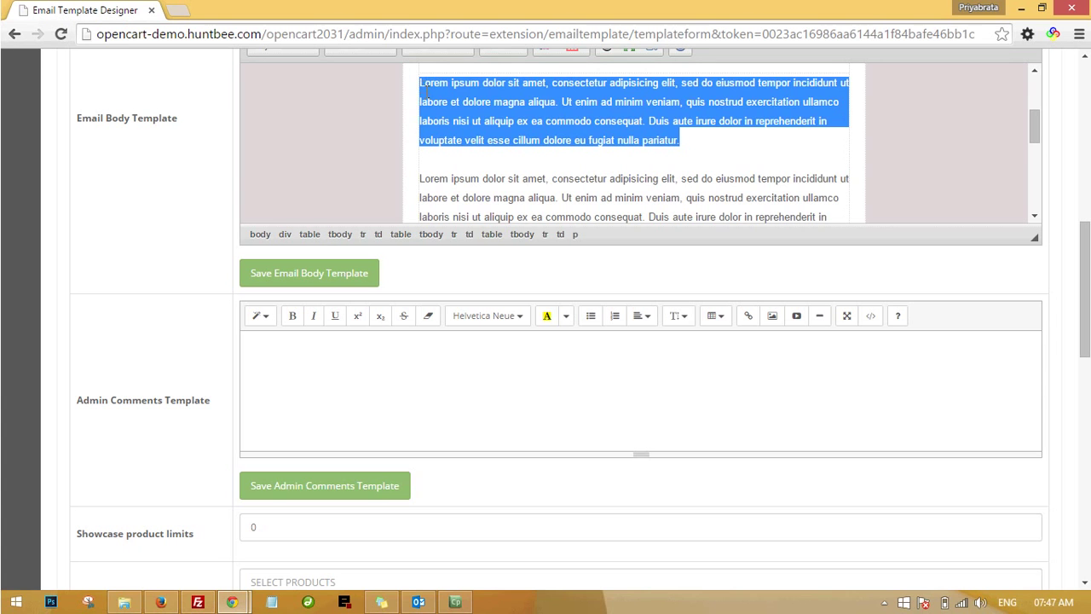
key("Delete")
scroll(511, 136, "down", 1)
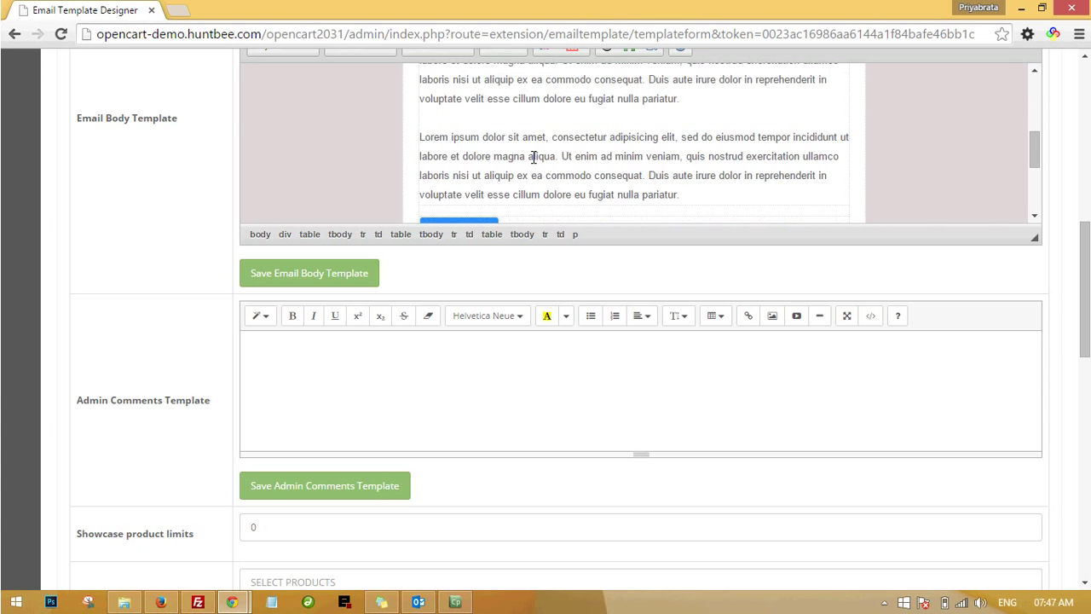
scroll(650, 186, "up", 1)
left_click_drag(679, 179, 426, 97)
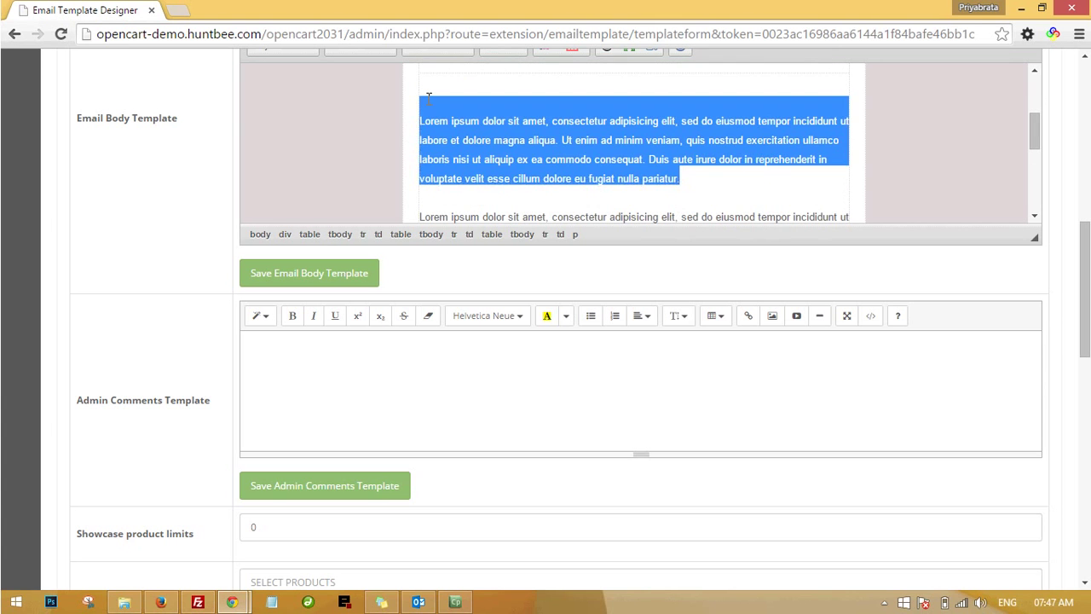
key("Delete")
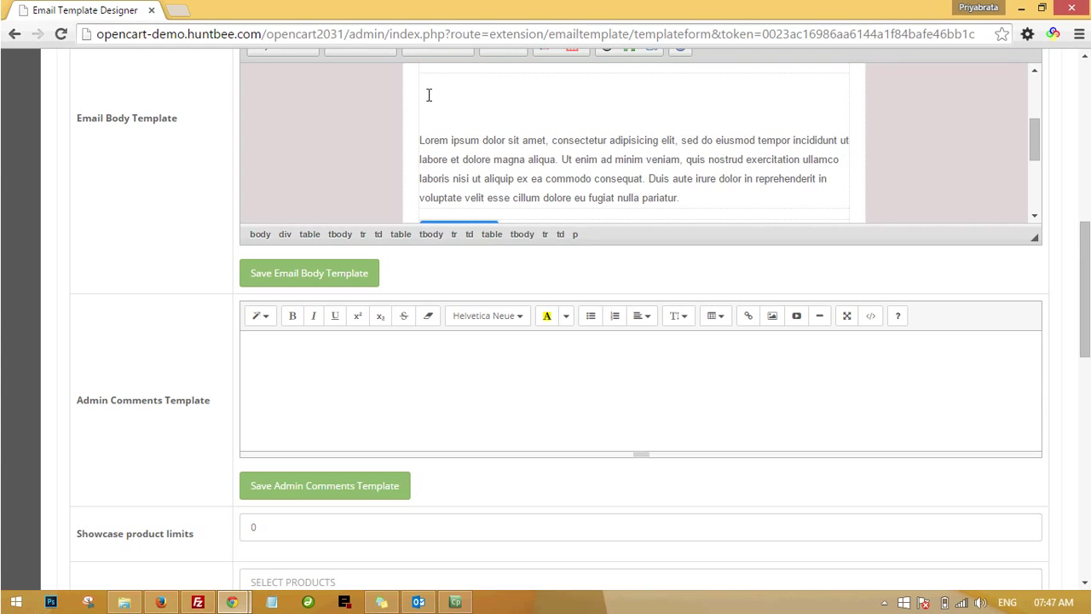
Write "Your order with order id {order_id} has been shipped to the following address." below the greeting and start a new line.
scroll(494, 181, "up", 1)
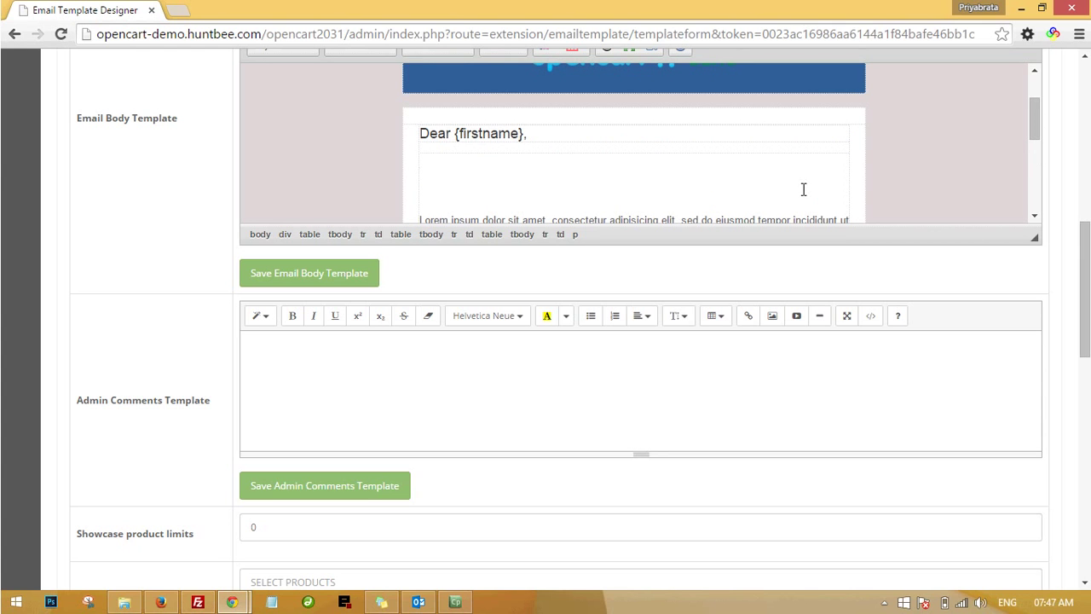
type("Your order with order id ")
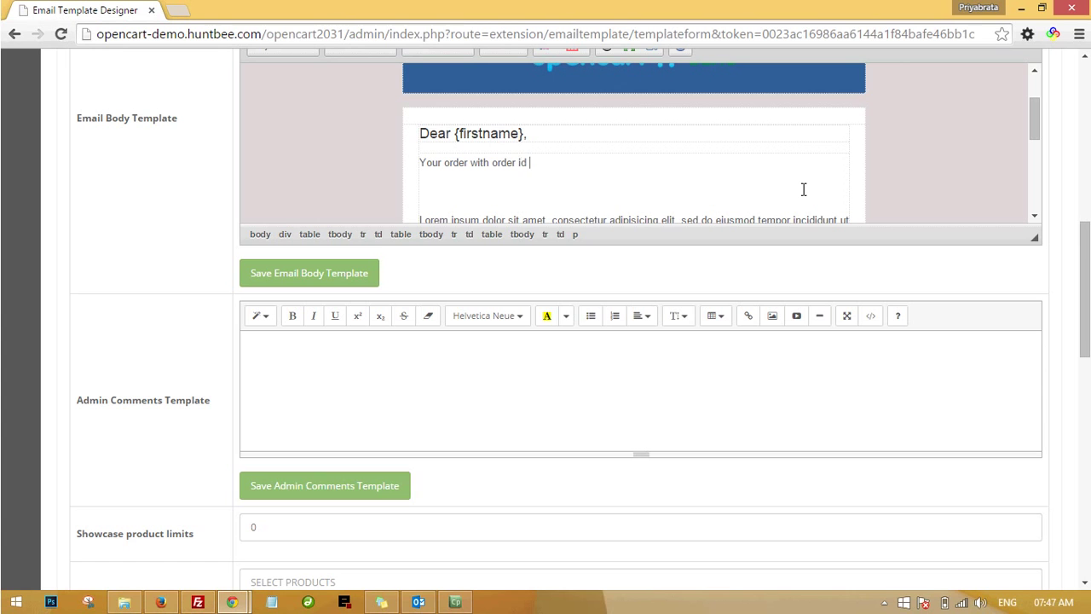
type("{order_id} has been shipped to the following address")
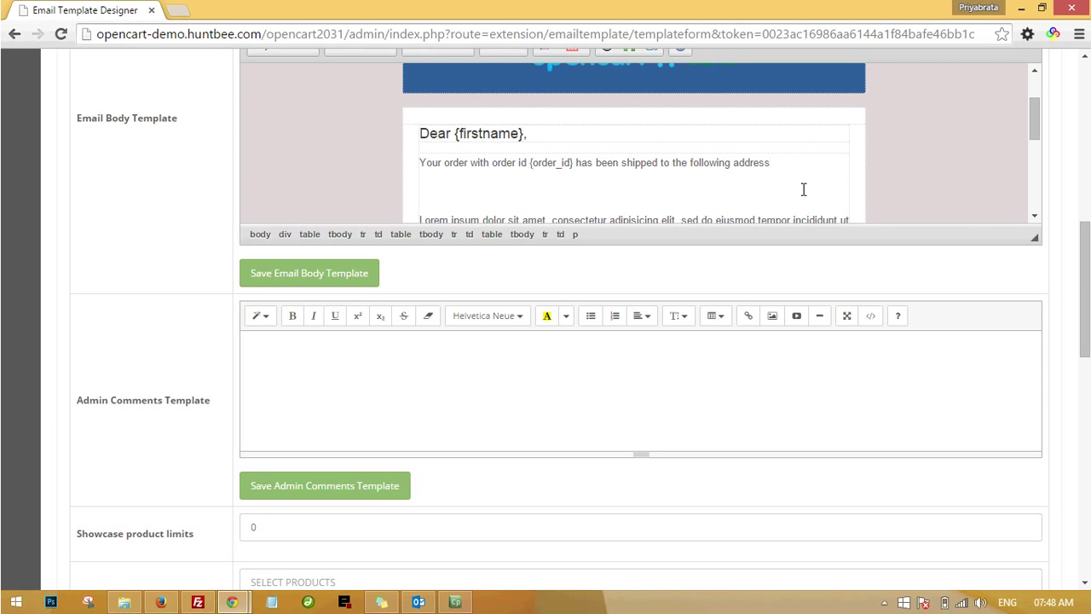
type(".")
key("Return")
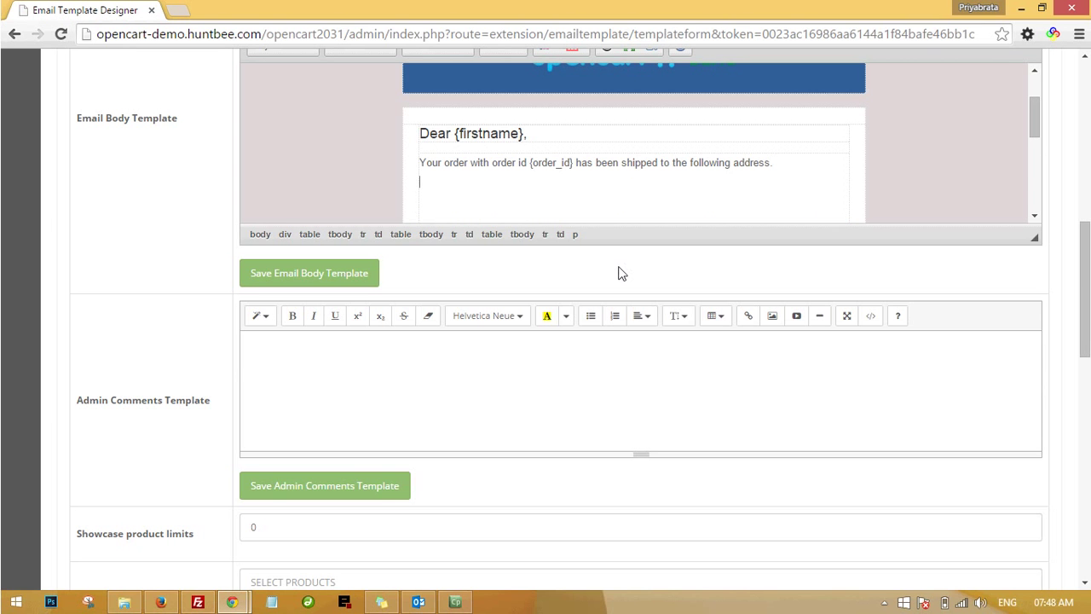
Find the customer shipping address shortcode {formatted_shipping_address} in the shortcode list and copy it.
scroll(619, 273, "up", 3)
scroll(247, 230, "up", 4)
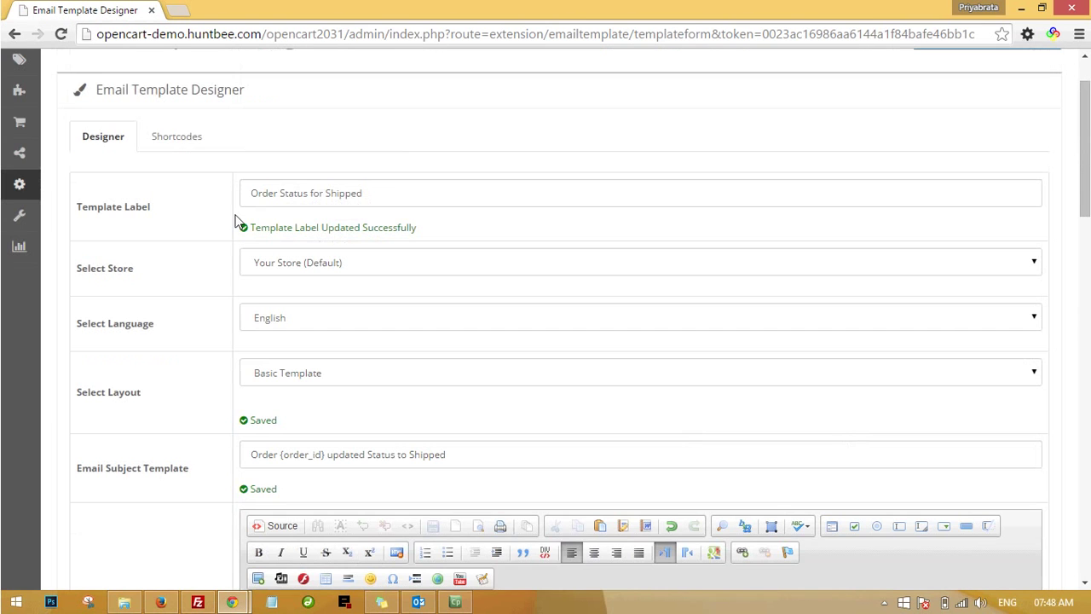
left_click(180, 140)
scroll(272, 465, "down", 4)
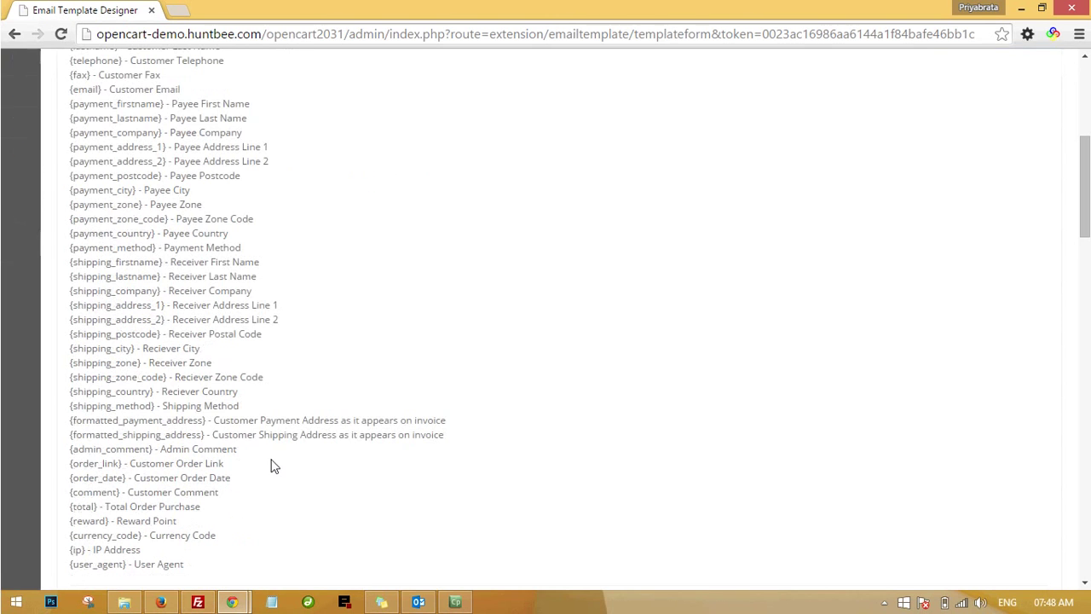
left_click_drag(220, 435, 463, 436)
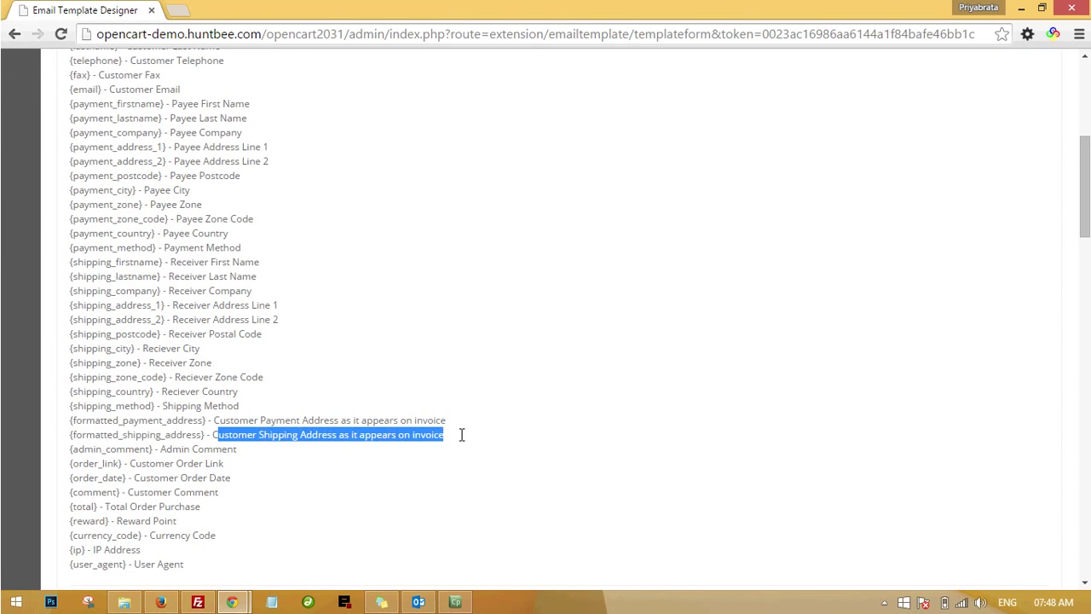
left_click(107, 436)
left_click_drag(208, 436, 70, 437)
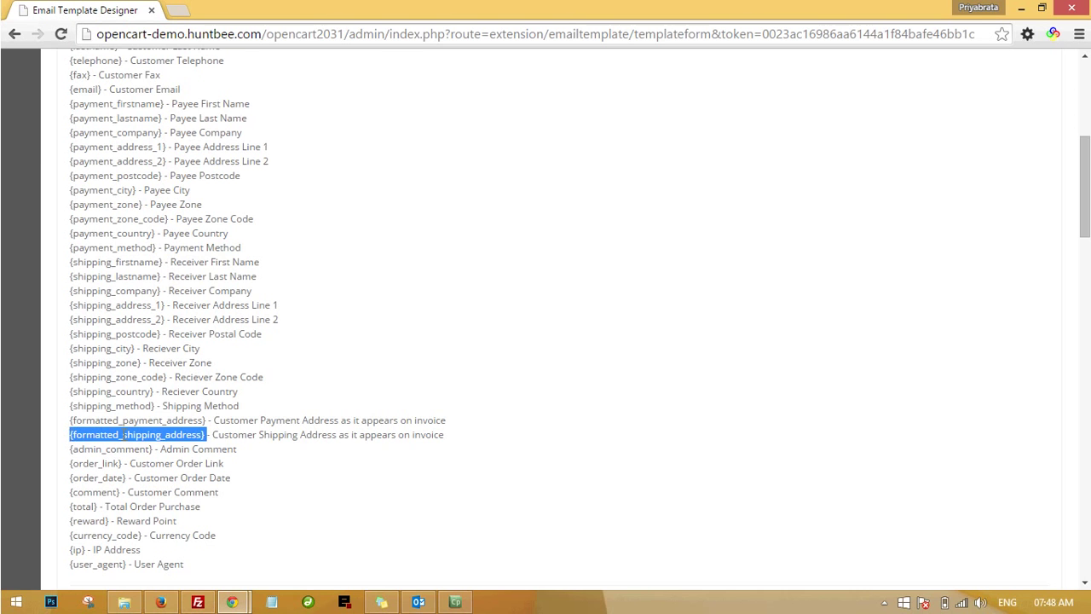
right_click(178, 436)
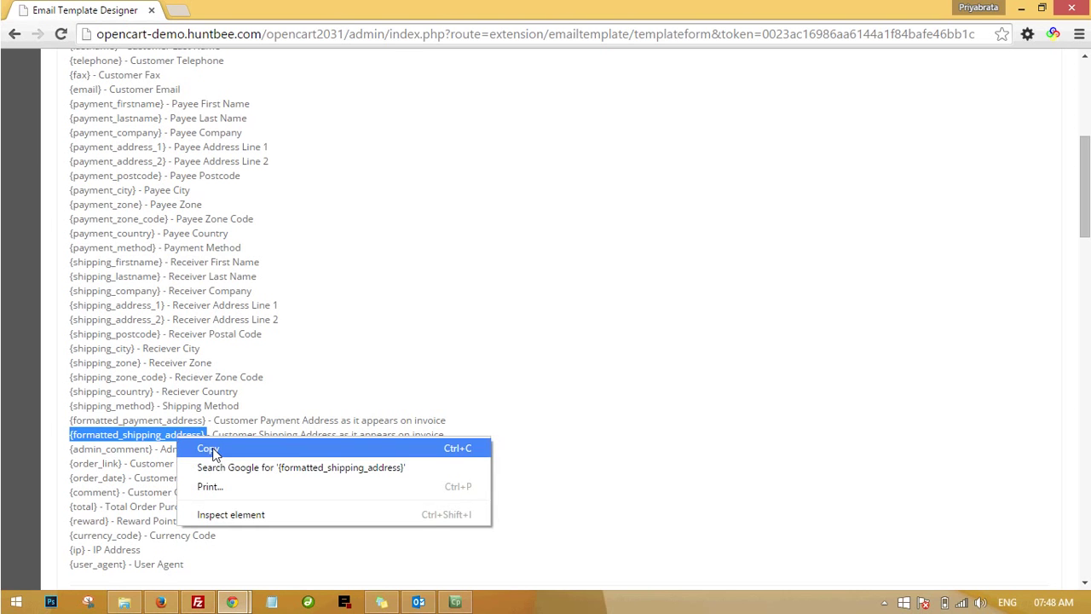
left_click(210, 449)
Paste {formatted_shipping_address} below the shipped sentence in the email body and start a new line.
scroll(132, 148, "up", 4)
left_click(127, 141)
scroll(641, 432, "down", 2)
scroll(641, 431, "down", 1)
left_click(442, 502)
key("ctrl+v")
scroll(573, 492, "down", 3)
scroll(573, 492, "up", 2)
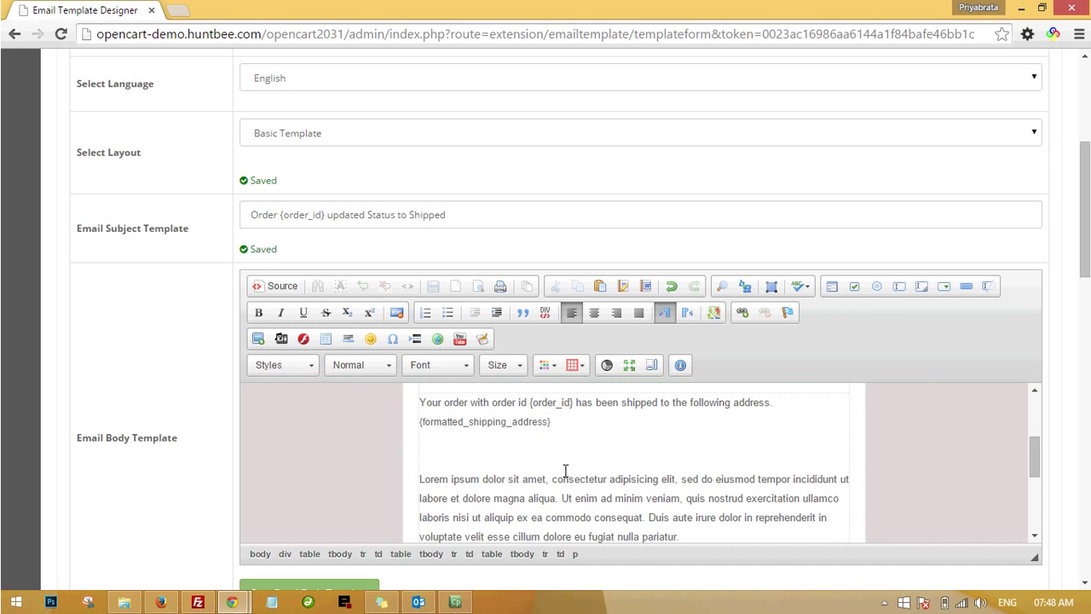
key("Return")
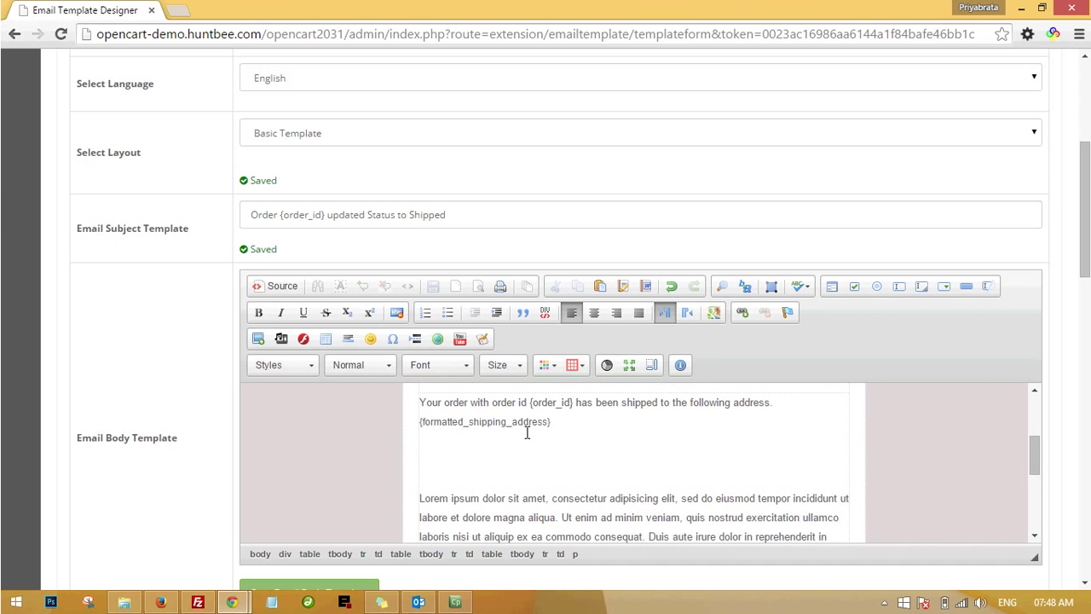
Look through the shortcode list for the ordered products shortcodes and copy {products_table}.
scroll(527, 435, "up", 5)
scroll(251, 267, "up", 3)
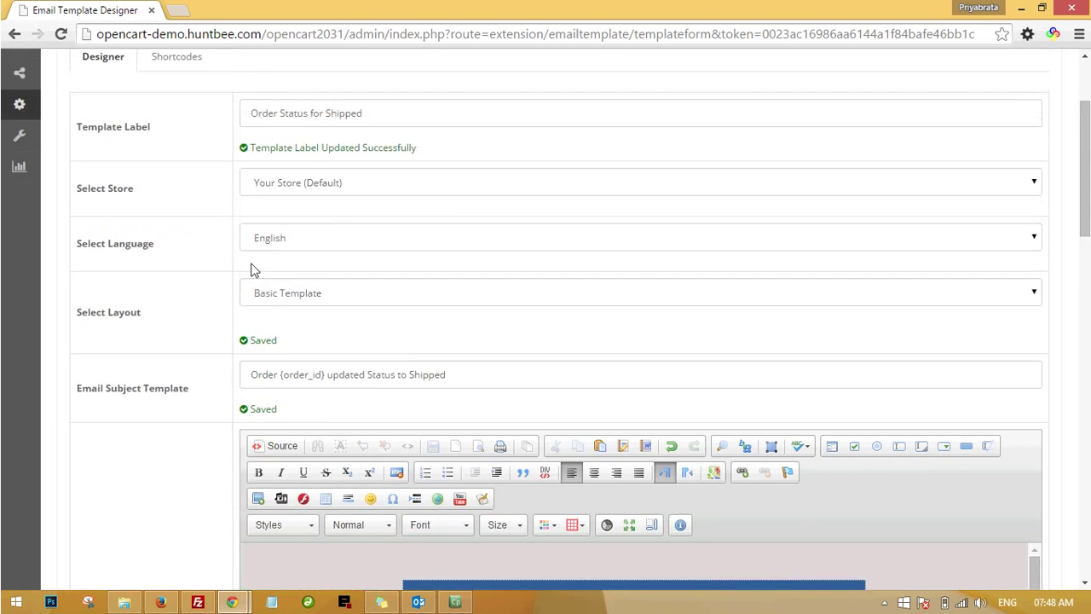
left_click(189, 143)
scroll(218, 383, "down", 5)
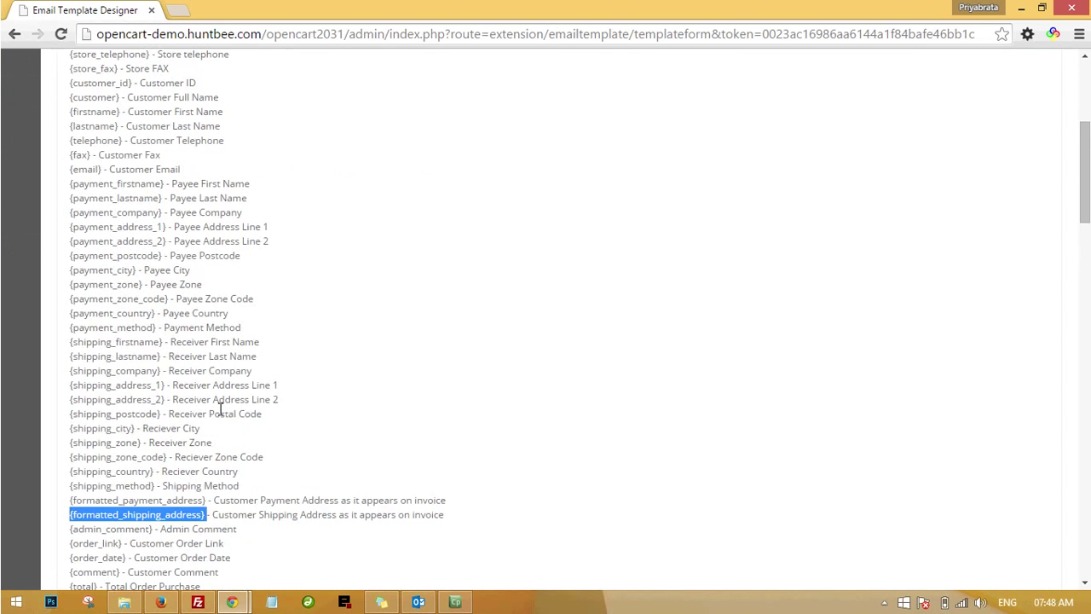
scroll(220, 431, "down", 3)
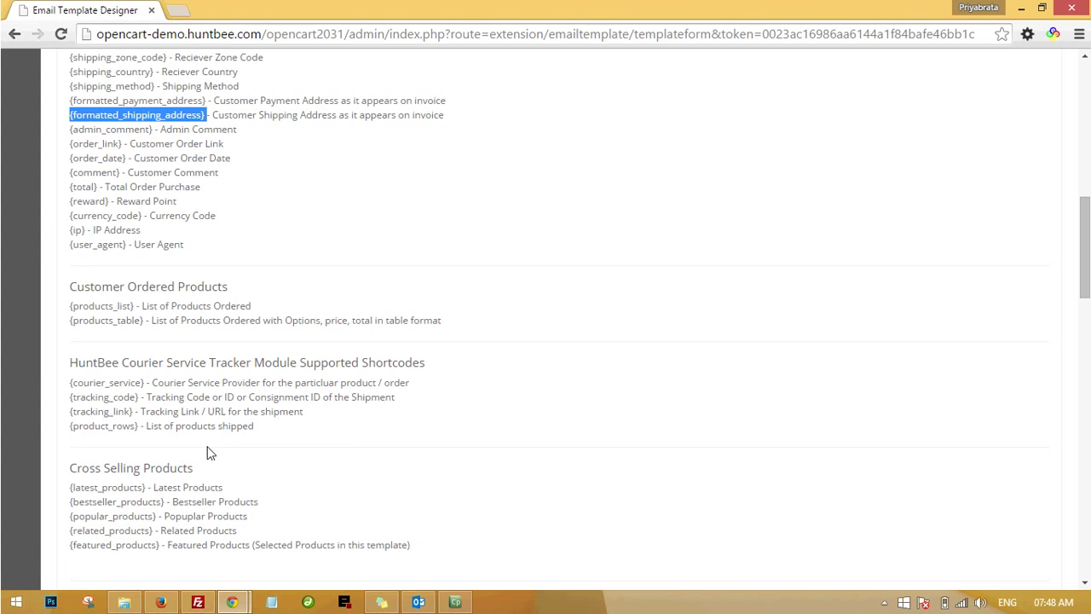
scroll(208, 450, "down", 1)
scroll(209, 452, "up", 1)
scroll(138, 374, "up", 1)
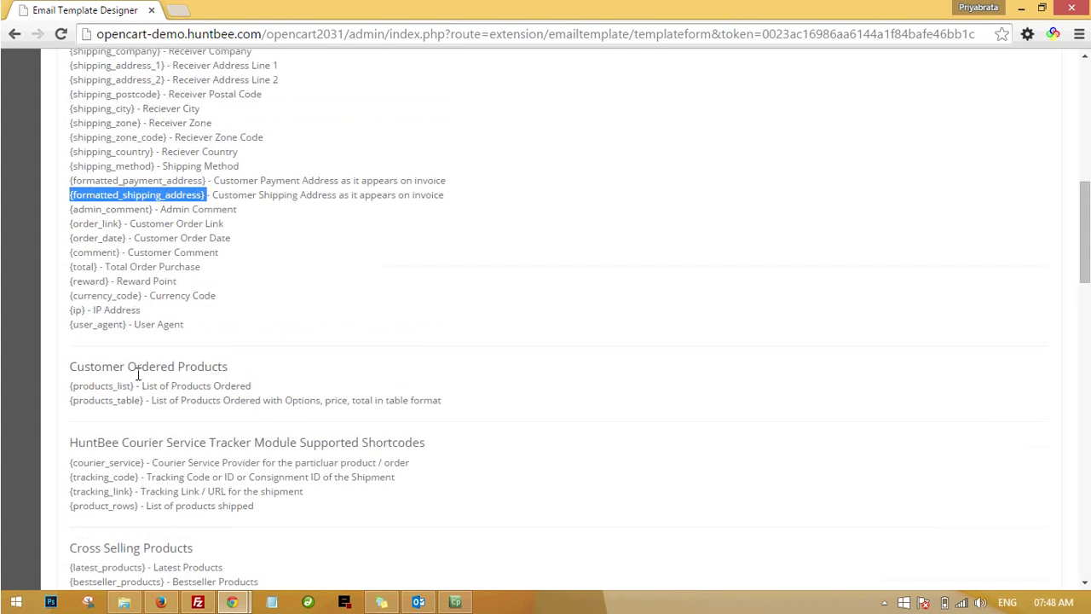
left_click_drag(144, 400, 69, 400)
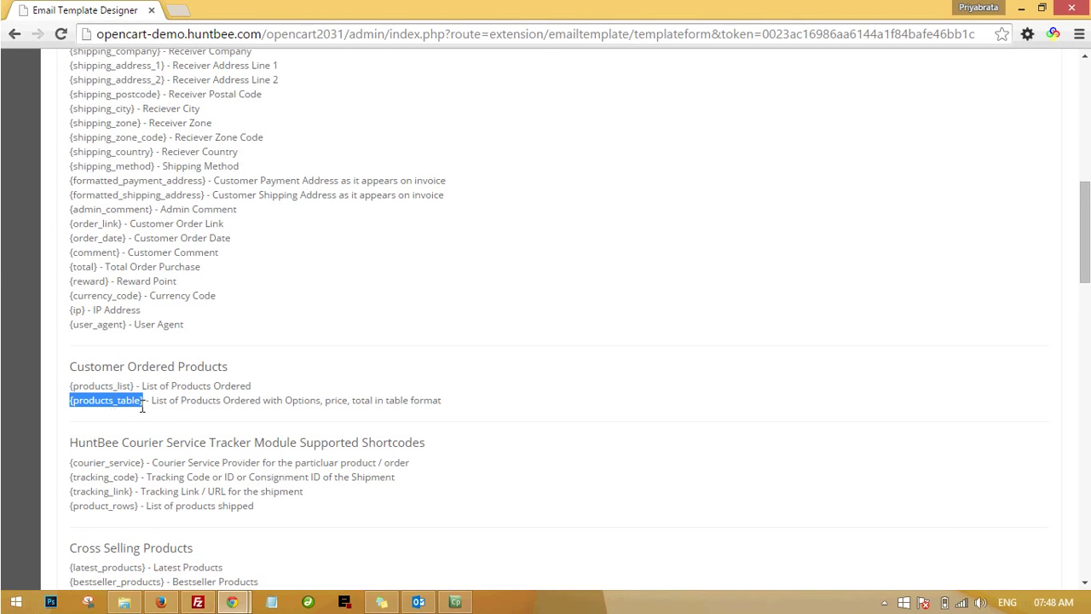
Paste {products_table} on the line below the shipping address shortcode in the email body.
scroll(142, 407, "up", 7)
scroll(189, 274, "down", 1)
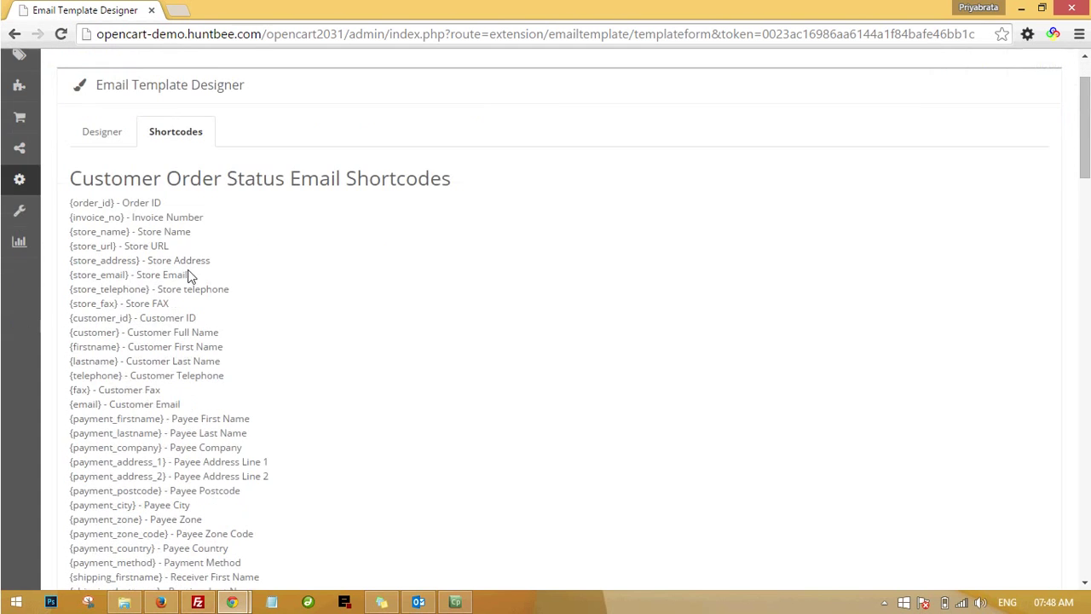
left_click(102, 131)
scroll(581, 482, "down", 3)
scroll(528, 453, "down", 1)
scroll(546, 478, "up", 2)
scroll(512, 482, "down", 1)
left_click(433, 447)
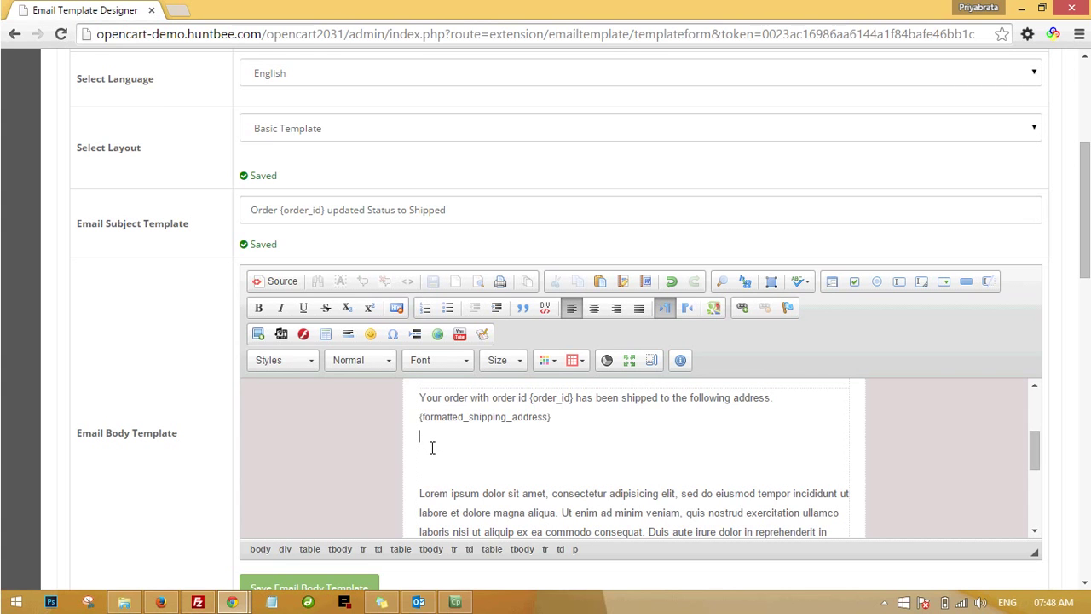
key("ctrl+v")
Delete the remaining Lorem ipsum paragraph above the Read More button in the email body.
scroll(553, 471, "down", 2)
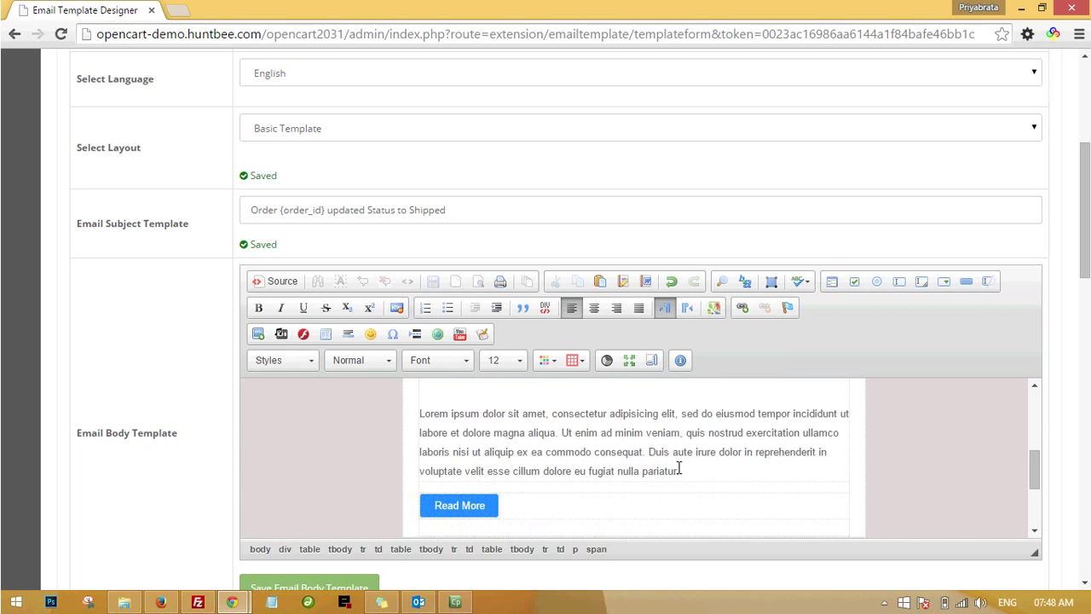
left_click_drag(687, 470, 420, 413)
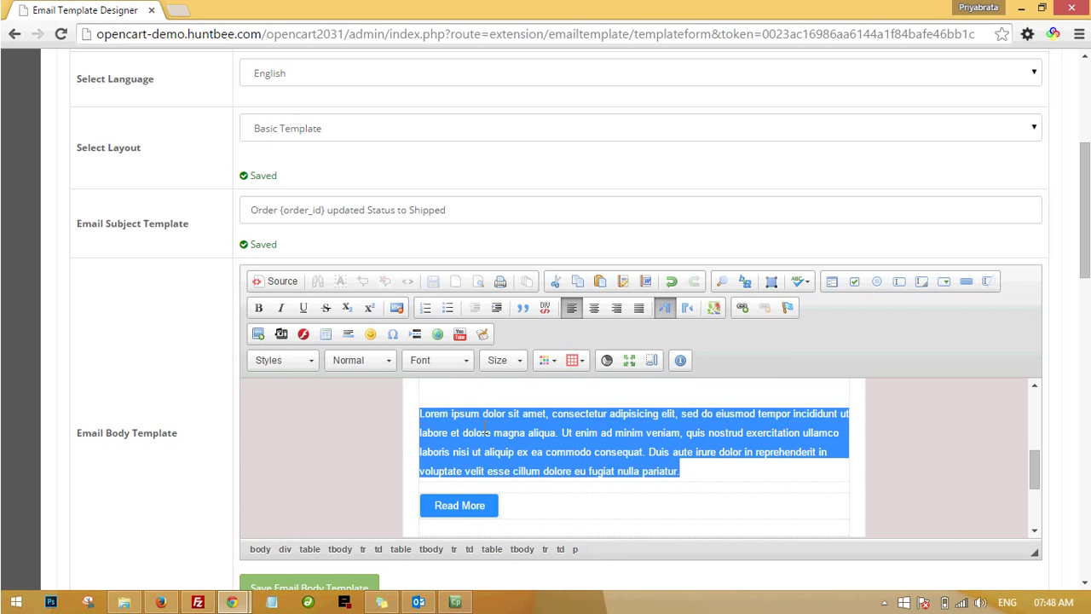
key("Delete")
scroll(485, 429, "down", 1)
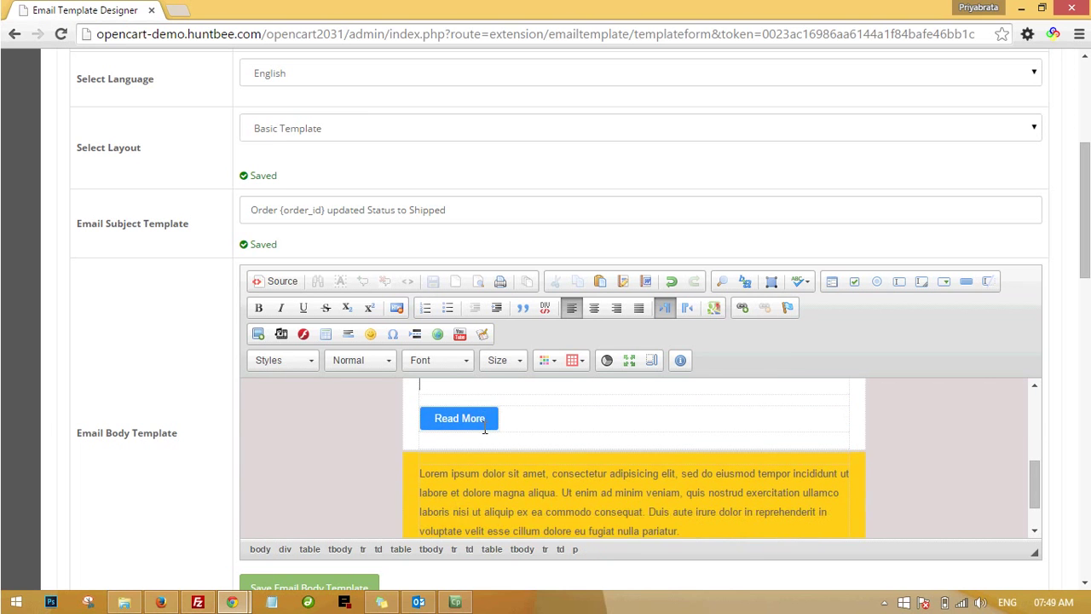
scroll(516, 469, "up", 2)
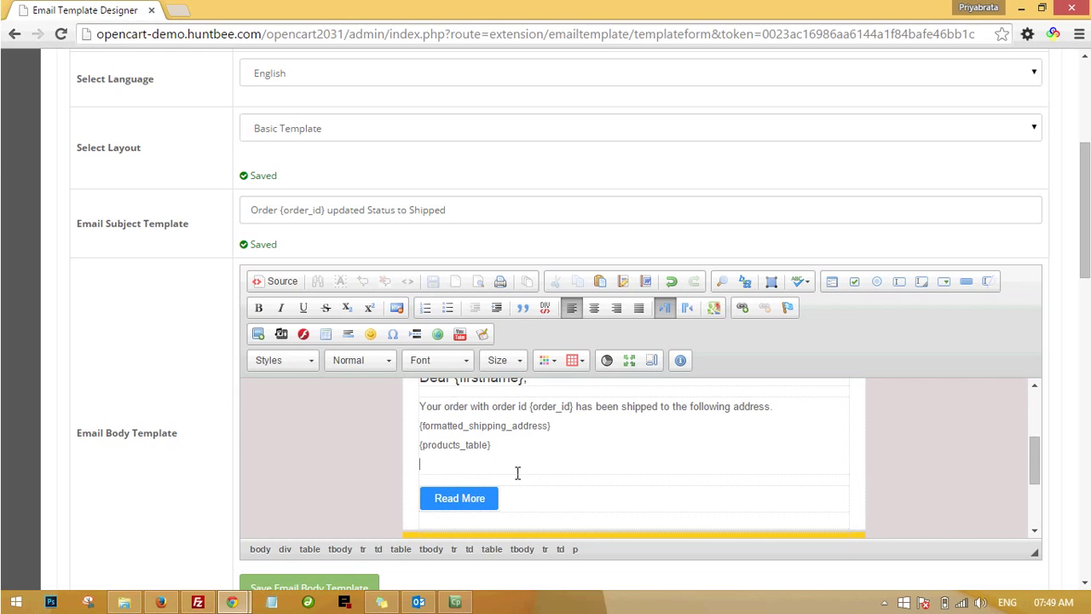
Remove the surrounding div, delete the table holding the Read More button, and clear the leftover blank space.
left_click(486, 498)
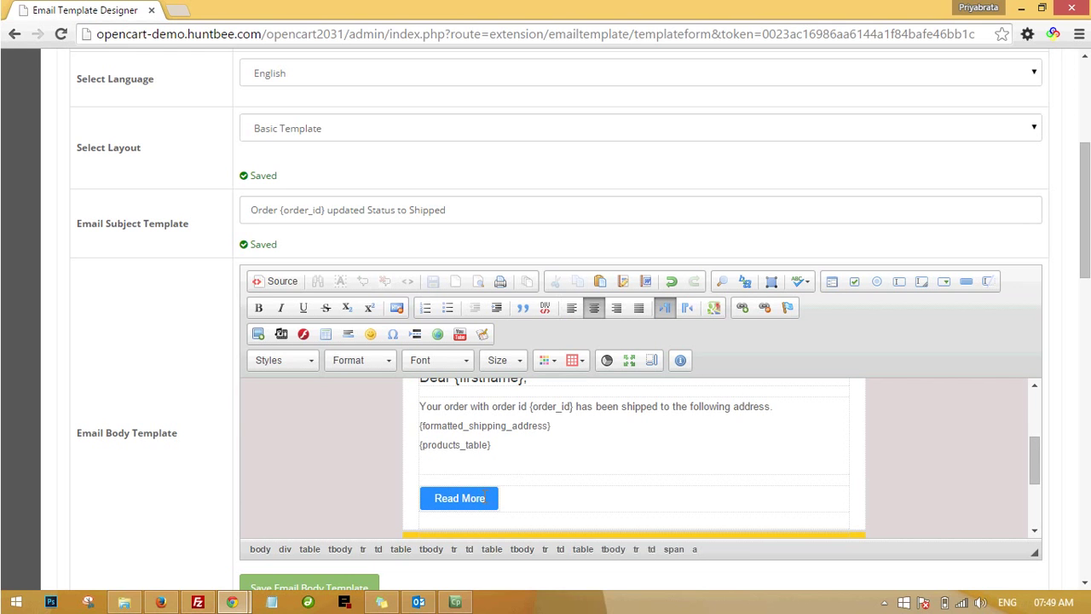
right_click(486, 498)
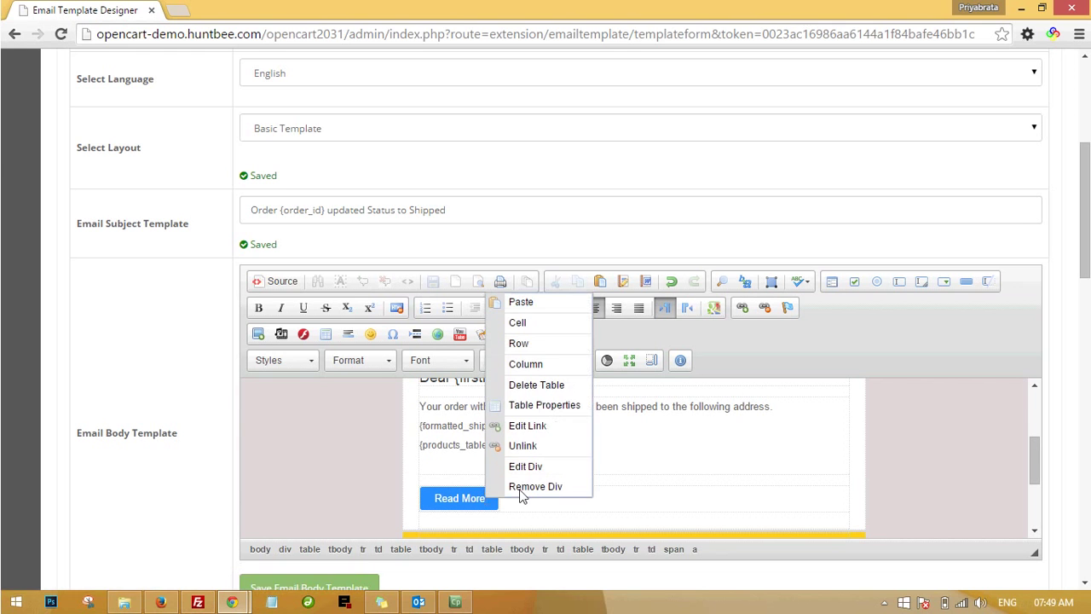
left_click(523, 489)
right_click(486, 498)
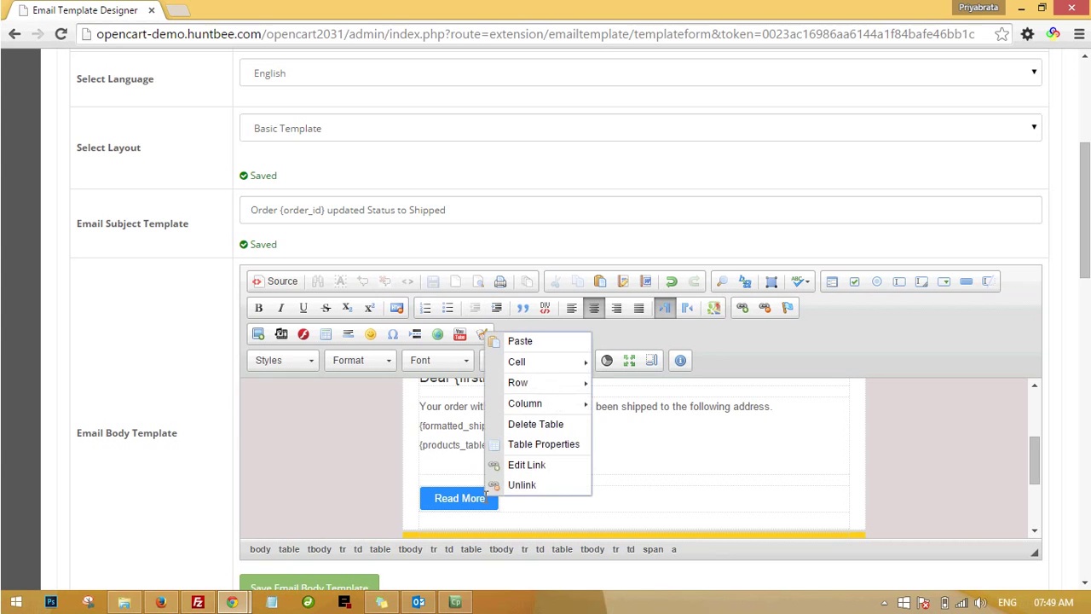
left_click(539, 425)
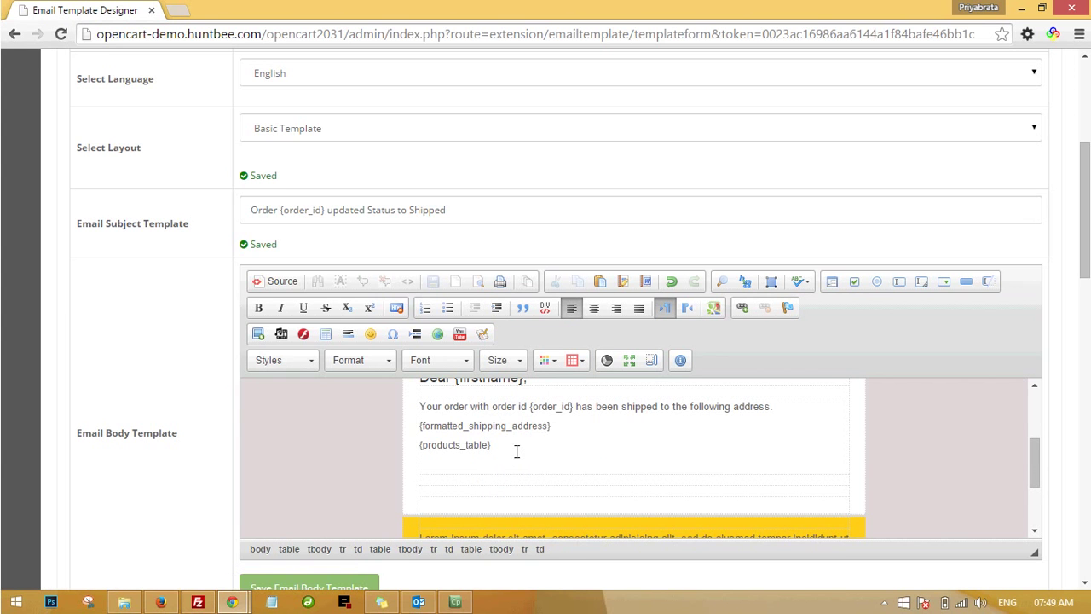
key("BackSpace")
left_click(452, 461)
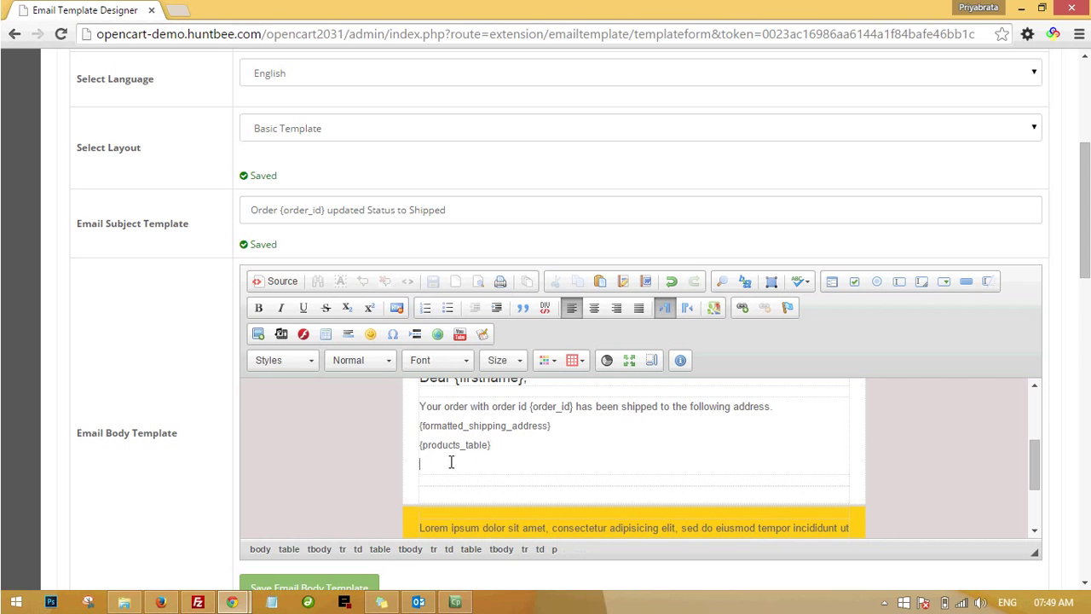
Copy the latest, bestseller, popular and related products lines from the Cross Selling Products shortcodes.
scroll(283, 297, "up", 2)
scroll(256, 256, "up", 2)
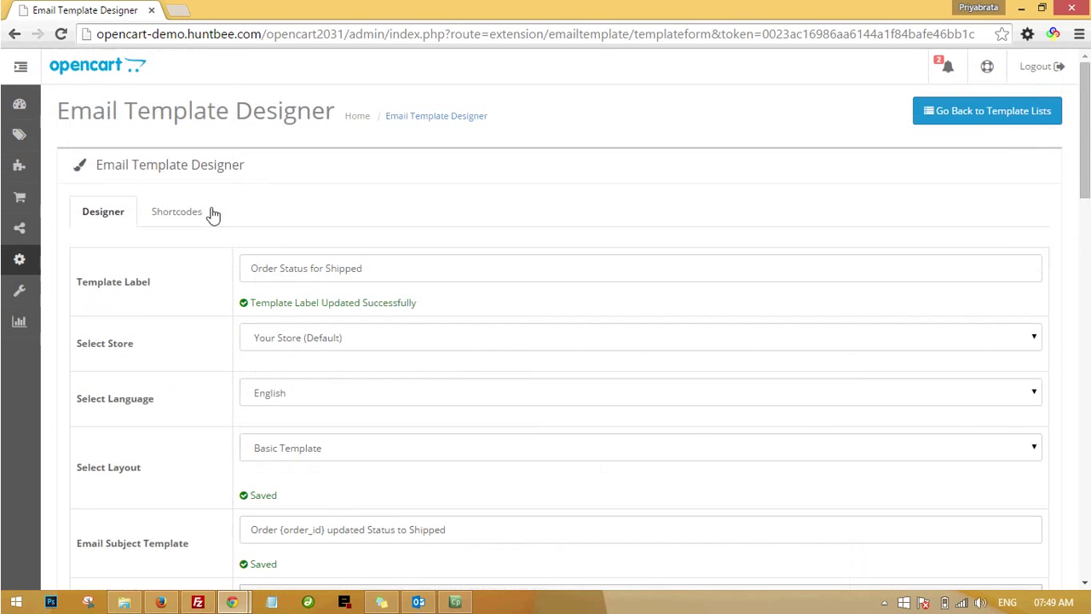
left_click(199, 214)
scroll(232, 414, "down", 6)
scroll(220, 438, "down", 4)
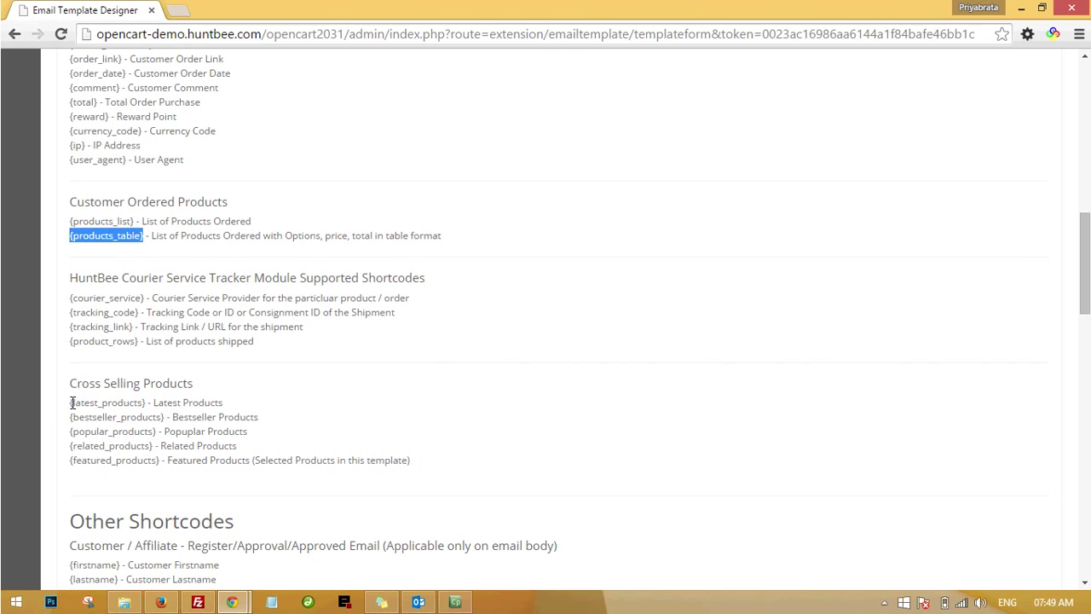
left_click_drag(70, 403, 417, 448)
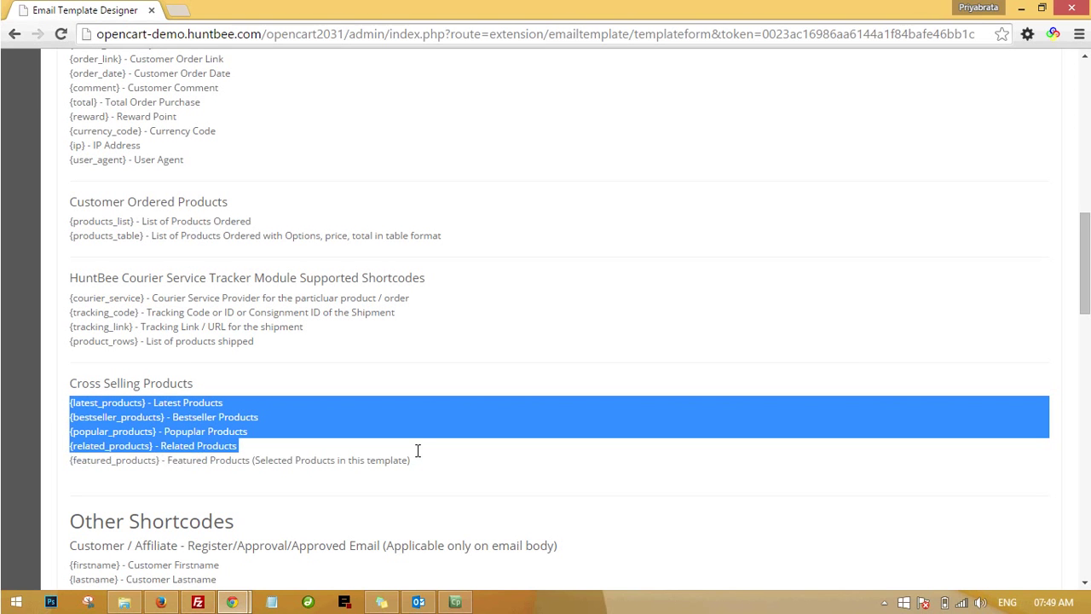
scroll(209, 256, "up", 4)
scroll(209, 255, "up", 5)
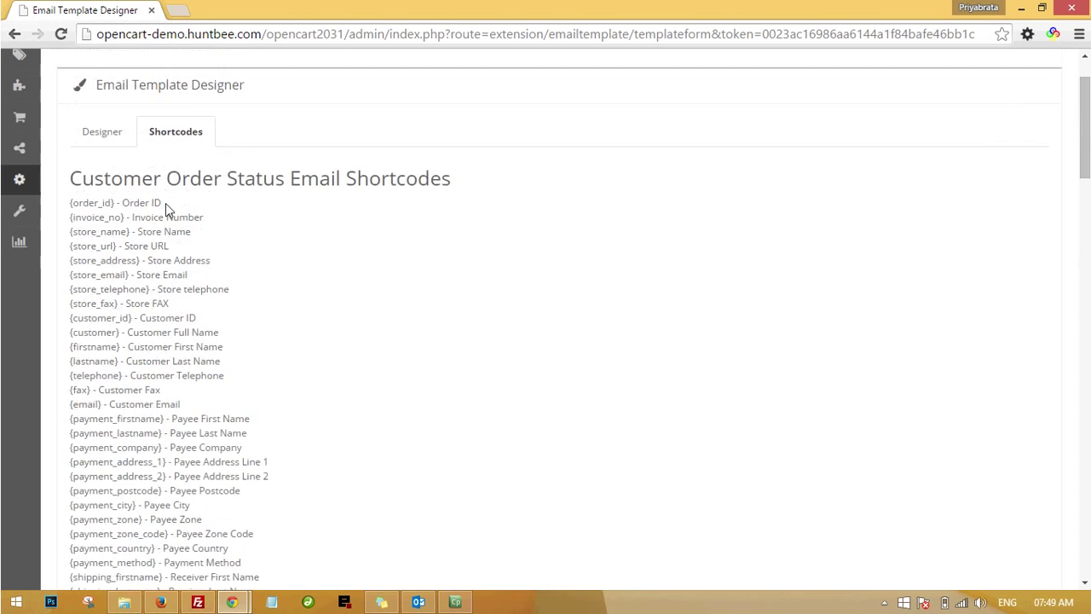
Paste the four cross-selling shortcode lines below {products_table} in the email body.
left_click(105, 142)
scroll(515, 514, "down", 5)
scroll(508, 478, "up", 1)
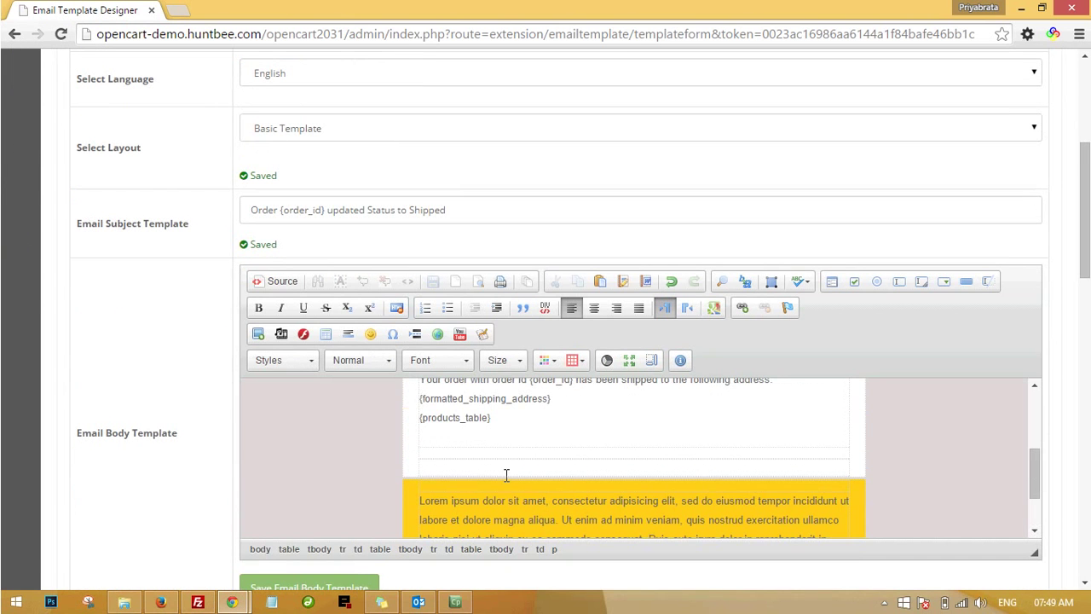
type("{latest_products} - Latest Products {bestseller_products} - Bestseller Products {popular_products} - Popuplar Products {related_products} - Related Products")
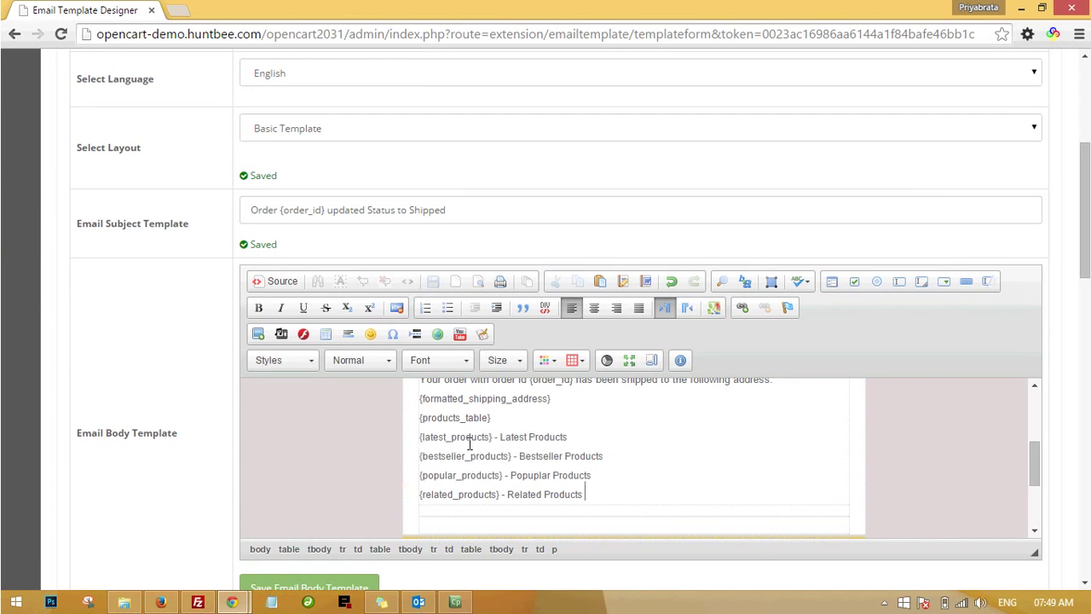
Strip the descriptions after the four cross-selling shortcodes, leaving only {latest_products}, {bestseller_products}, {popular_products} and {related_products}.
double_click(495, 436)
left_click(600, 438, "shift")
key("BackSpace")
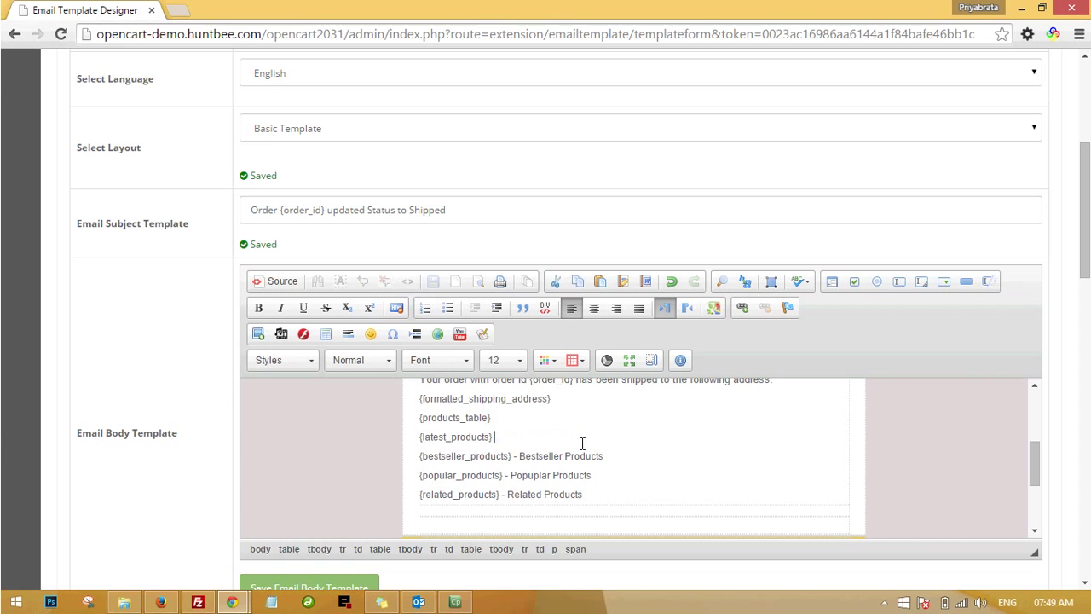
left_click_drag(513, 456, 602, 456)
key("BackSpace")
left_click_drag(506, 475, 605, 478)
key("BackSpace")
left_click_drag(503, 494, 592, 495)
key("BackSpace")
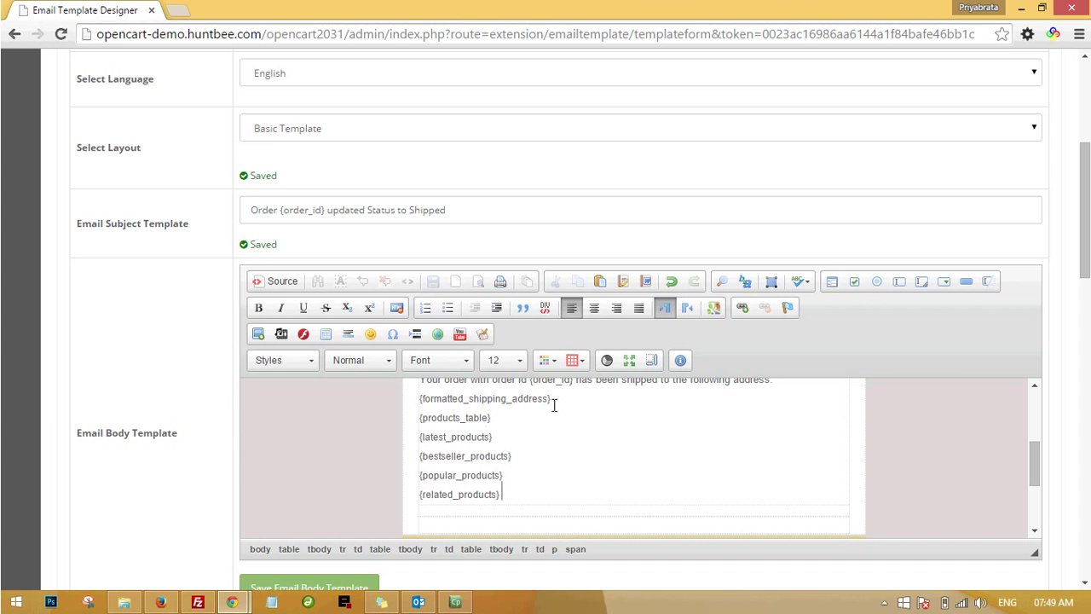
Insert a page break between {products_table} and {latest_products} in the email body.
left_click(506, 418)
key("Return")
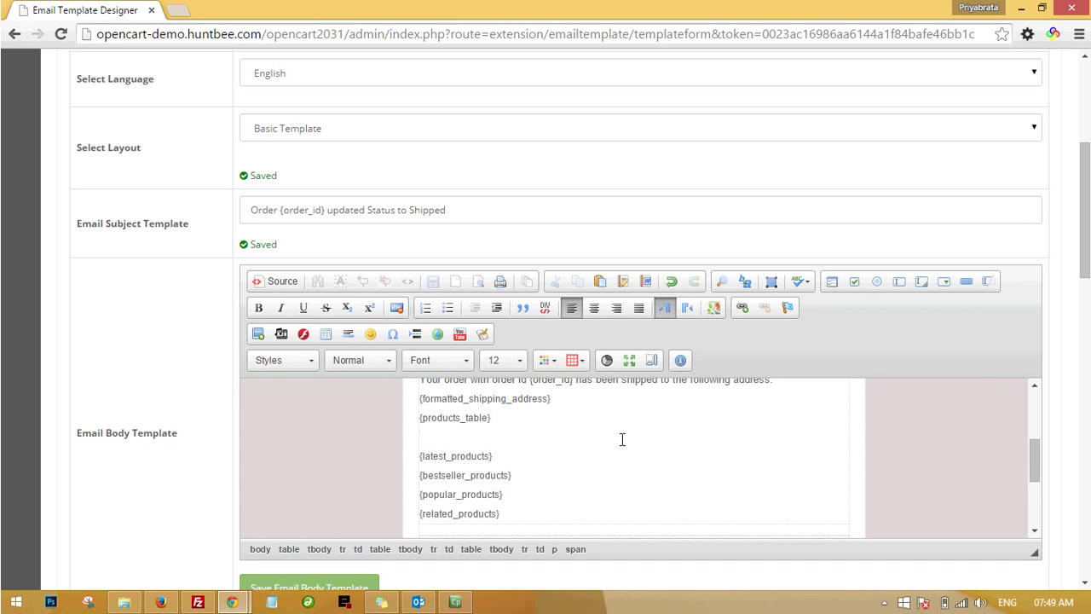
left_click(415, 334)
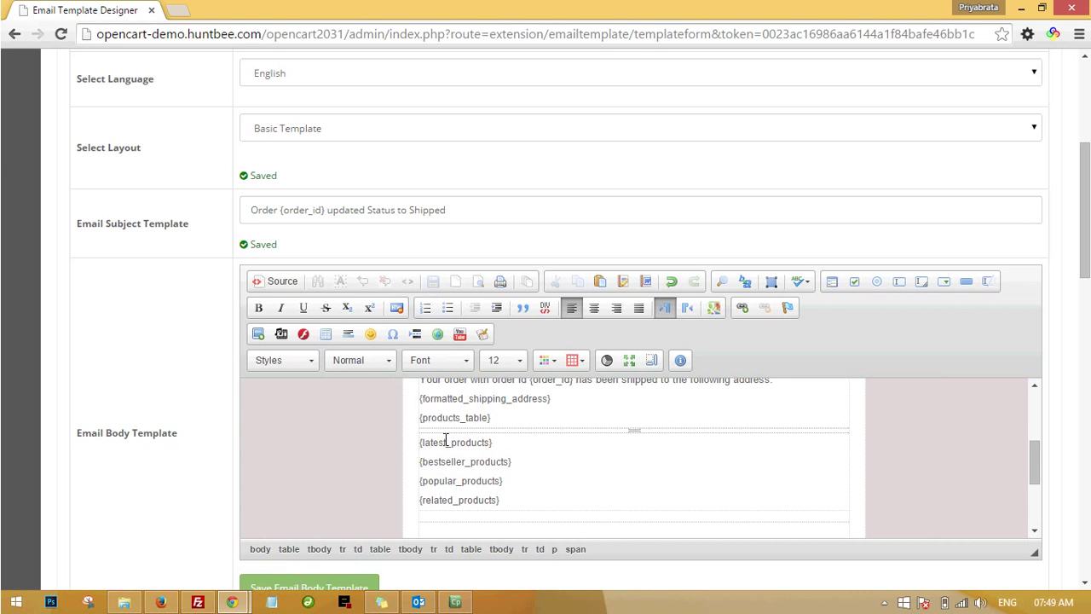
Add the heading line "Latest Products in our Store" above {latest_products}.
key("Return")
type("Latest")
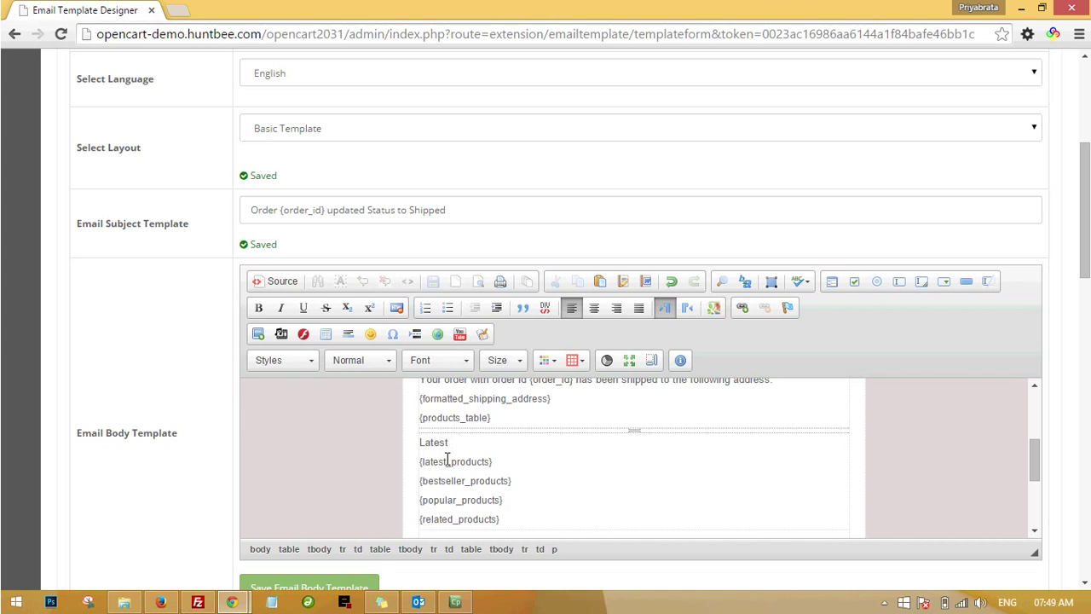
type(" Products in our Store")
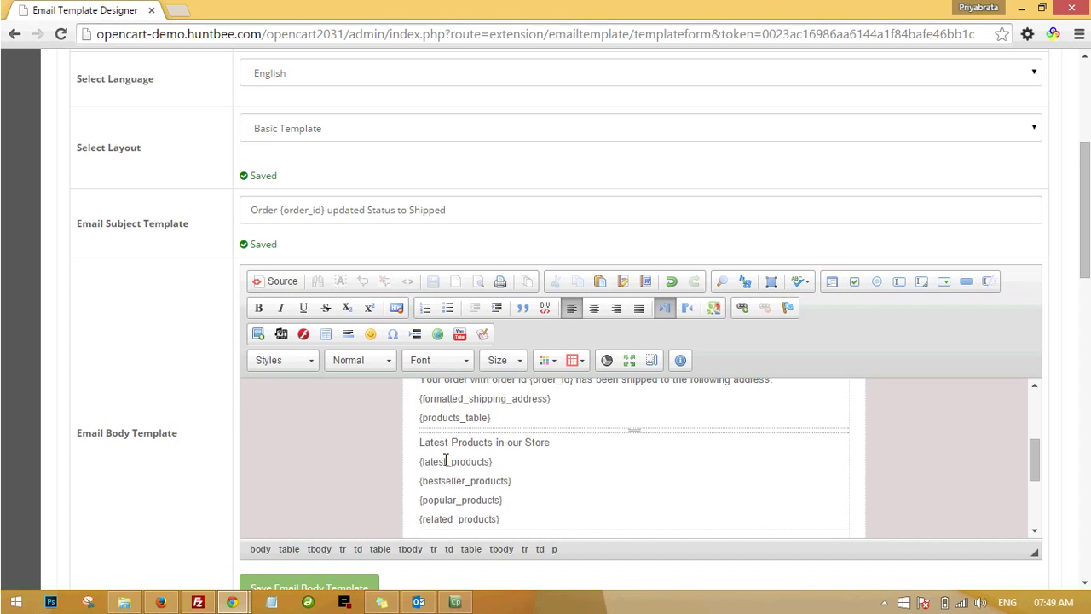
Add the heading line "Bestselling Products in our Store" above {bestseller_products} in the email body.
left_click(500, 463)
key("Return")
type("Bestselling {")
key("BackSpace")
type("Products")
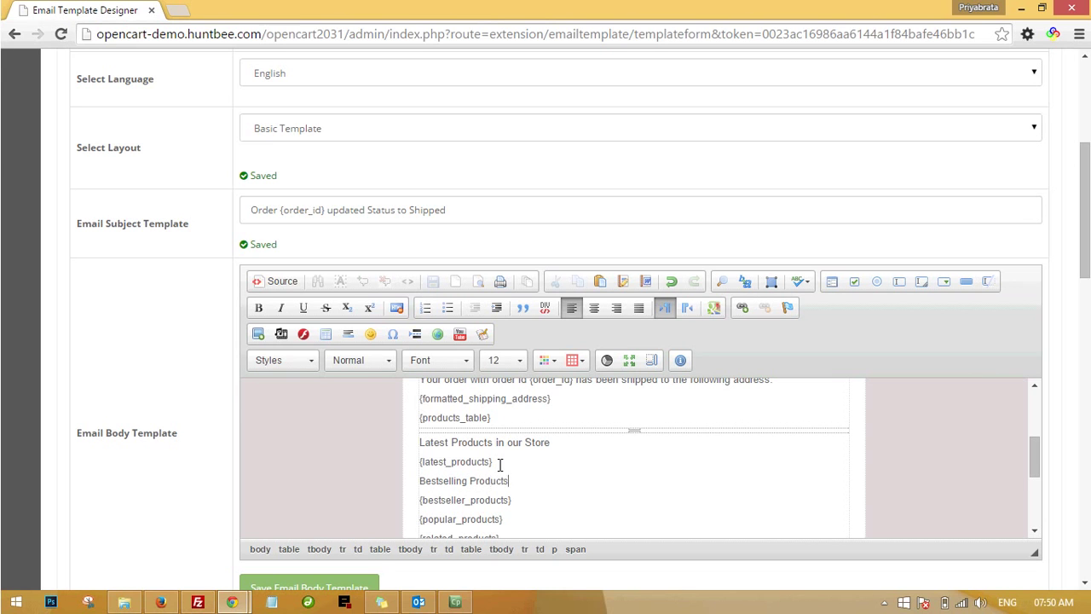
type(" in our Store")
Add the heading lines "Most viewed Products" above {popular_products} and "You may also Like" above {related_products}.
left_click(524, 503)
key("Return")
scroll(518, 500, "down", 1)
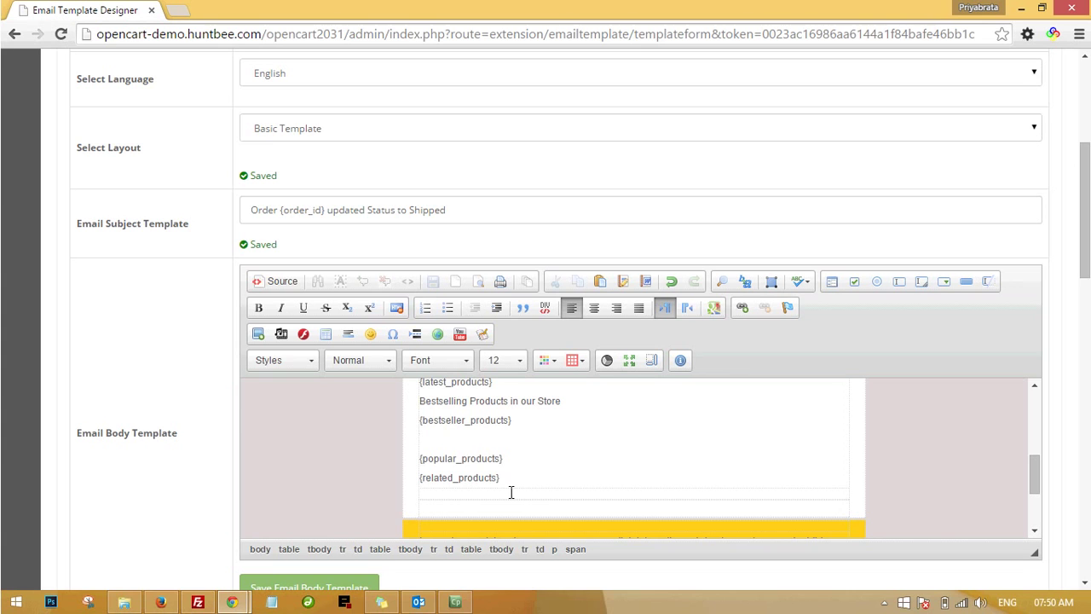
type("Most viewed Products")
key("Return")
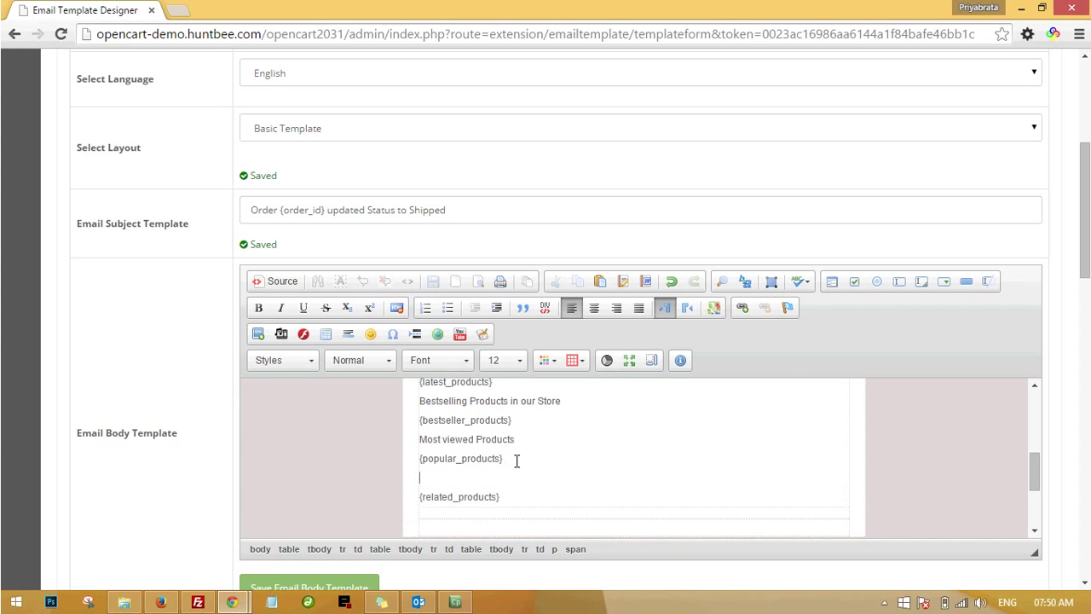
type("You may also Like")
Insert page breaks before the "You may also Like", "Most viewed Products" and "Bestselling Products in our Store" headings.
left_click(516, 461)
left_click(416, 335)
left_click(422, 439)
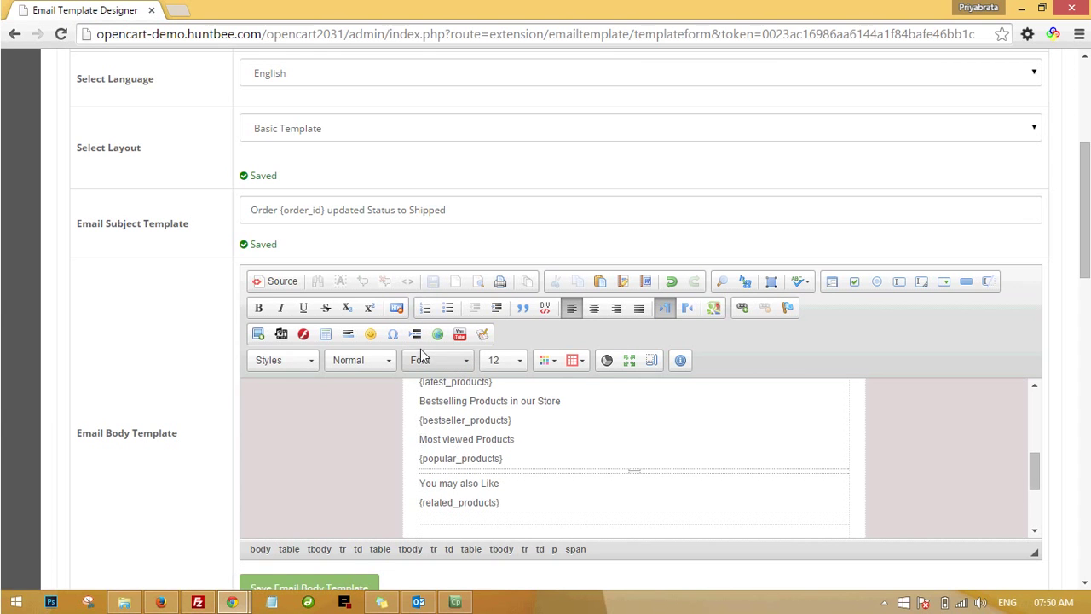
left_click(415, 334)
left_click(421, 401)
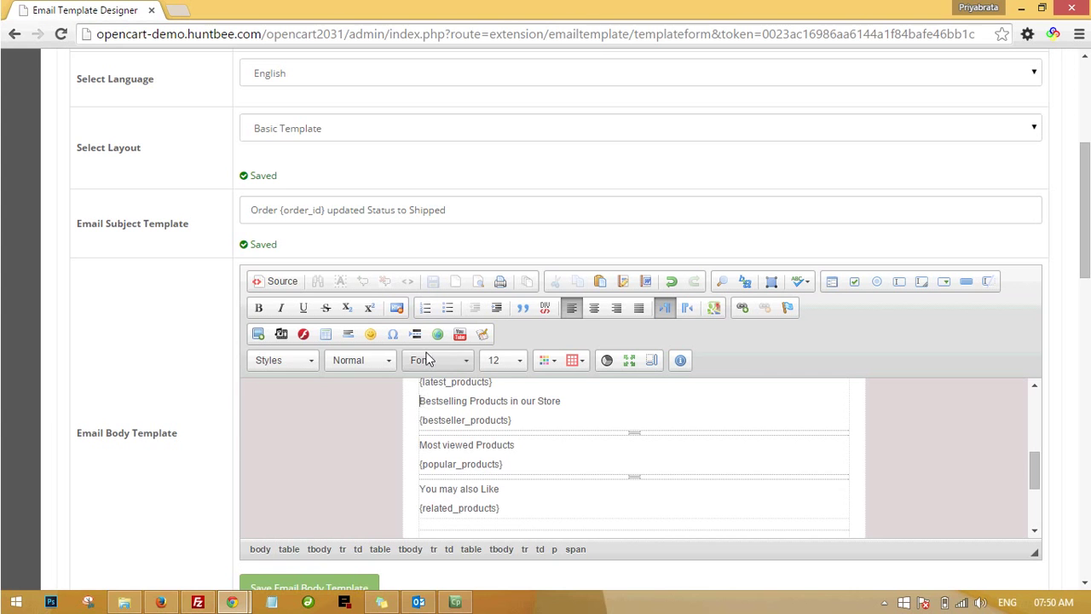
left_click(416, 334)
Make the four cross-selling headings in the email body bold.
left_click_drag(560, 407, 418, 407)
left_click(258, 307)
left_click_drag(520, 453, 419, 450)
left_click(260, 308)
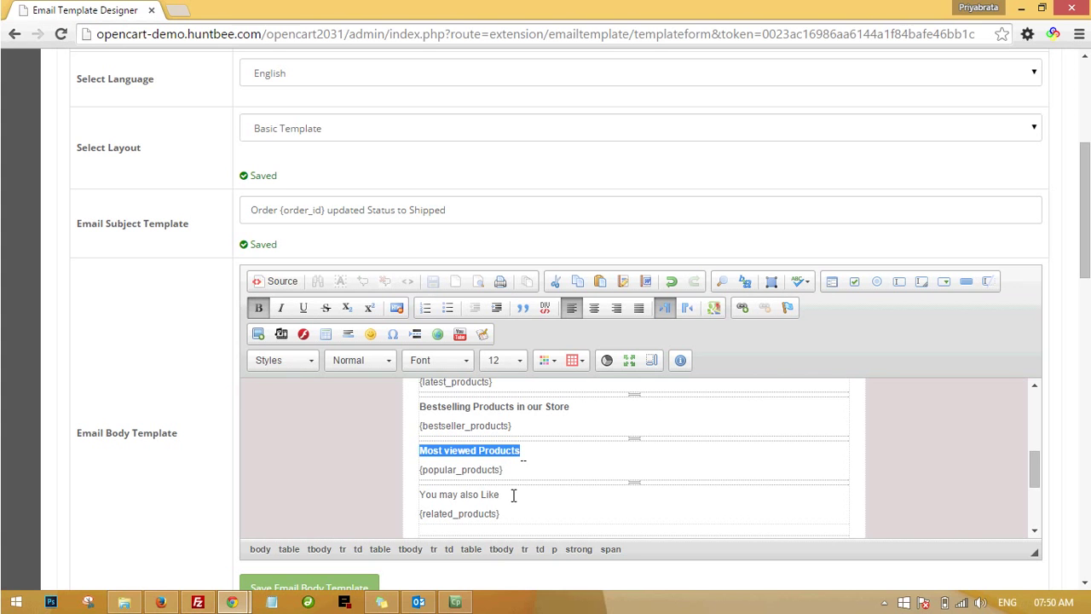
left_click_drag(513, 495, 421, 499)
left_click(260, 310)
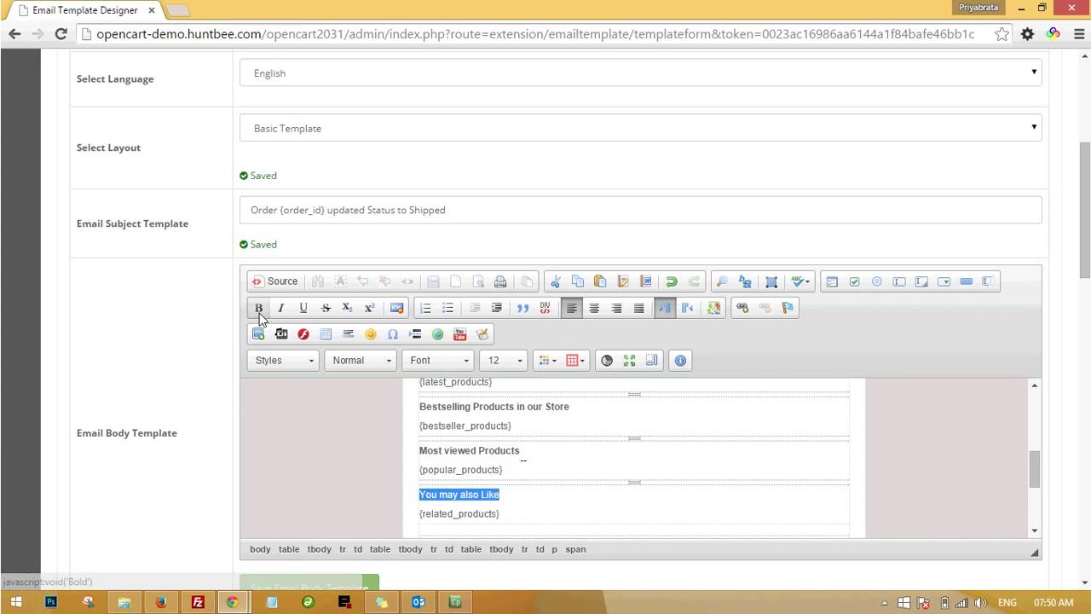
left_click(259, 311)
scroll(488, 425, "up", 2)
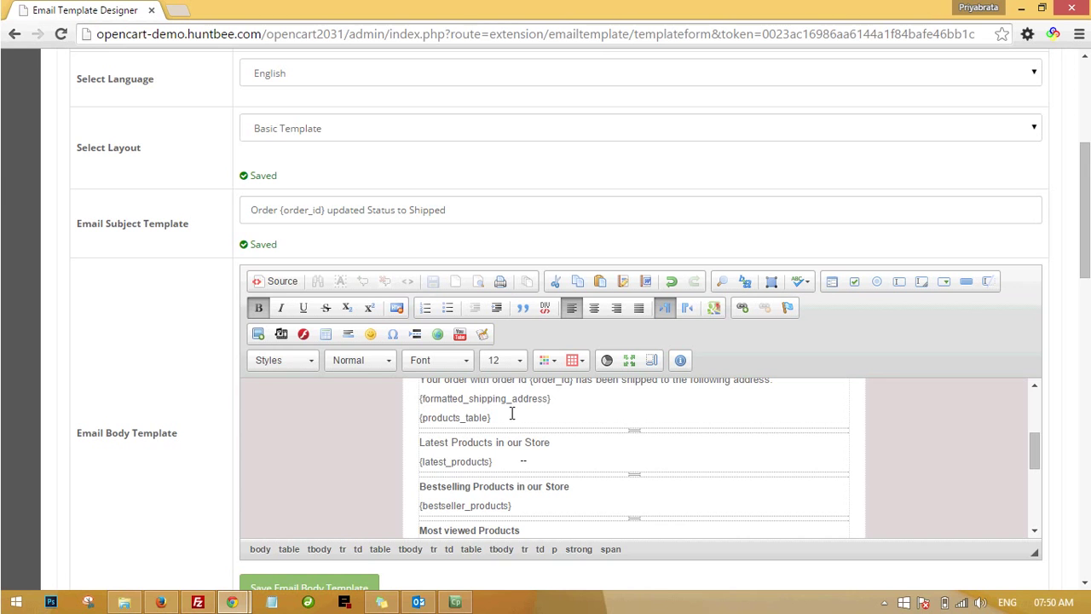
triple_click(559, 442)
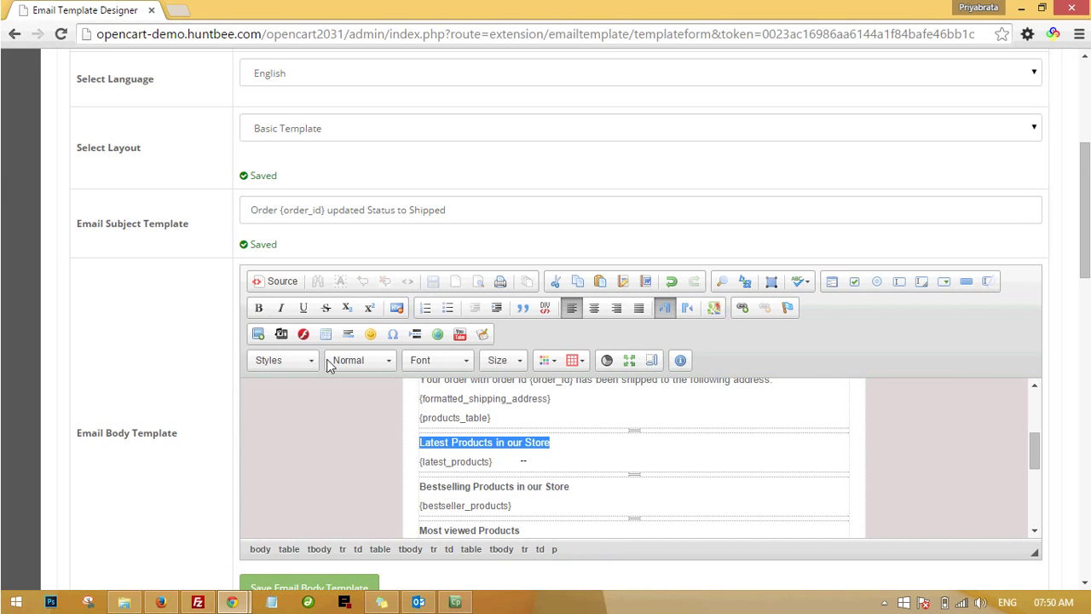
left_click(258, 307)
left_click(644, 463)
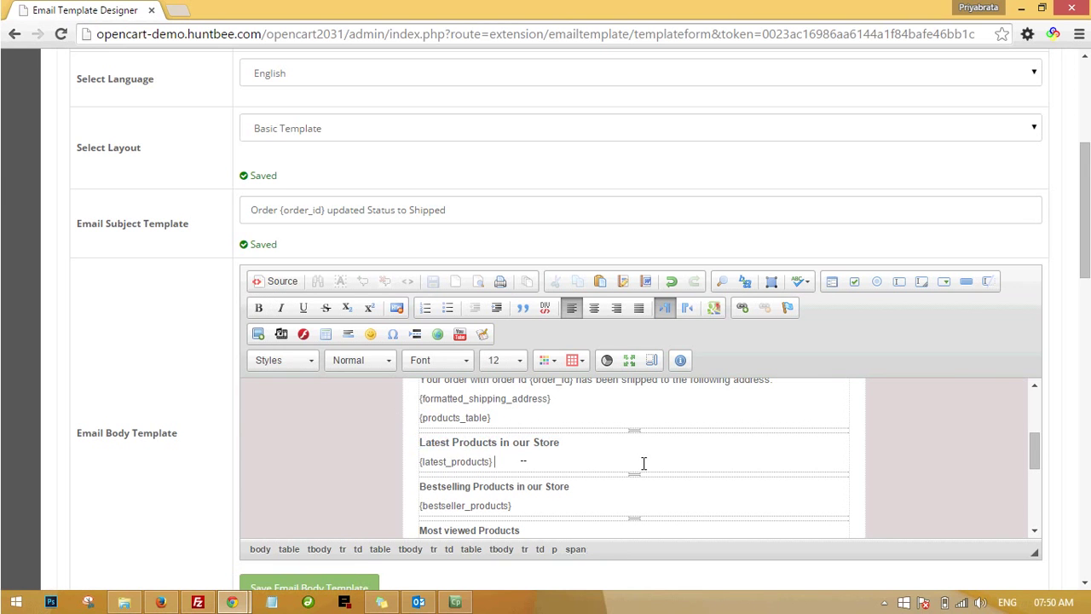
Set the showcase product limit to 4.
scroll(644, 463, "down", 2)
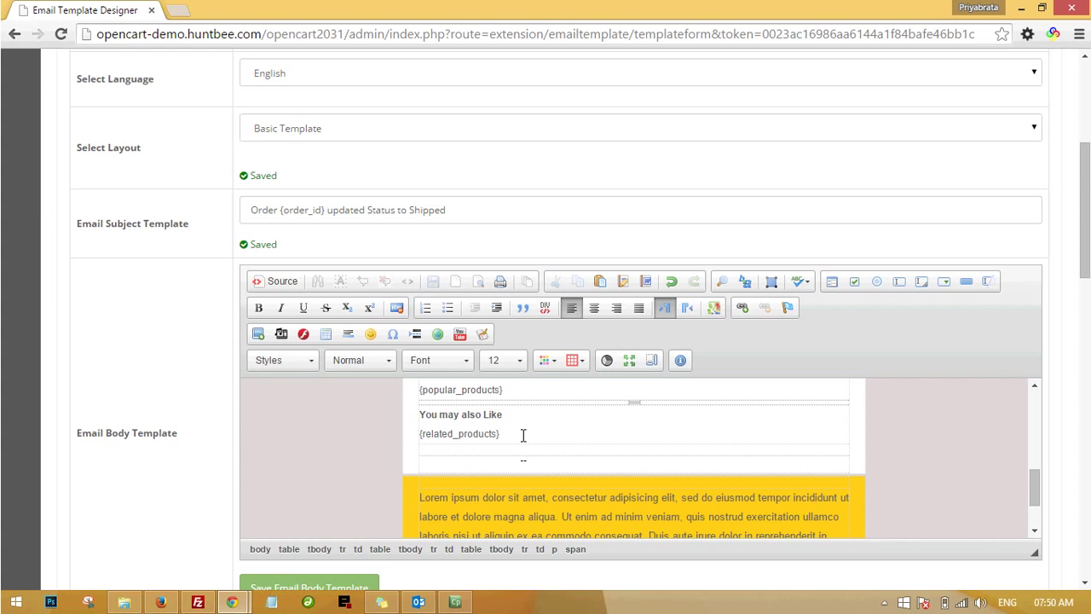
scroll(424, 460, "down", 3)
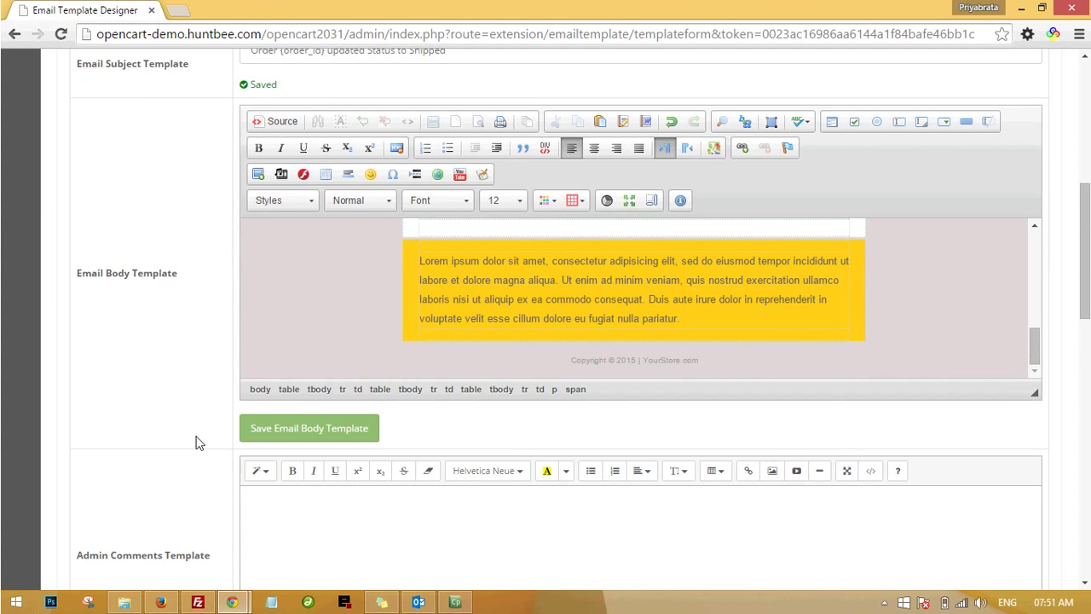
scroll(196, 442, "down", 3)
double_click(251, 443)
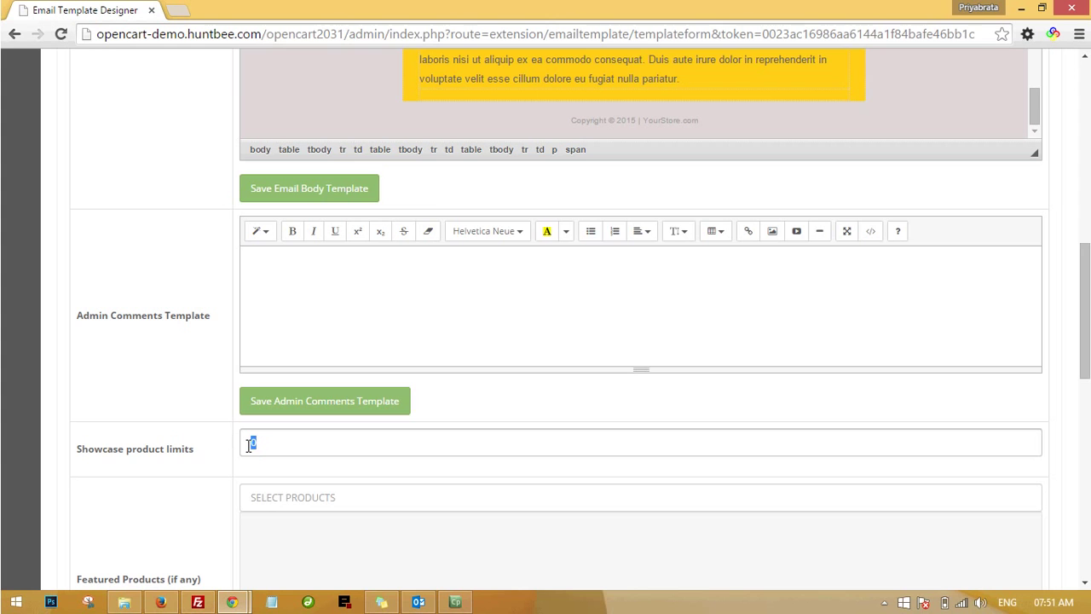
type("4")
left_click(246, 451)
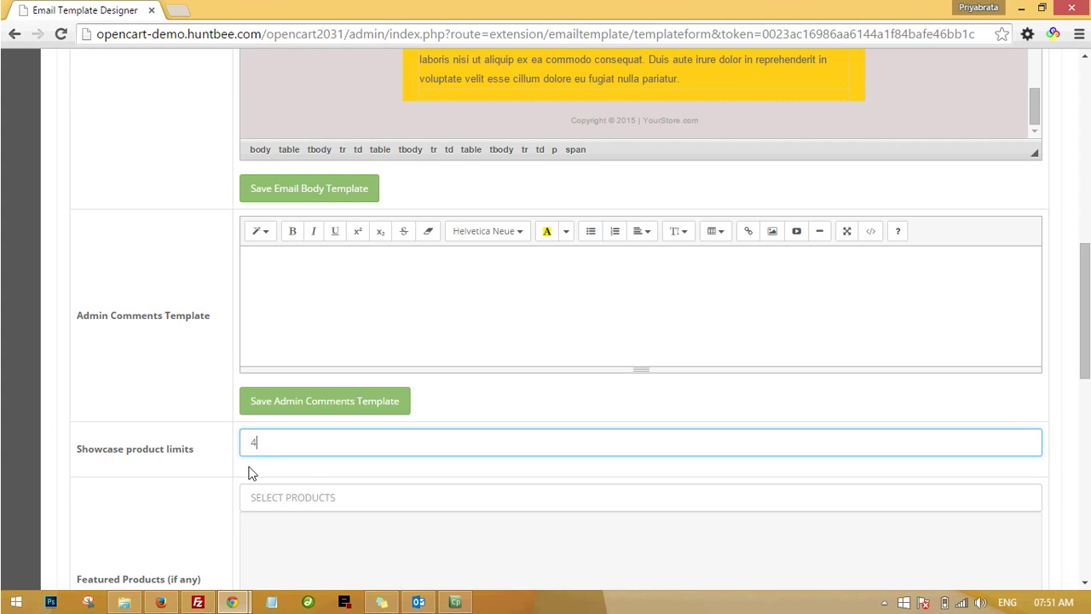
left_click(311, 475)
Select Apple Cinema 30", HP LP3065, HTC Touch HD and iMac as the featured products.
scroll(311, 475, "down", 1)
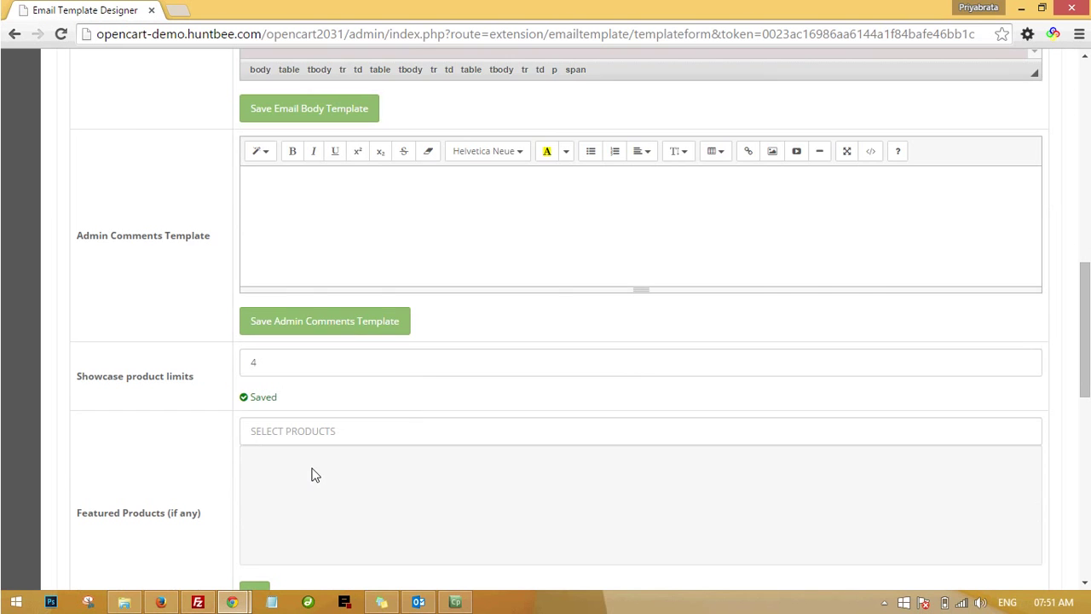
scroll(312, 474, "up", 2)
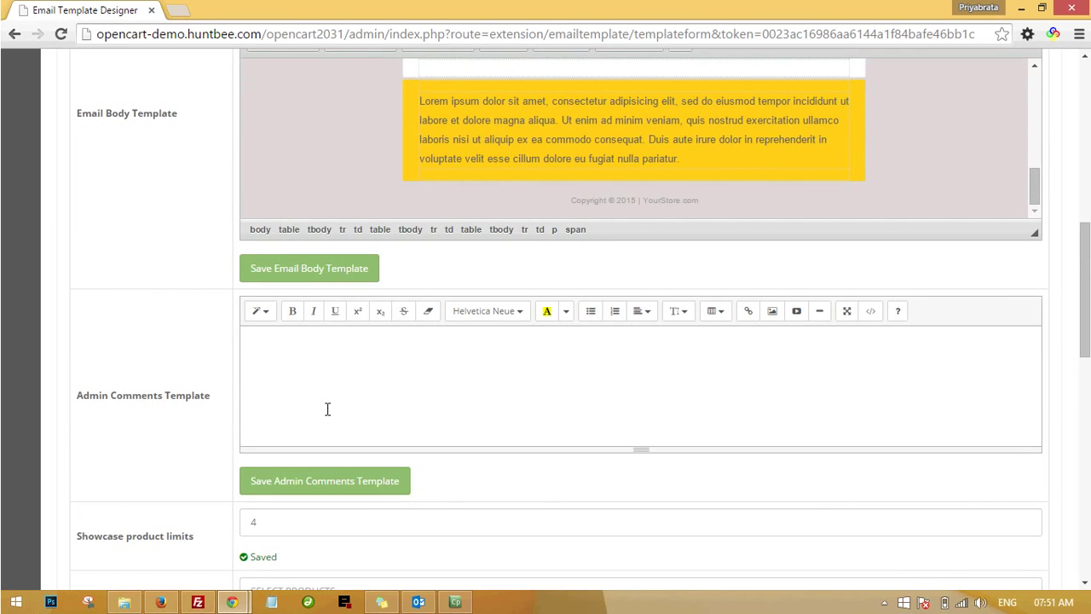
scroll(327, 409, "down", 3)
scroll(400, 450, "down", 2)
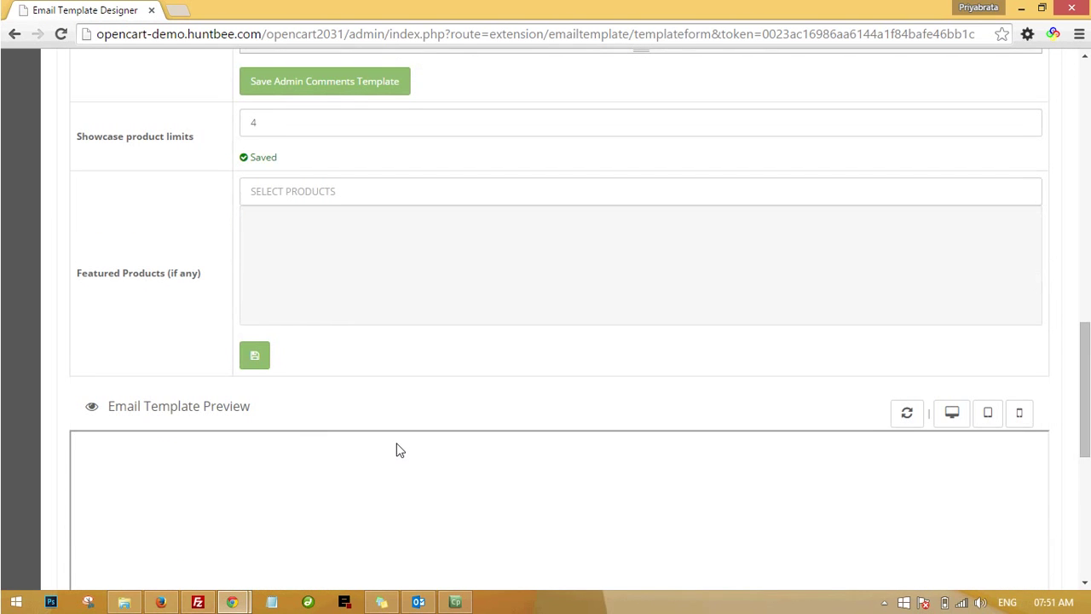
left_click(303, 194)
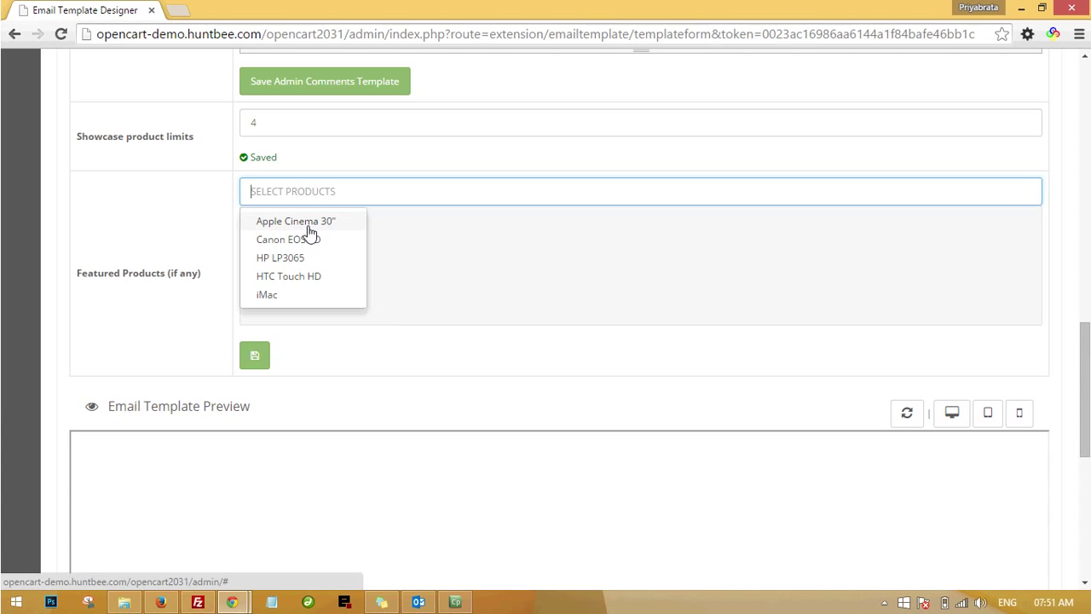
left_click(309, 224)
left_click(304, 197)
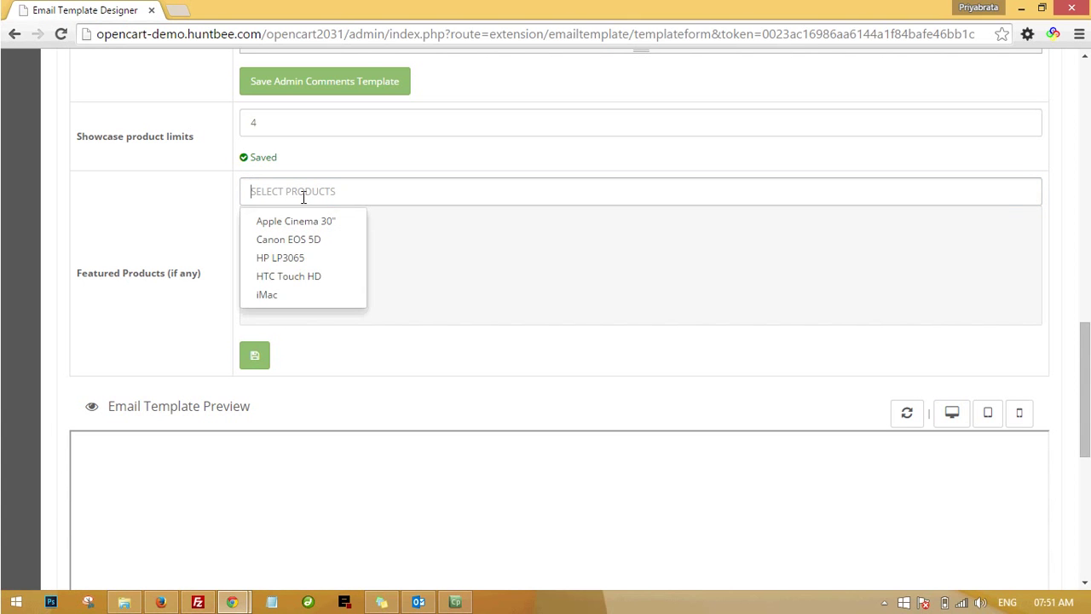
left_click(299, 258)
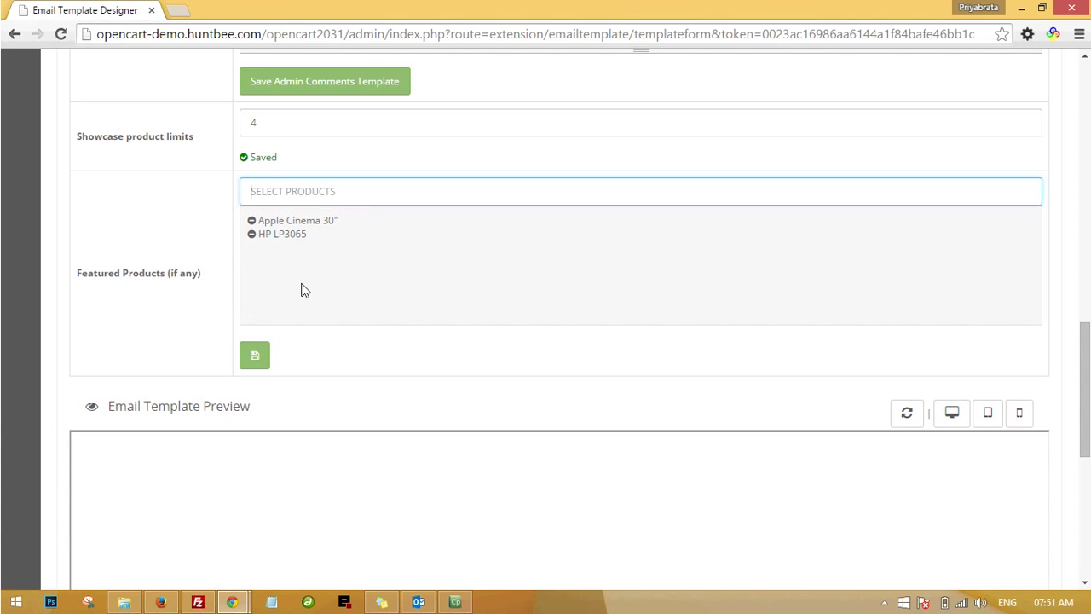
left_click(300, 276)
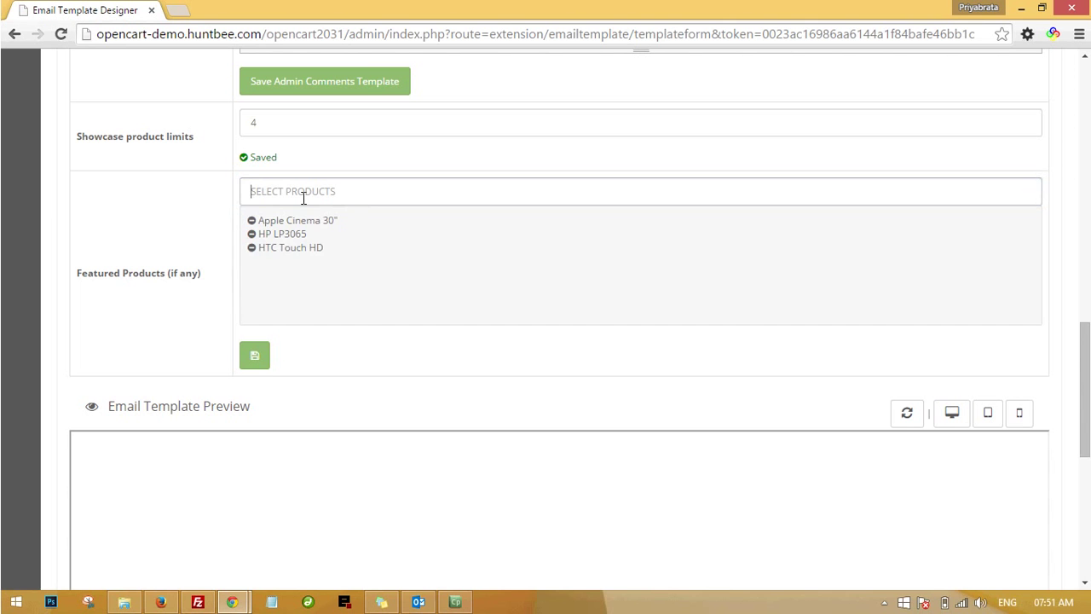
left_click(303, 193)
left_click(273, 294)
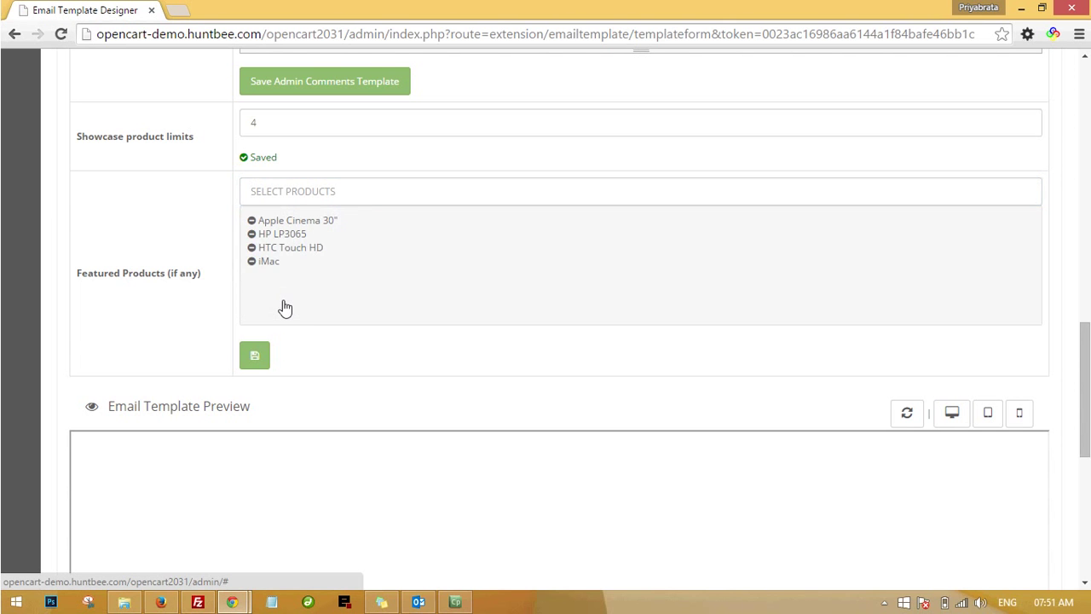
Add an empty line below {related_products} in the email body.
scroll(356, 363, "up", 1)
scroll(356, 363, "up", 5)
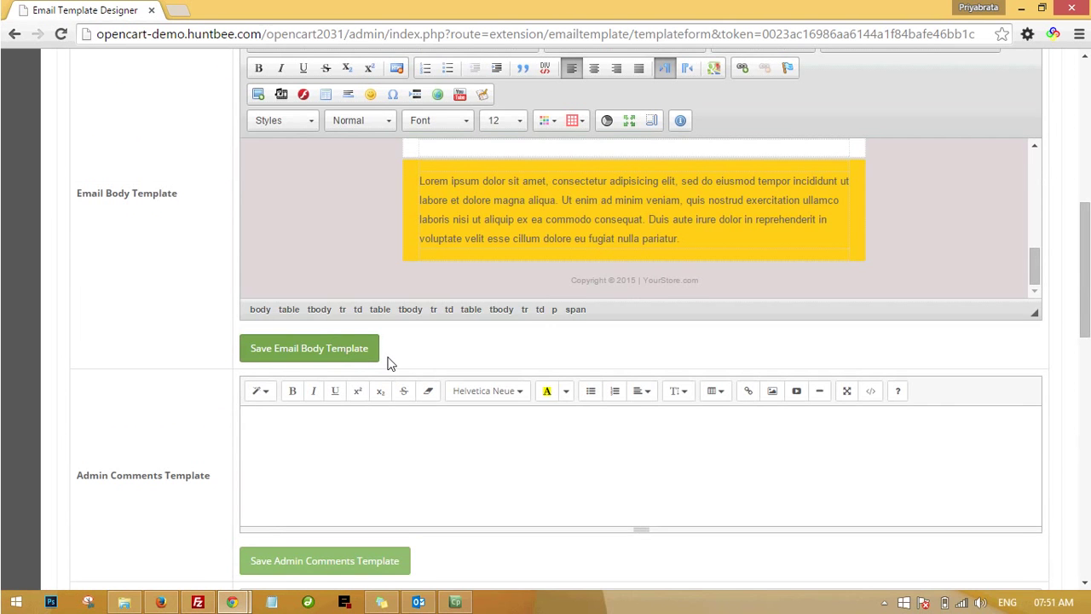
scroll(388, 364, "up", 1)
scroll(493, 352, "up", 3)
scroll(493, 352, "down", 1)
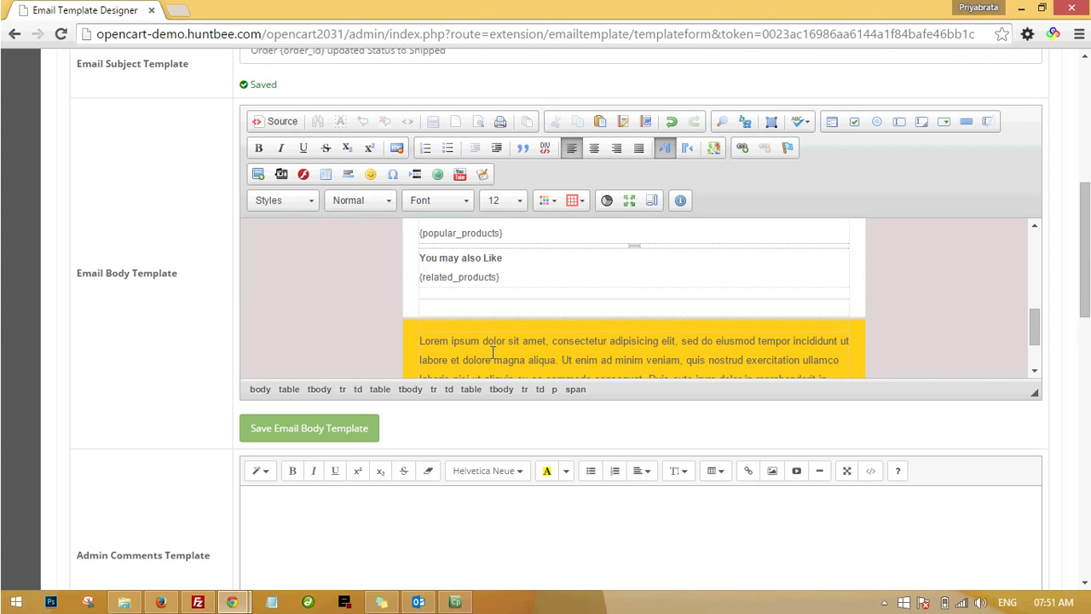
left_click(520, 281)
key("Return")
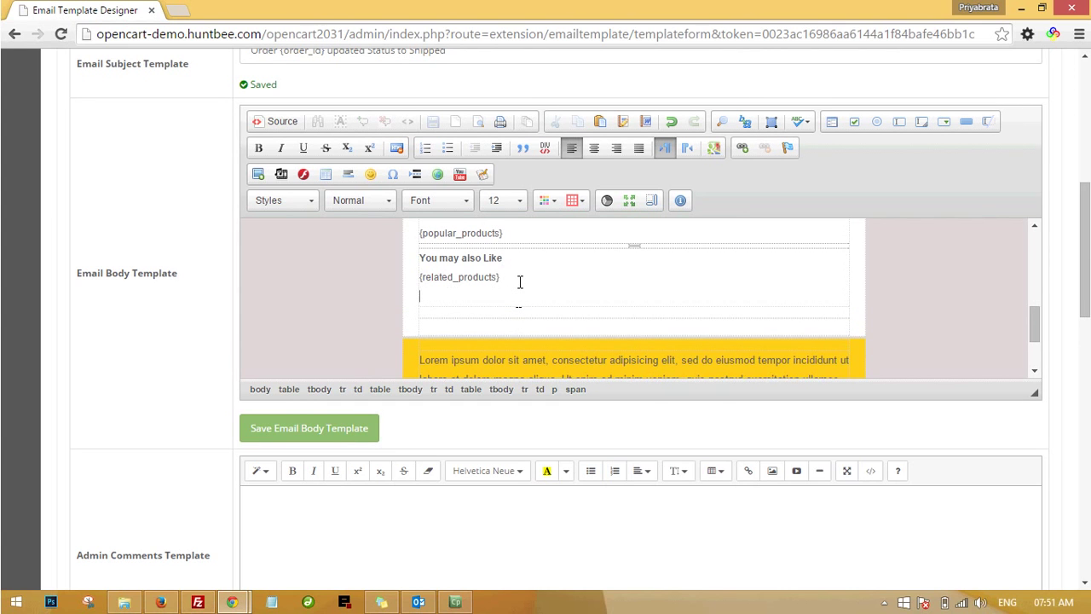
Copy the {featured_products} shortcode from the cross-selling products section of the shortcode list.
scroll(278, 289, "up", 3)
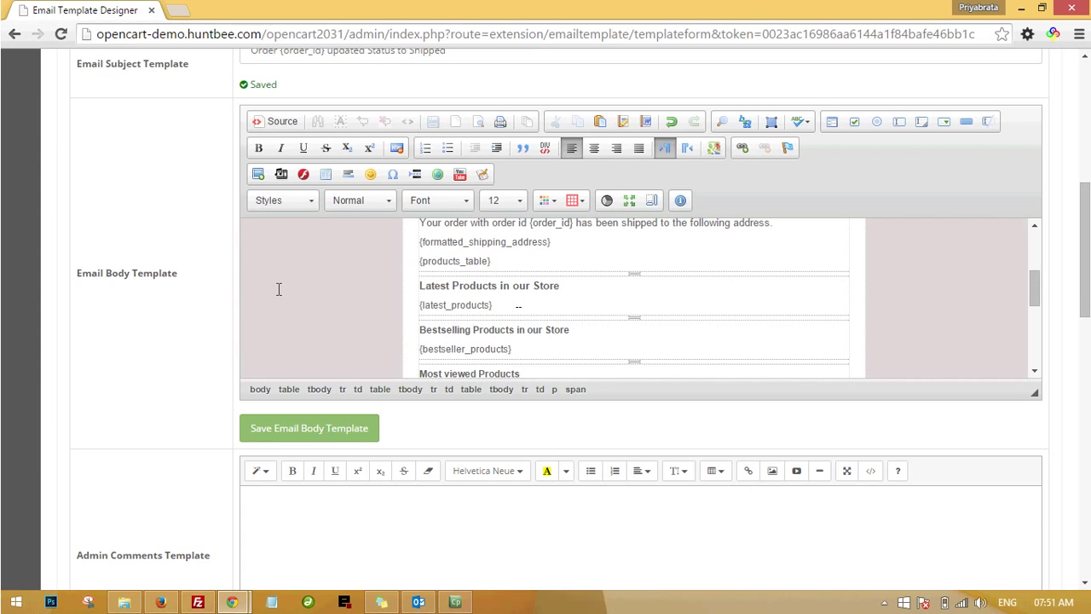
scroll(205, 191, "up", 5)
left_click(176, 212)
scroll(332, 361, "down", 1)
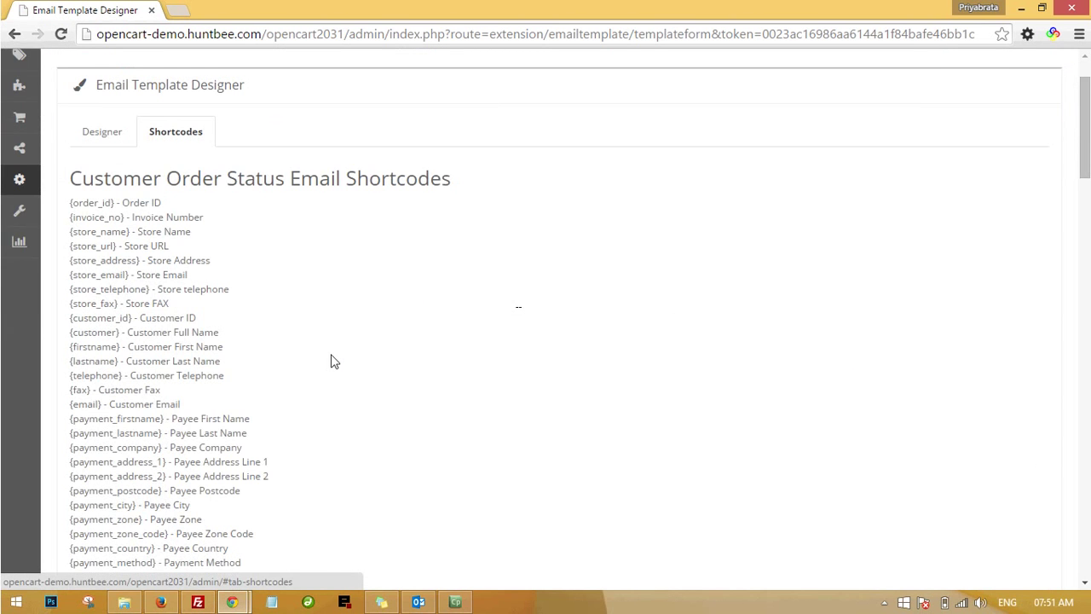
scroll(194, 428, "down", 5)
scroll(194, 421, "down", 1)
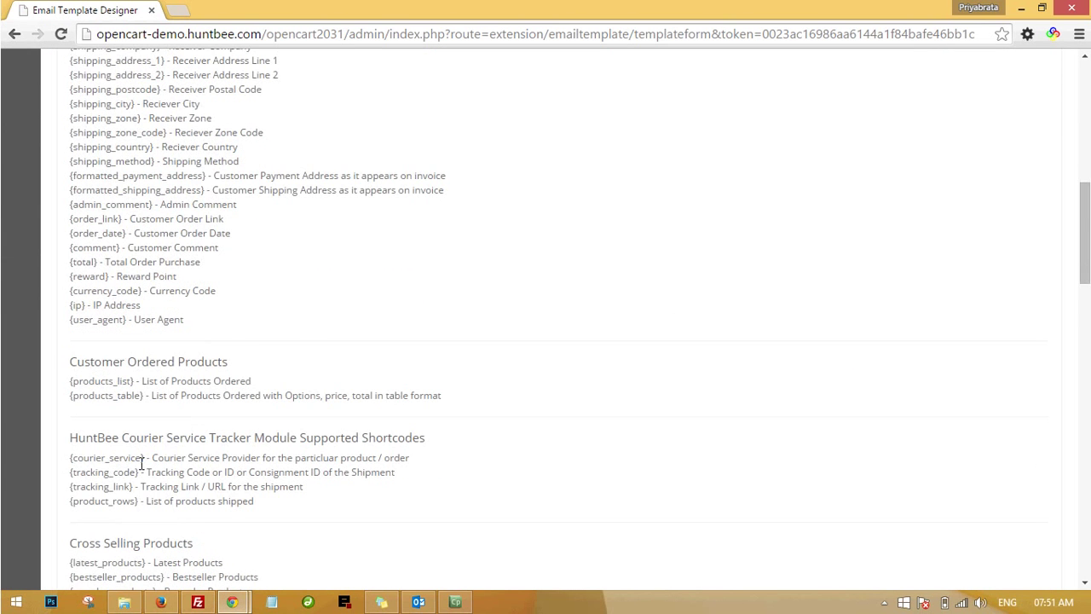
scroll(158, 480, "down", 2)
left_click_drag(160, 460, 69, 460)
key("ctrl+c")
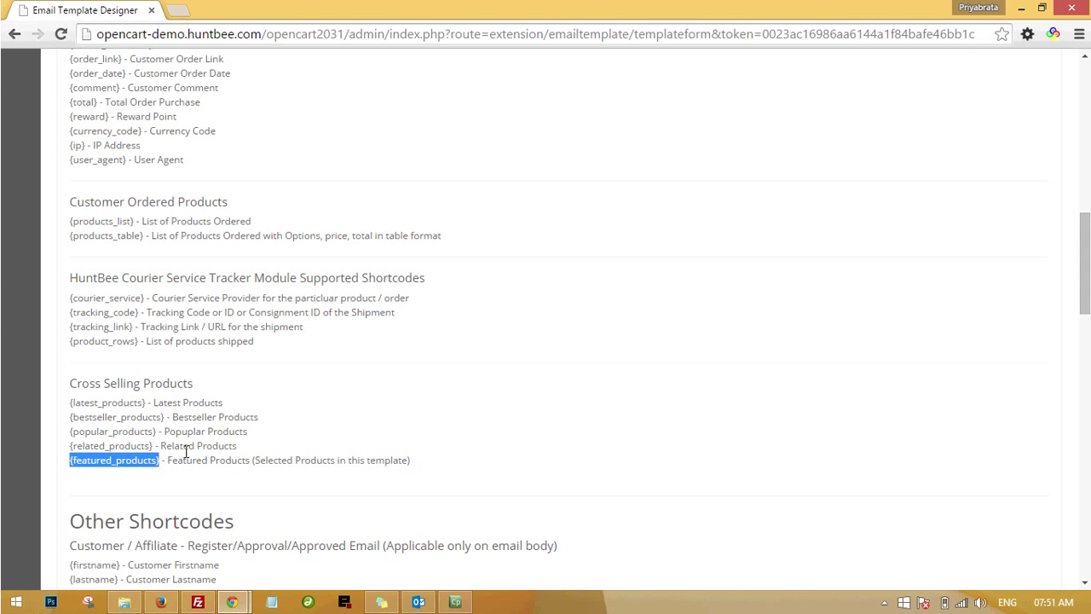
Paste {featured_products} on the empty line below {related_products} in the email body.
scroll(136, 358, "up", 15)
left_click(103, 211)
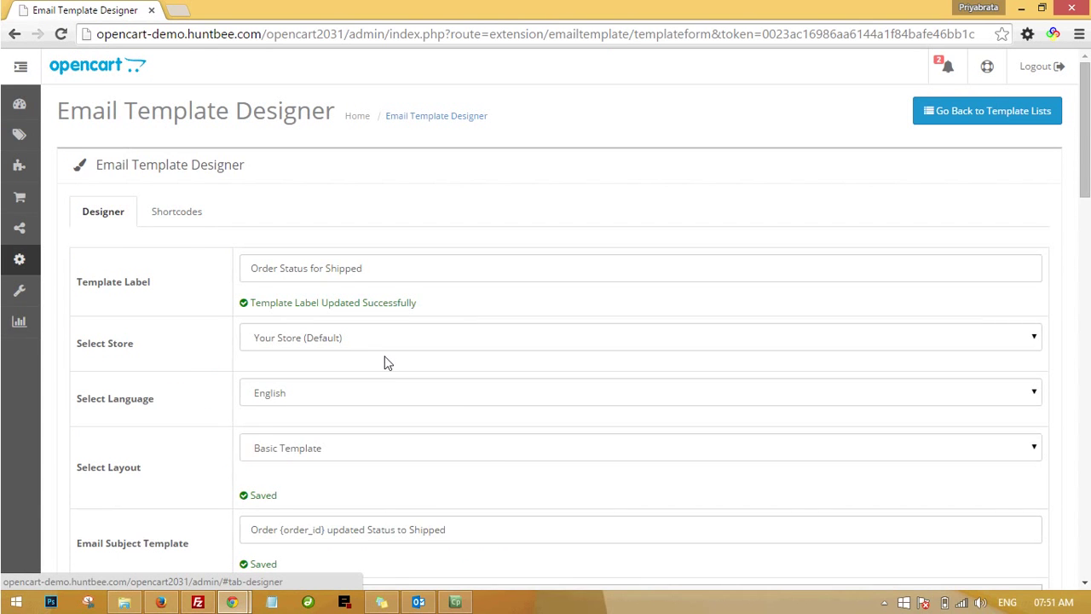
scroll(507, 463, "down", 3)
left_click(446, 454)
key("ctrl+v")
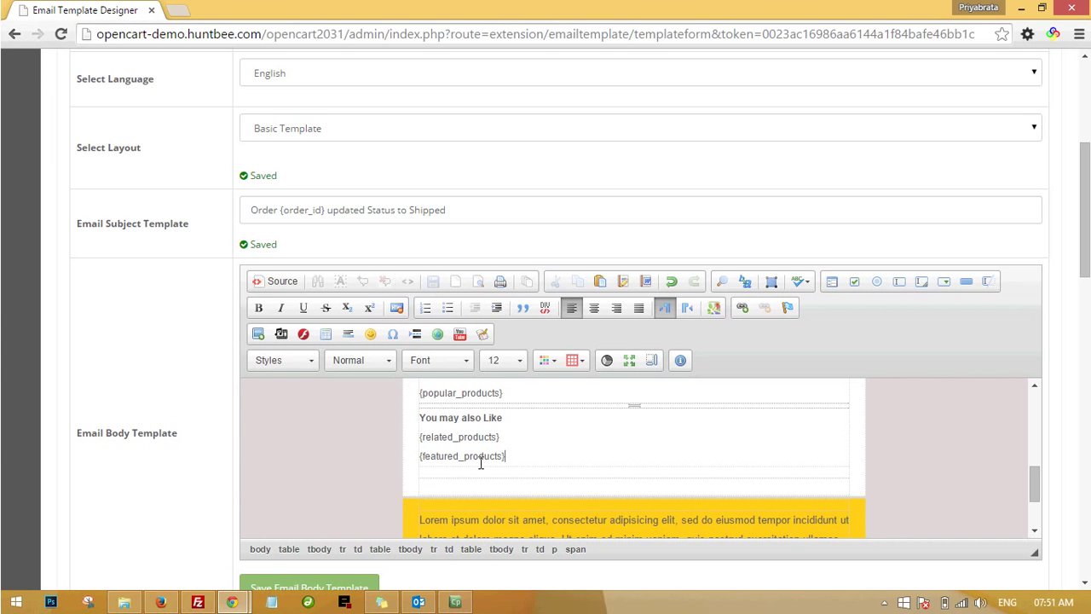
Save the email body template.
scroll(487, 469, "down", 3)
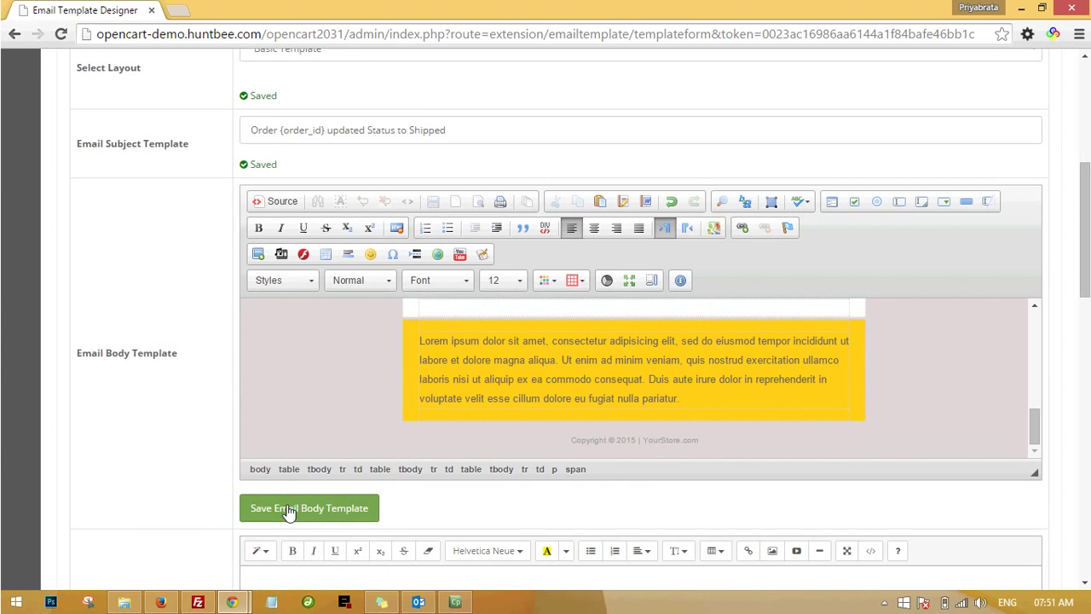
left_click(289, 509)
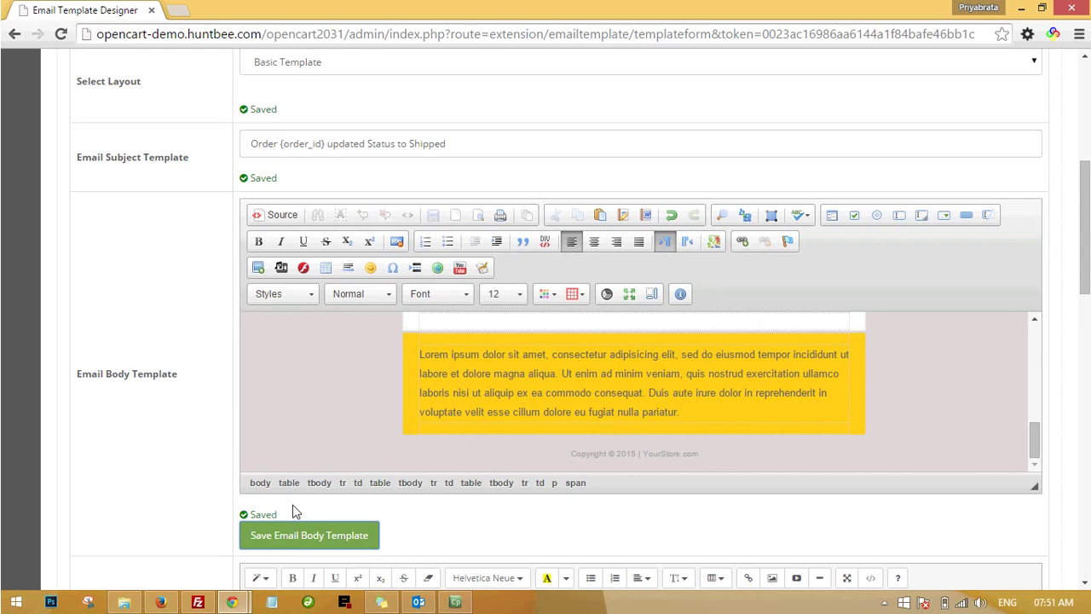
scroll(172, 439, "down", 3)
scroll(172, 439, "down", 3)
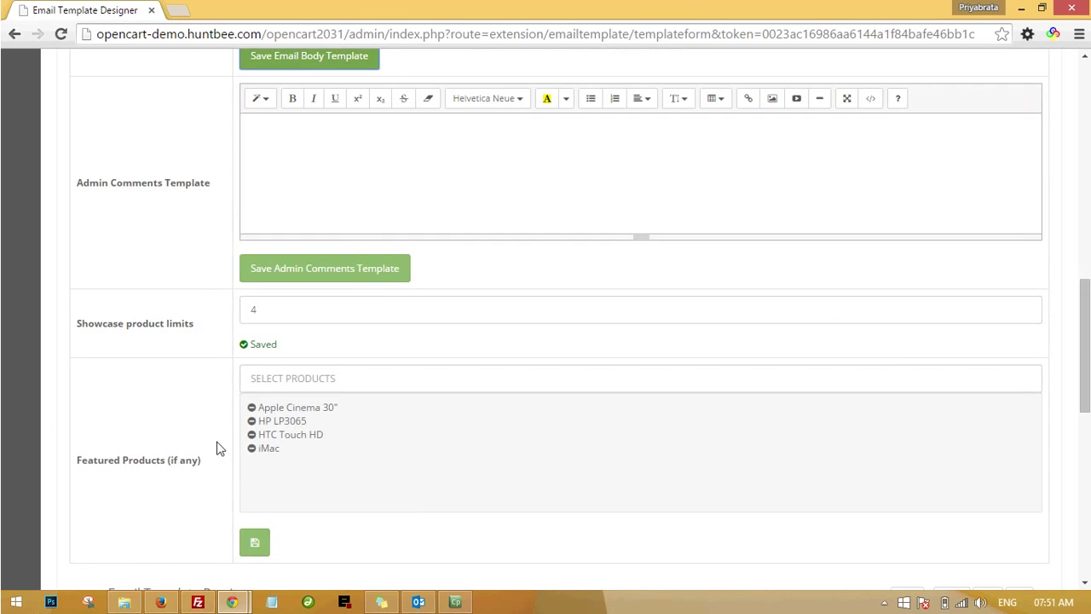
scroll(217, 448, "down", 3)
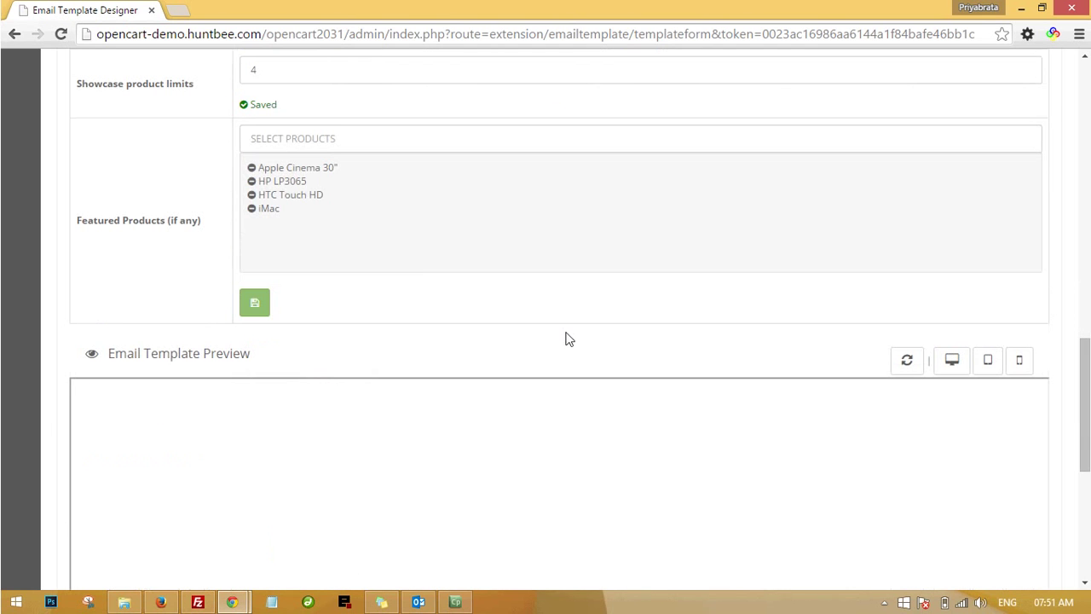
Refresh the email template preview and look through the rendered layout down to the {featured_products} shortcode and footer.
left_click(908, 363)
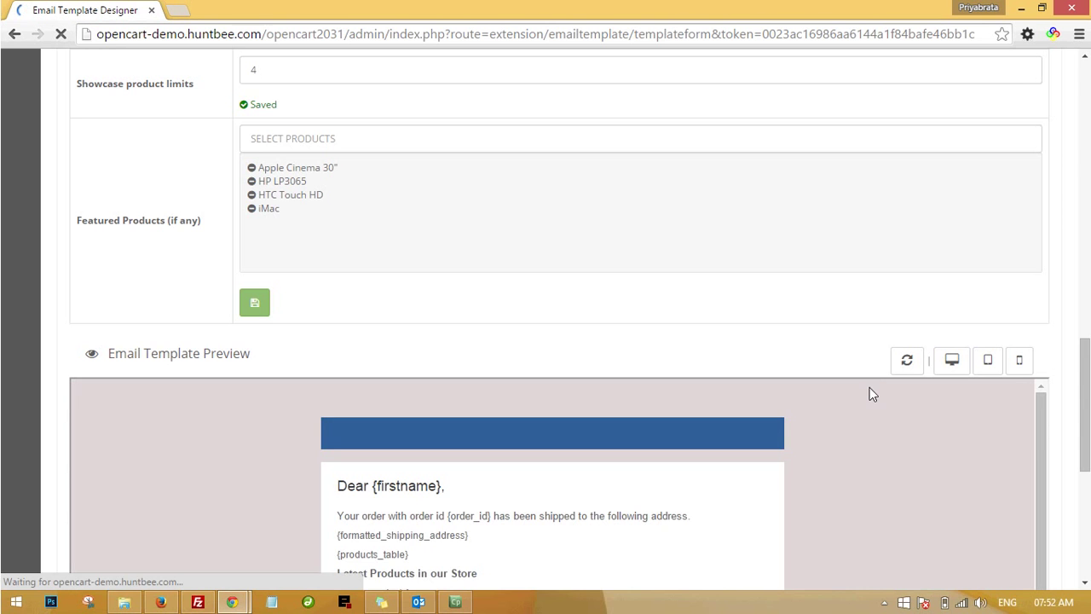
scroll(737, 461, "down", 1)
scroll(737, 462, "down", 3)
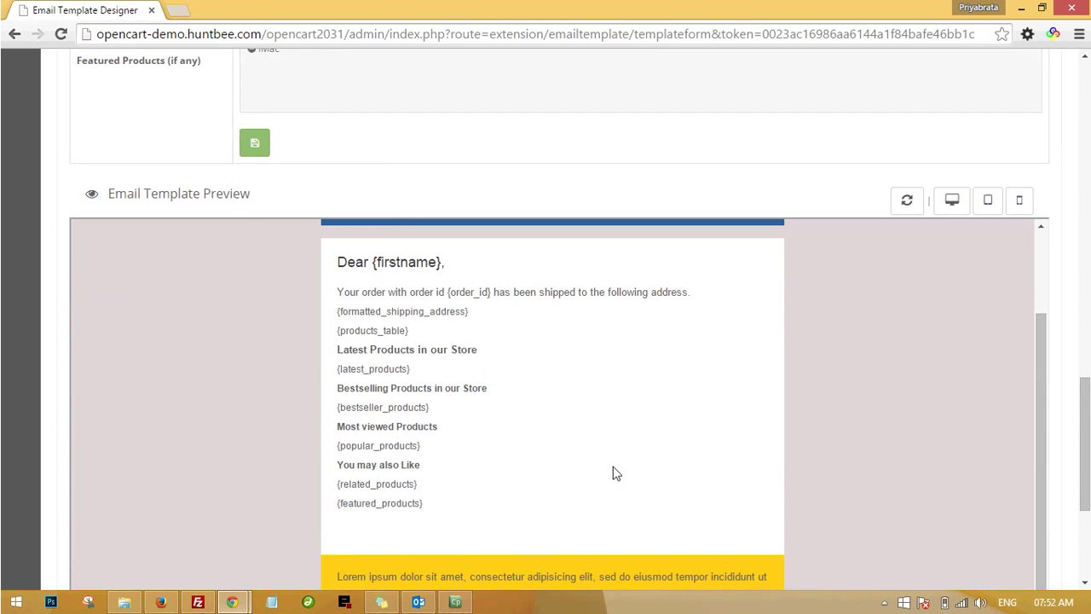
scroll(446, 461, "down", 2)
scroll(446, 461, "down", 2)
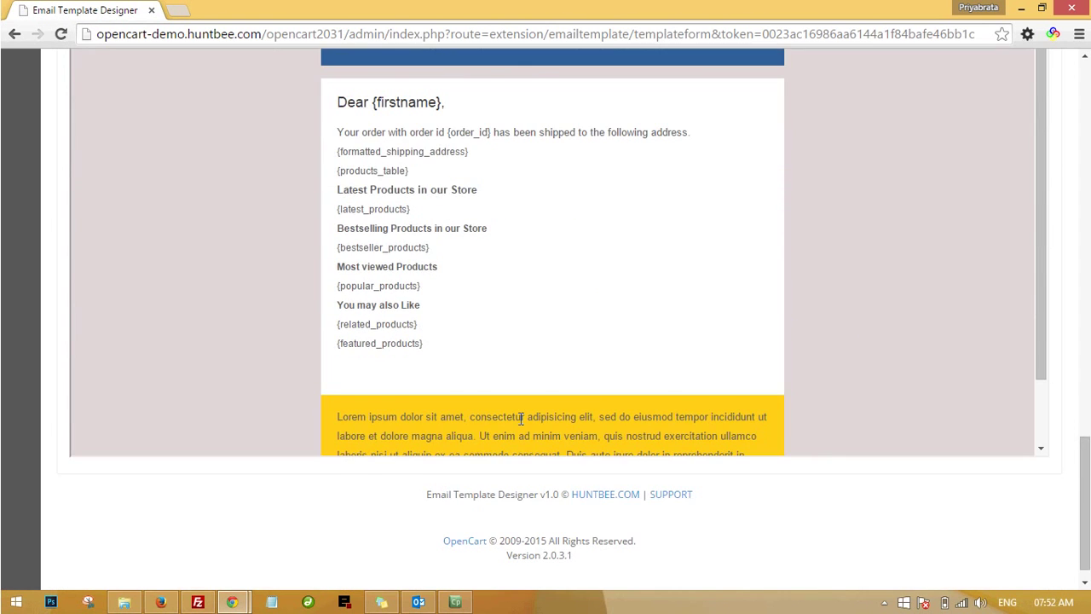
Examine the footer paragraph and copyright line at the end of the email body template.
scroll(521, 418, "up", 5)
scroll(655, 400, "up", 7)
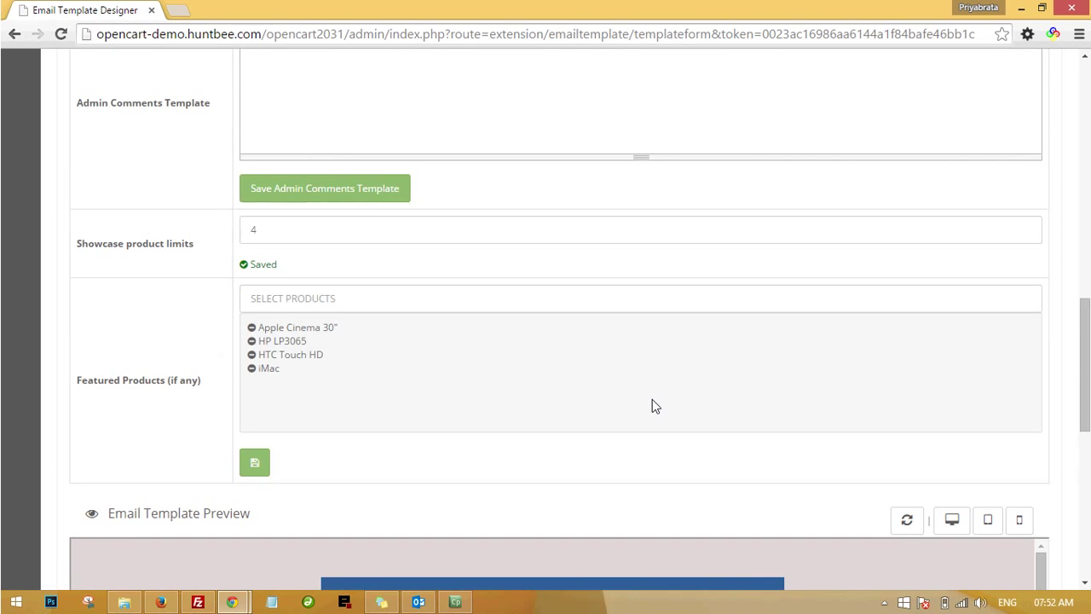
scroll(652, 400, "up", 9)
mouse_move(1033, 277)
left_mouse_down()
mouse_move(1035, 181)
mouse_move(1048, 282)
left_mouse_up()
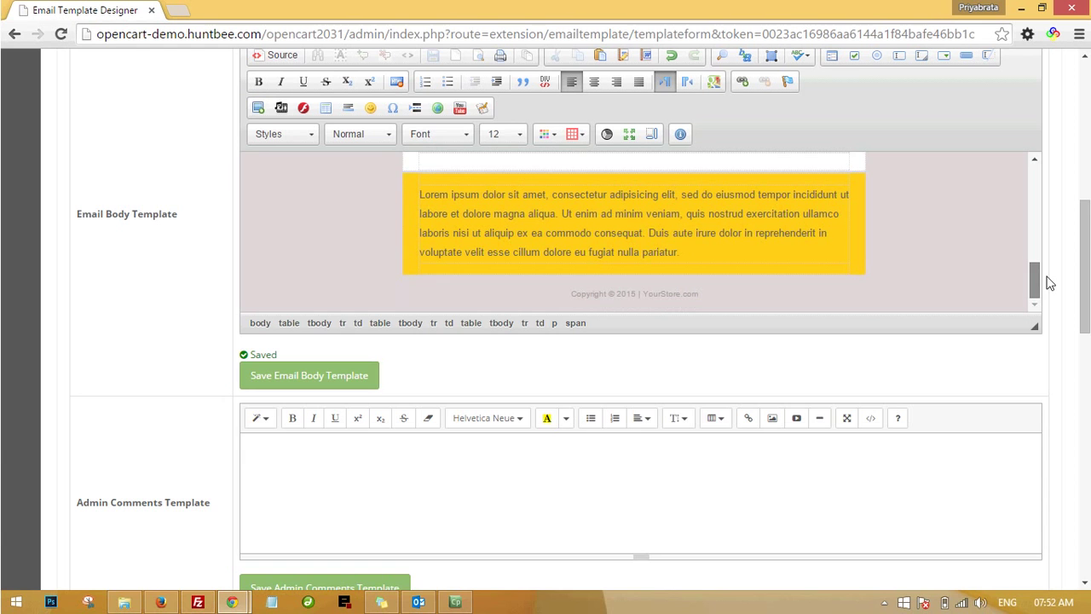
double_click(671, 294)
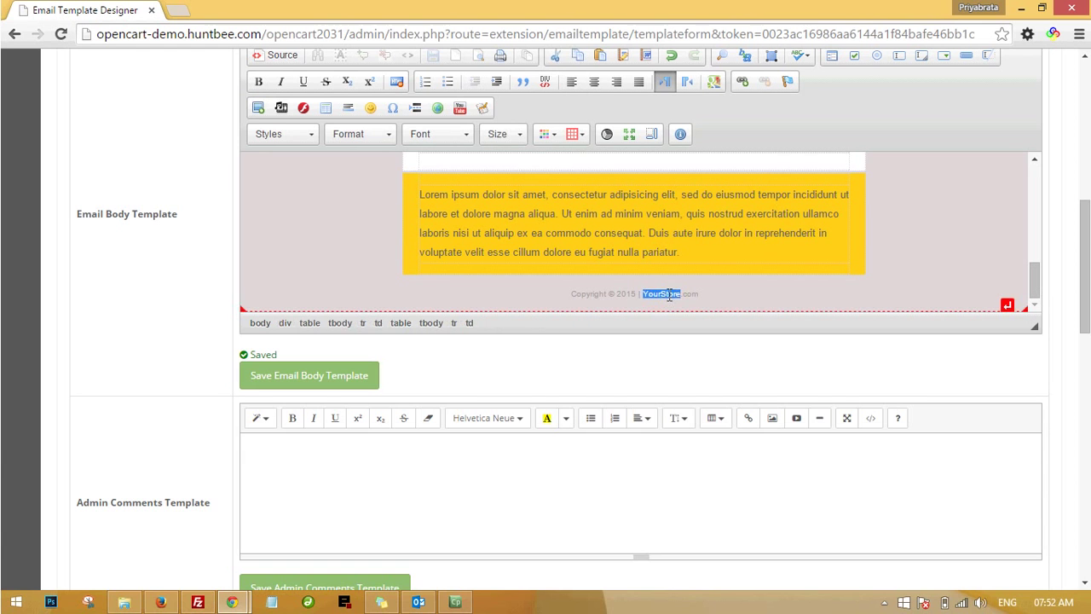
double_click(599, 295)
mouse_move(1024, 279)
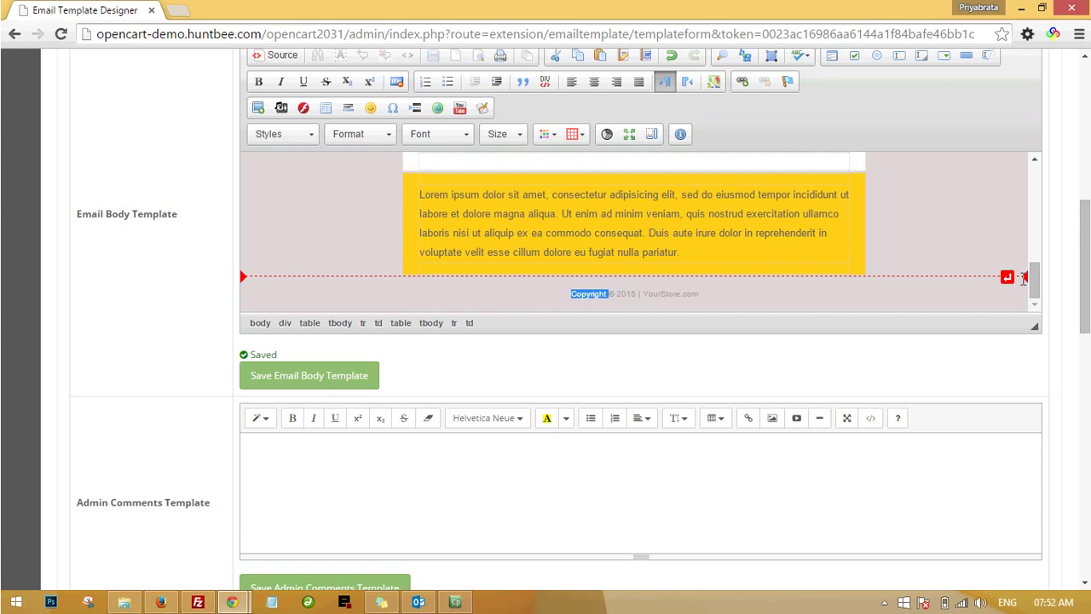
left_click(692, 250)
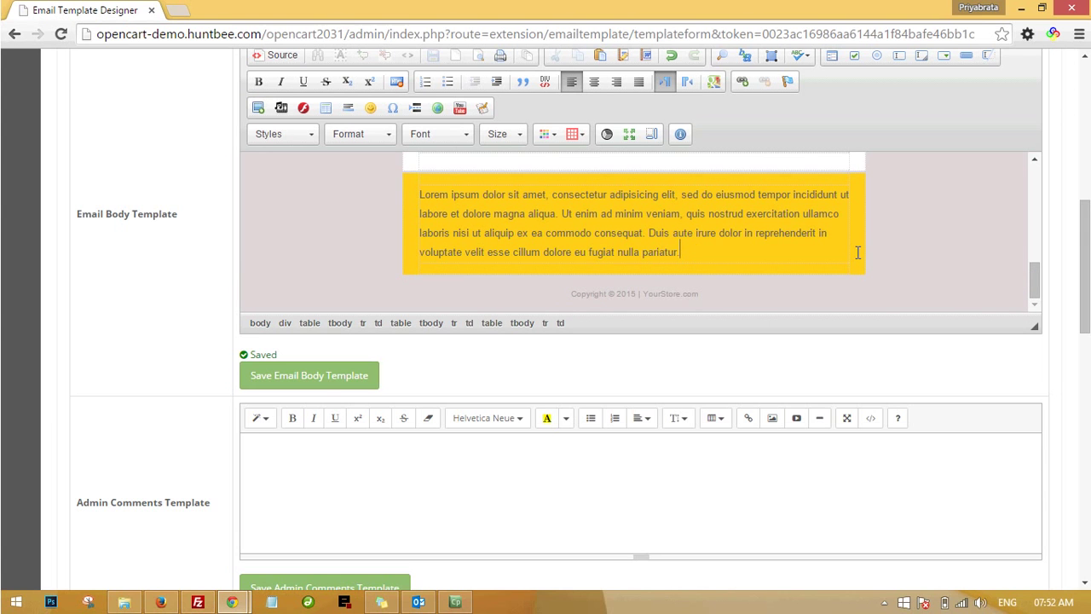
Leave the "Order Status for Shipped" template and go back to the template lists.
scroll(943, 261, "up", 3)
scroll(943, 261, "up", 5)
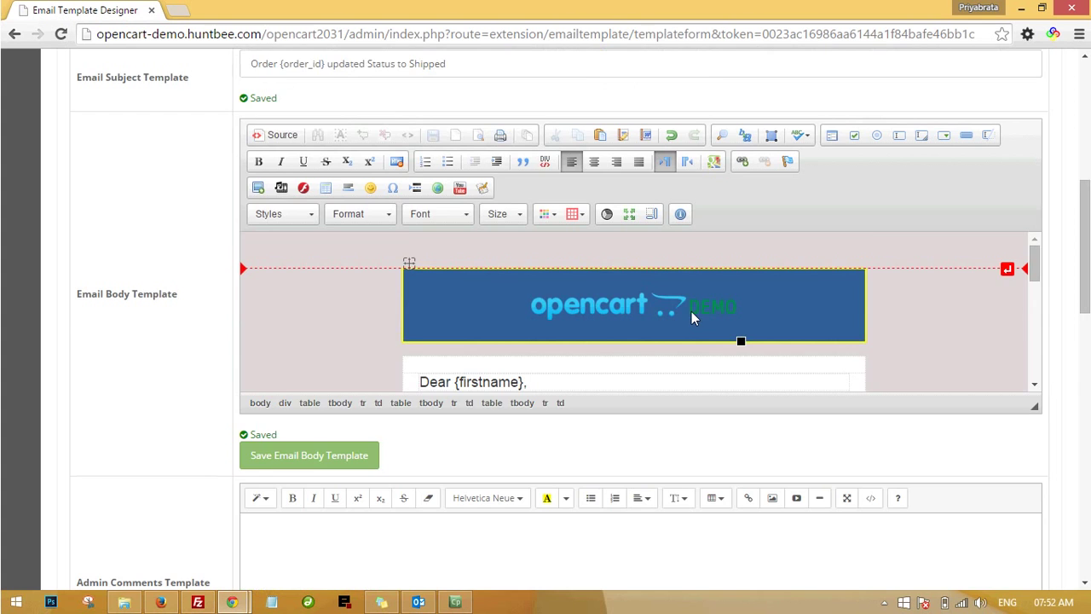
scroll(692, 311, "up", 6)
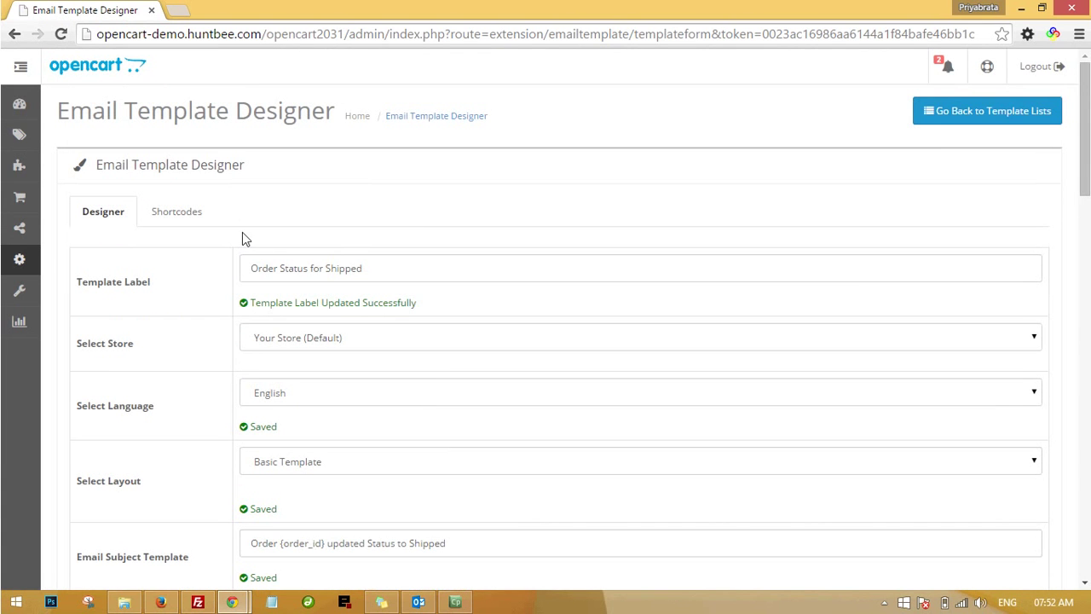
left_click(944, 122)
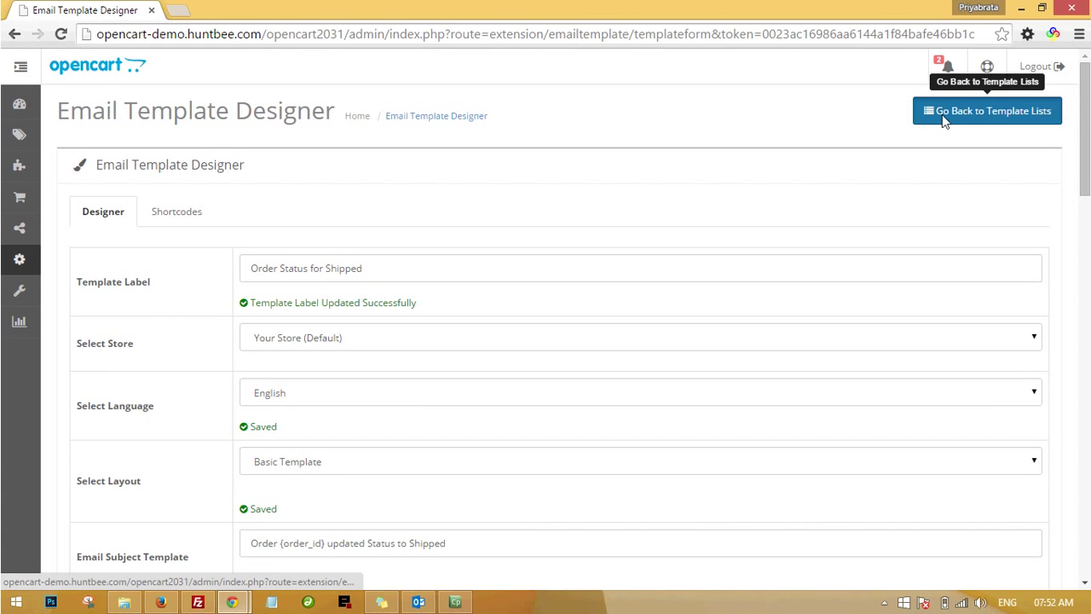
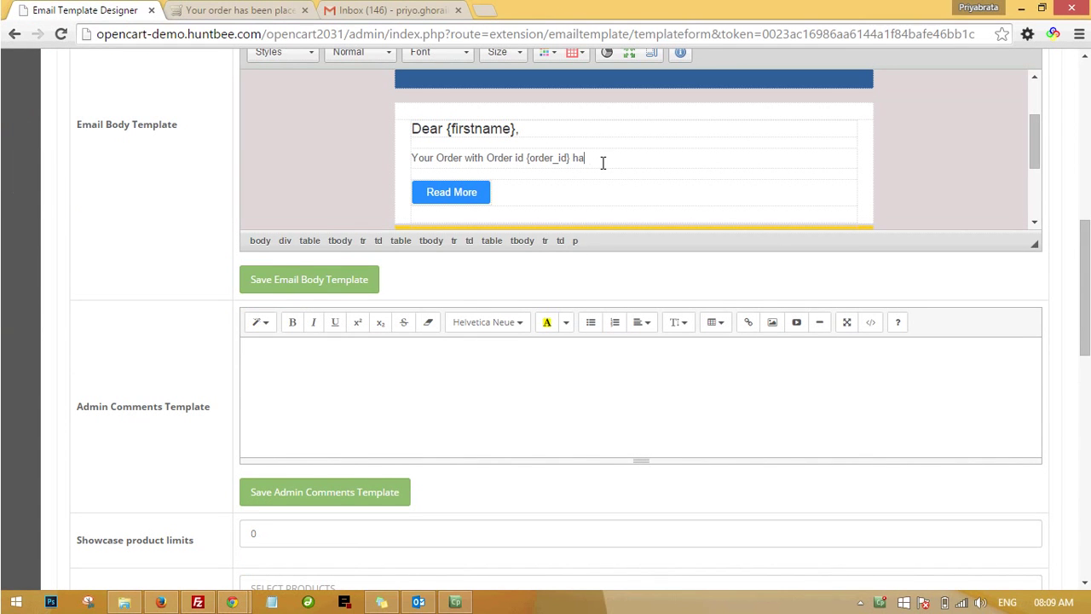
Complete the order sentence with "has been shipped to the following address." and start a new line below it.
type("s been shipped.")
key("Return")
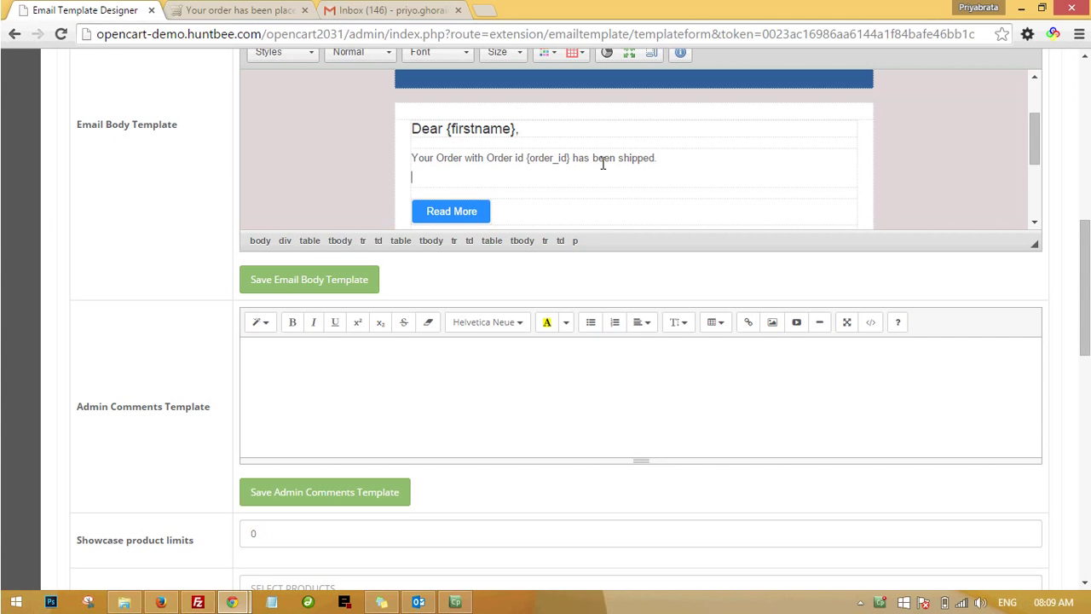
left_click(666, 157)
key("BackSpace")
type("to the following adde")
key("BackSpace")
type("ress.")
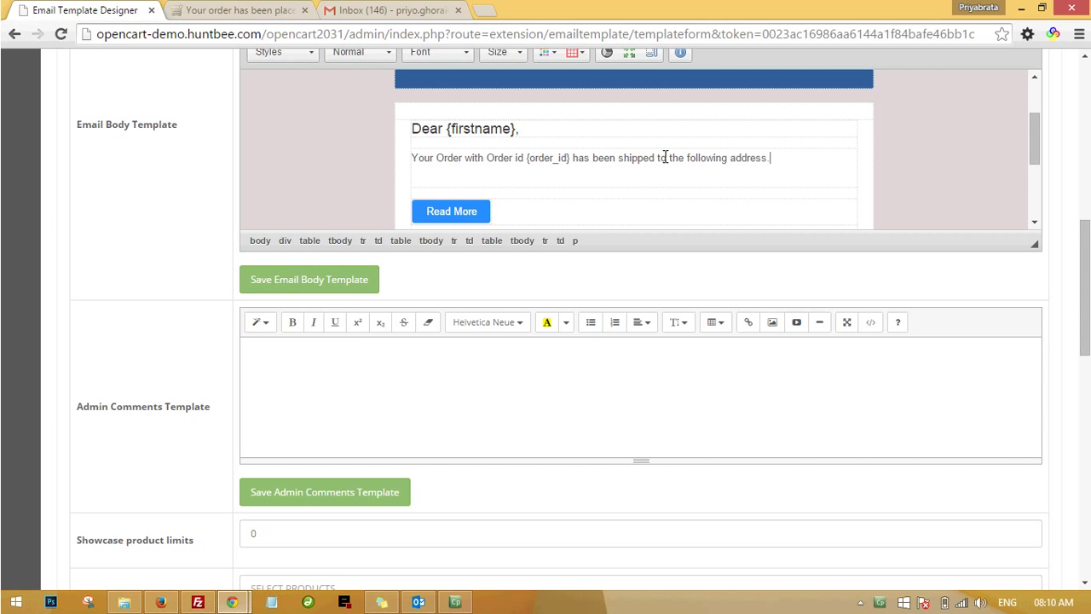
key("Return")
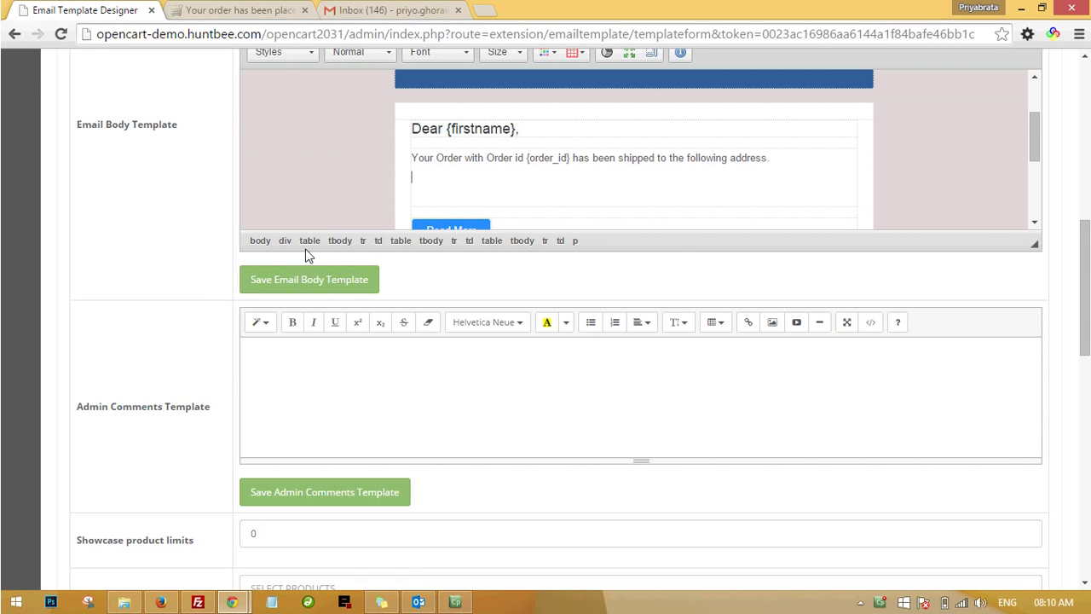
Copy the {formatted_shipping_address} shortcode from the customer order status shortcodes.
scroll(309, 256, "up", 5)
scroll(192, 222, "up", 3)
left_click(195, 162)
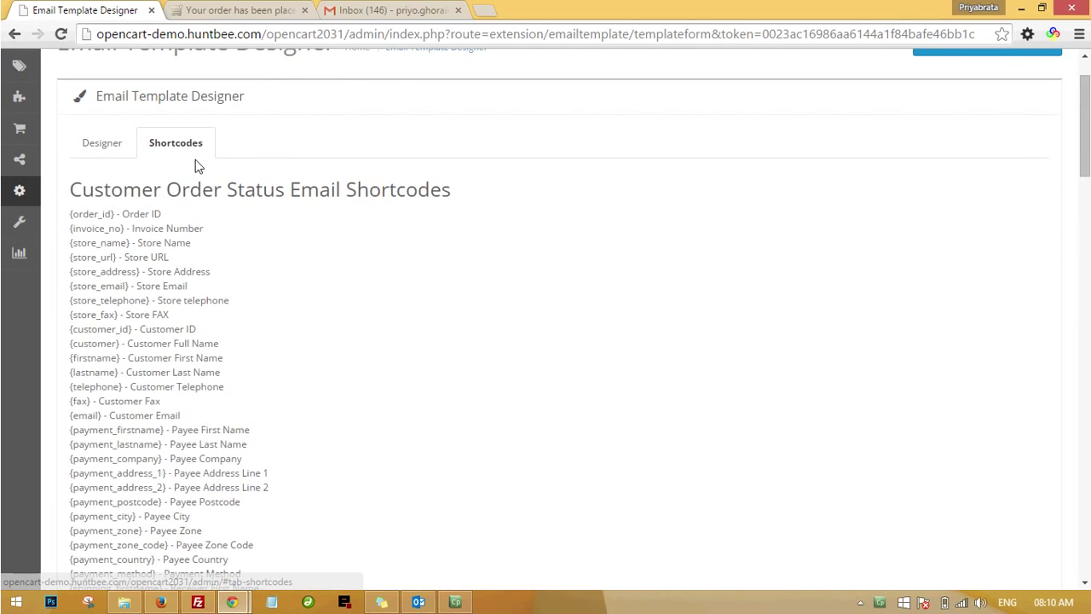
scroll(204, 273, "down", 5)
left_click_drag(209, 281, 70, 275)
key("ctrl+c")
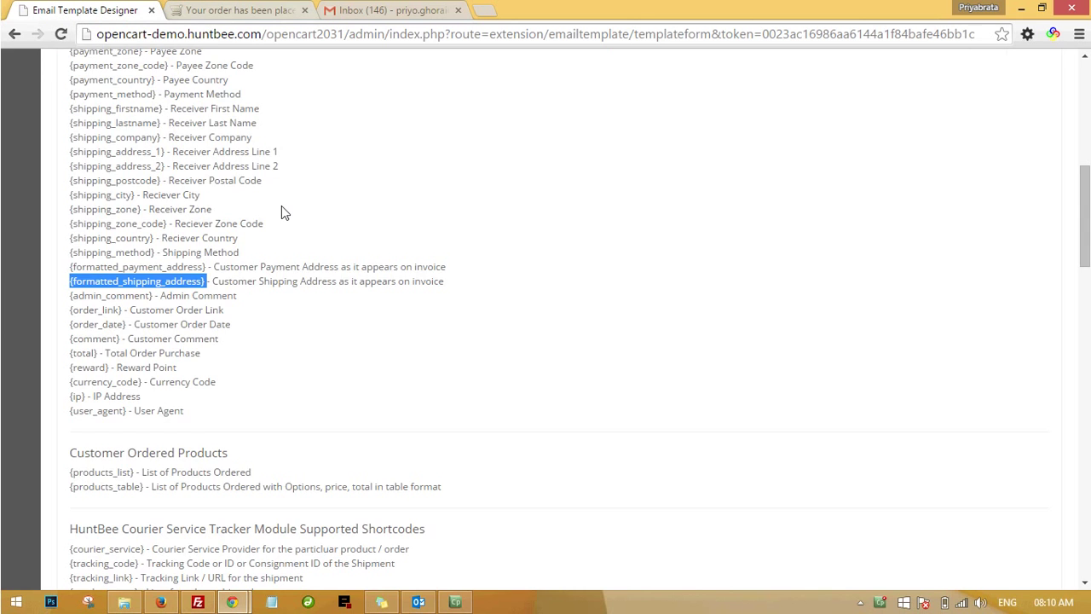
Paste {formatted_shipping_address} on the line below the shipped sentence in the email body.
scroll(281, 205, "up", 7)
left_click(102, 212)
scroll(513, 413, "down", 3)
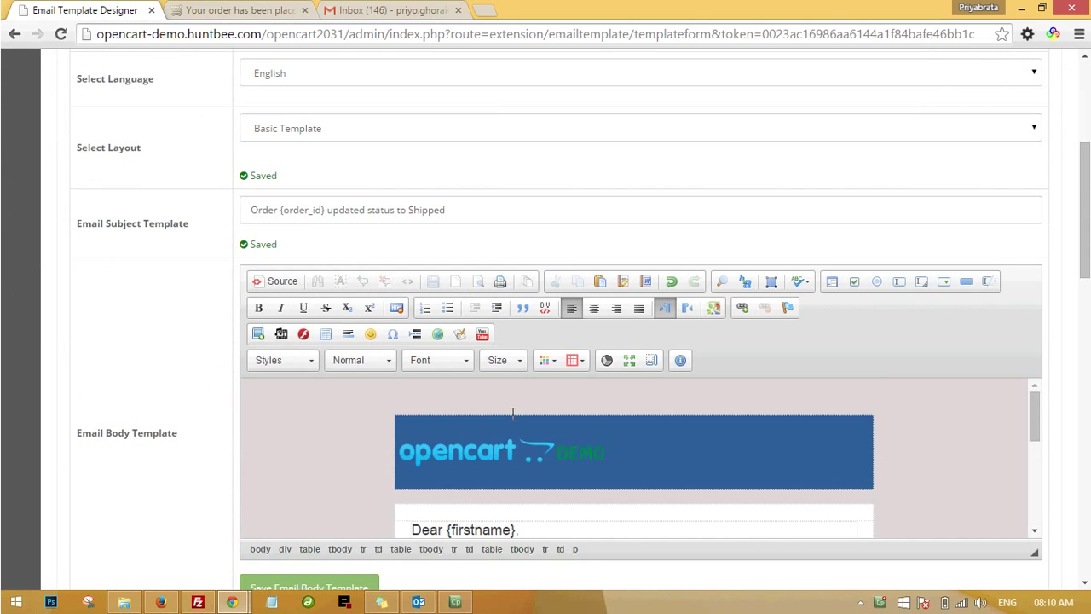
scroll(512, 414, "down", 4)
scroll(511, 477, "up", 2)
left_click(434, 471)
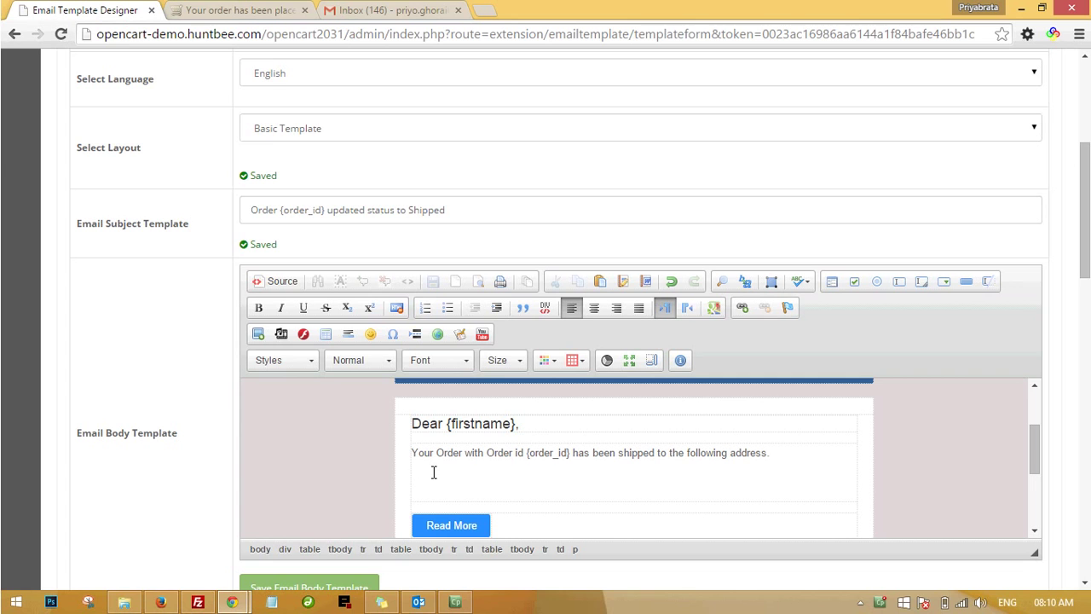
key("ctrl+v")
Add the line "Thank you for shopping with us !" below the shipping address shortcode, separated by an empty line.
key("Return")
key("Return")
type("Thank you for shopping with us !")
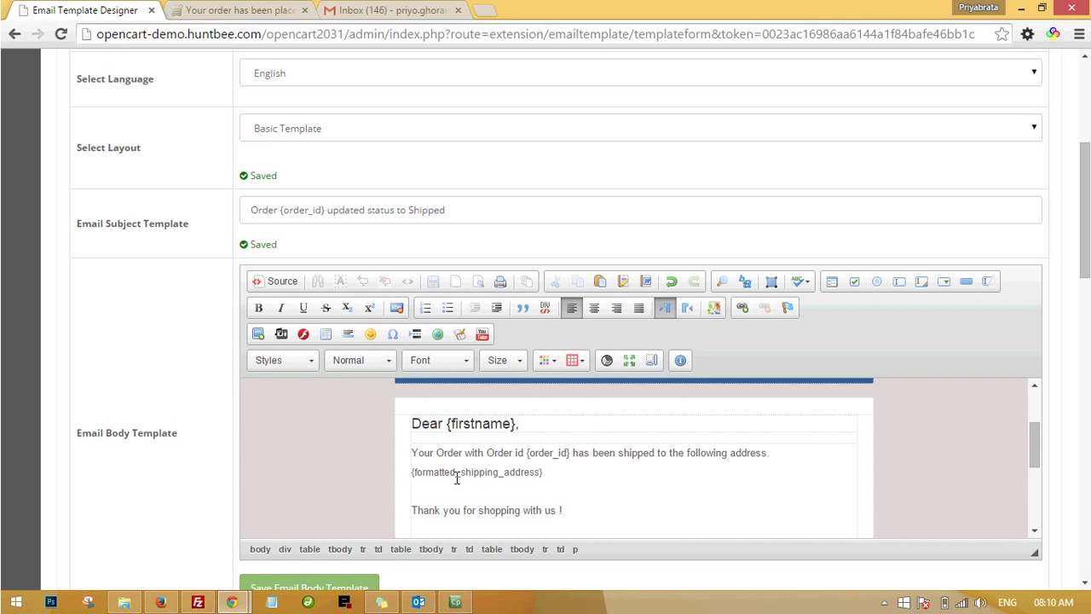
Add the heading "YOU MAY ALSO LIKE" below the thank-you line, with an empty line above and below it.
scroll(457, 480, "down", 1)
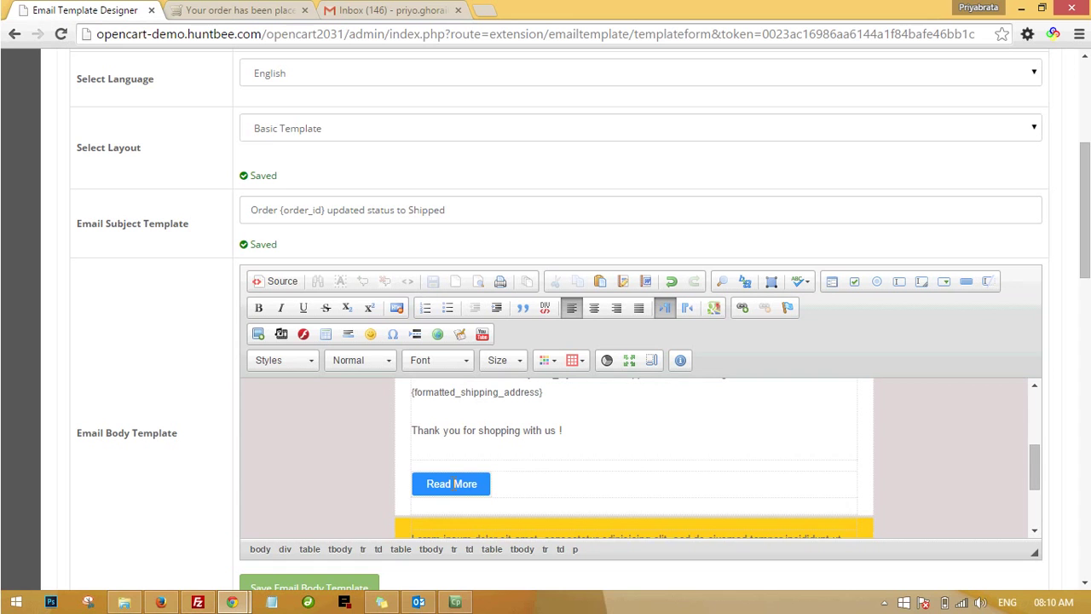
key("Return")
type("YOU MAY ALSO LIKE")
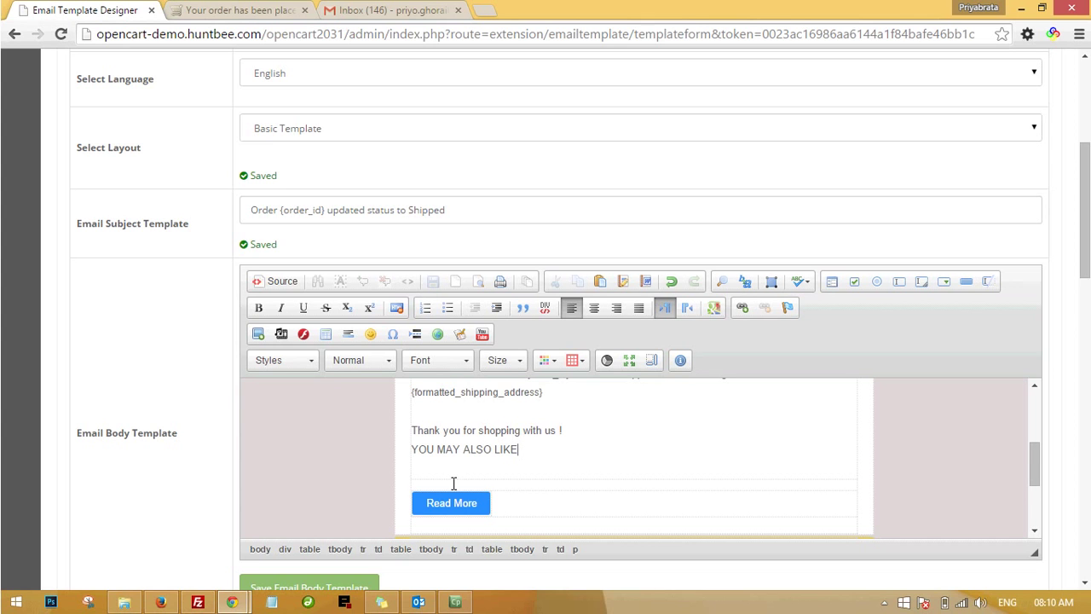
key("Return")
left_click(574, 435)
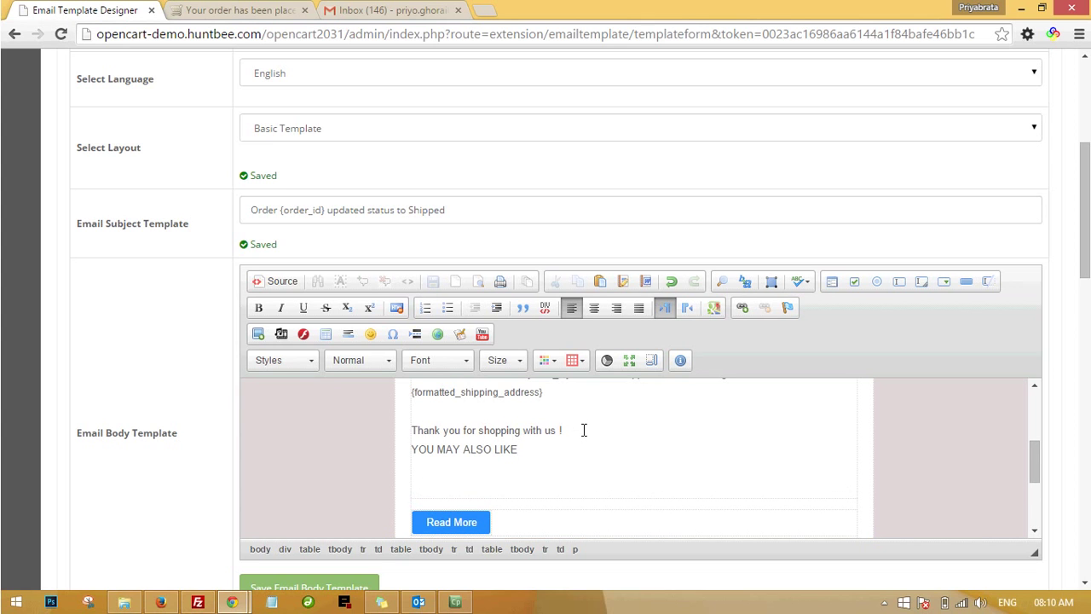
key("Return")
Make the "YOU MAY ALSO LIKE" heading bold and place the cursor on the line below it.
left_click_drag(536, 470, 416, 468)
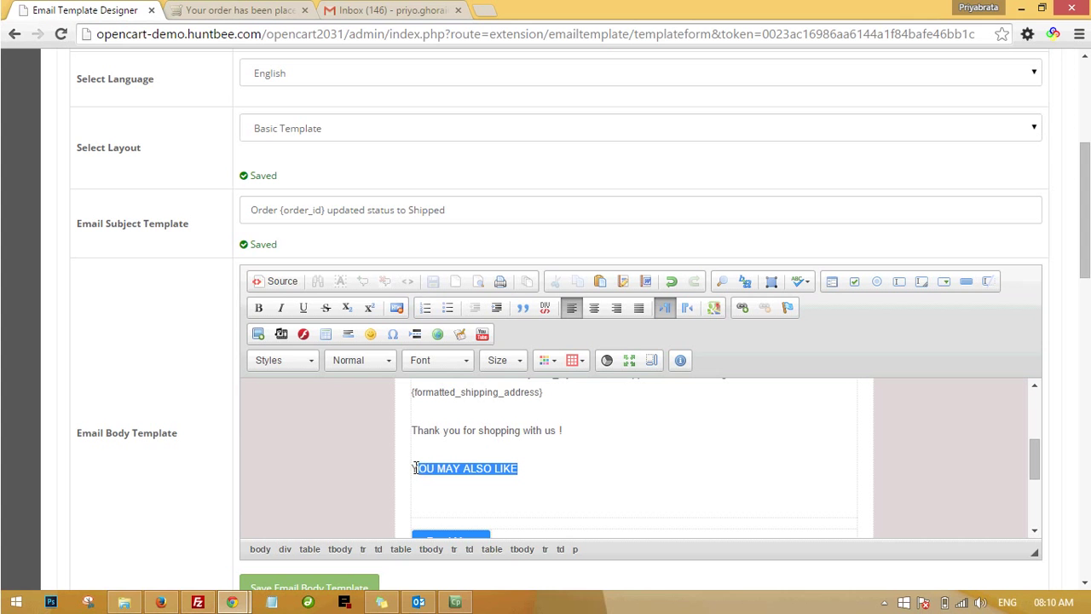
left_click(258, 308)
left_click(421, 487)
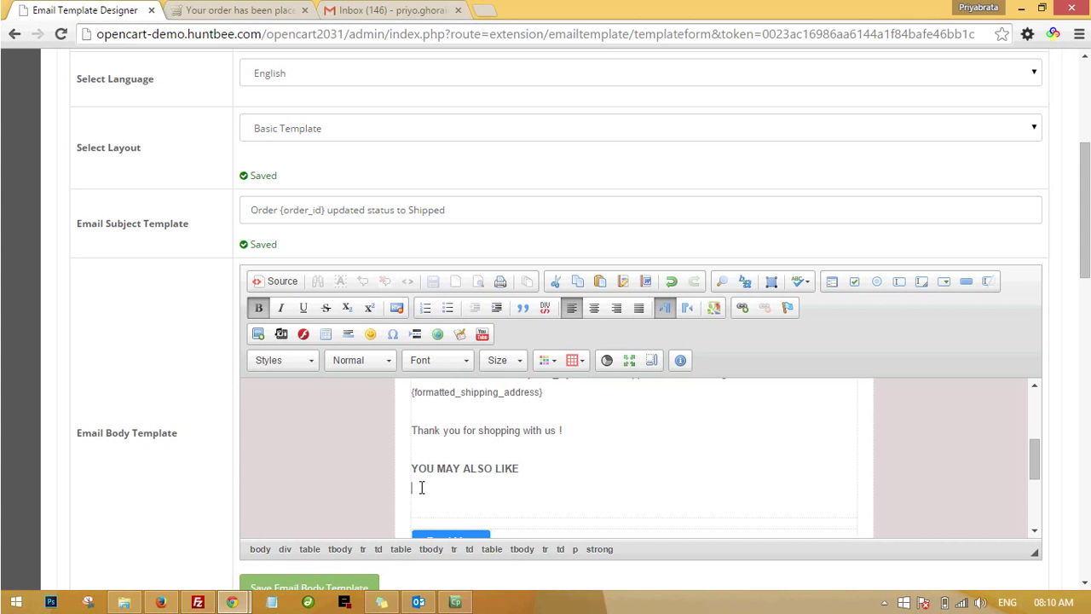
key("ctrl+b")
key("ctrl+u")
Copy the {featured_products} shortcode from the Cross Selling Products section of the shortcode list.
scroll(153, 260, "up", 3)
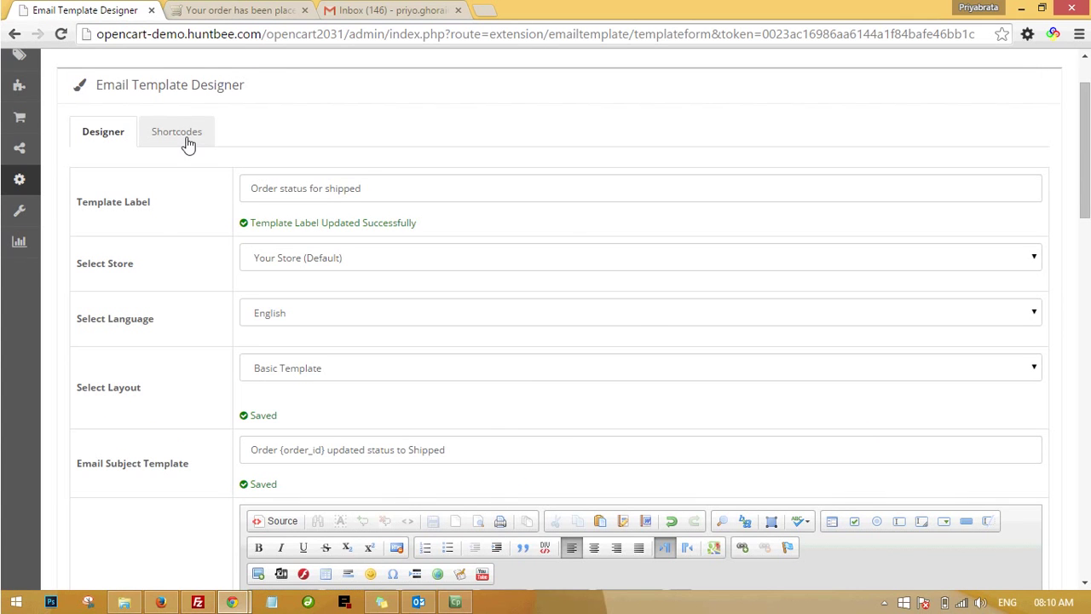
left_click(188, 145)
scroll(159, 417, "down", 5)
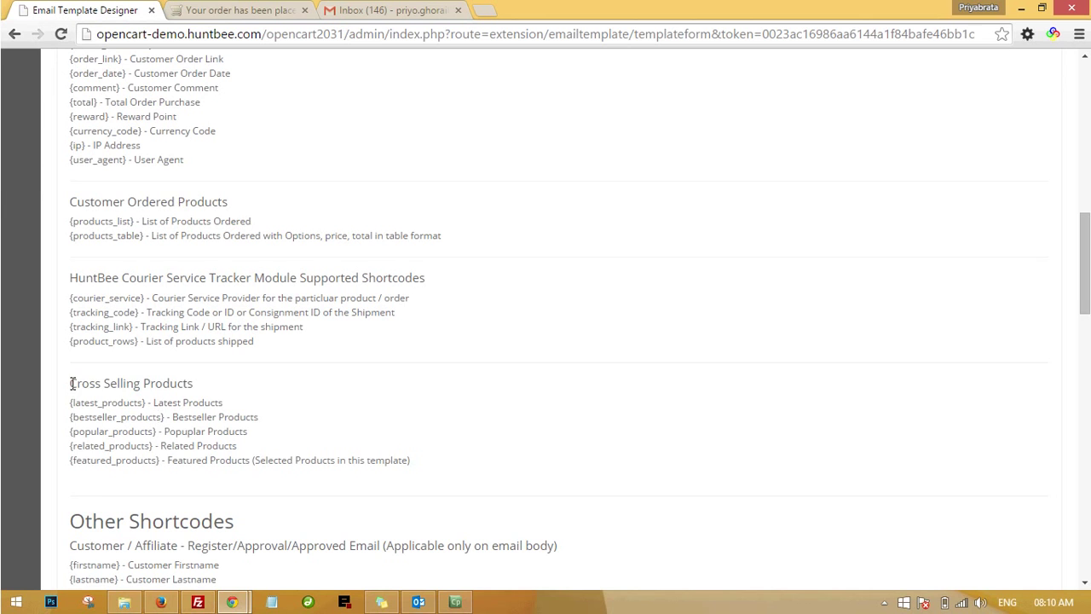
left_click_drag(73, 383, 241, 393)
left_click(160, 461)
left_click_drag(160, 462, 69, 461)
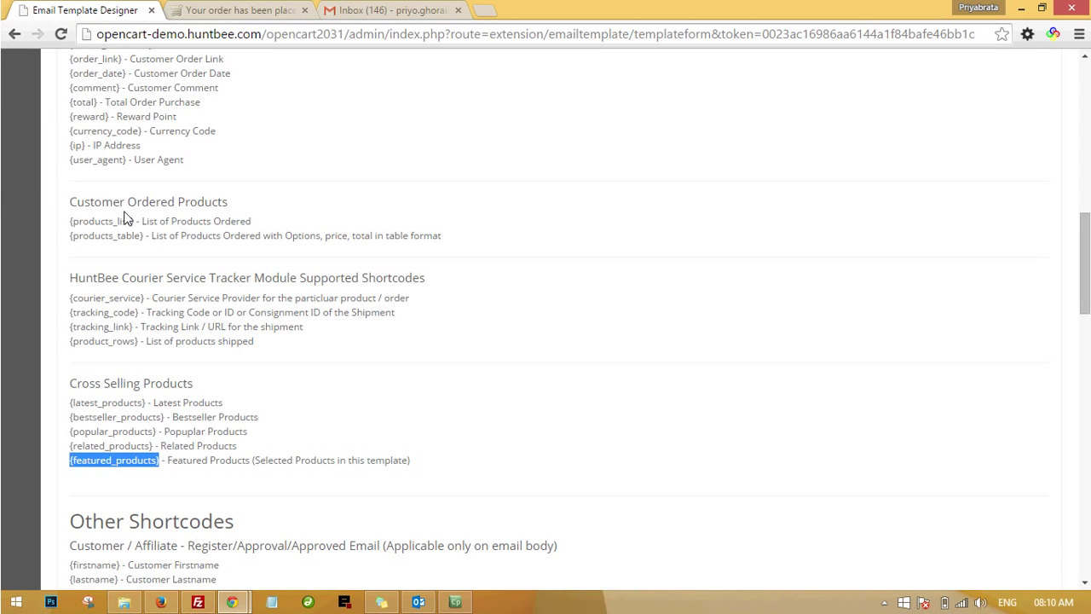
Paste {featured_products} below the "YOU MAY ALSO LIKE" heading and save the email body template.
left_click(247, 12)
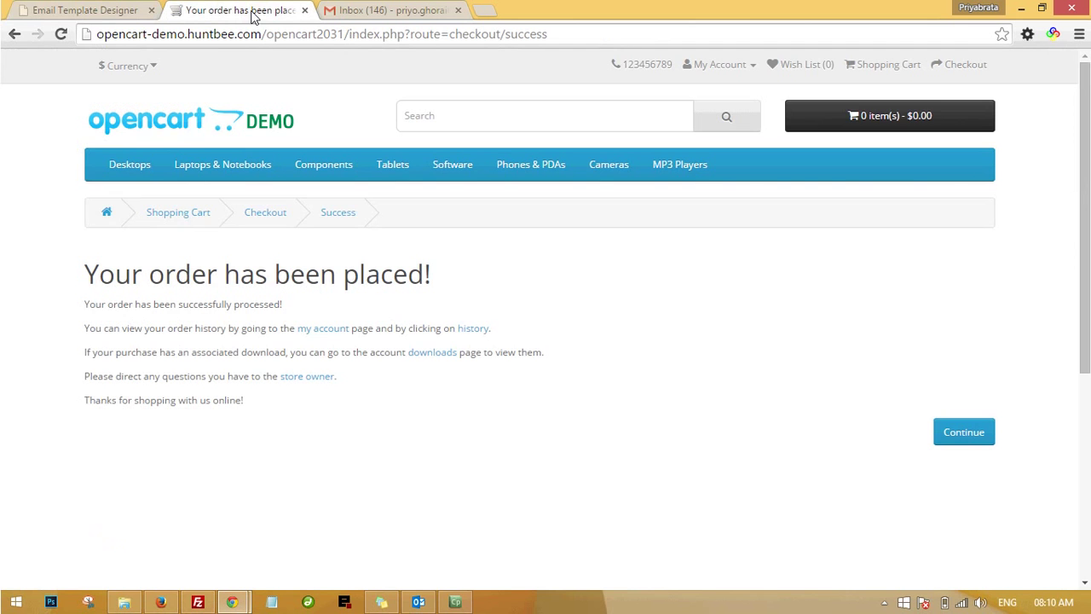
key("ctrl+shift+Tab")
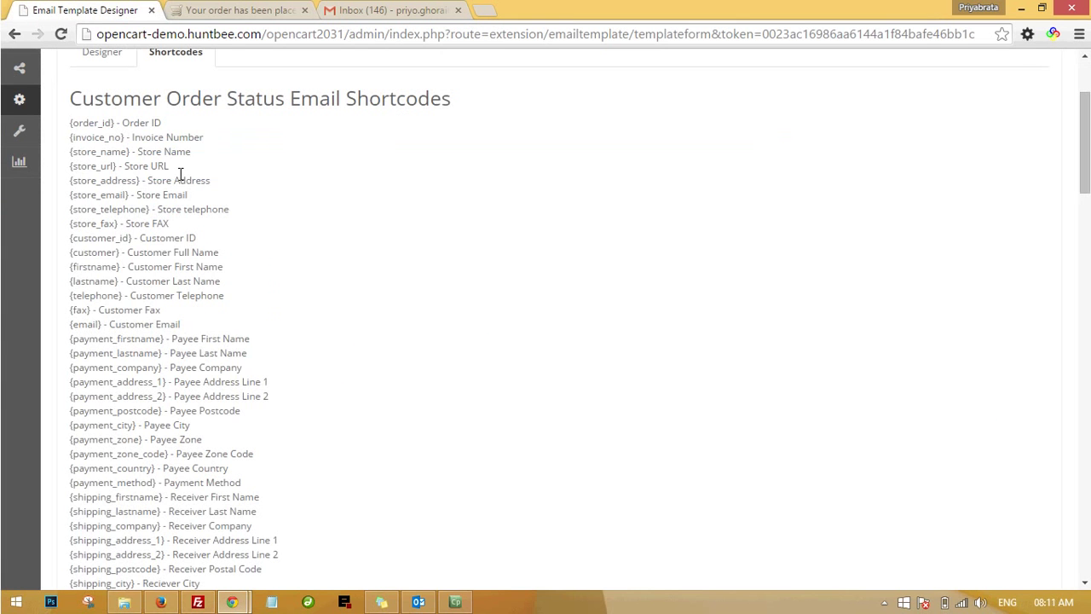
scroll(181, 174, "up", 2)
left_click(103, 211)
scroll(371, 214, "down", 15)
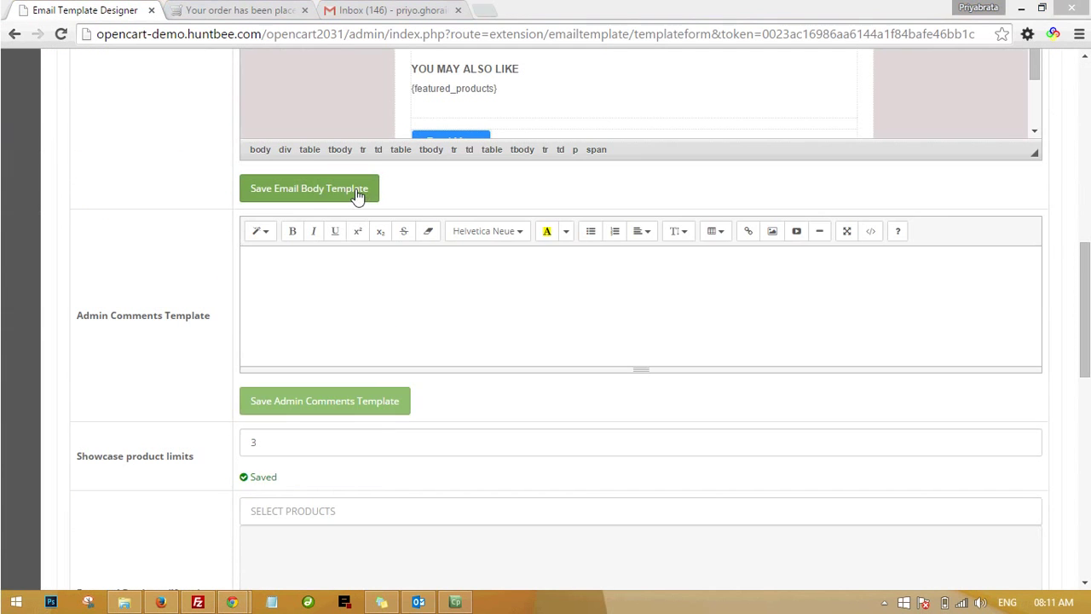
left_click(355, 188)
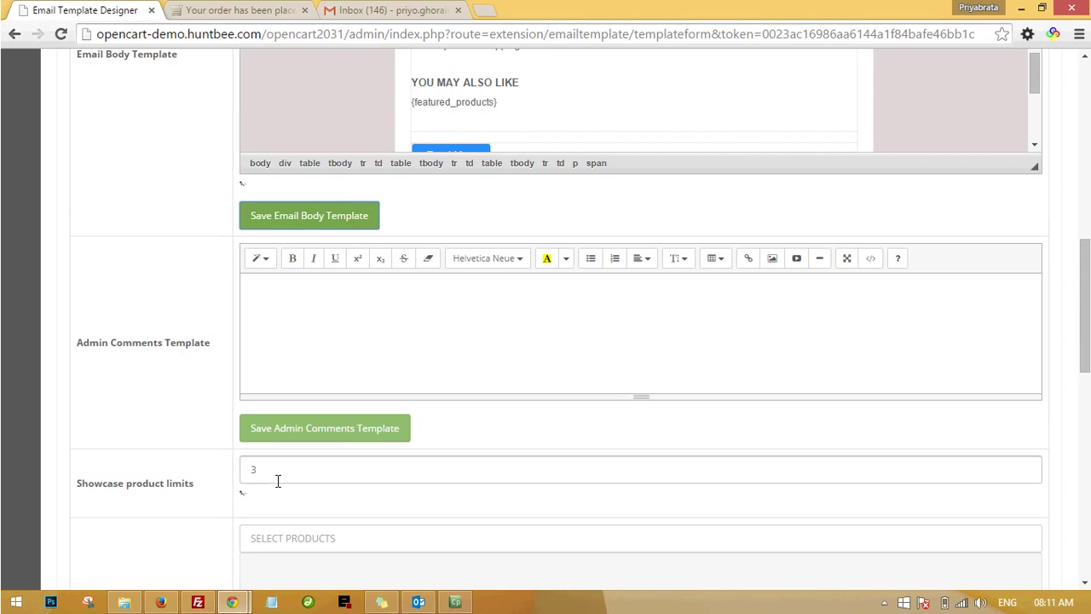
Add HP LP3065 and iMac to the template's featured products.
scroll(279, 475, "down", 1)
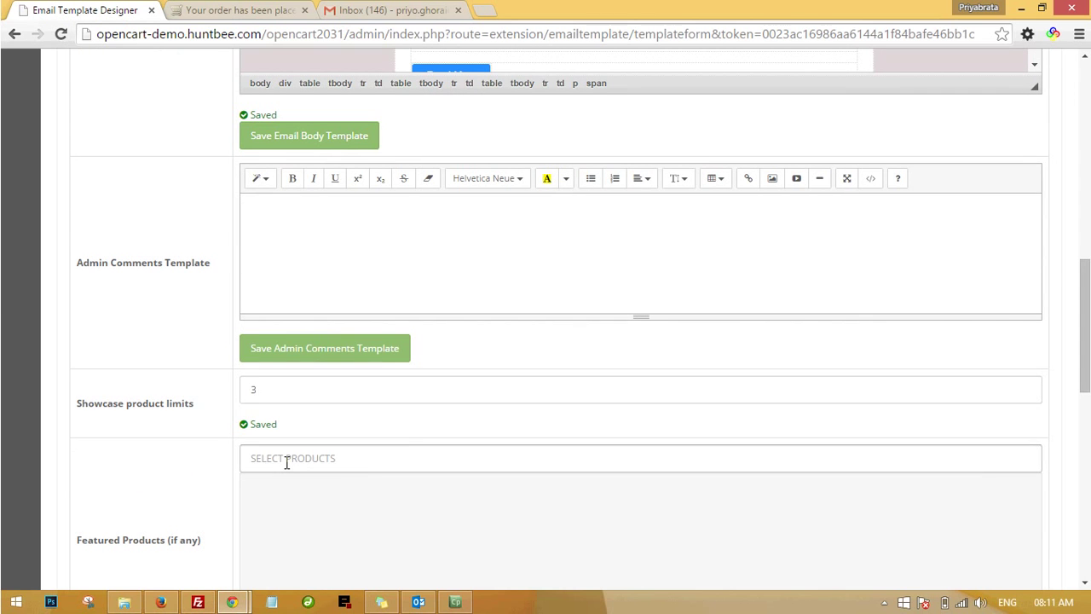
left_click(281, 502)
scroll(278, 465, "down", 1)
left_click(278, 385)
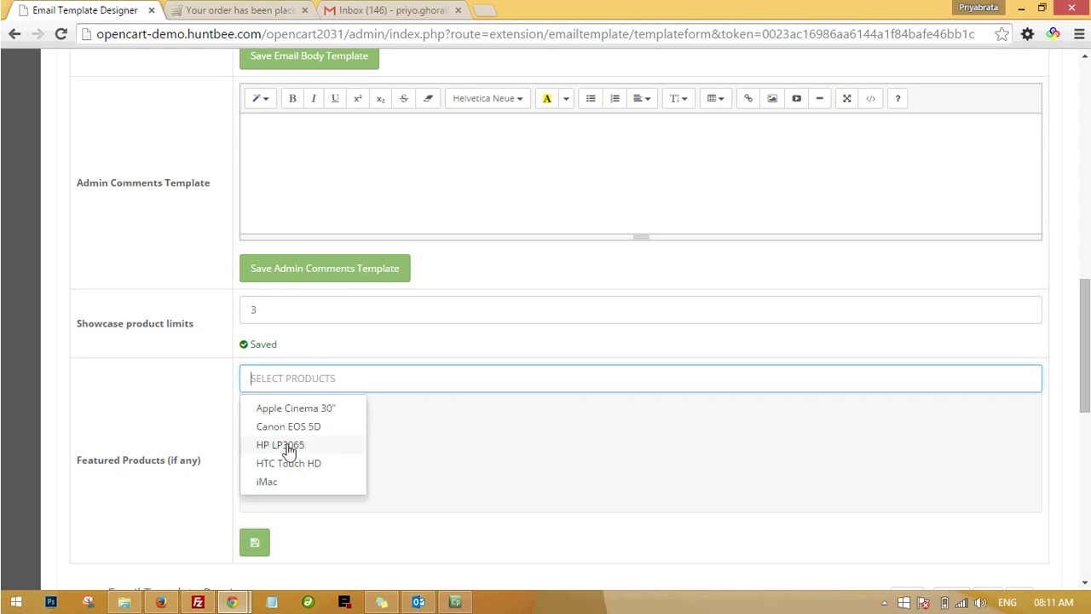
left_click(287, 446)
left_click(298, 380)
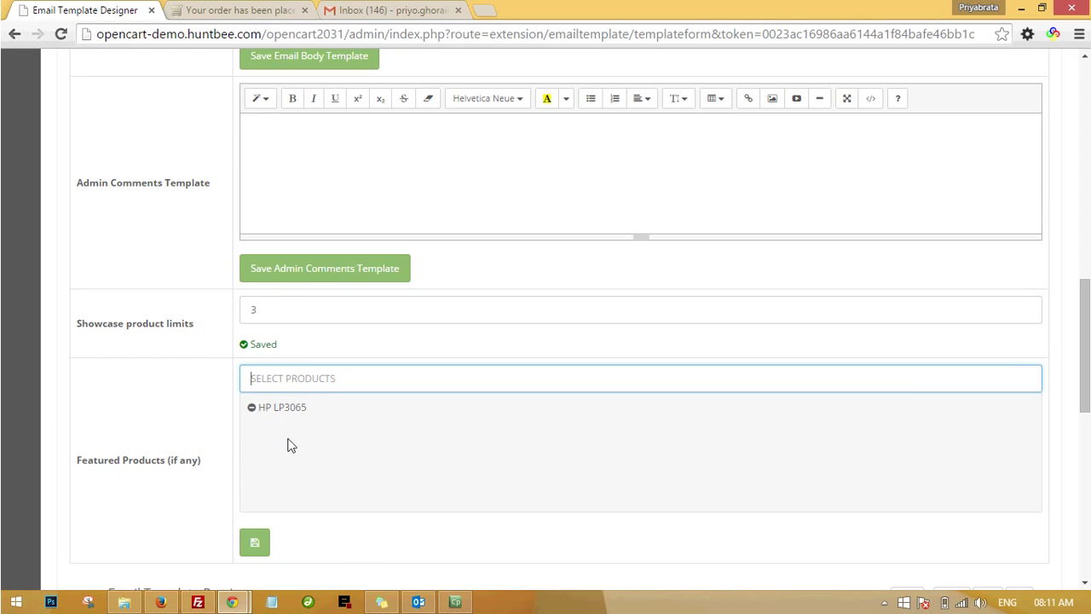
left_click(279, 482)
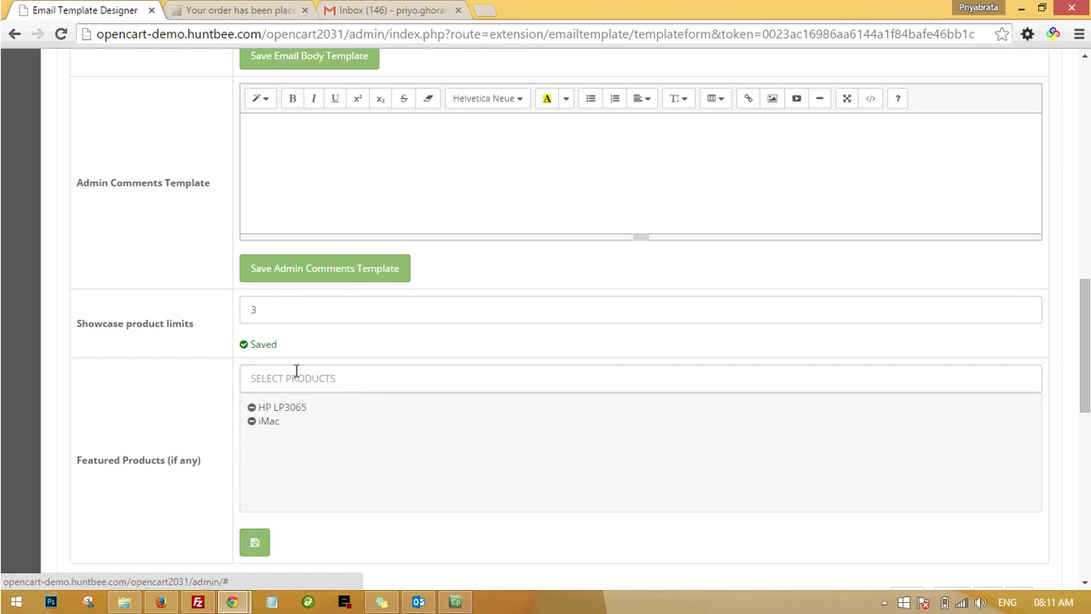
Add Canon EOS 5D to the template's featured products and save the product selection.
left_click(303, 375)
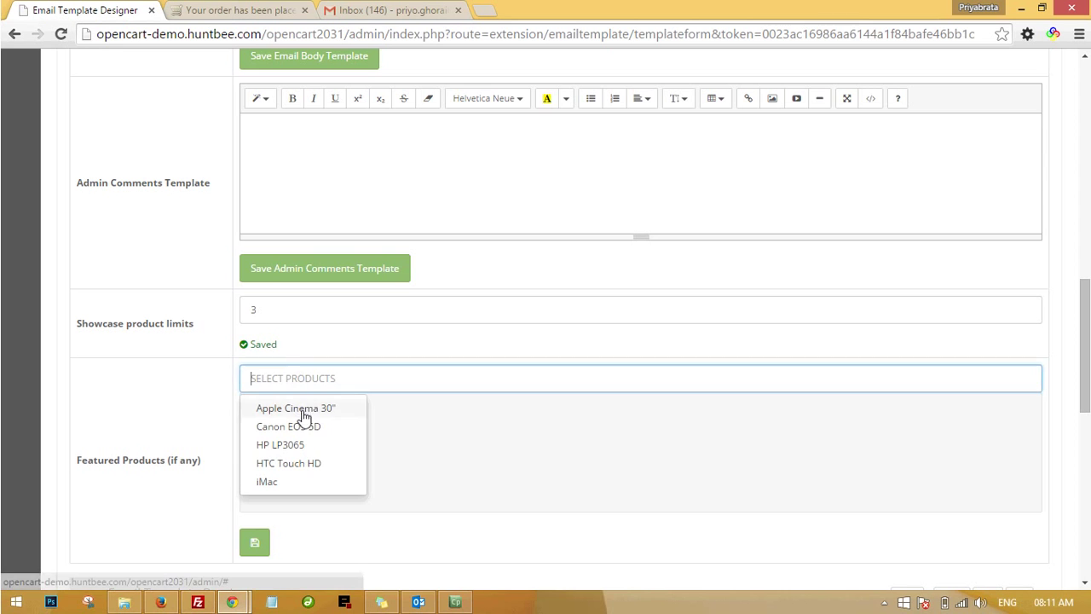
left_click(299, 444)
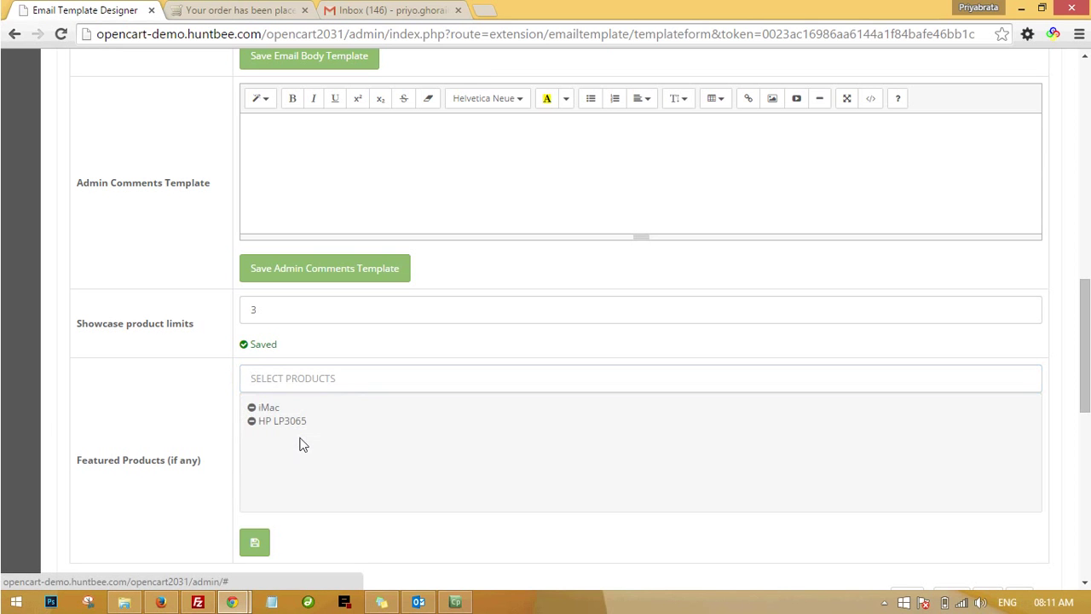
left_click(319, 379)
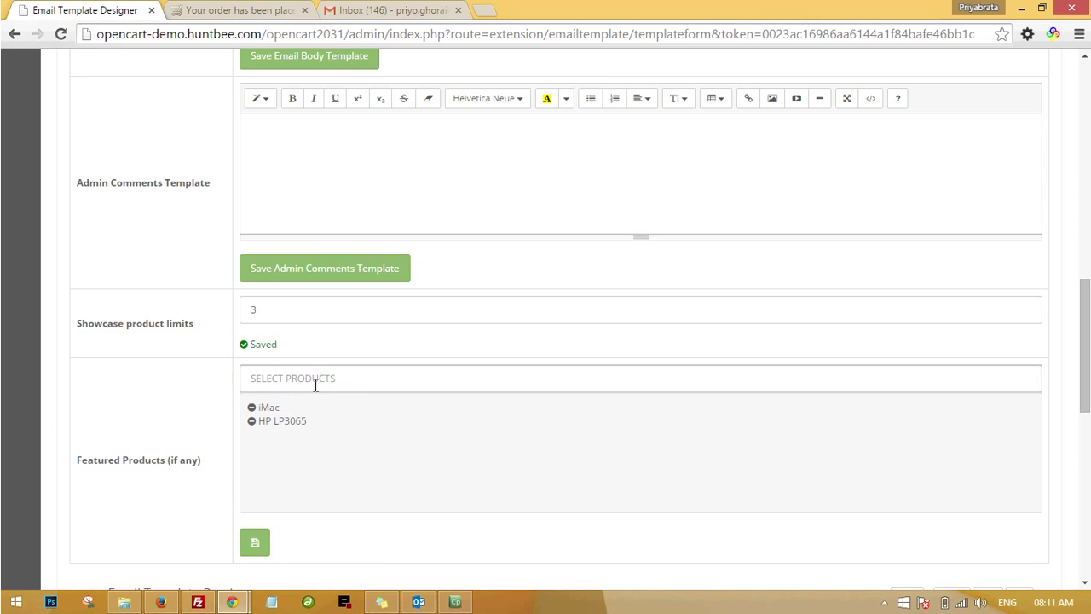
left_click(297, 426)
scroll(343, 418, "down", 1)
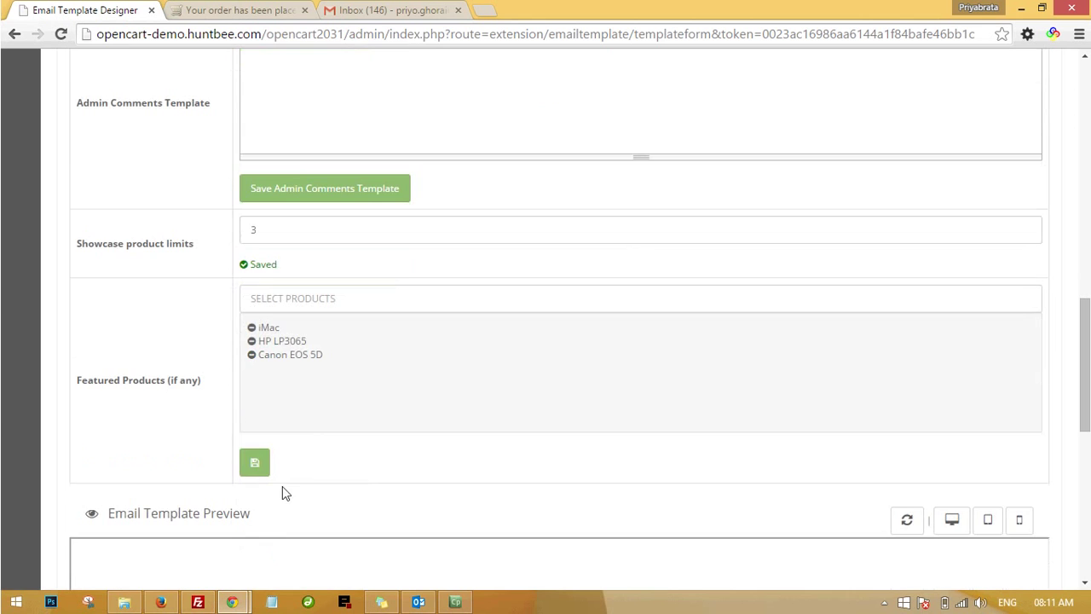
left_click(258, 466)
Load the desktop preview of the email template and examine its layout from the header to the footer.
scroll(153, 443, "down", 2)
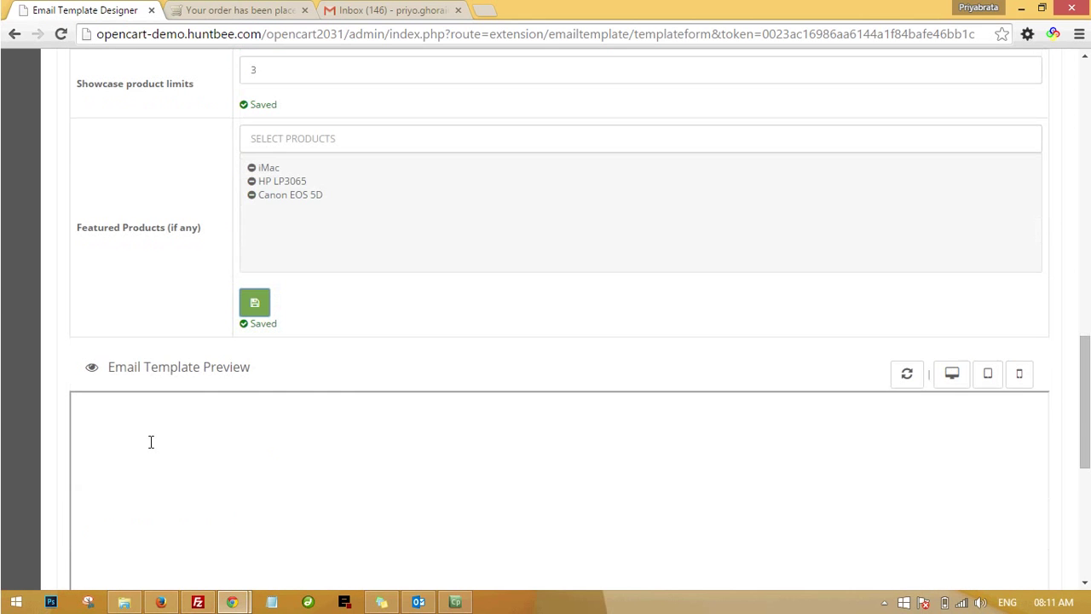
left_click(953, 377)
scroll(586, 416, "down", 1)
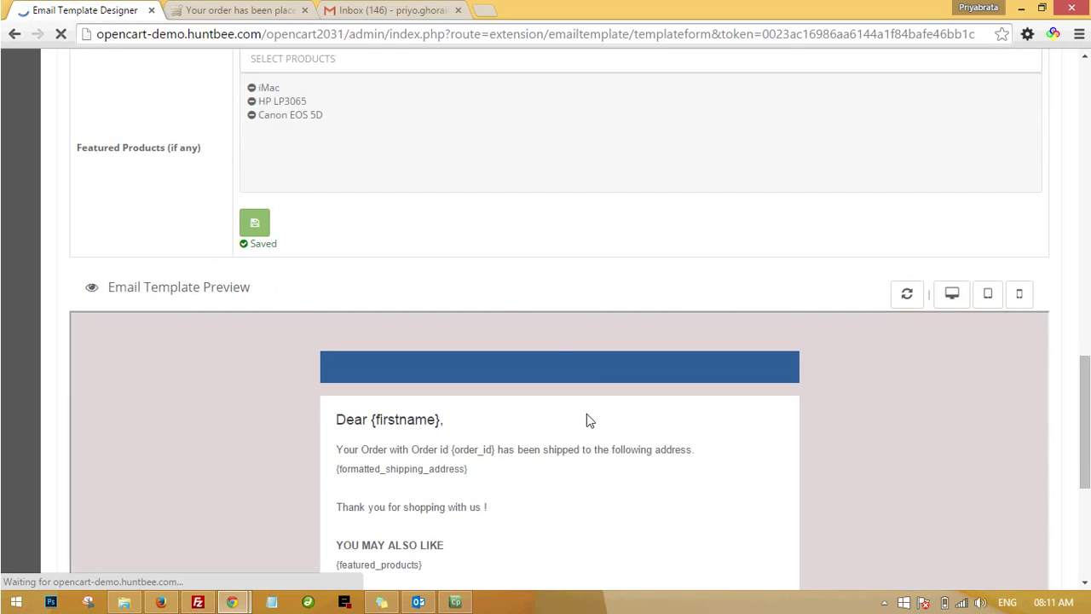
scroll(583, 424, "down", 1)
scroll(582, 424, "down", 1)
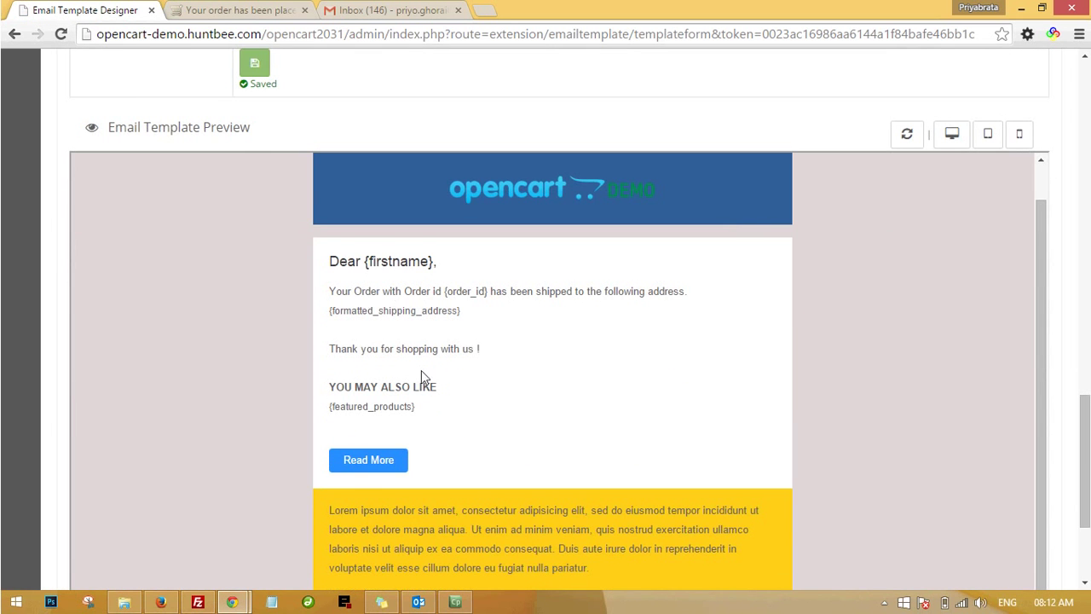
scroll(421, 370, "down", 1)
scroll(478, 399, "down", 2)
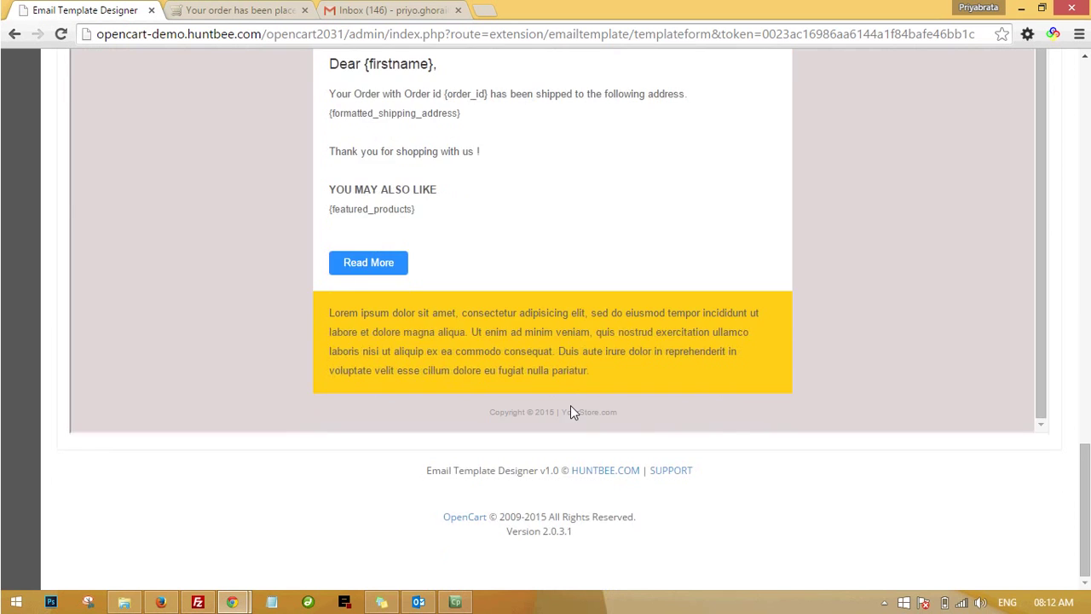
Return to the email templates list and assign the "Order status for shipped" template to the Shipped customer order status.
scroll(562, 410, "up", 12)
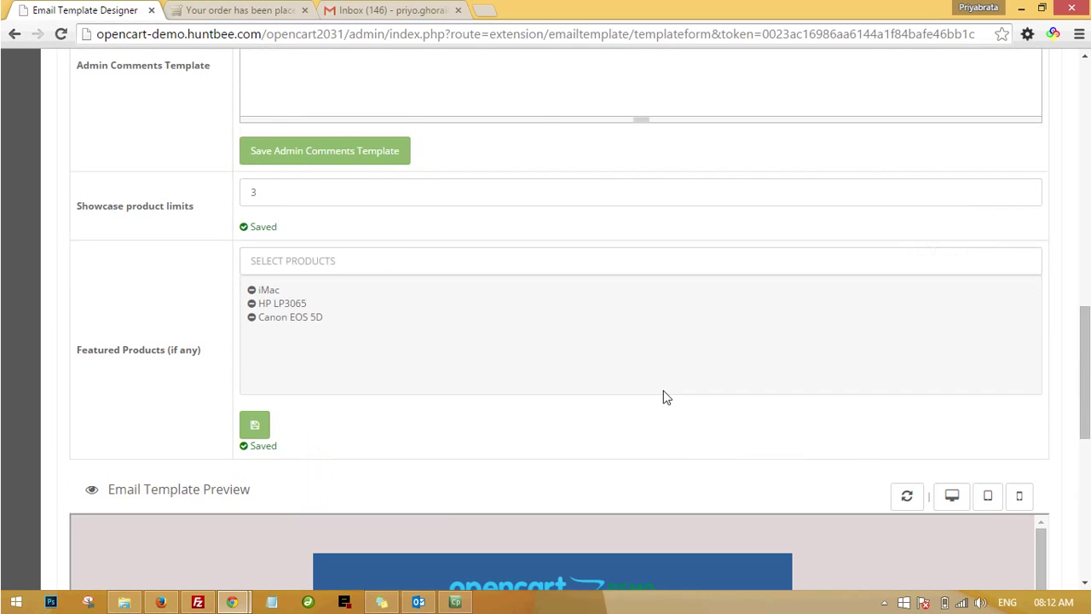
scroll(867, 302, "up", 5)
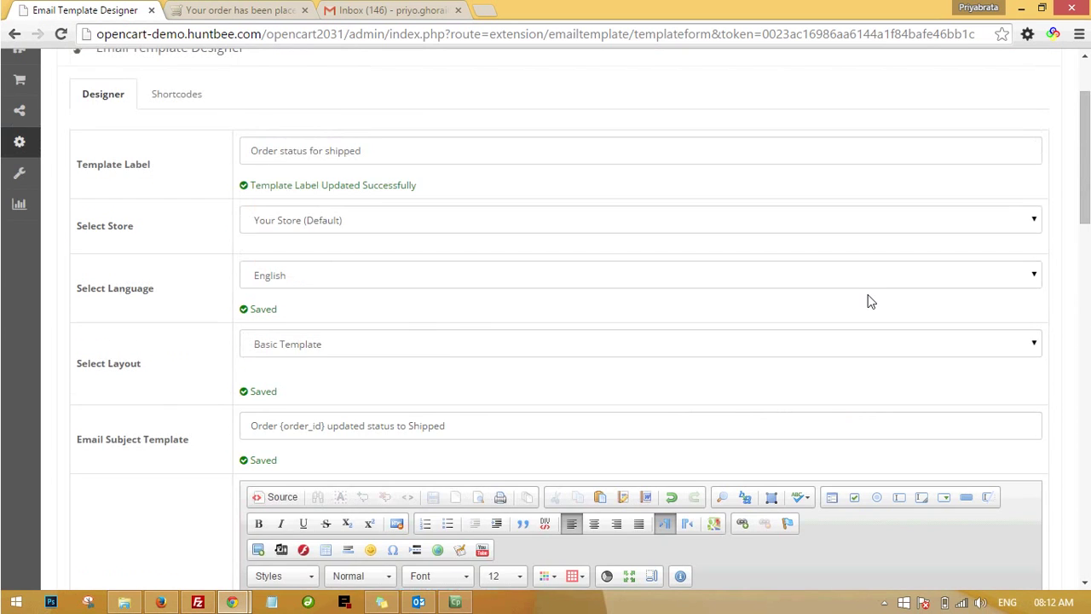
left_click(1001, 123)
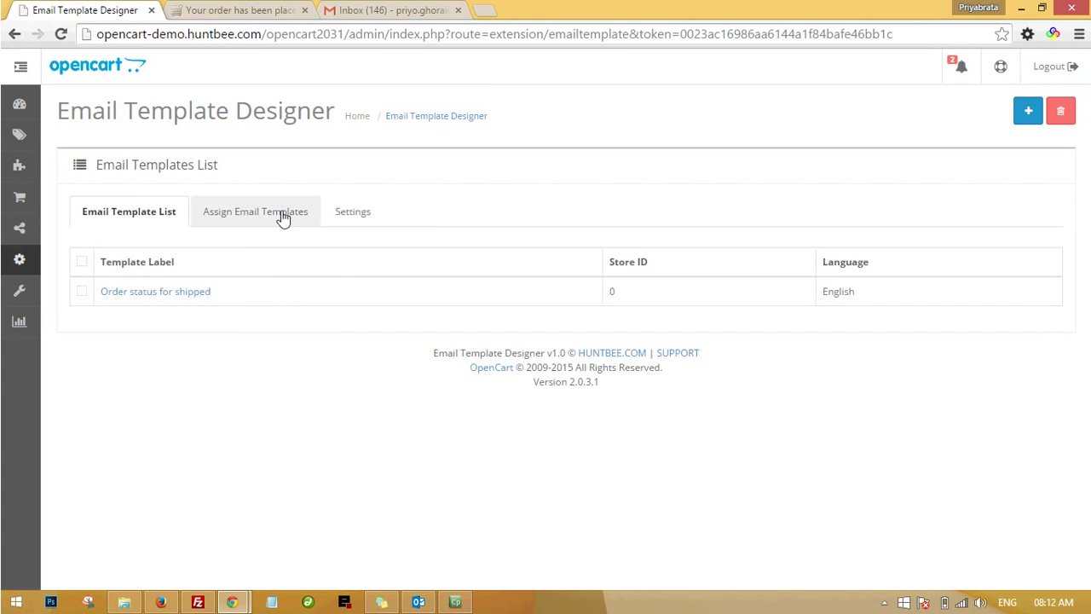
left_click(285, 214)
scroll(287, 230, "down", 3)
scroll(288, 230, "down", 8)
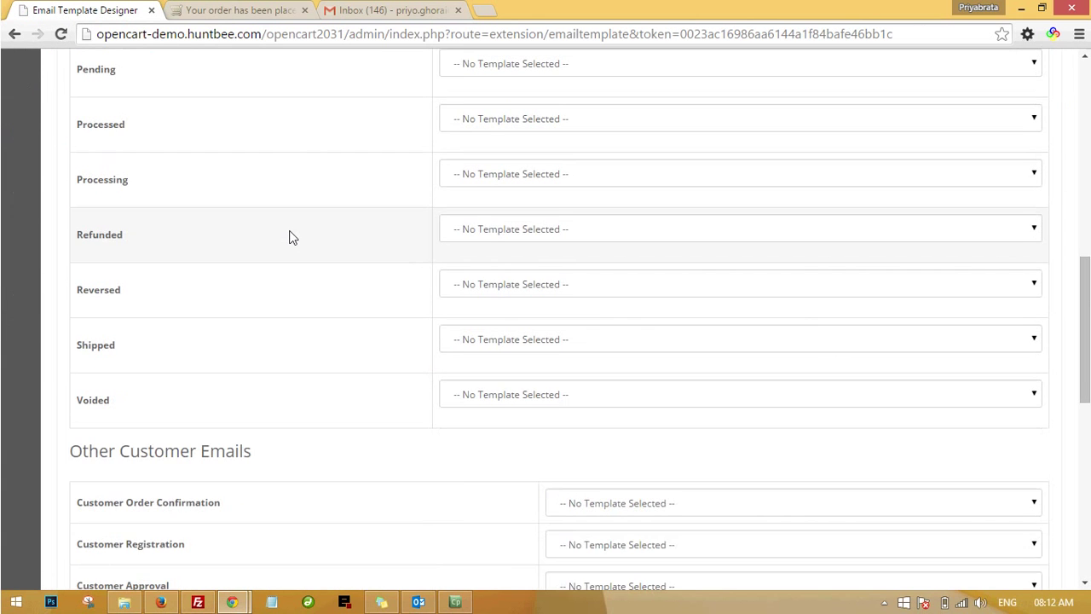
scroll(133, 364, "up", 2)
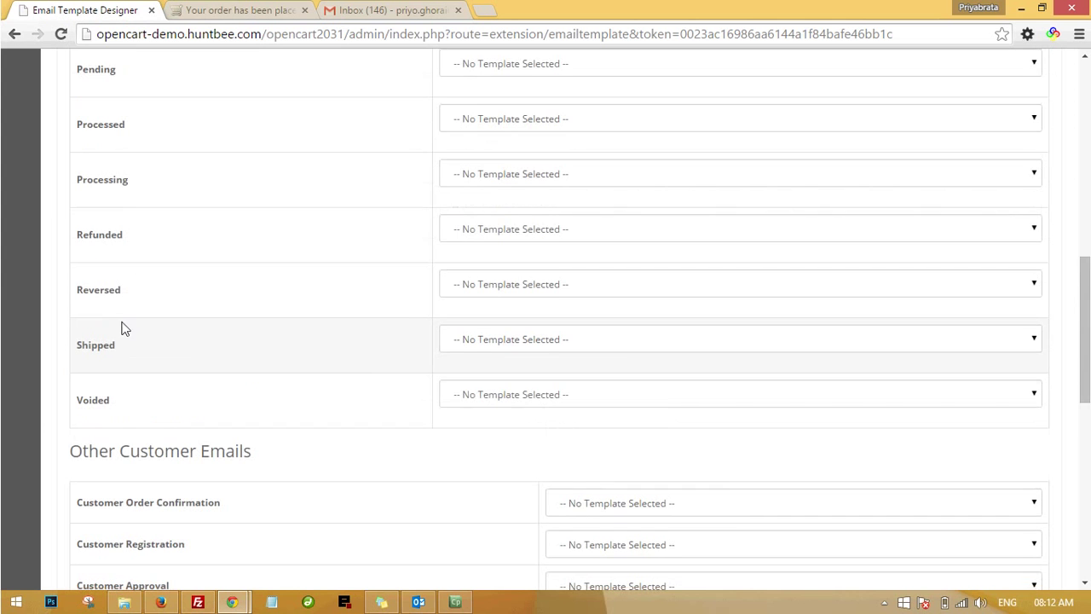
left_click(456, 341)
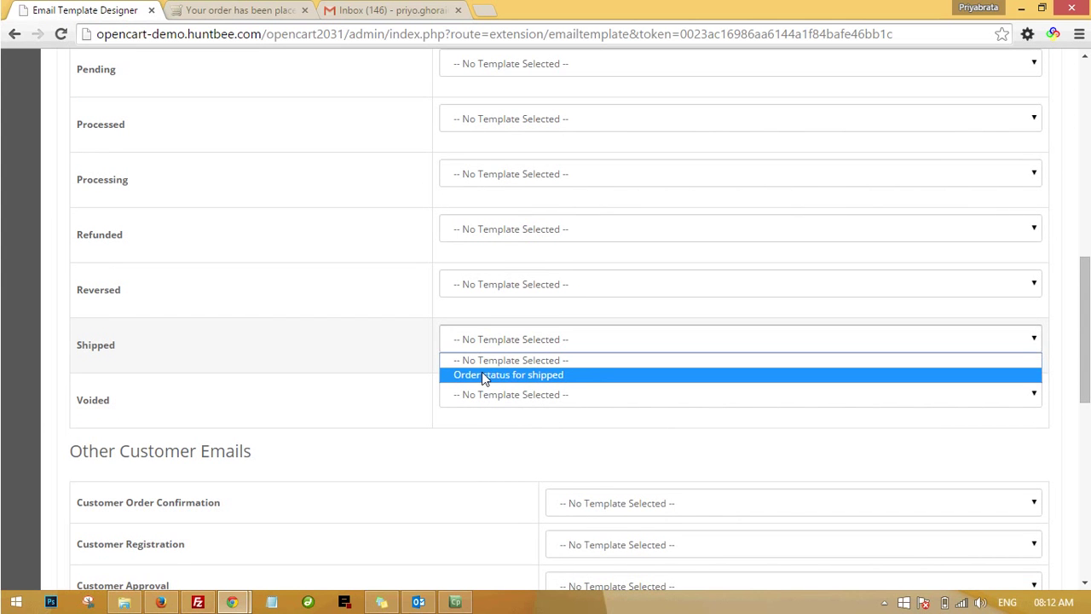
left_click(482, 375)
Set the display of the sent email preview for order status emails to NO in the designer's settings.
scroll(826, 201, "up", 5)
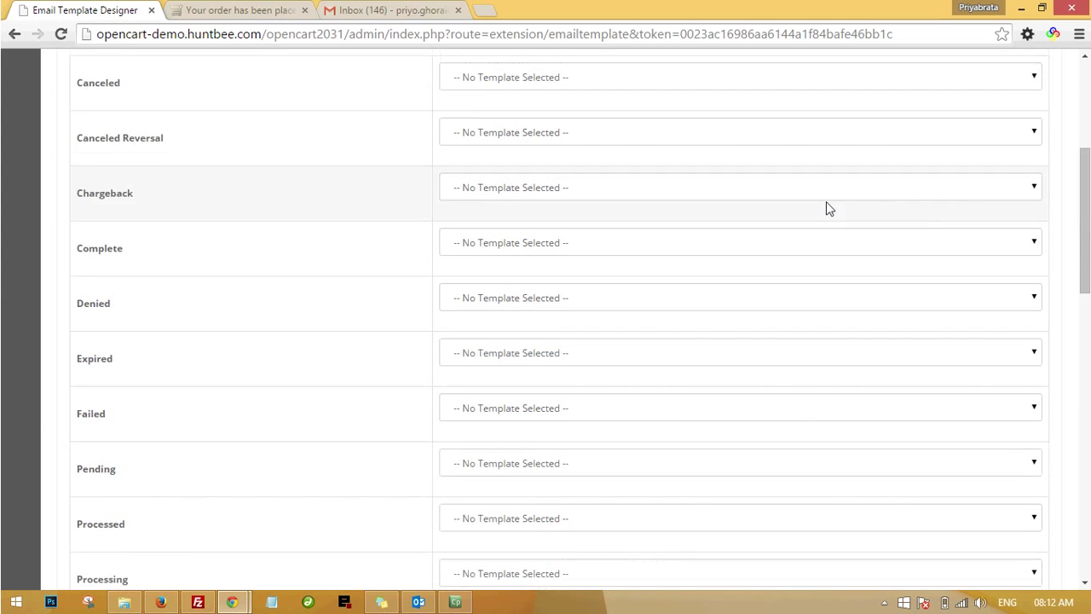
scroll(826, 202, "up", 4)
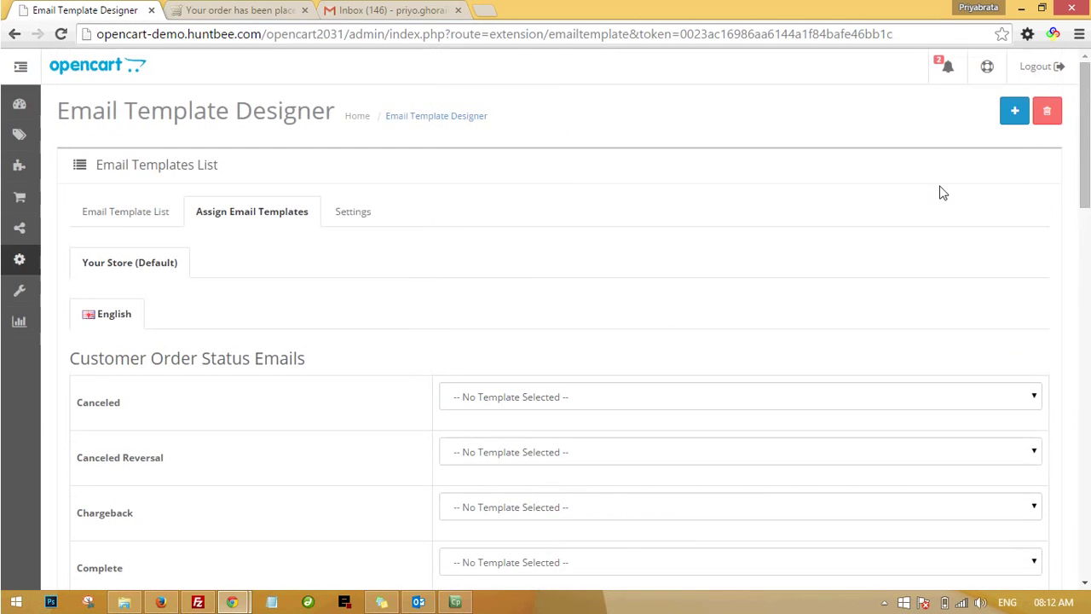
left_click(362, 212)
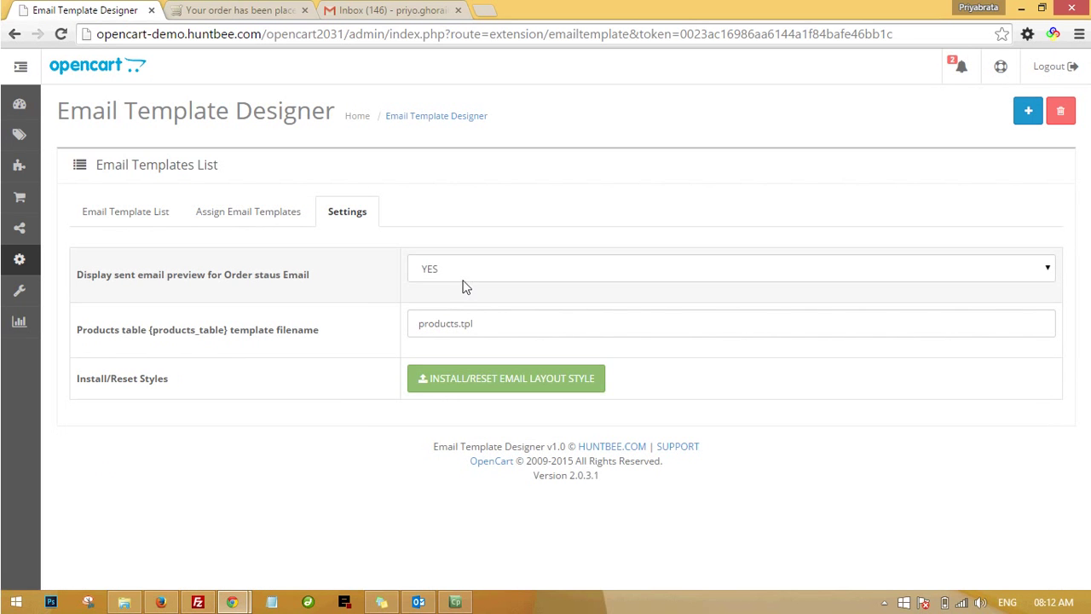
left_click(469, 277)
left_click(474, 292)
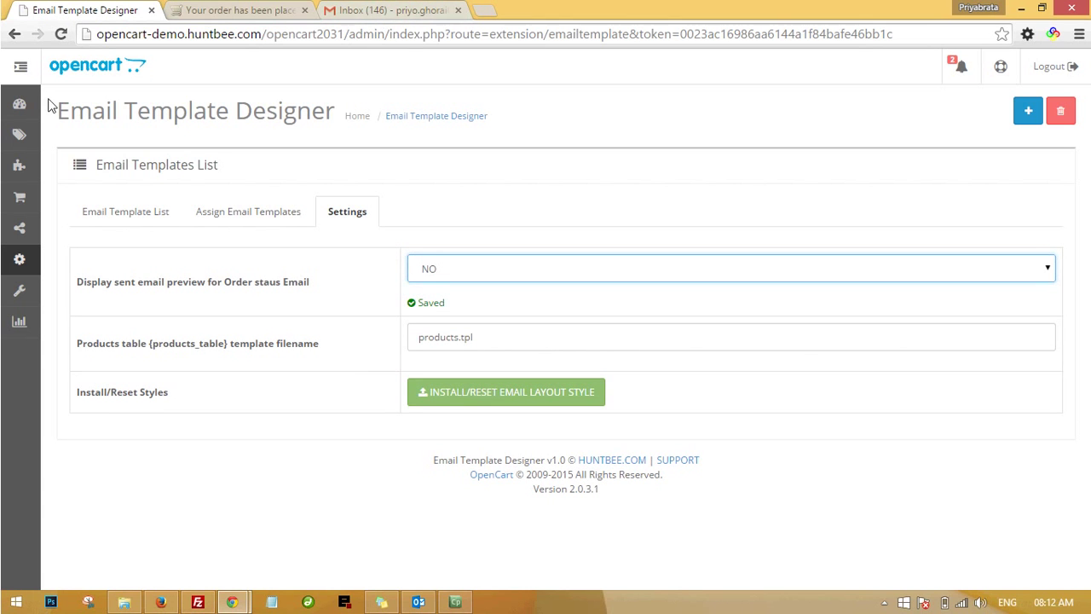
Go to the dashboard and open the details of the newest order in Latest Orders.
left_click(21, 114)
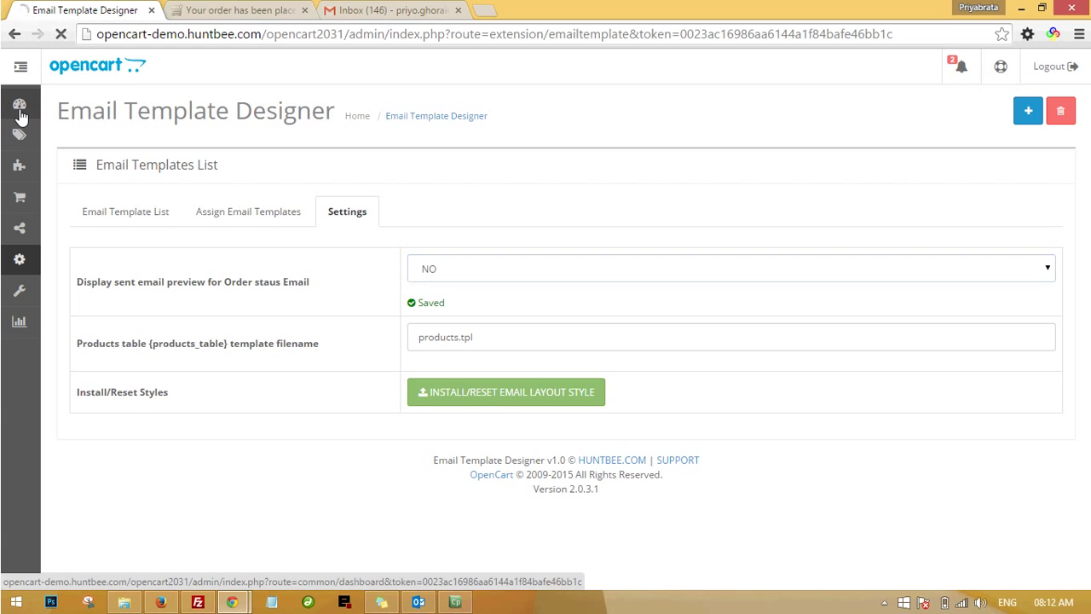
scroll(692, 426, "down", 3)
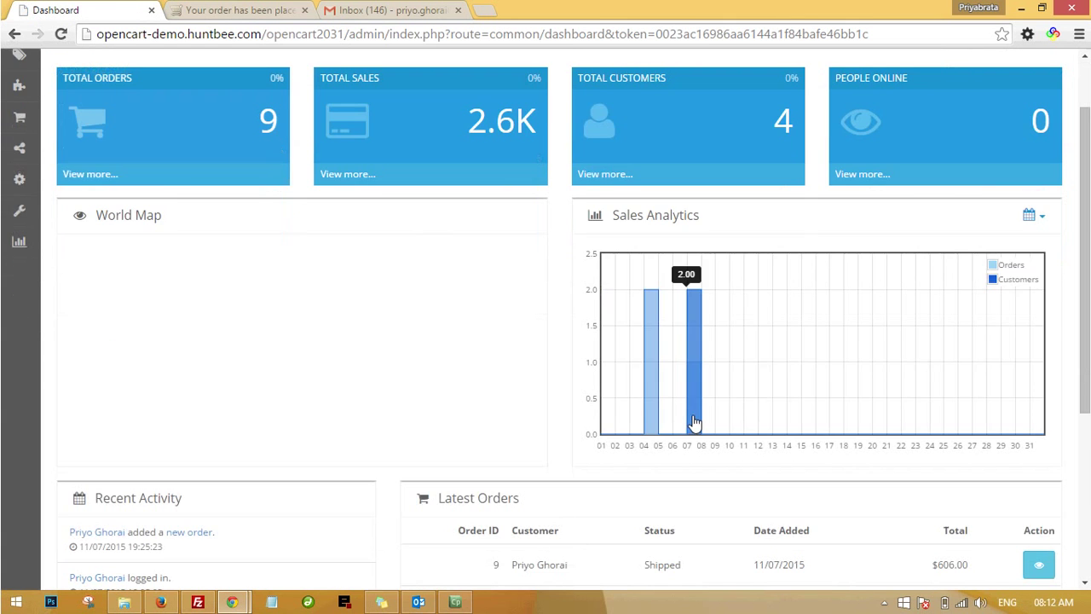
scroll(636, 423, "down", 2)
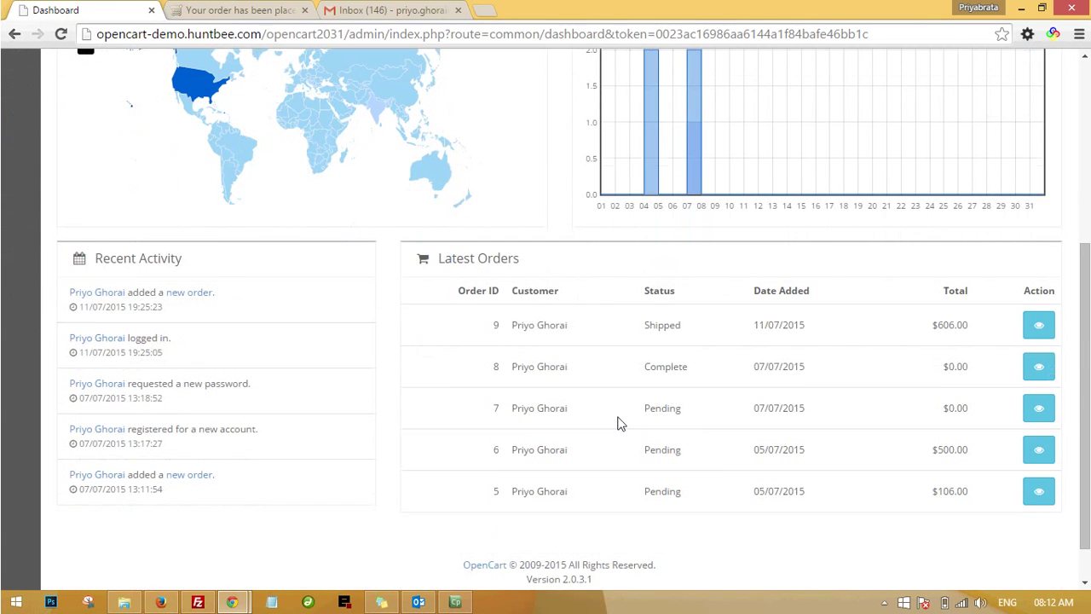
left_click(1038, 326)
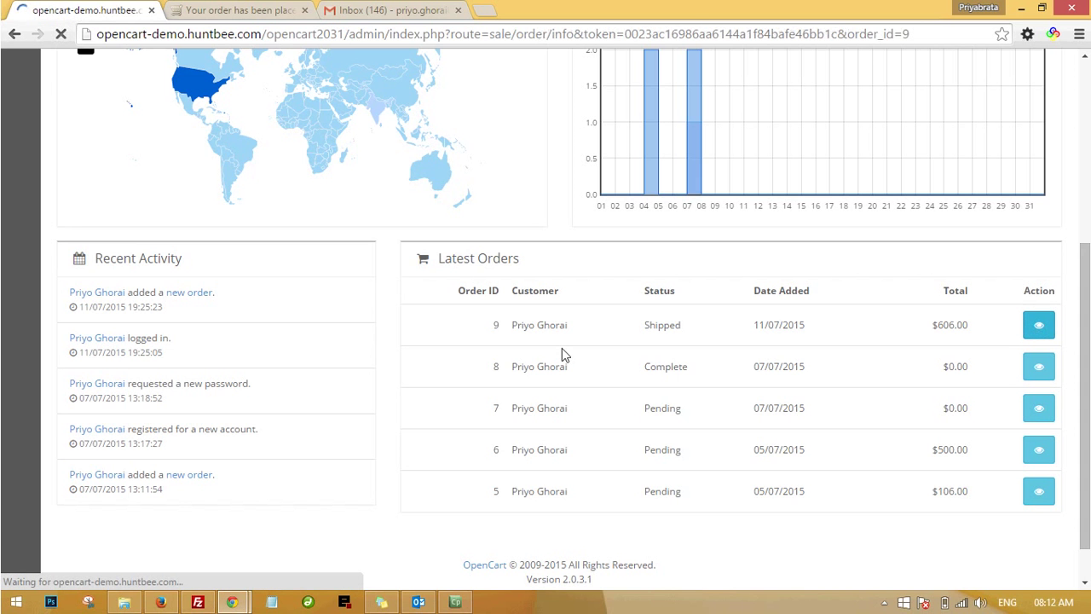
Send the customer a notification email with order status Shipped from the order's history and check the updated history.
scroll(541, 358, "down", 4)
scroll(441, 248, "up", 2)
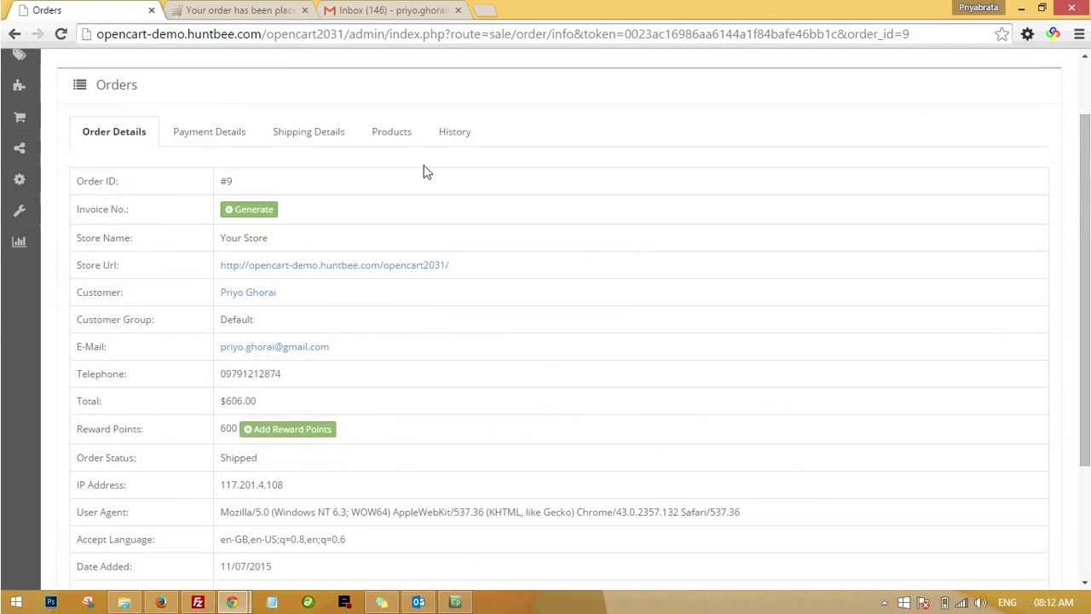
left_click(446, 128)
left_click(414, 367)
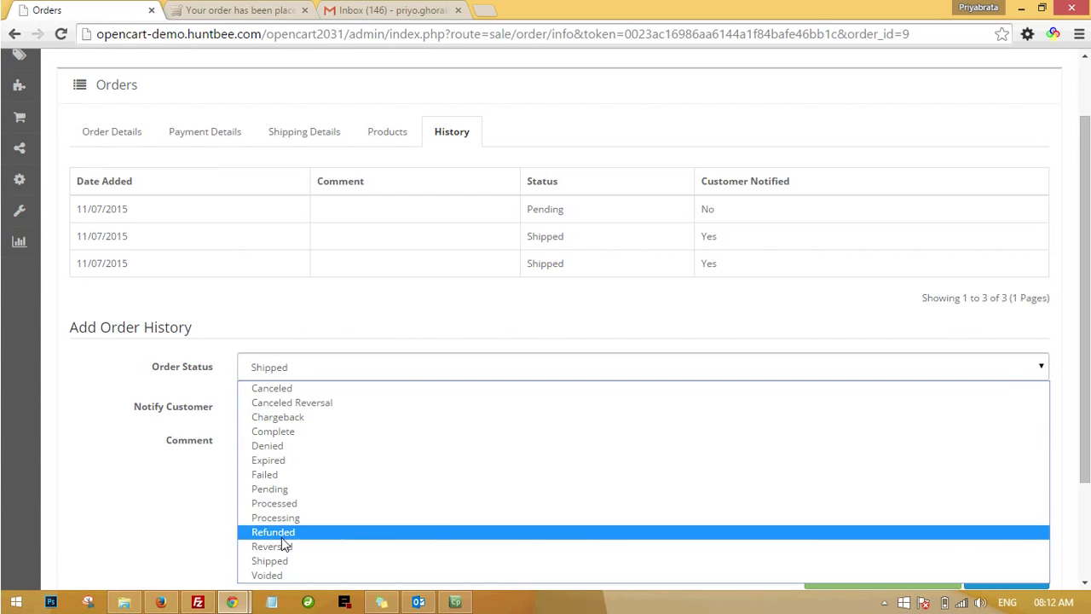
left_click(286, 561)
scroll(179, 447, "down", 1)
scroll(179, 447, "down", 1)
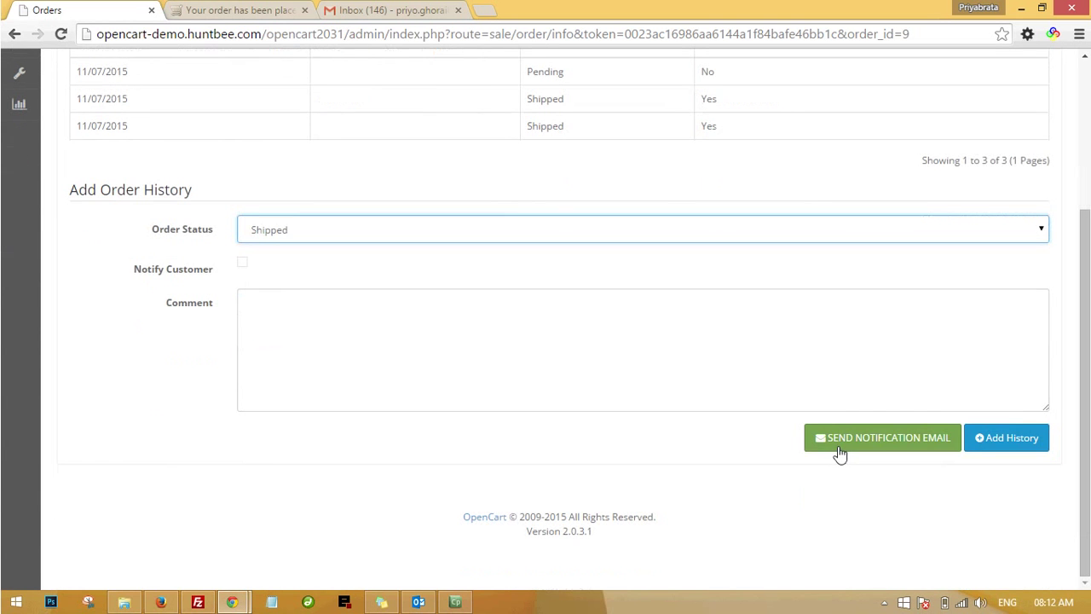
left_click(862, 441)
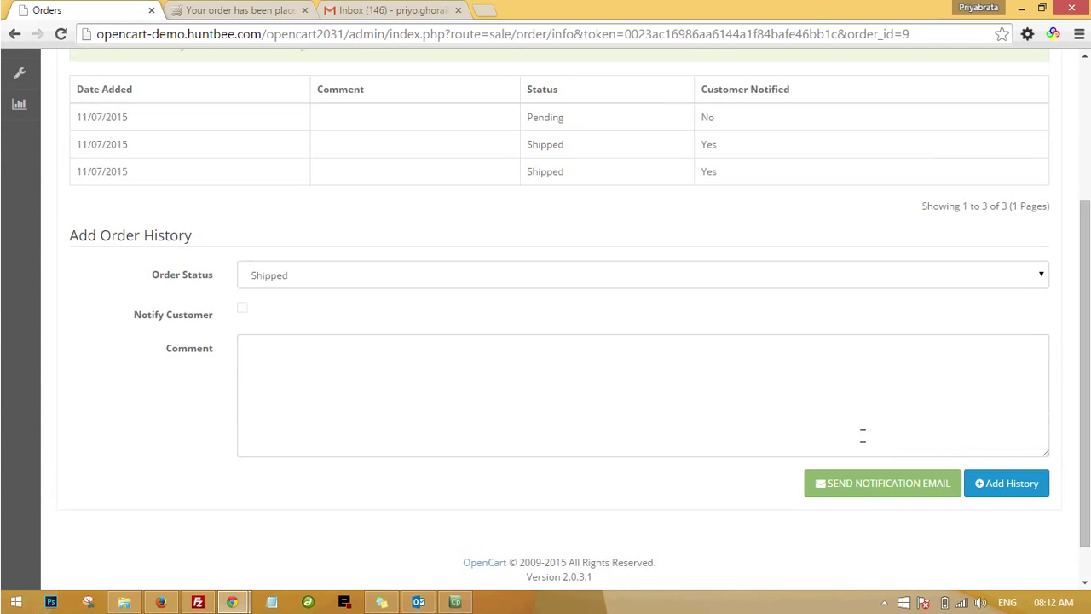
scroll(452, 150, "up", 1)
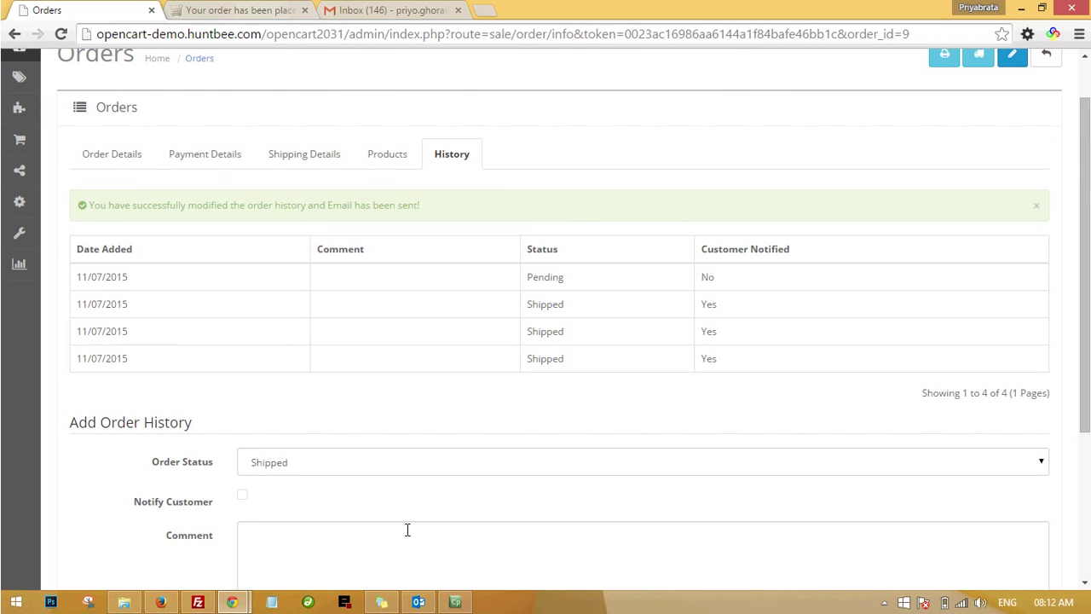
scroll(438, 358, "up", 1)
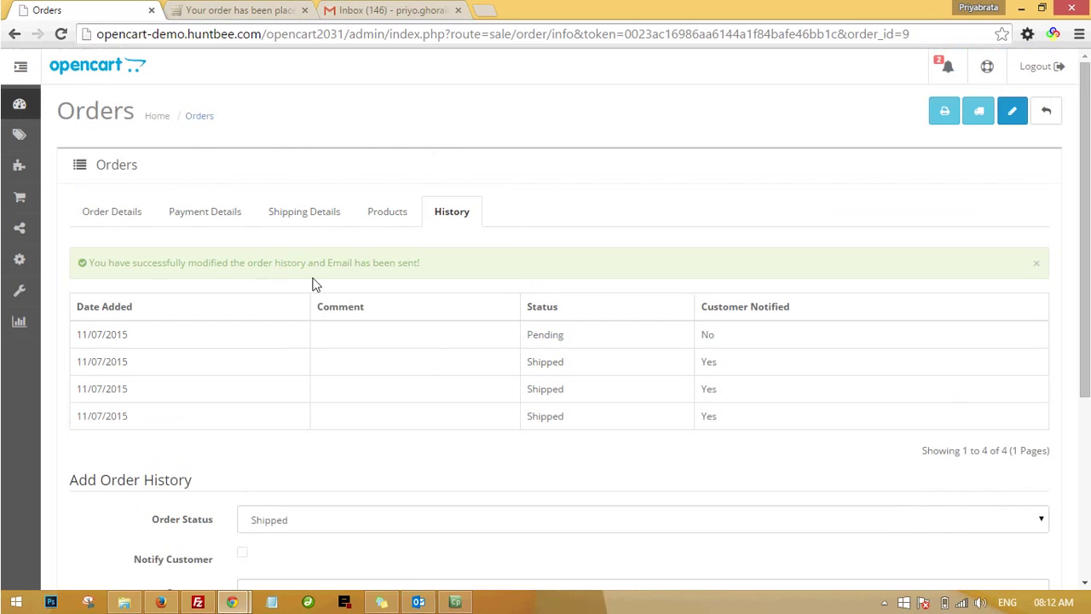